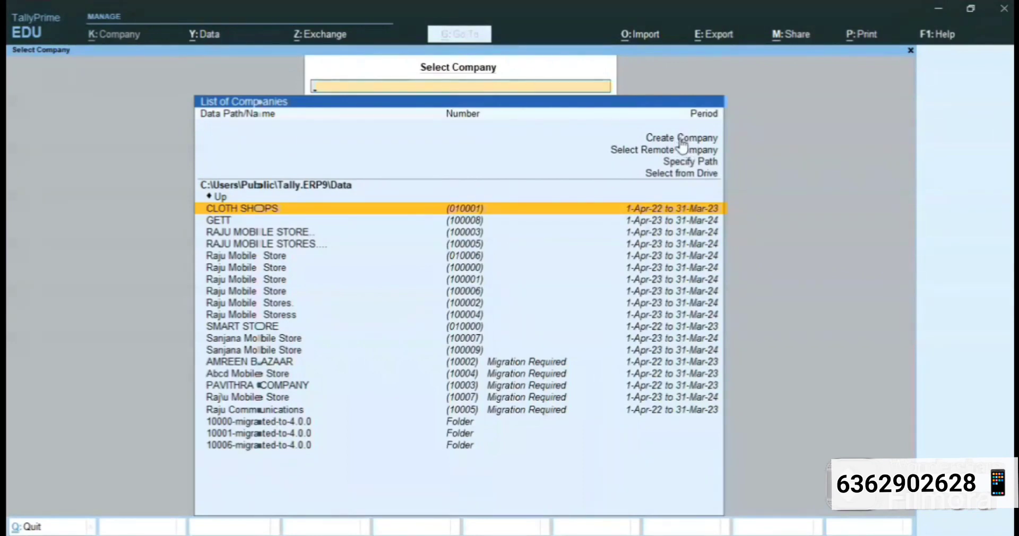
- Start creating a new company named Sanjana Mobile Store, using the same name as the mailing name
click(682, 139)
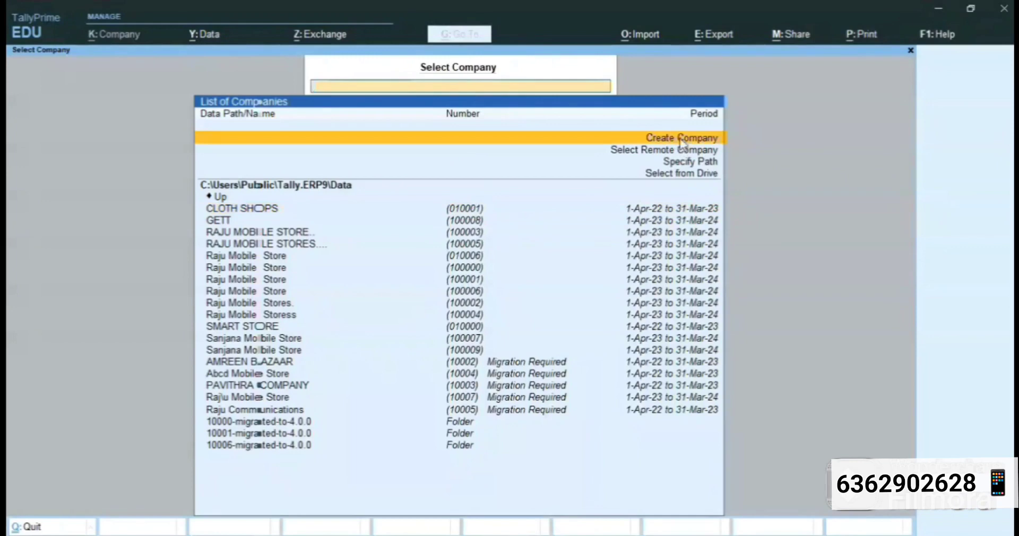
key(Return)
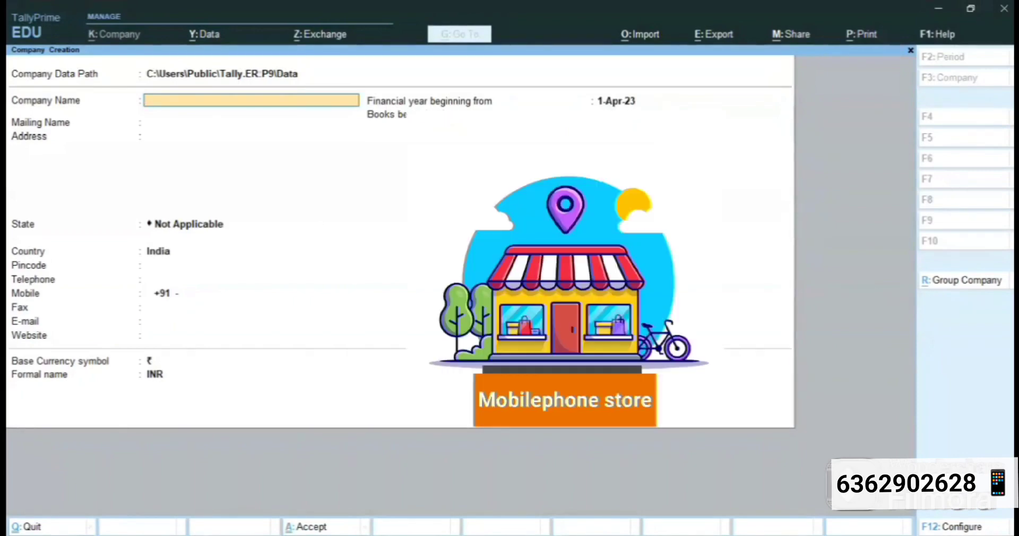
text(Sanjana Mobile Store)
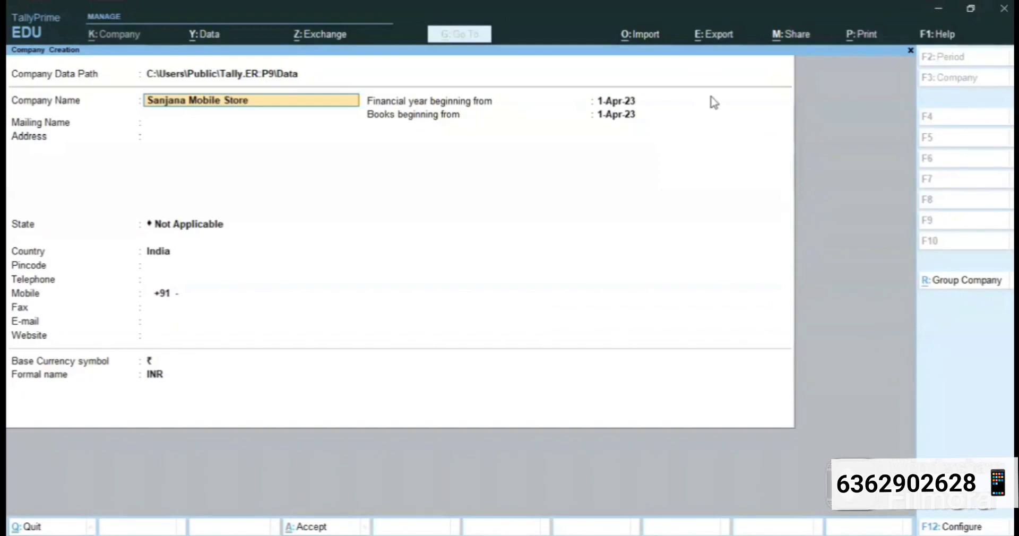
key(Return)
key(Return)
- Fill in the company's address and choose Karnataka as its state
text(Fgfgf)
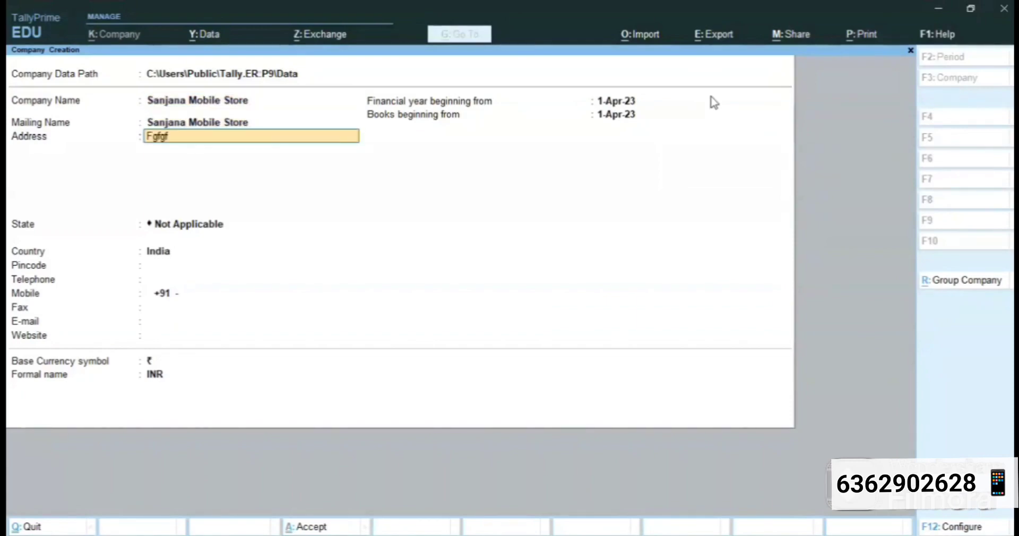
key(Return)
key(Return)
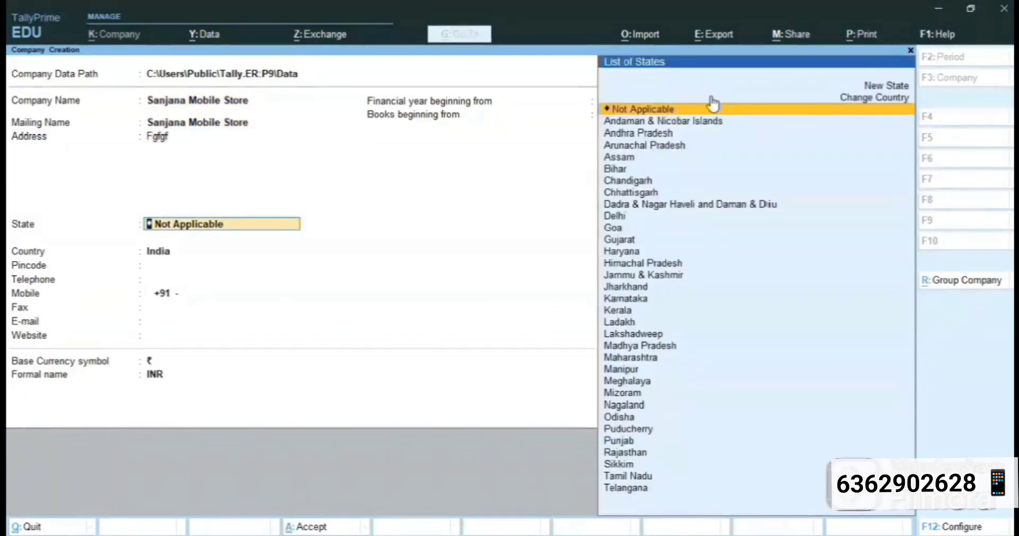
text(Kat)
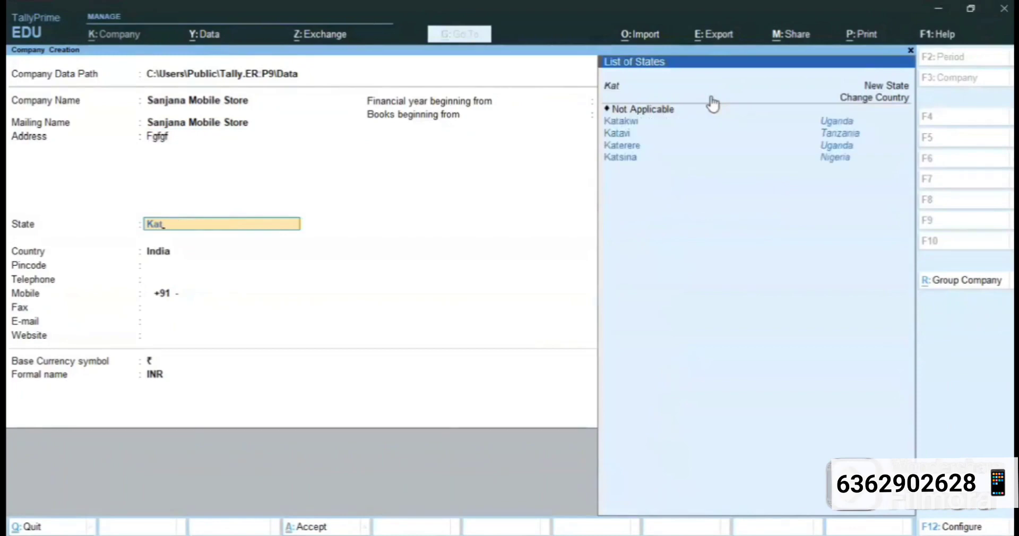
key(BackSpace)
key(Return)
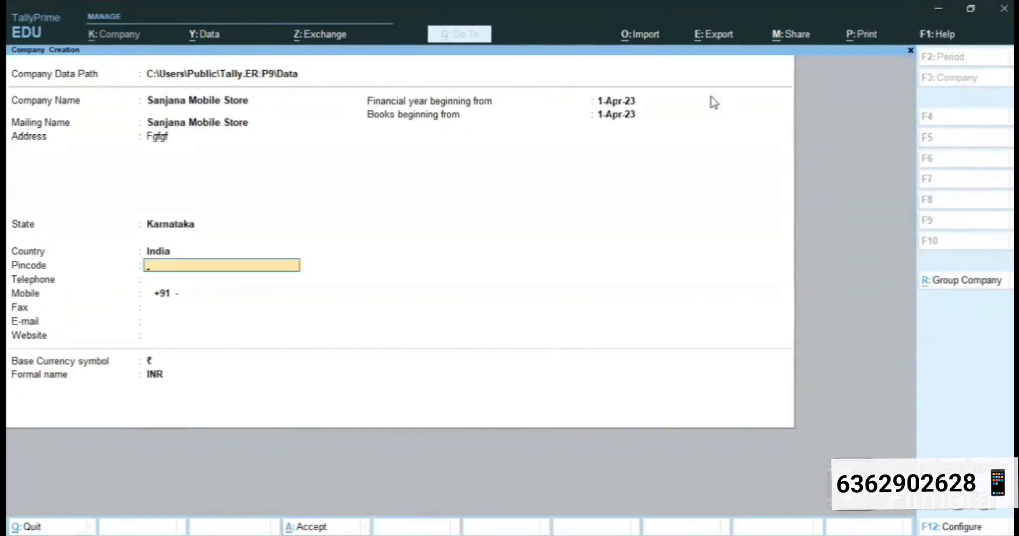
- Enter the company's pincode and telephone number, leaving mobile, fax, e-mail and website blank
text(566001)
key(Return)
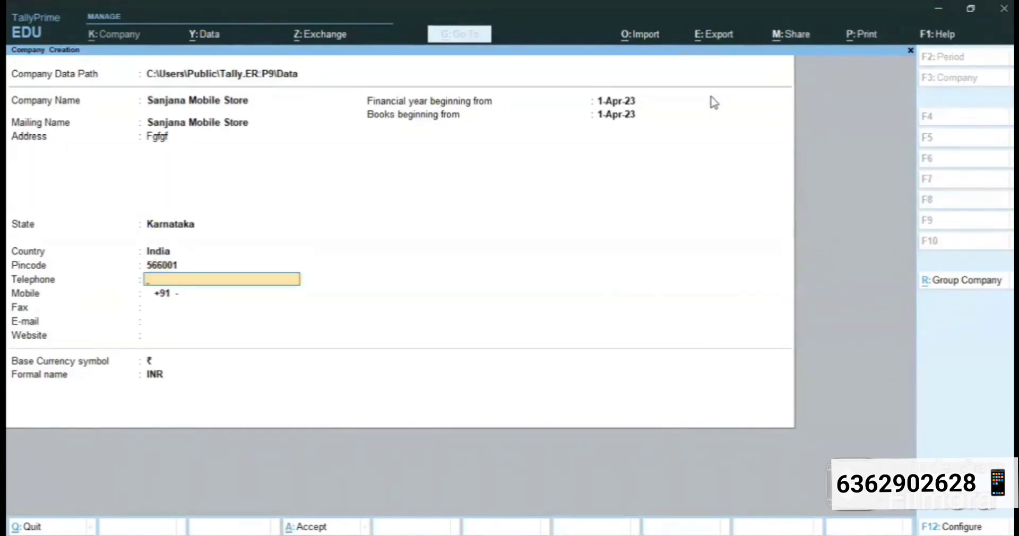
text(5454654)
key(Return)
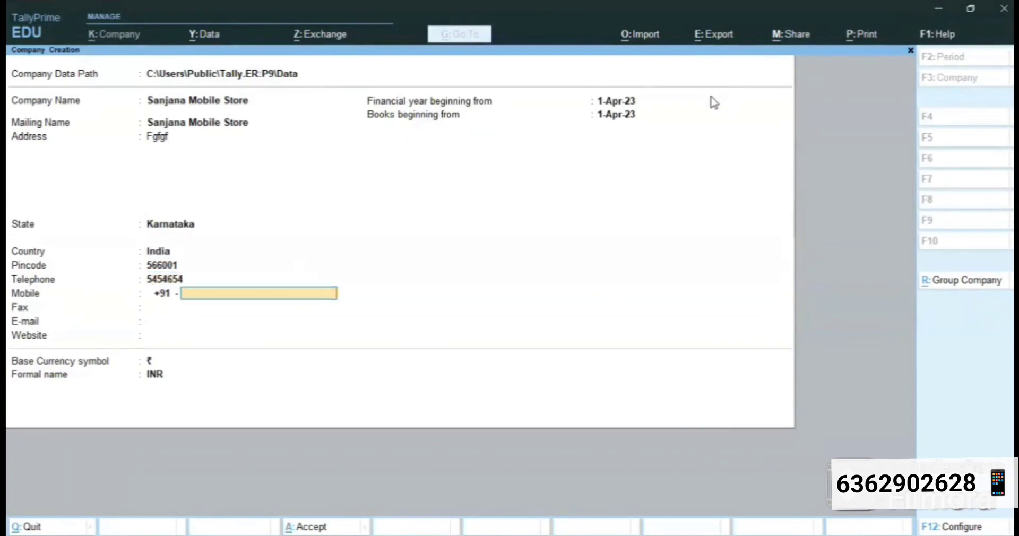
key(Return)
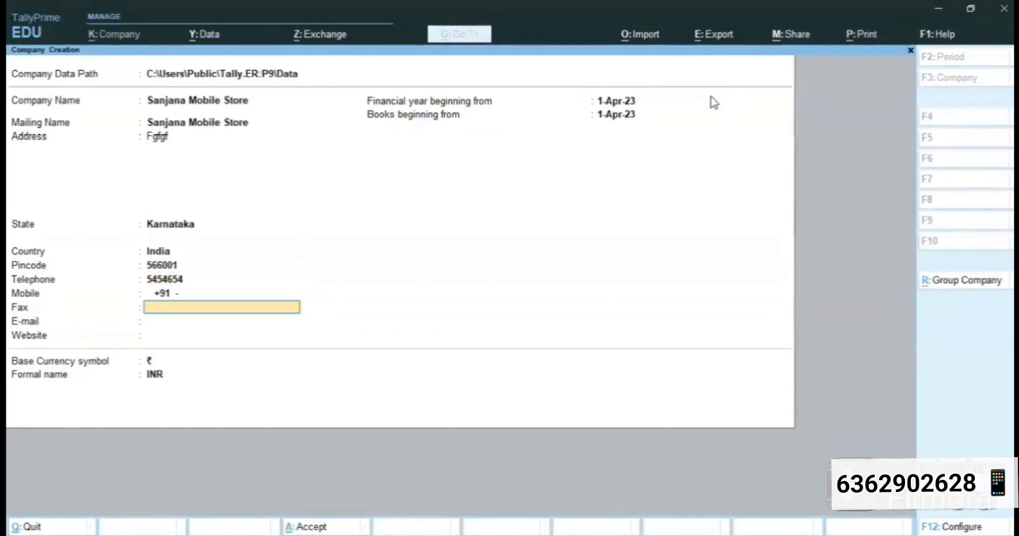
key(Return)
key(Return)
key(Return)
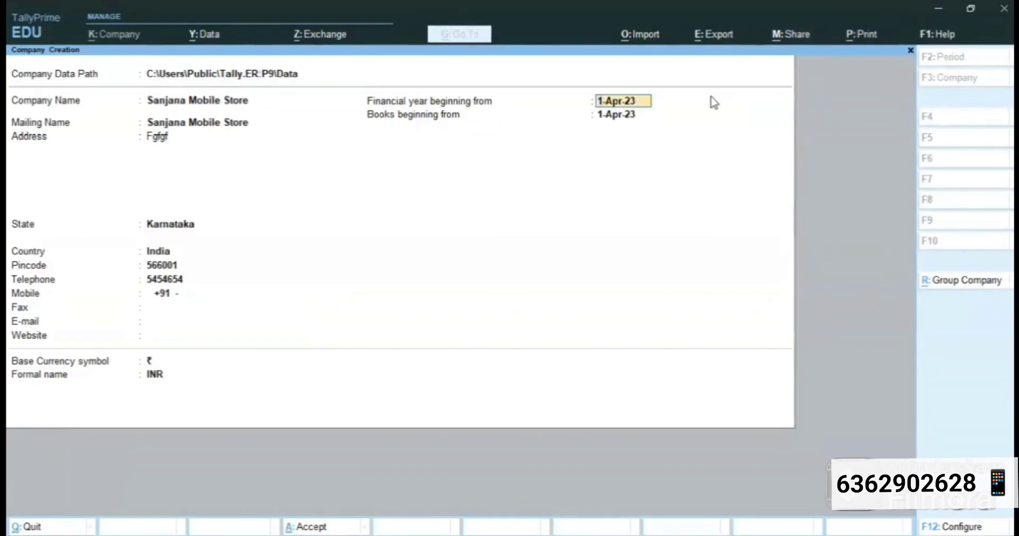
- Accept 1-Apr-23 for the financial year and books, keep ₹ and INR as the base currency, and save the company
key(Return)
key(Return)
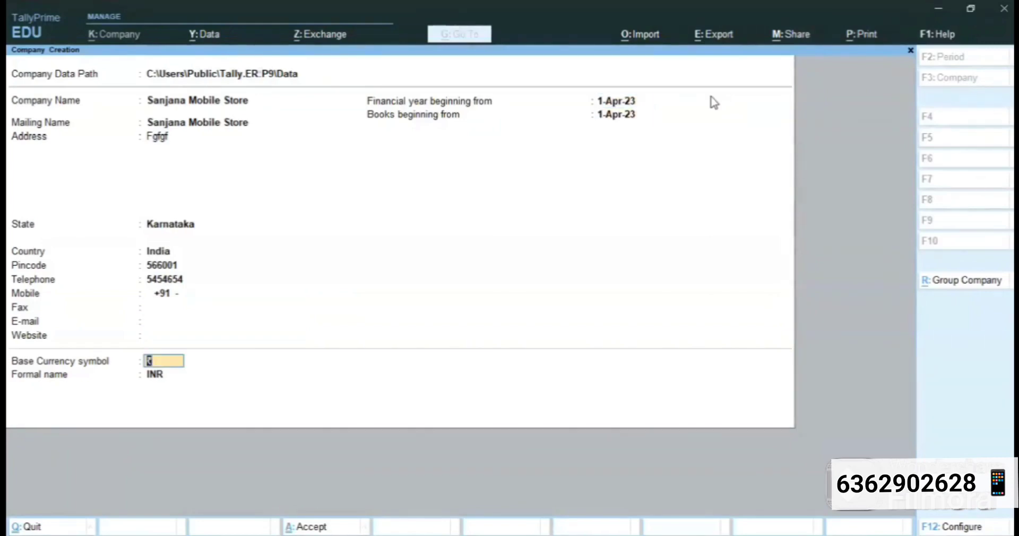
key(Return)
key(Return)
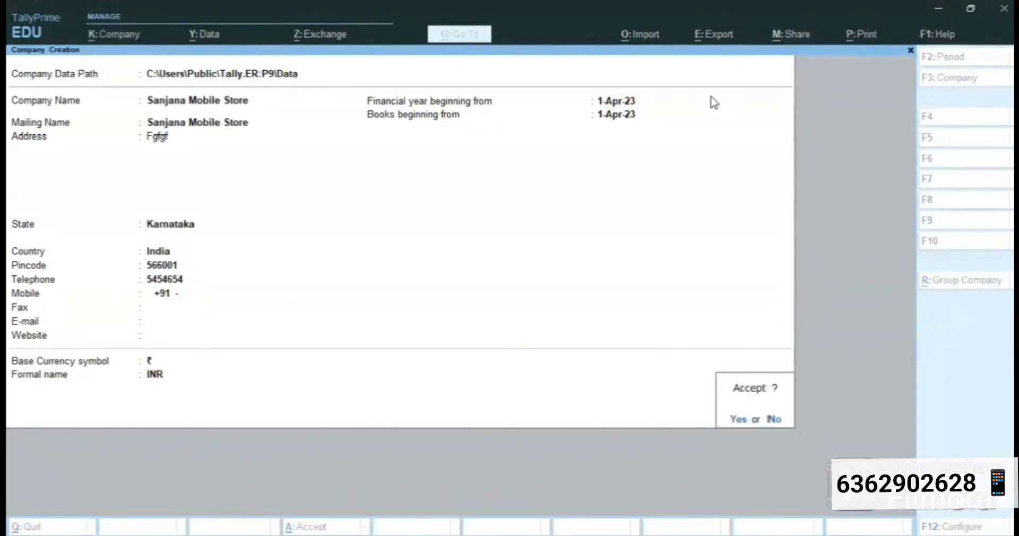
key(Return)
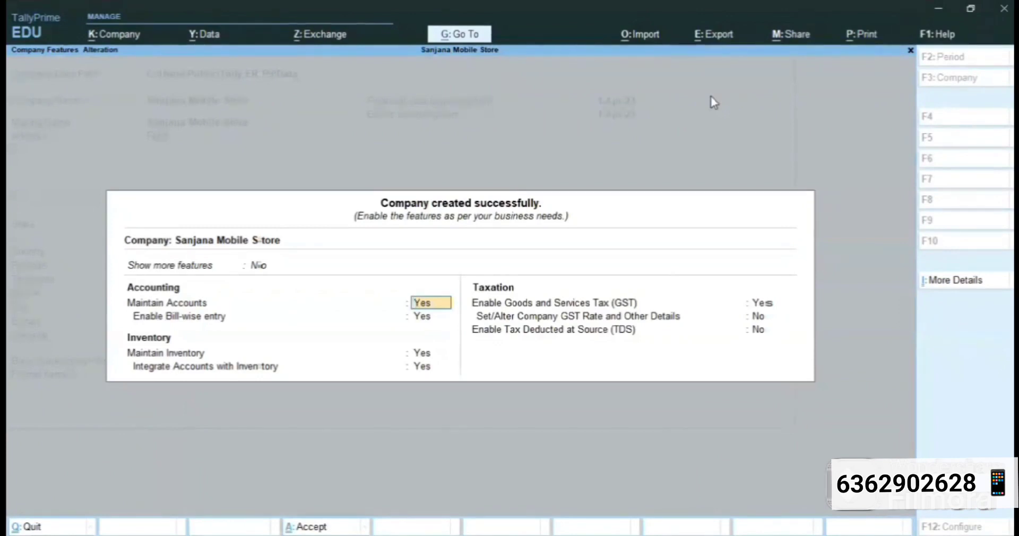
- Keep accounts, bill-wise entry, inventory and accounts-inventory integration at Yes, and confirm Yes for Goods and Services Tax (GST)
key(Return)
key(Return)
key(Return)
key(Return)
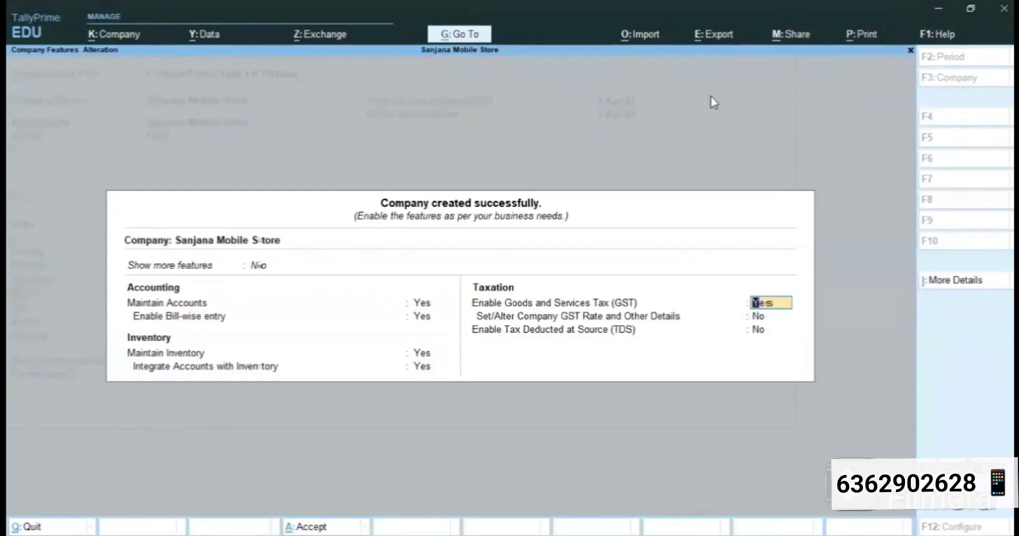
key(Return)
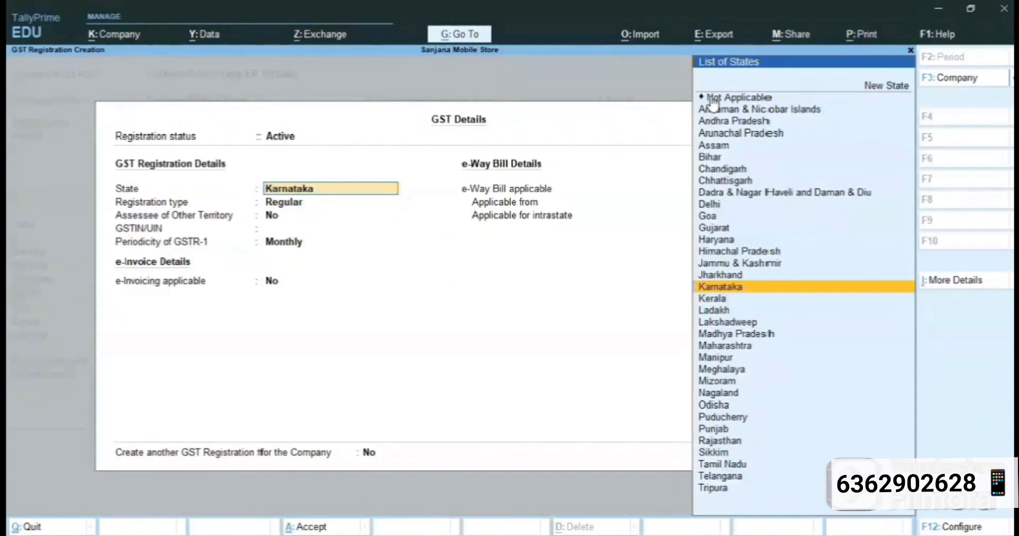
- Fill in the GST registration with state Karnataka, type Regular, other-territory assessee No, the company's GSTIN/UIN and Monthly GSTR-1 periodicity
key(Return)
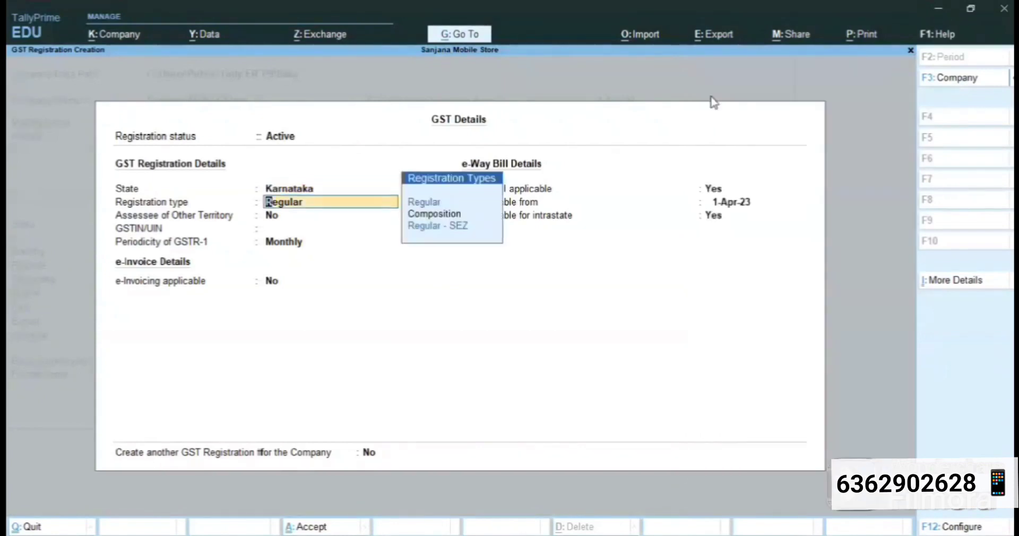
key(Return)
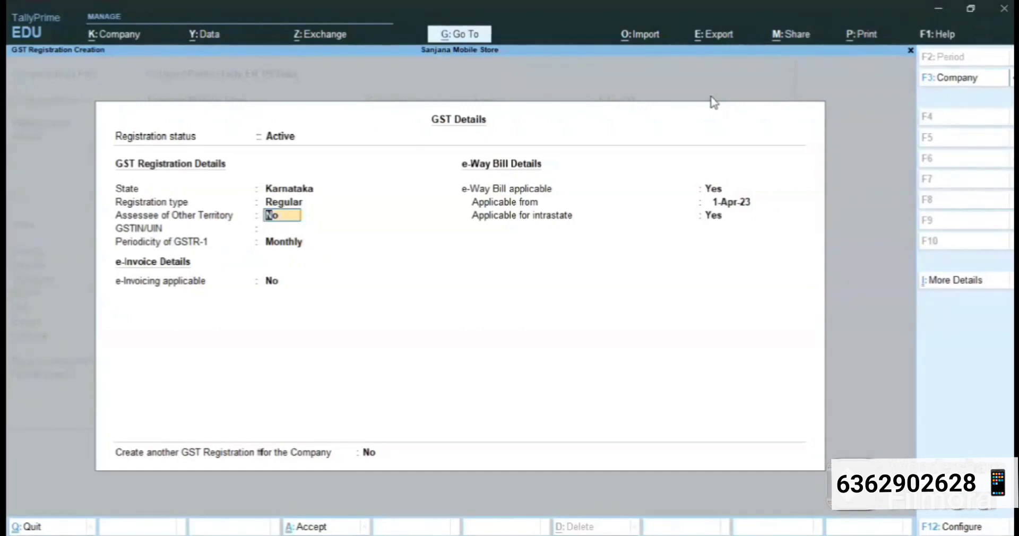
key(Return)
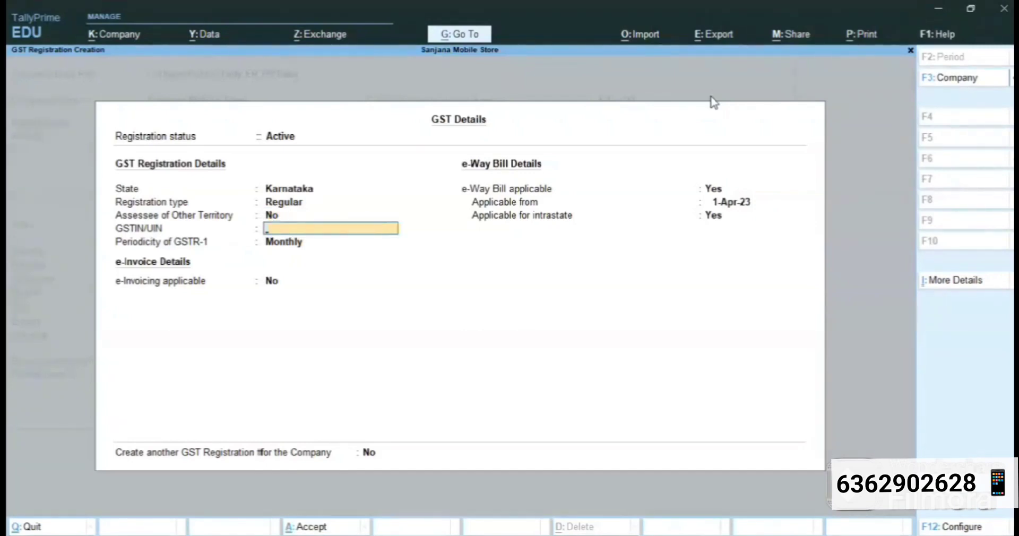
text(454545645GHGH)
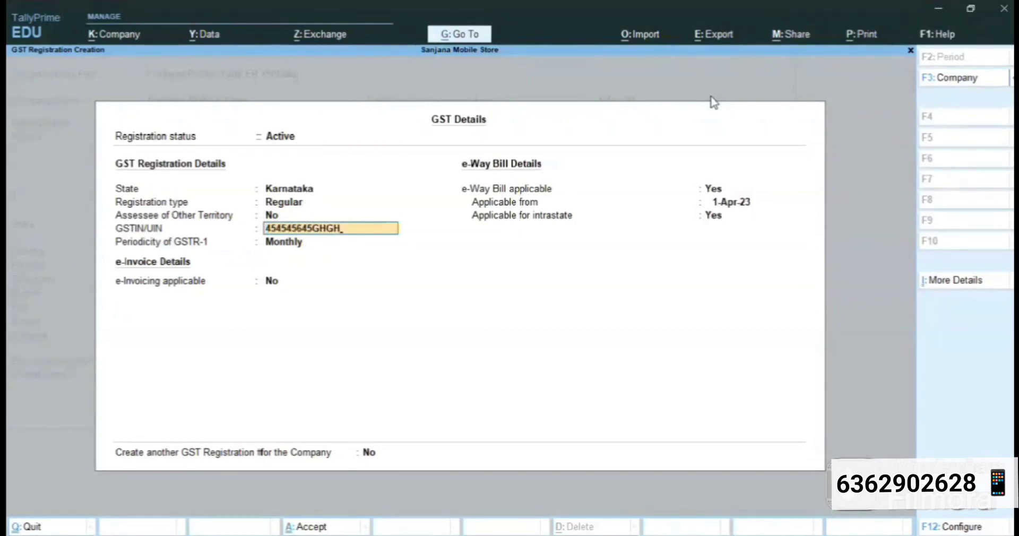
key(Return)
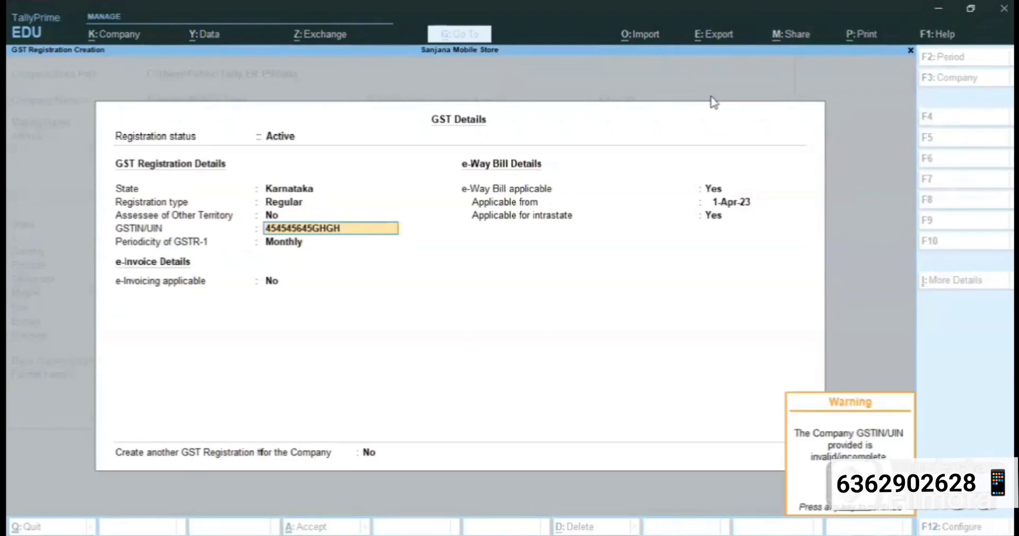
key(Return)
key(Return)
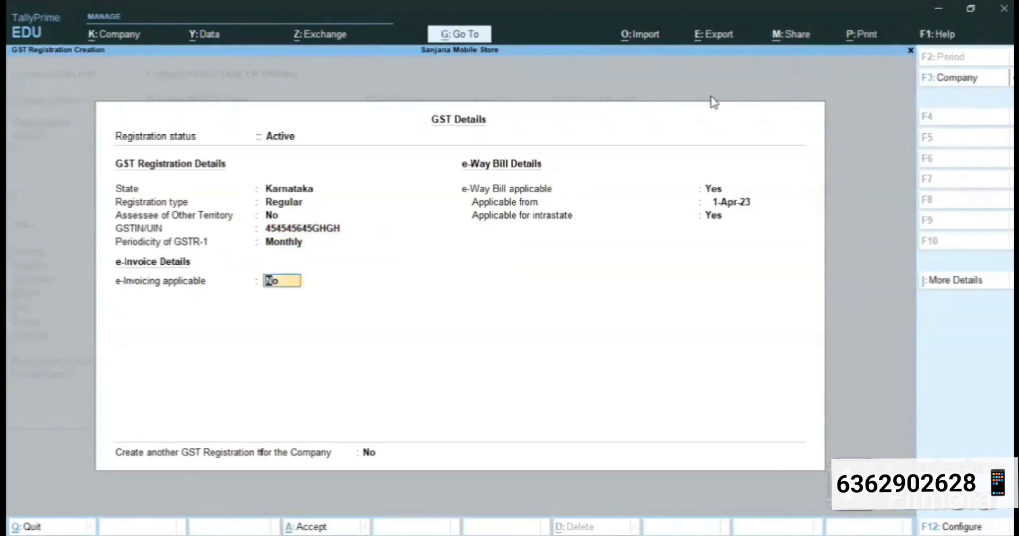
- Keep e-invoicing at No and e-Way Bill applicable from 1-Apr-23 including intrastate, and save the GST registration
key(Return)
key(Return)
key(Return)
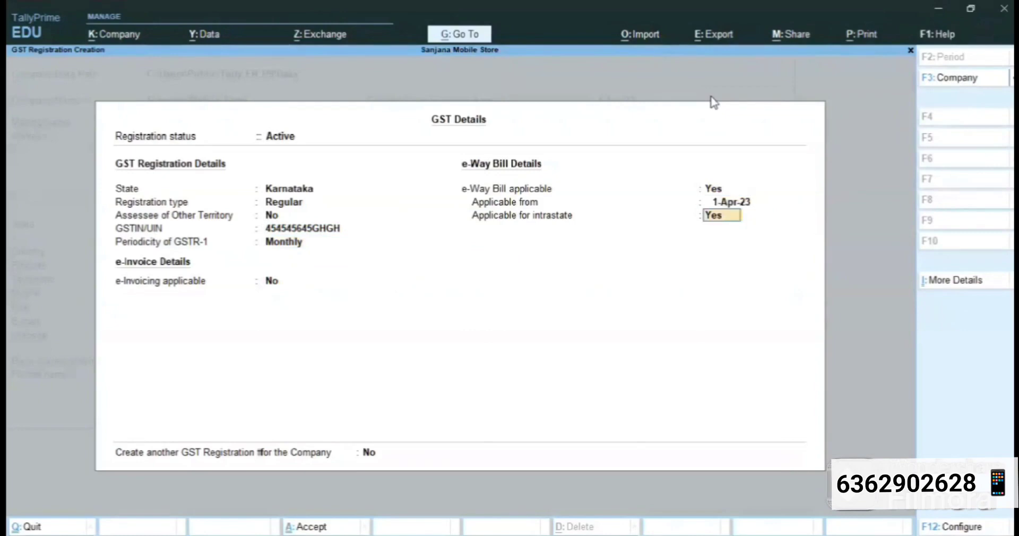
key(Return)
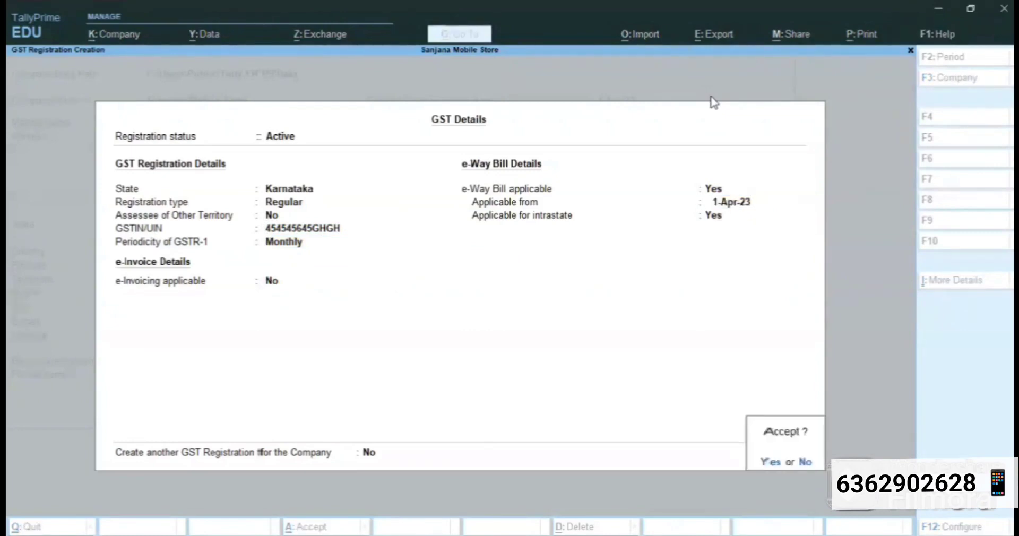
key(Return)
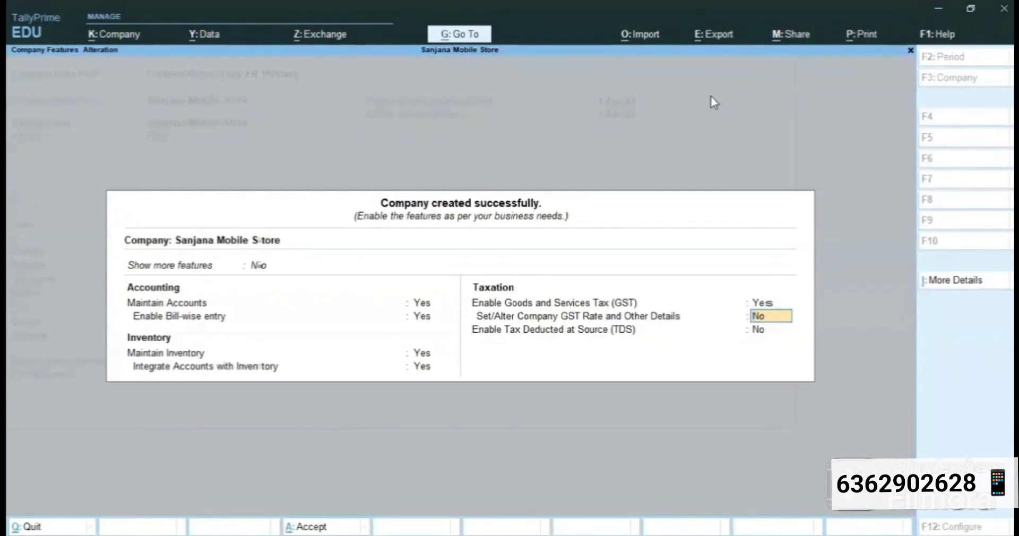
- Enable setting the company GST rate, leave HSN/SAC Not Defined, and specify a Taxable GST rate of 5%
text(yes)
key(Return)
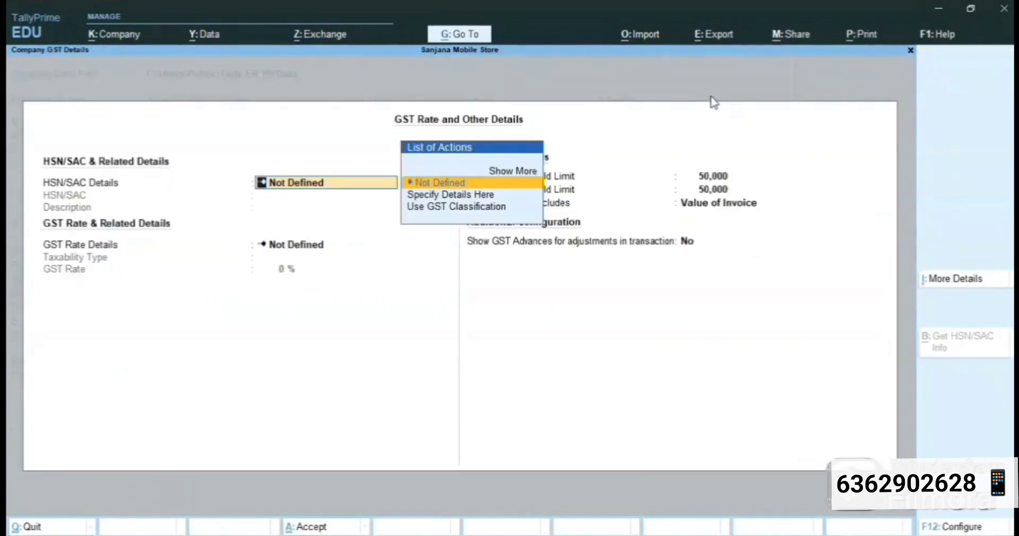
key(Return)
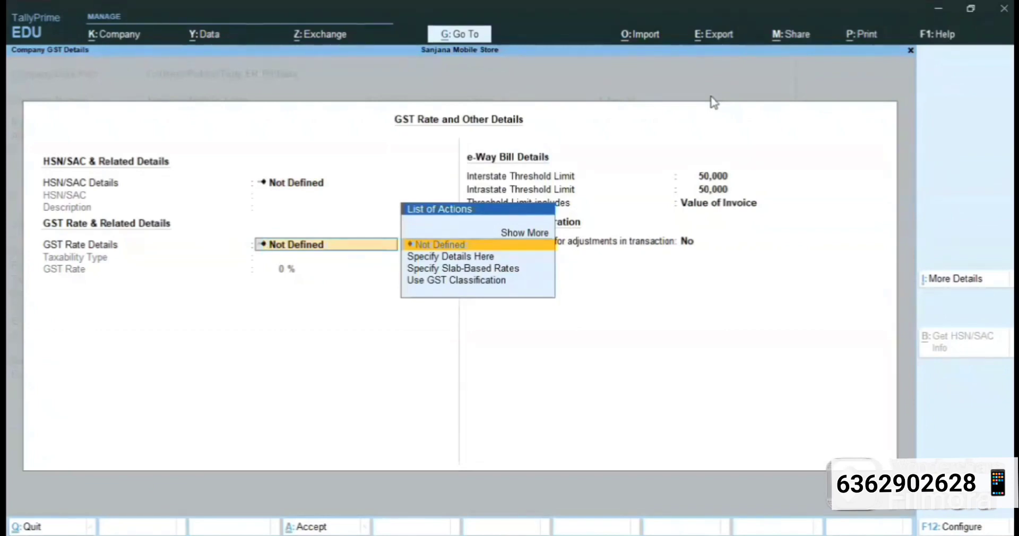
key(Down)
key(Return)
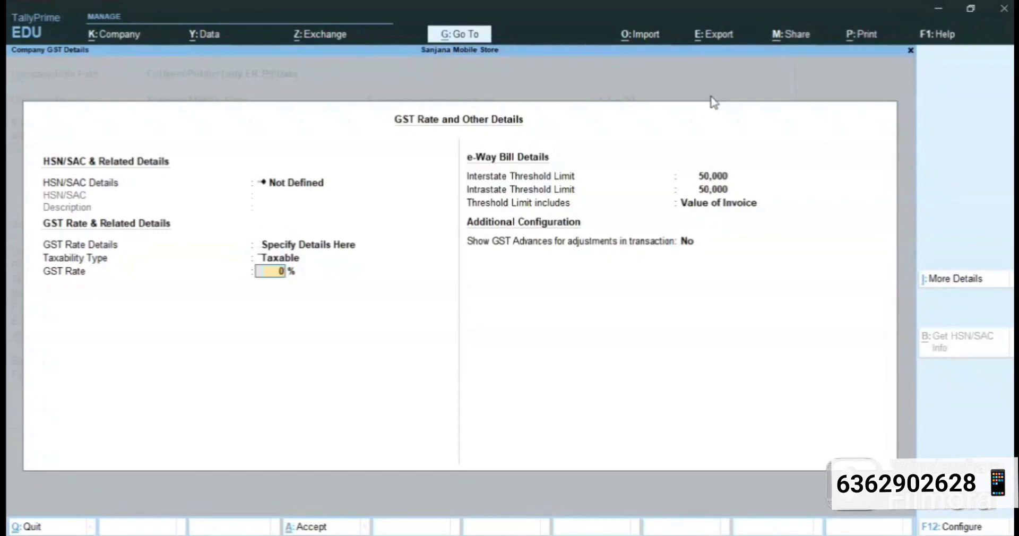
text(5)
key(Return)
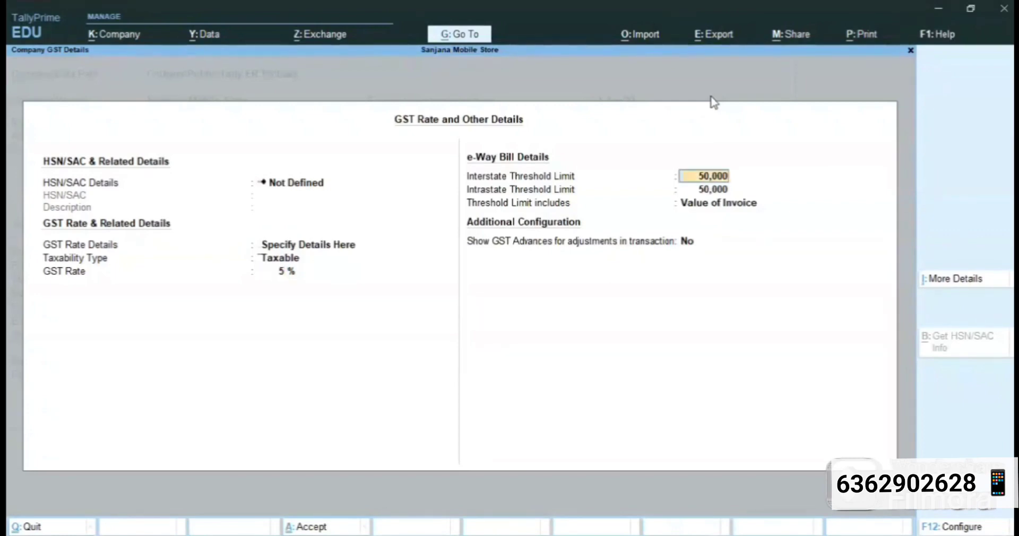
- Accept the 50,000 e-Way Bill threshold limits based on Value of Invoice, with GST advances for adjustments set to No
key(Return)
key(Return)
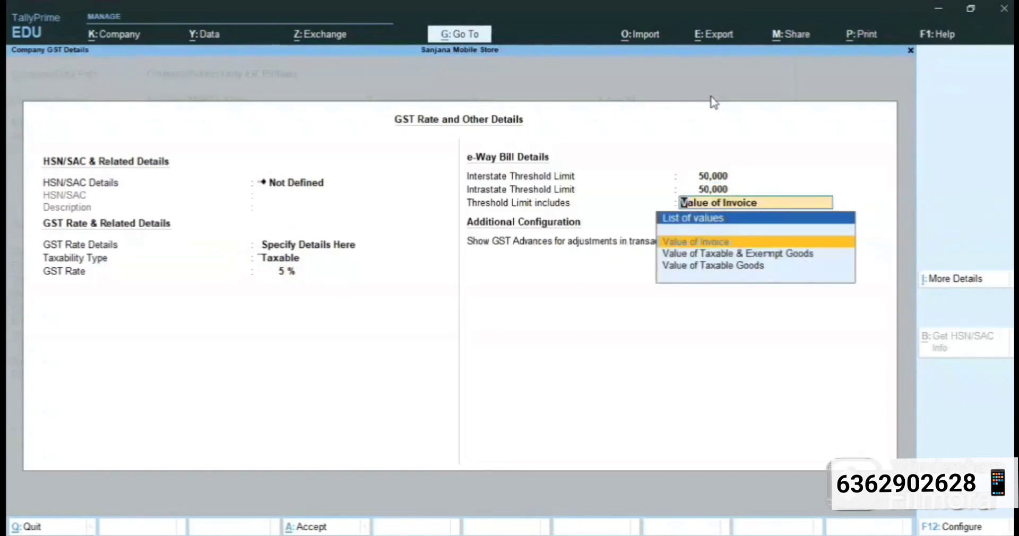
key(Return)
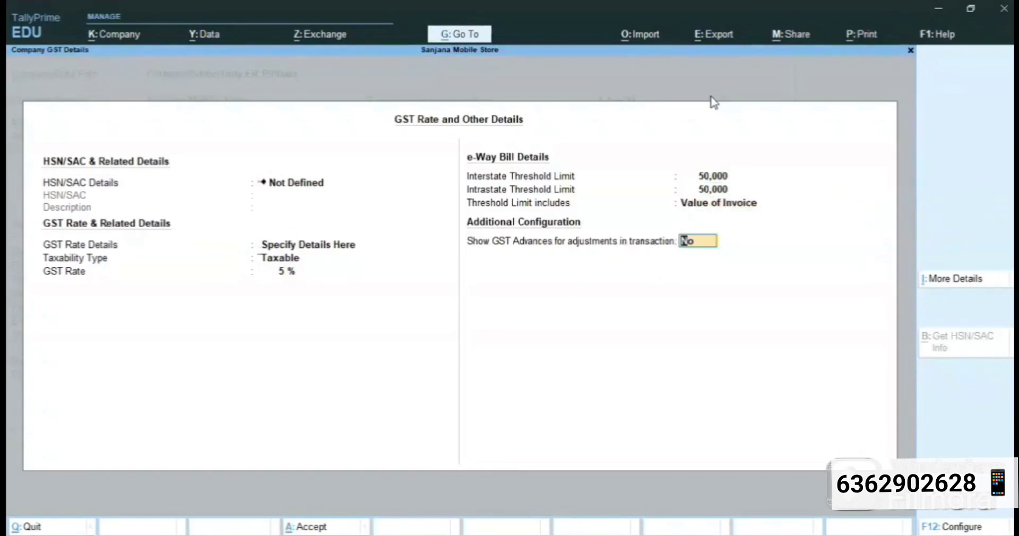
key(Return)
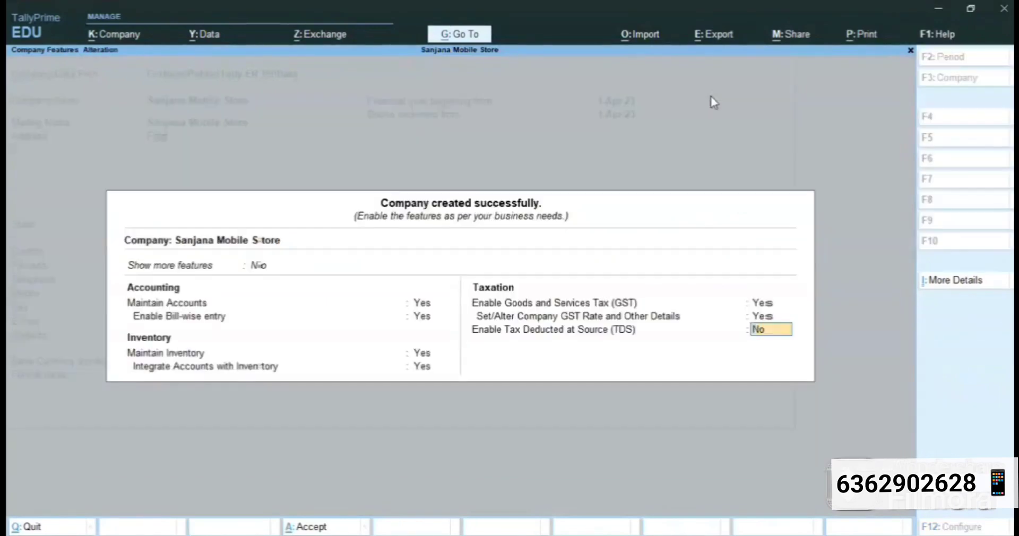
- Leave Tax Deducted at Source (TDS) at No and save the company features
key(Return)
key(Return)
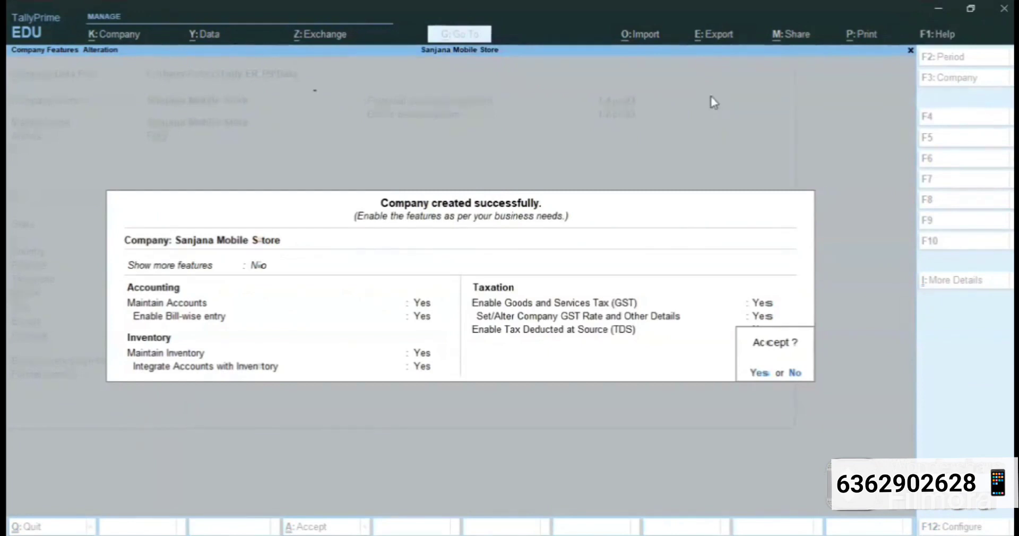
key(Return)
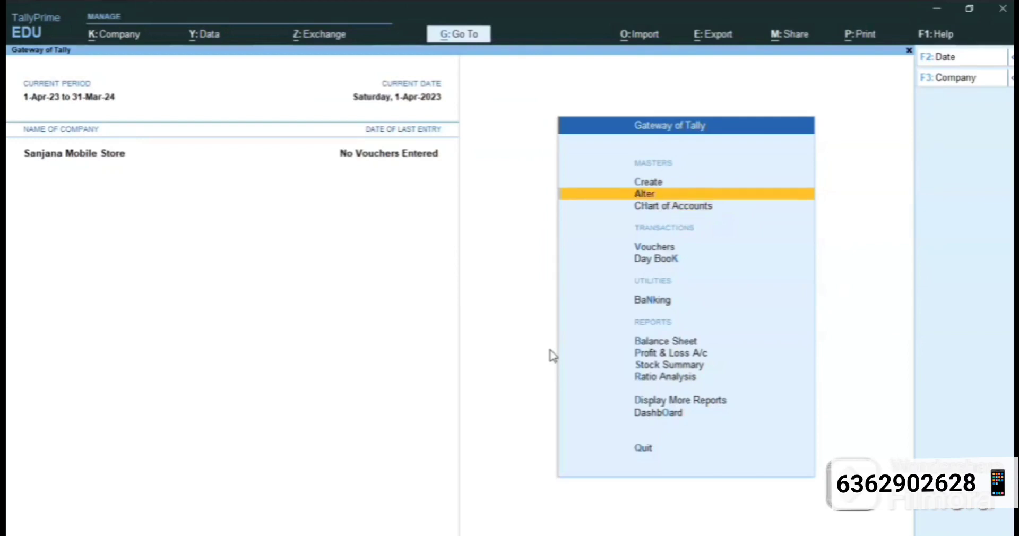
- Open the creation form for a new Unit under the inventory masters
key(Up)
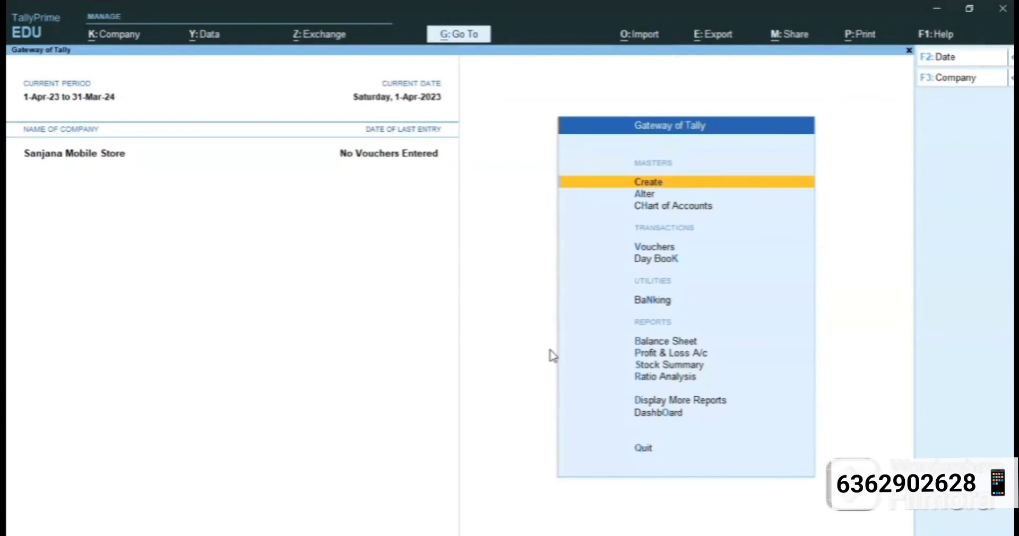
key(Return)
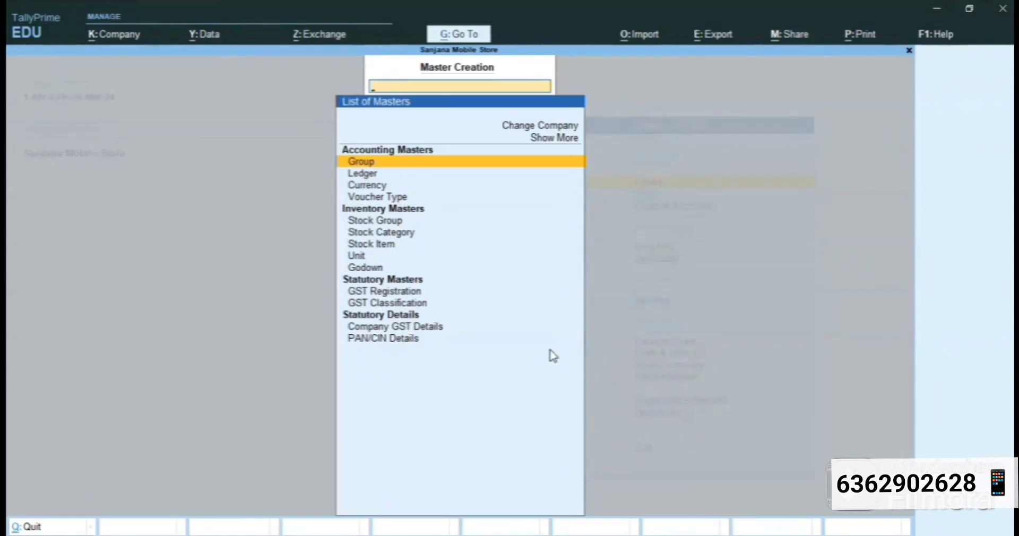
key(Down)
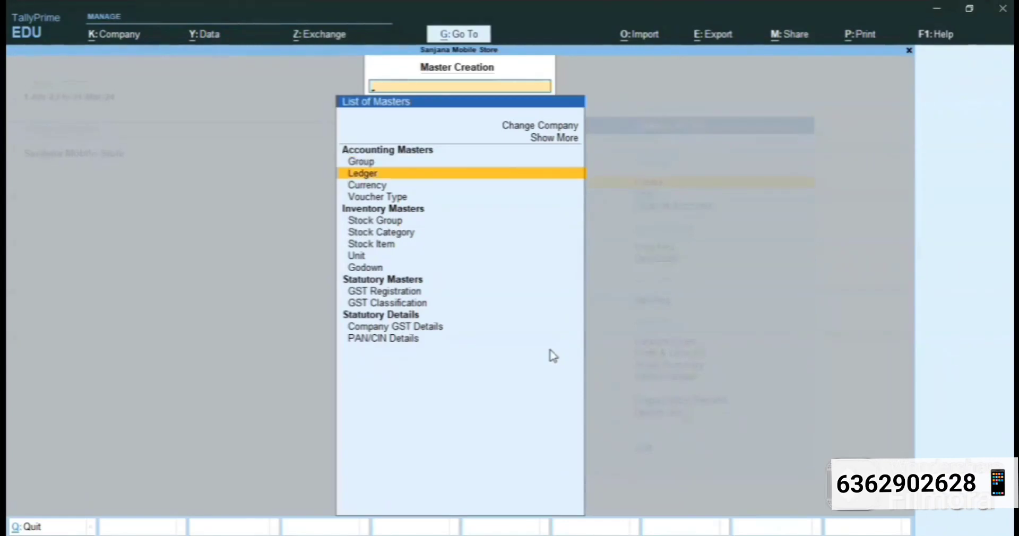
key(Down)
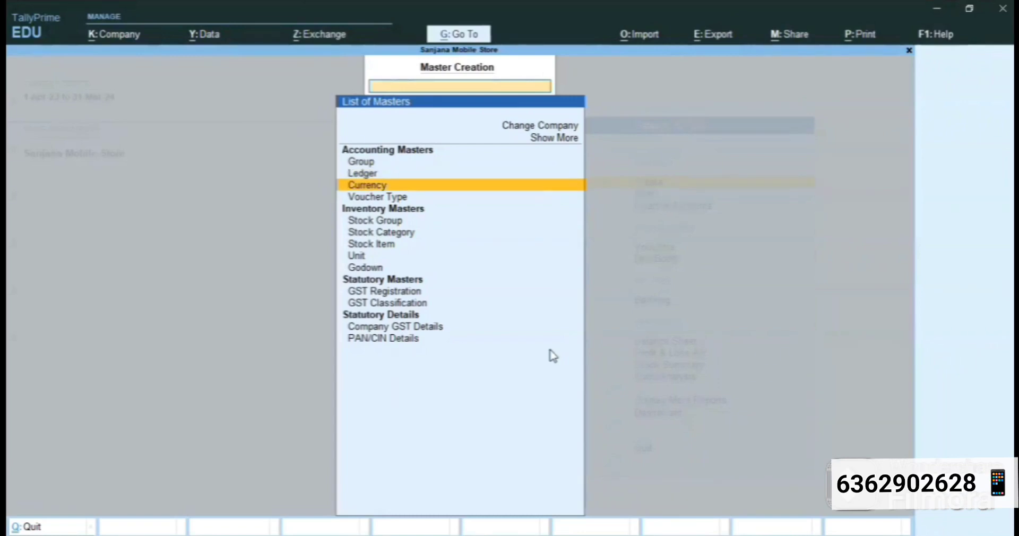
key(Down)
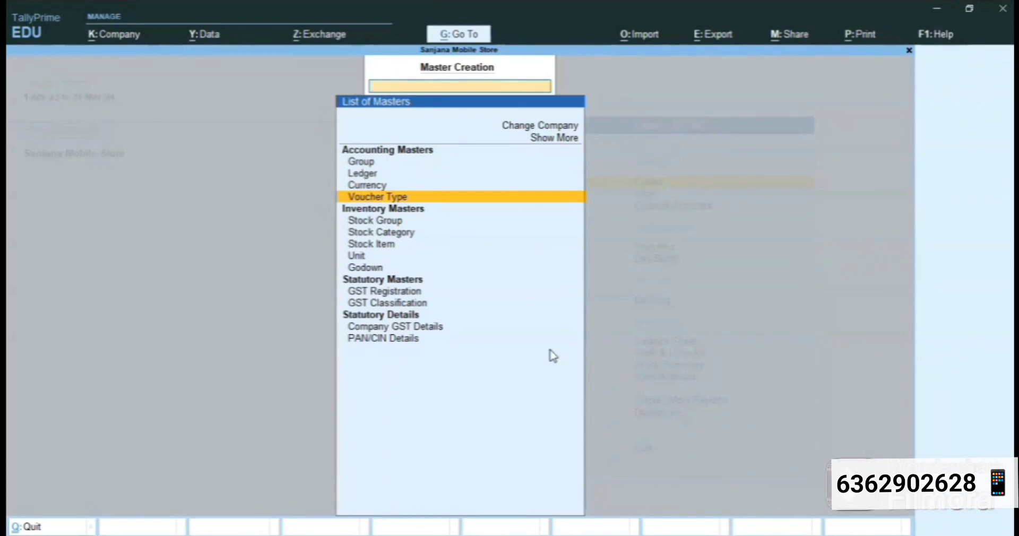
key(Down)
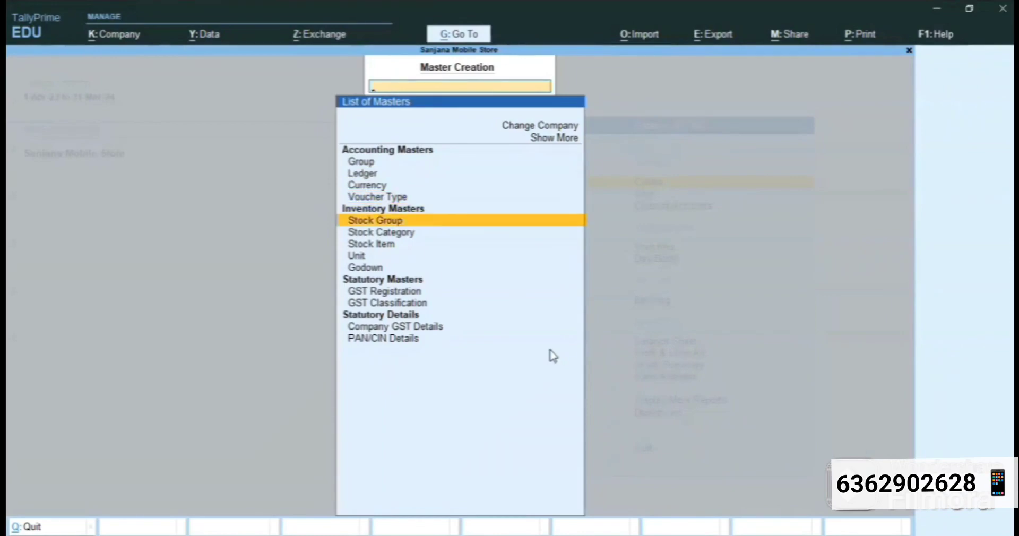
key(Down)
key(Down)
key(Down)
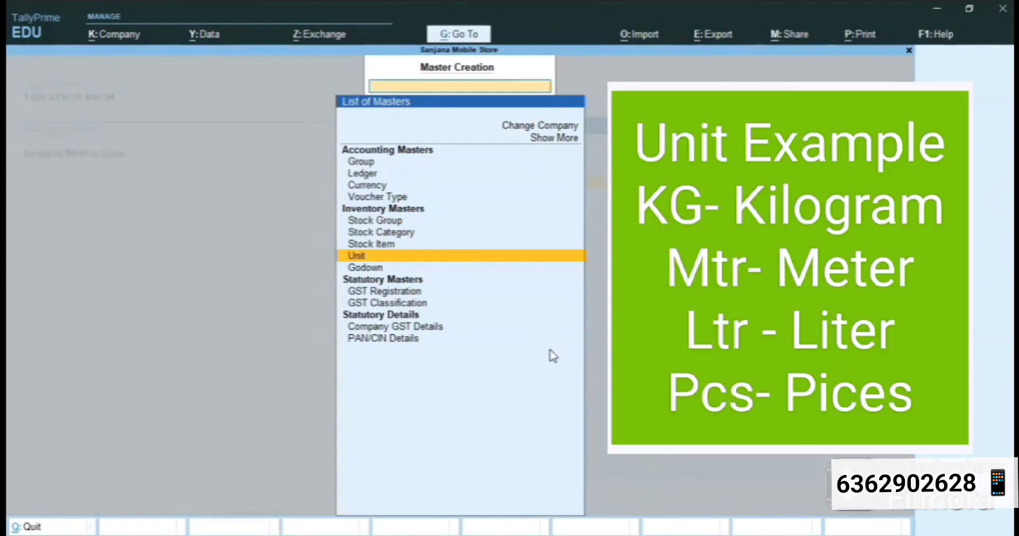
key(Return)
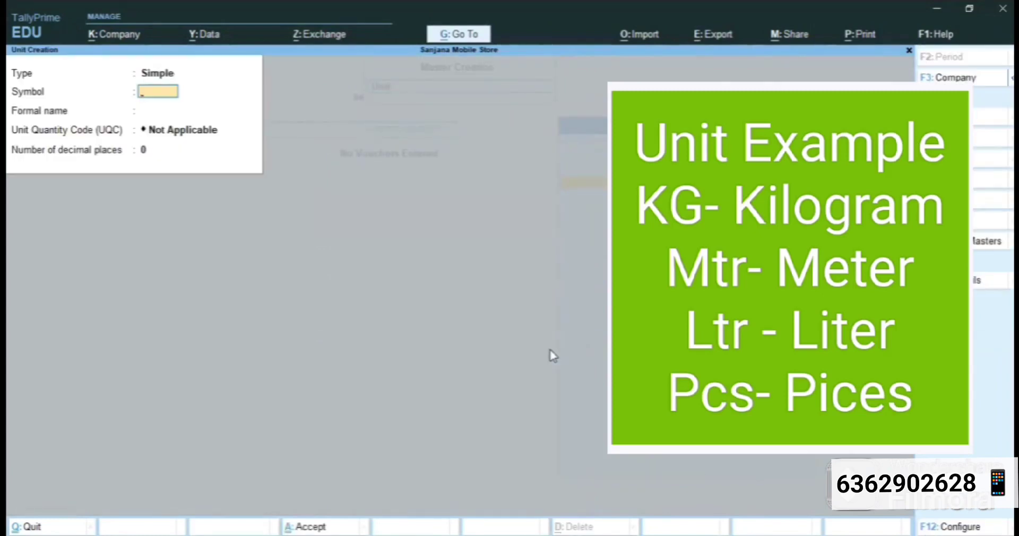
- Create the simple unit pcs with formal name Pieces, UQC Not Applicable and 0 decimal places
text(pcs)
key(Return)
text(Pieces)
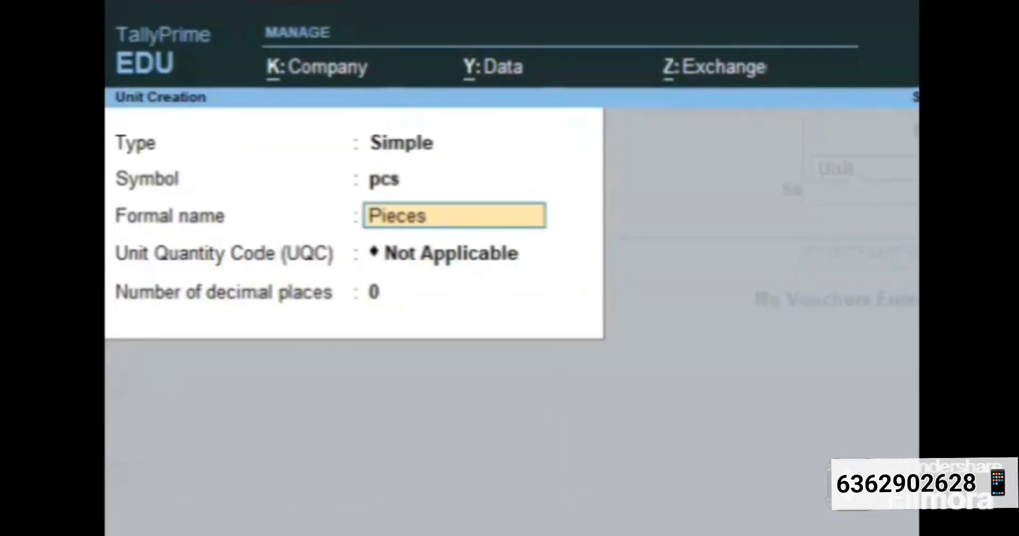
key(Return)
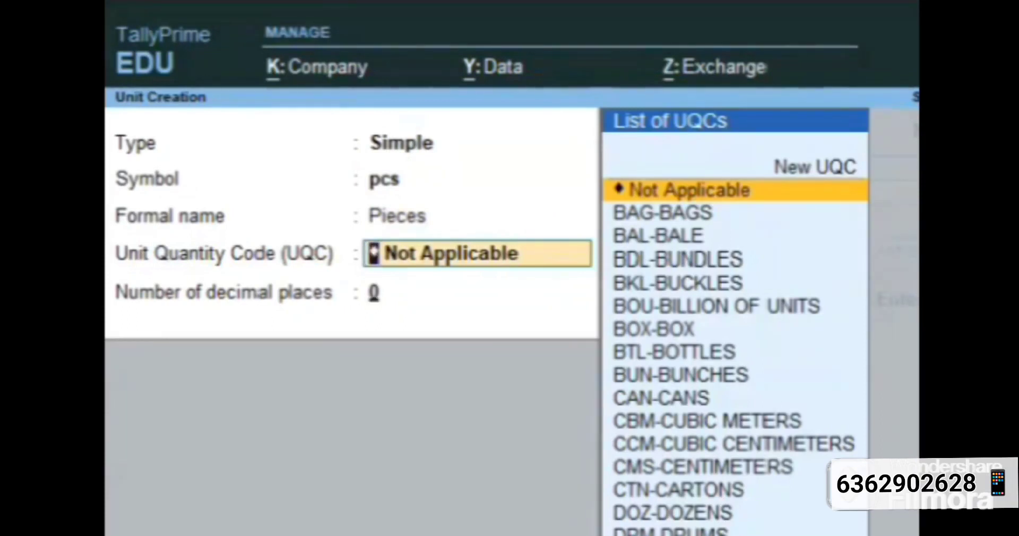
key(Return)
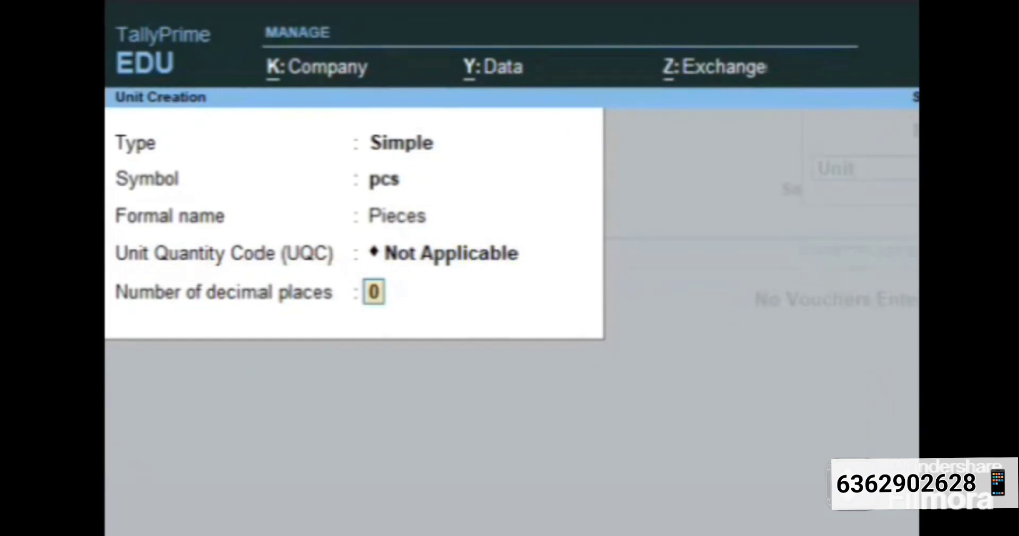
key(Return)
key(Return)
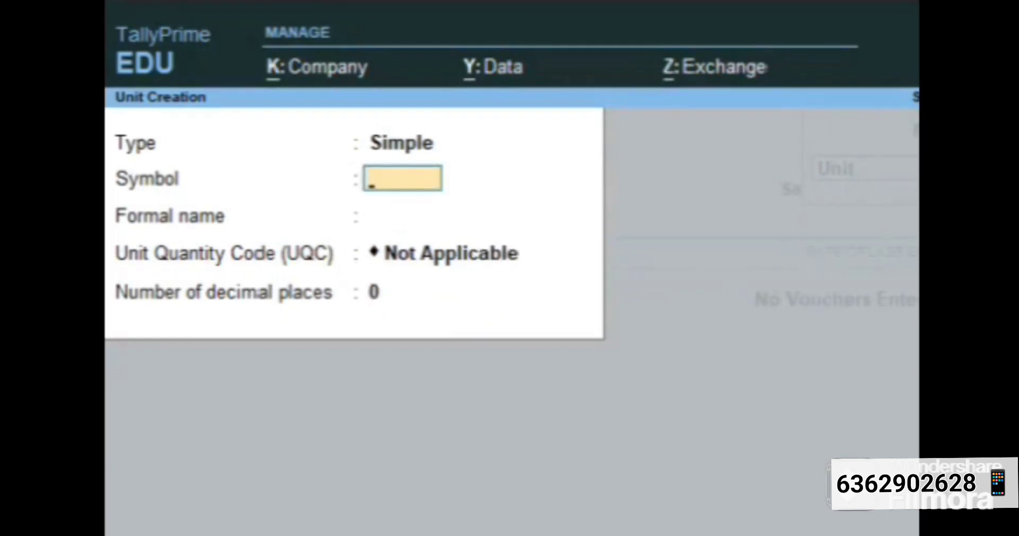
- Create the simple unit kg with formal name Kilogram, UQC Not Applicable and 2 decimal places, and return to the Gateway of Tally
text(kg)
key(Return)
text(Kilogram)
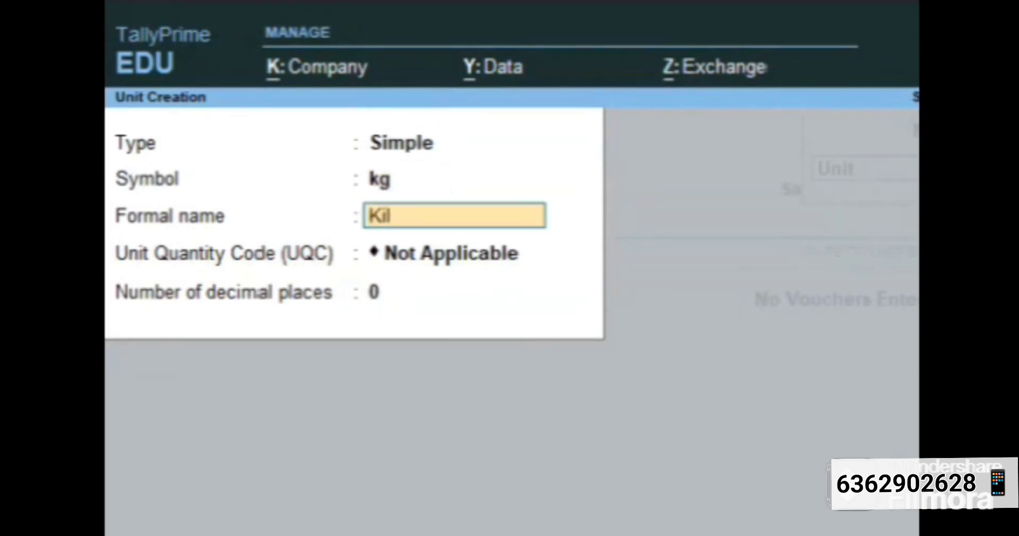
key(Return)
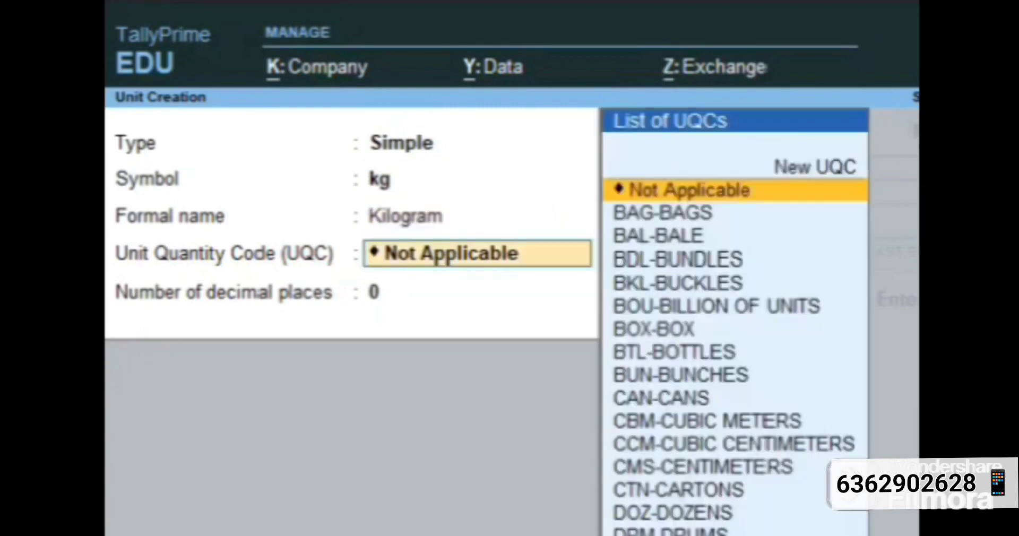
key(Return)
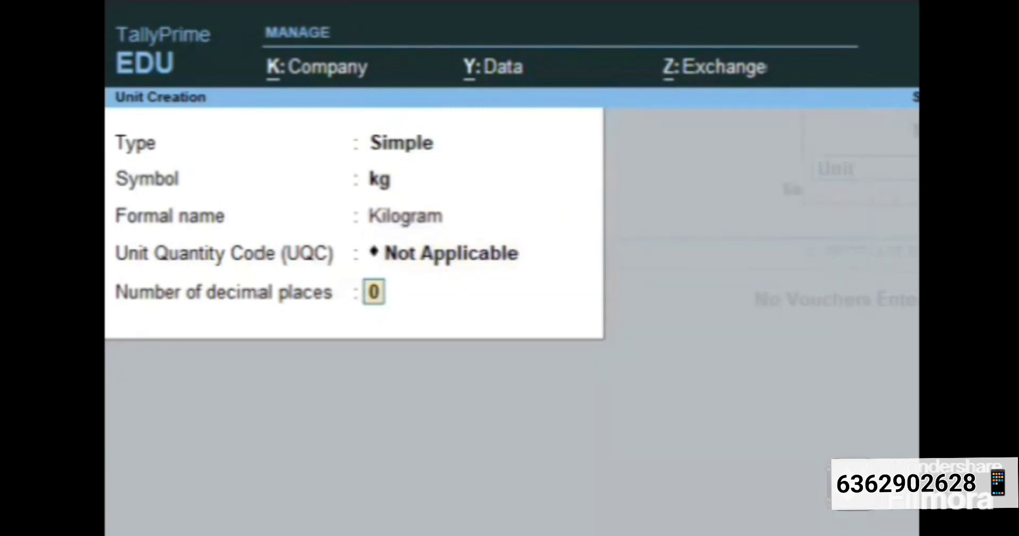
text(2)
key(Return)
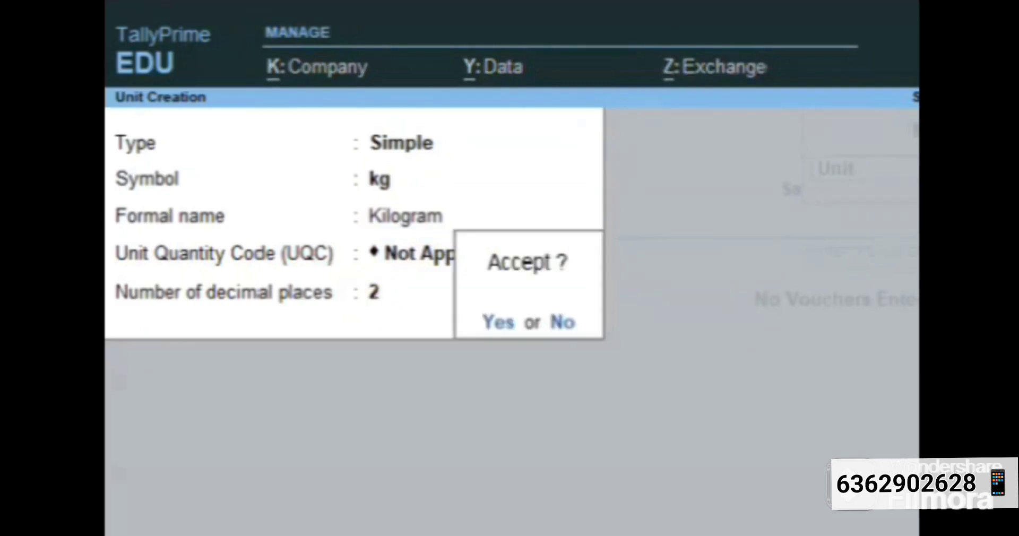
key(y)
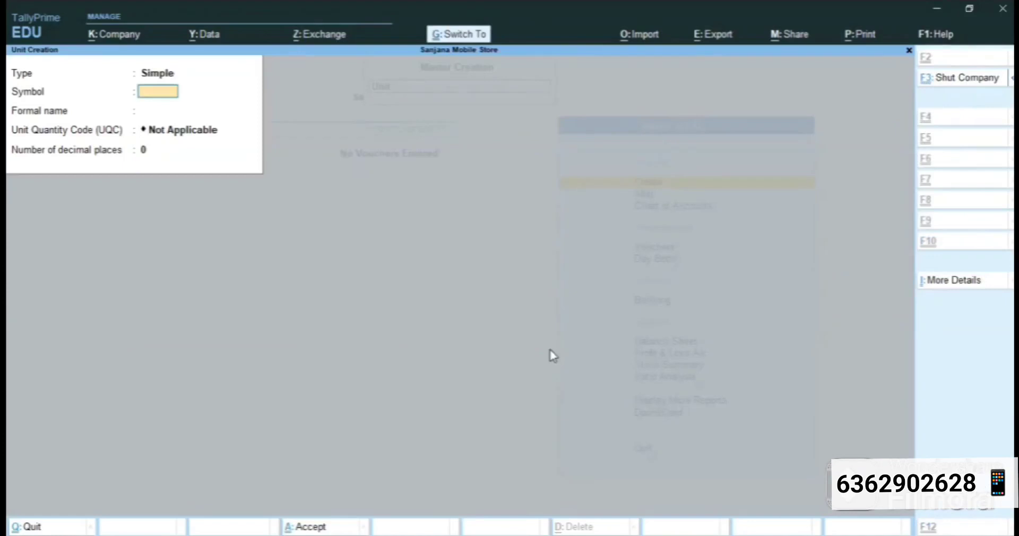
key(Escape)
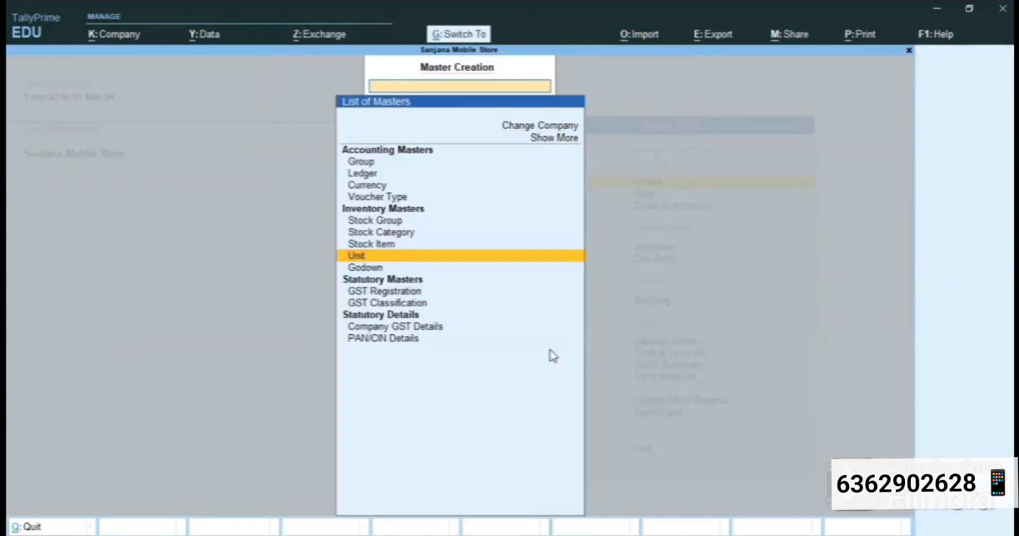
key(Escape)
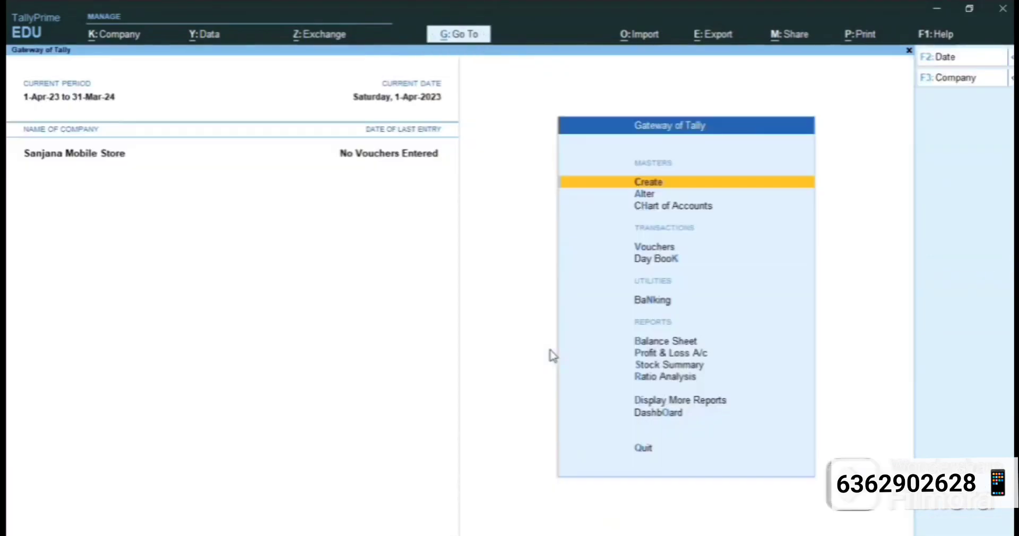
- Display the list of existing units available for alteration
key(Down)
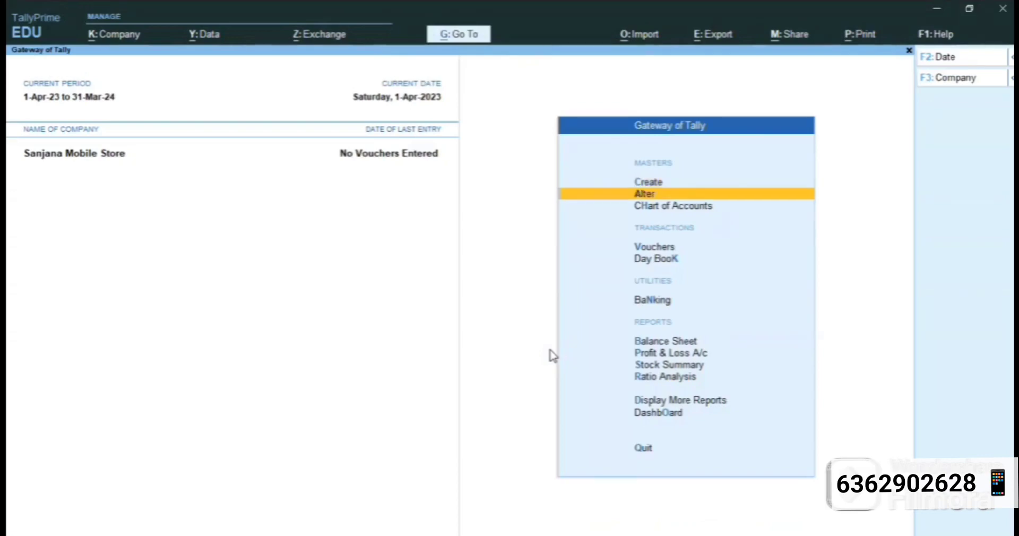
key(Return)
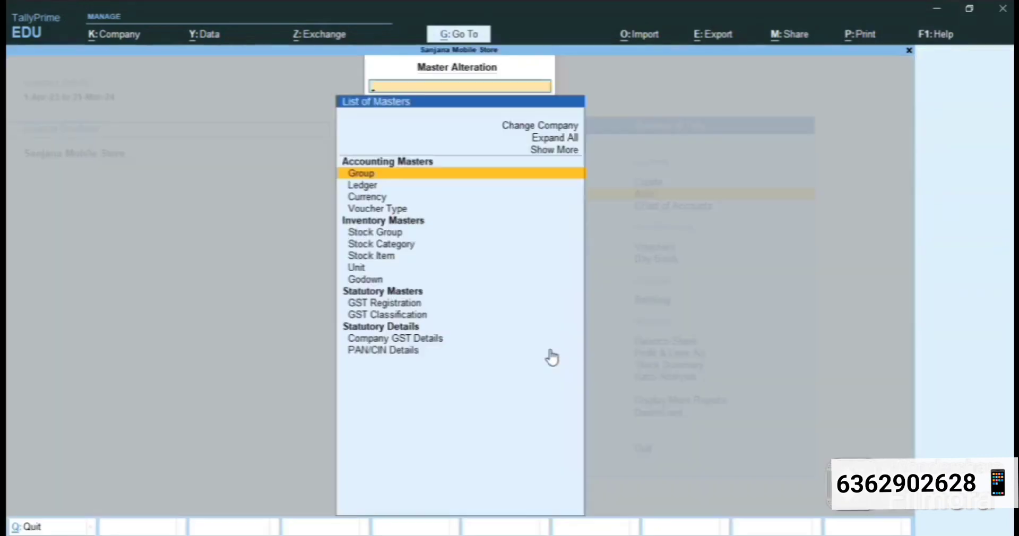
key(Down)
key(Down)
key(Down)
key(Down)
key(Down)
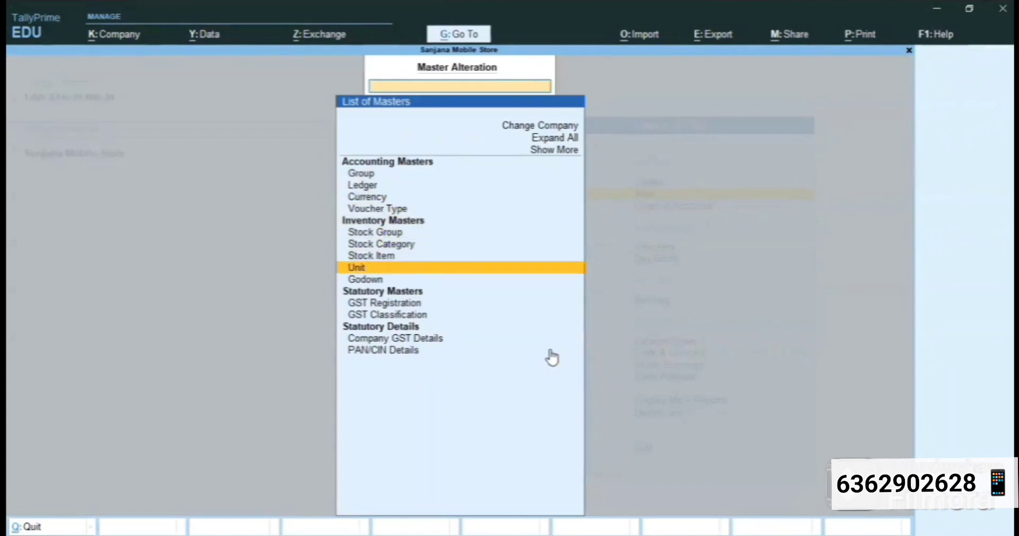
key(Down)
key(Up)
key(Return)
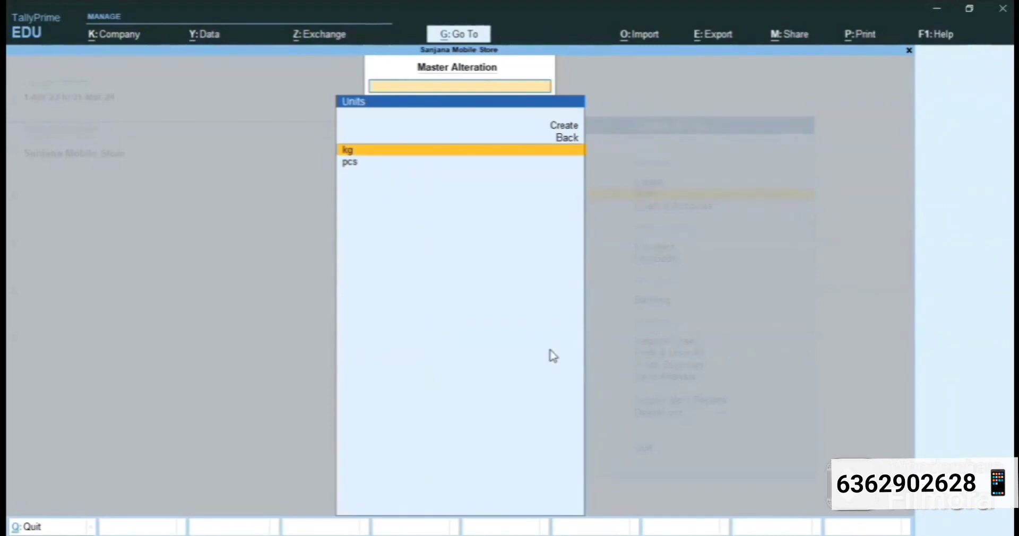
- Review the kg unit's details in Unit Alteration and return to the Gateway of Tally
key(Return)
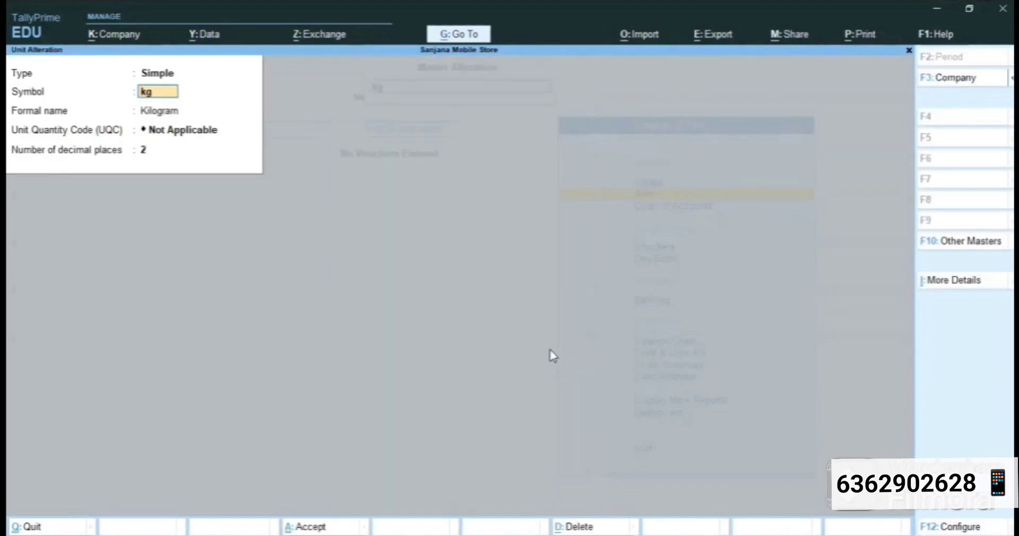
key(ctrl)
key(ctrl)
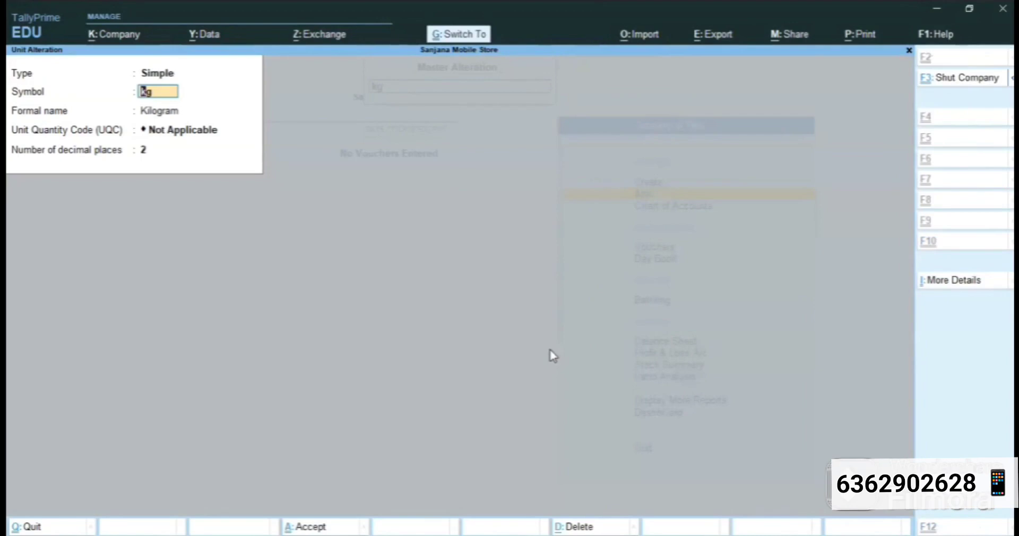
key(ctrl+a)
key(ctrl+q)
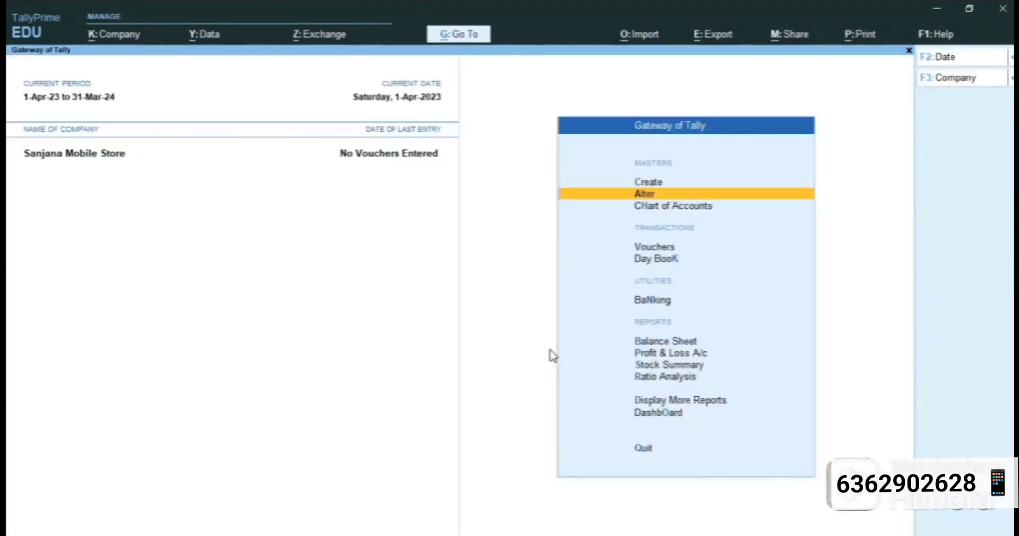
- Return to master creation and start another new Unit
key(Up)
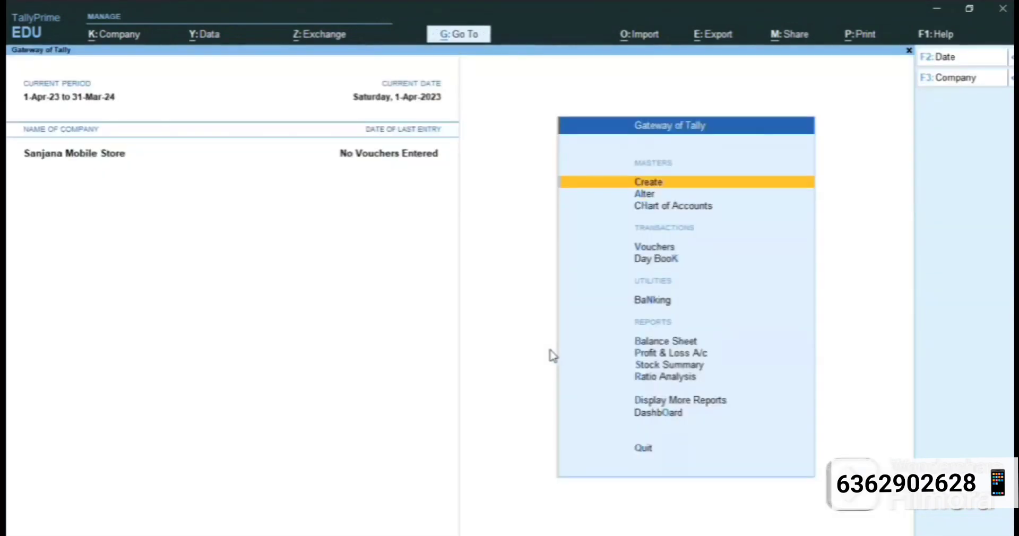
key(Return)
key(Down)
key(Down)
key(Down)
key(Down)
key(Down)
key(Down)
key(Down)
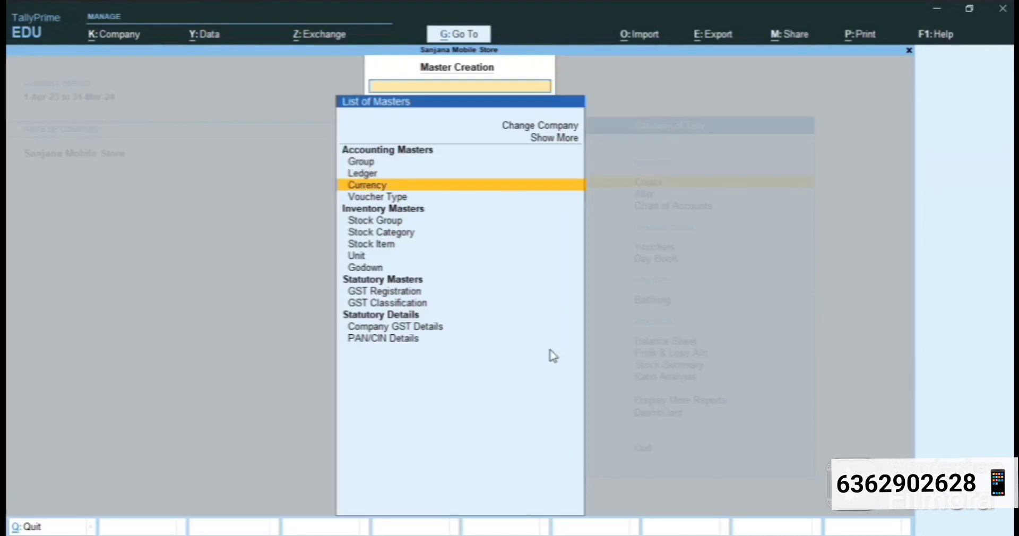
key(Return)
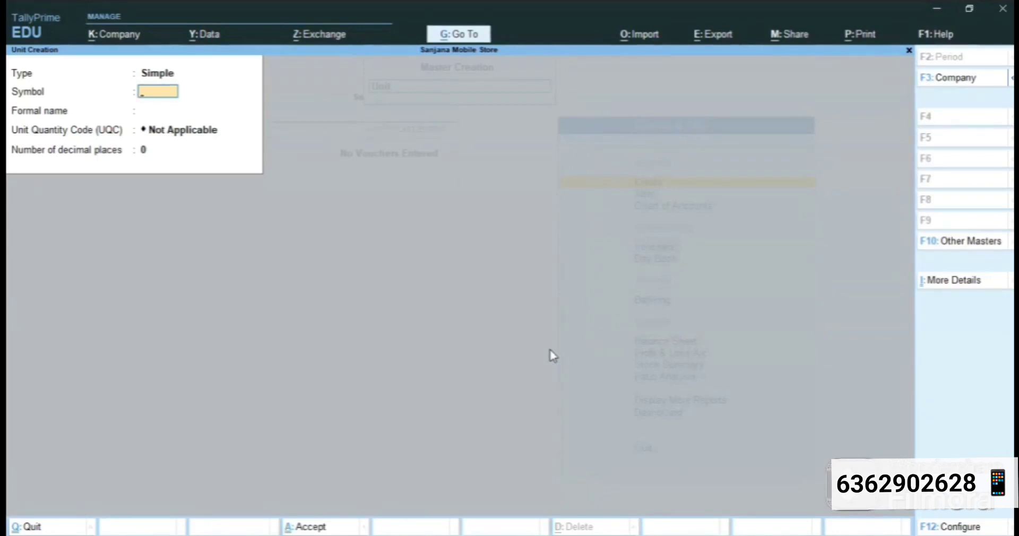
- Create the simple unit mtr with formal name Meter, UQC Not Applicable and 0 decimal places
text(mt)
key(Return)
text(Meter)
key(Return)
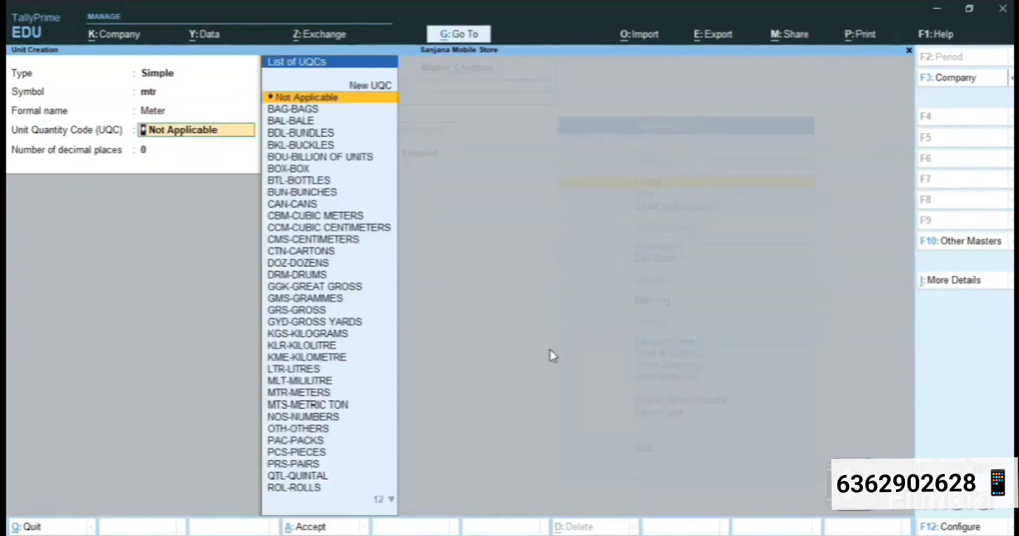
key(Return)
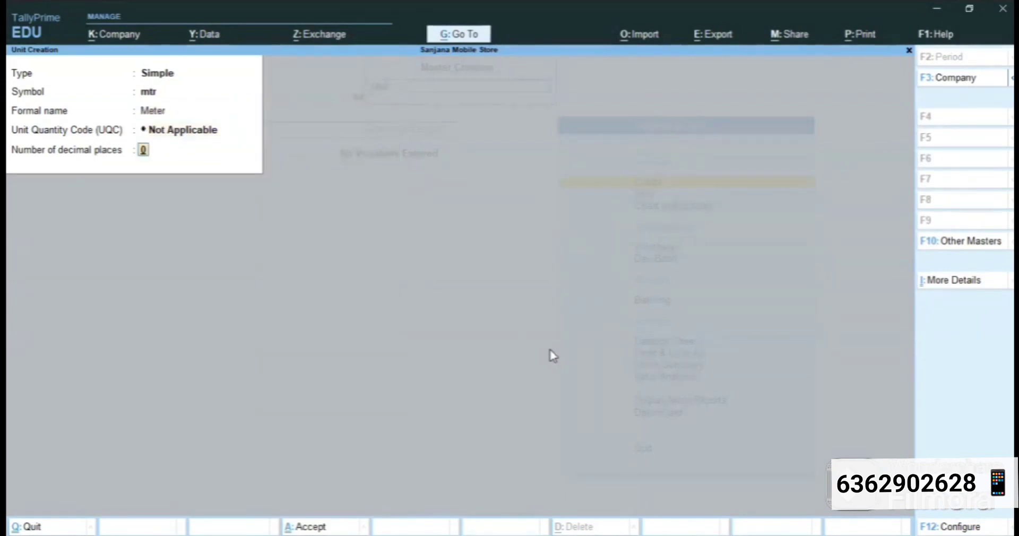
key(Return)
key(Return)
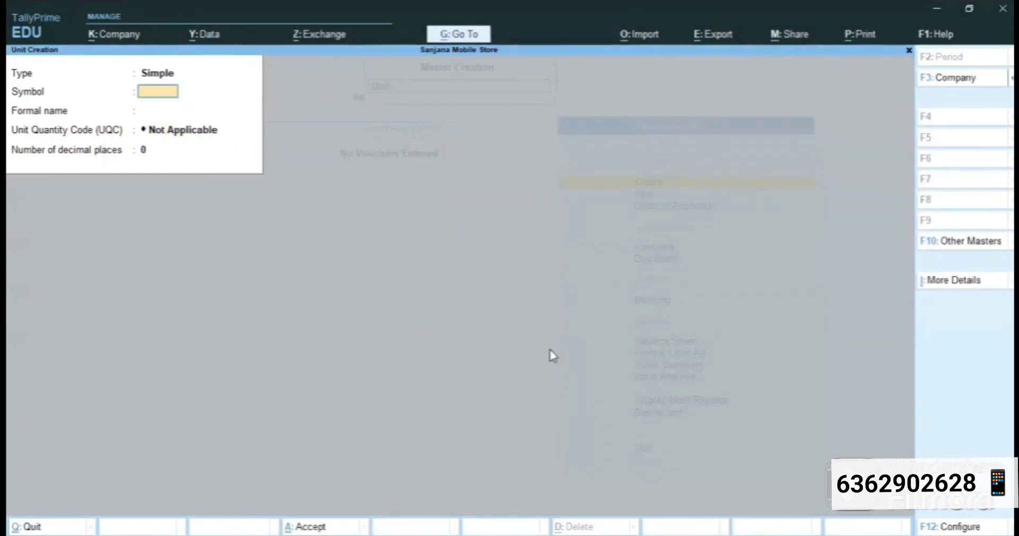
- Examine the Compound unit type's fields, set the type back to Simple and return to the Gateway of Tally without saving
key(BackSpace)
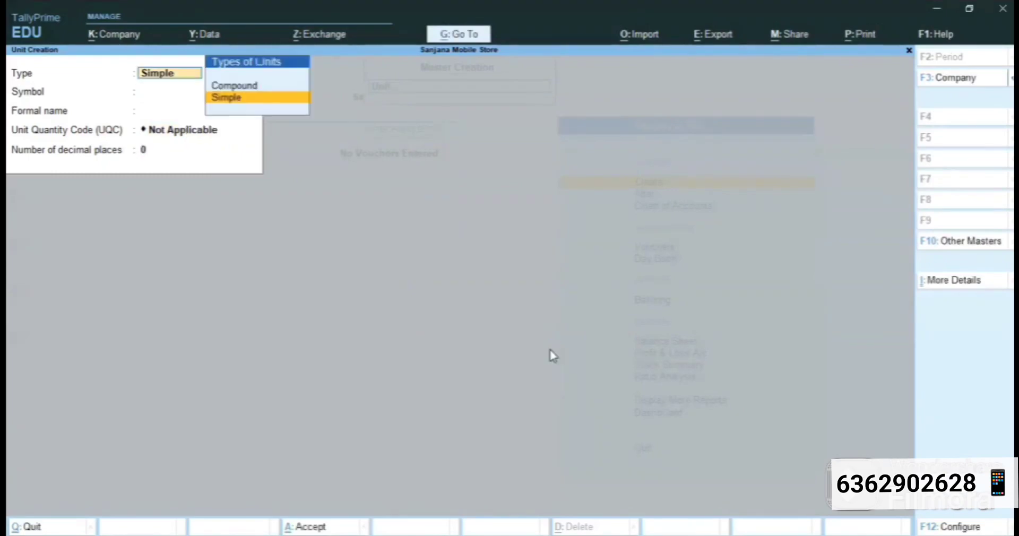
key(Up)
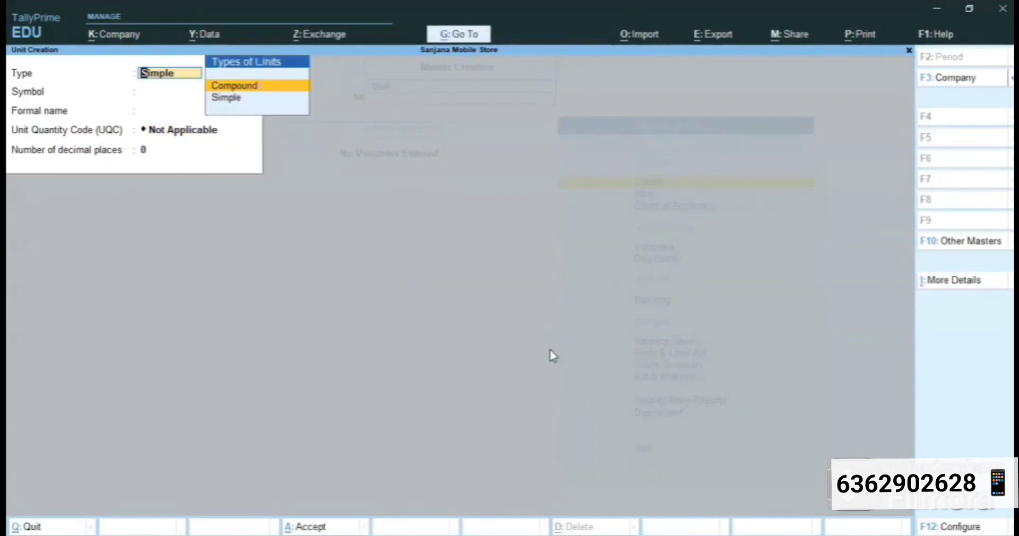
key(Return)
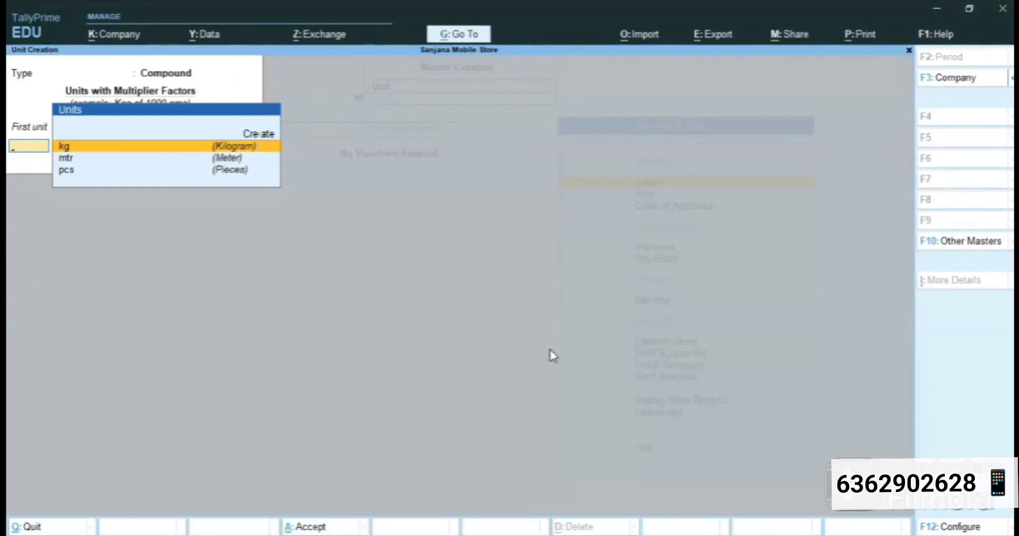
key(BackSpace)
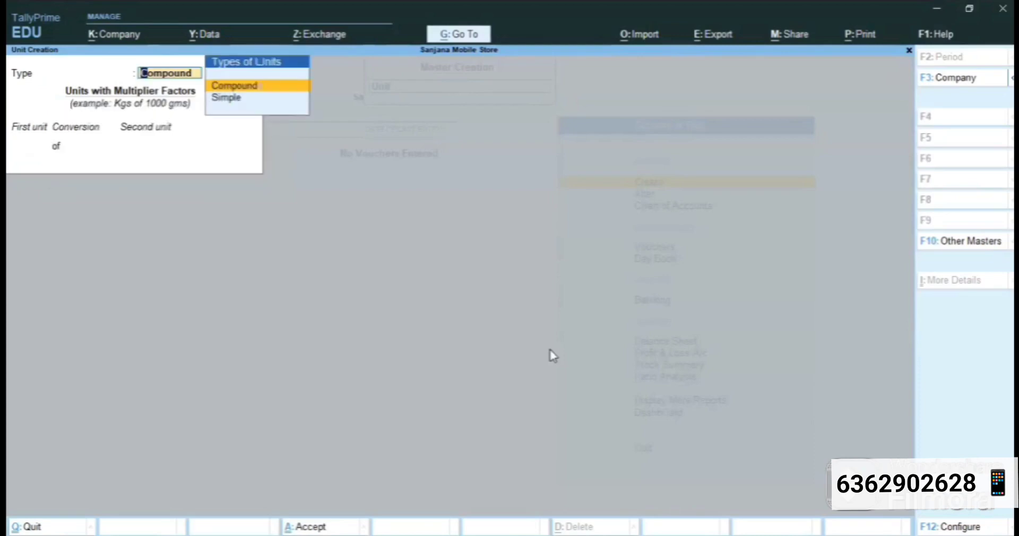
key(Down)
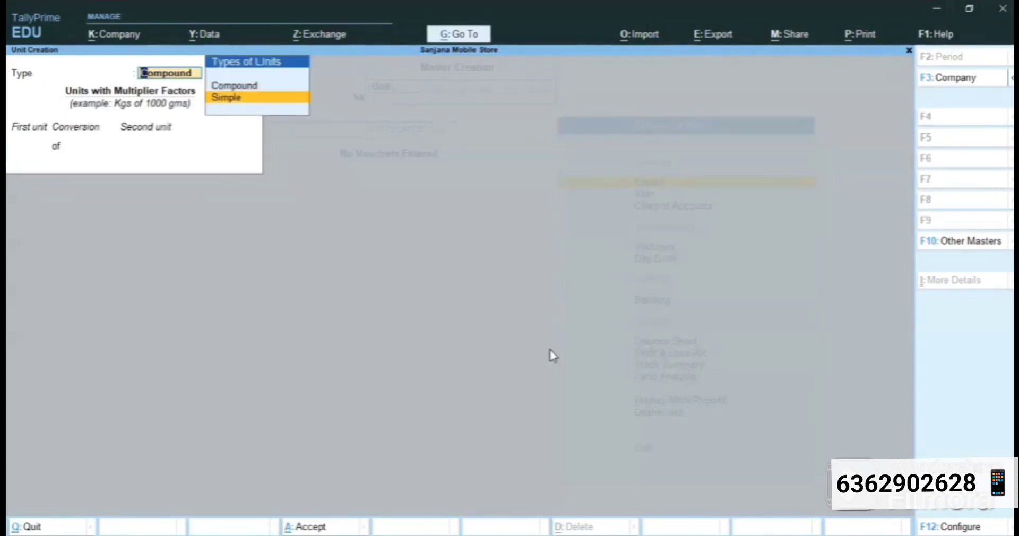
key(Return)
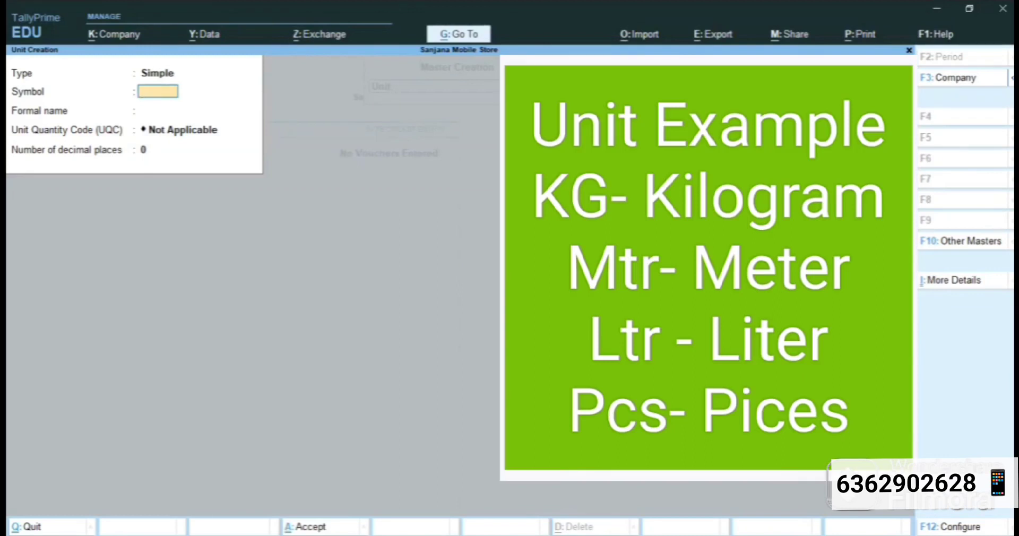
key(Escape)
key(Escape)
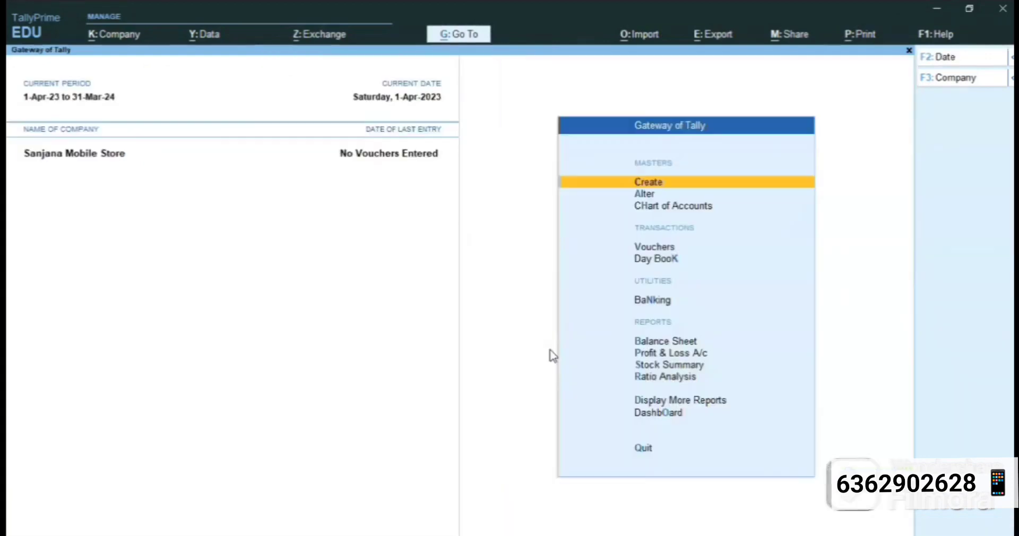
- Start creating a new Stock Group from the inventory masters
key(Down)
key(Up)
key(Return)
key(Down)
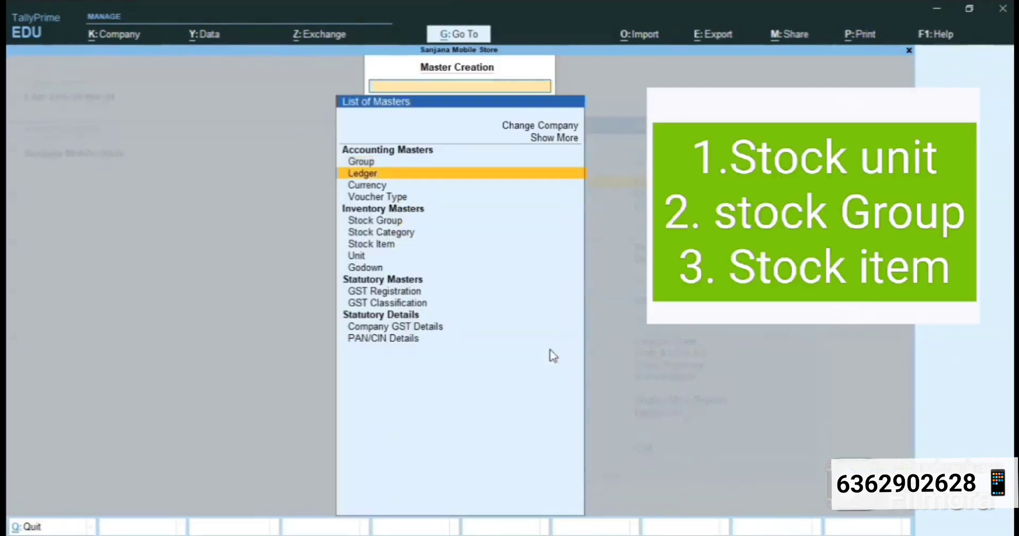
key(Down)
key(Down)
key(Down)
key(Down)
key(Down)
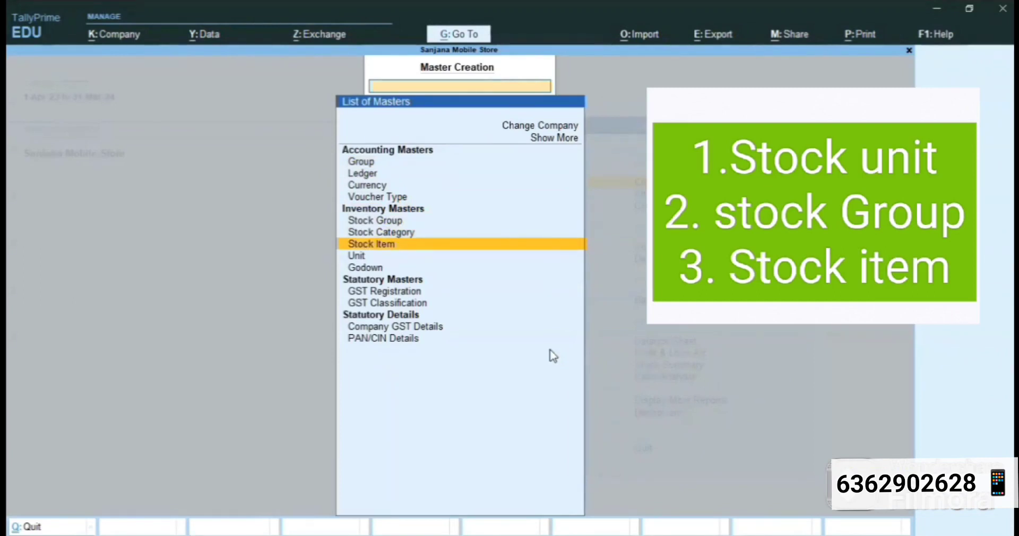
key(Up)
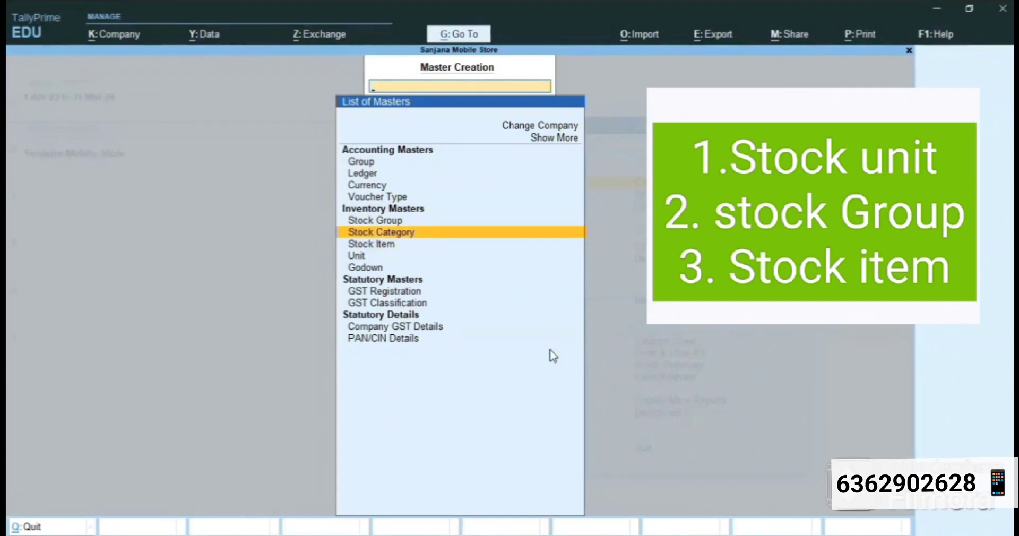
key(Up)
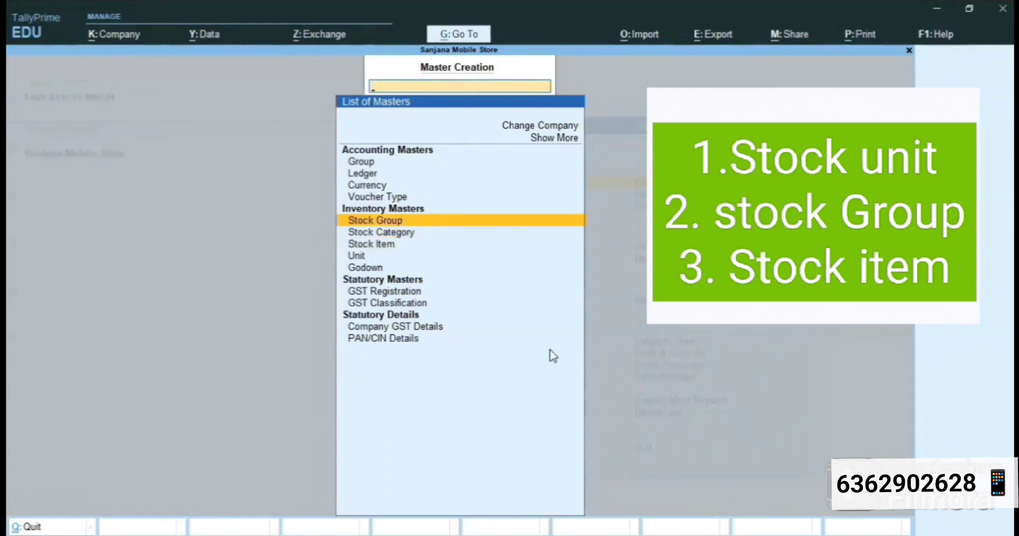
key(Return)
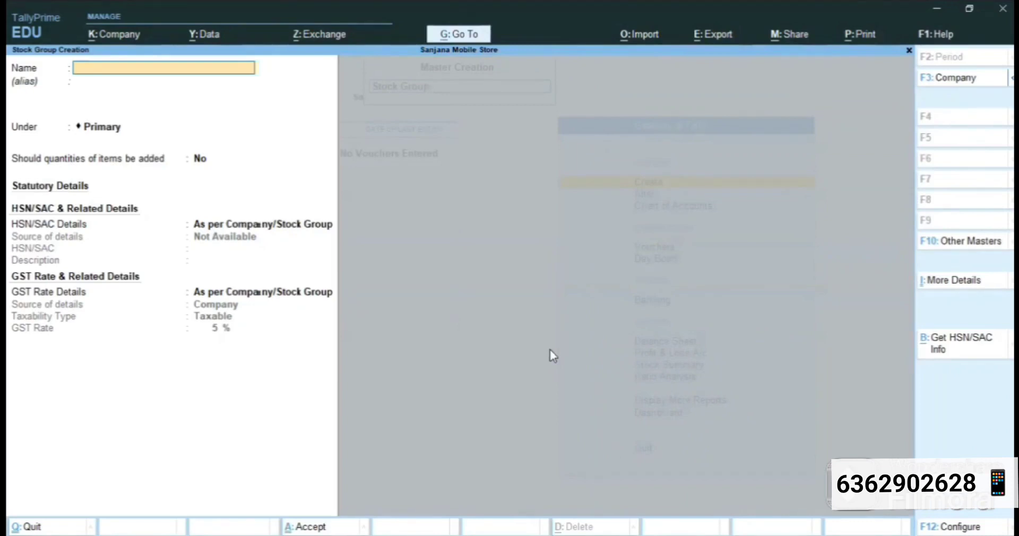
- Name the stock group Mobiles Group, place it under Primary and set its item quantities to be added to Yes
text(Mobiles Group)
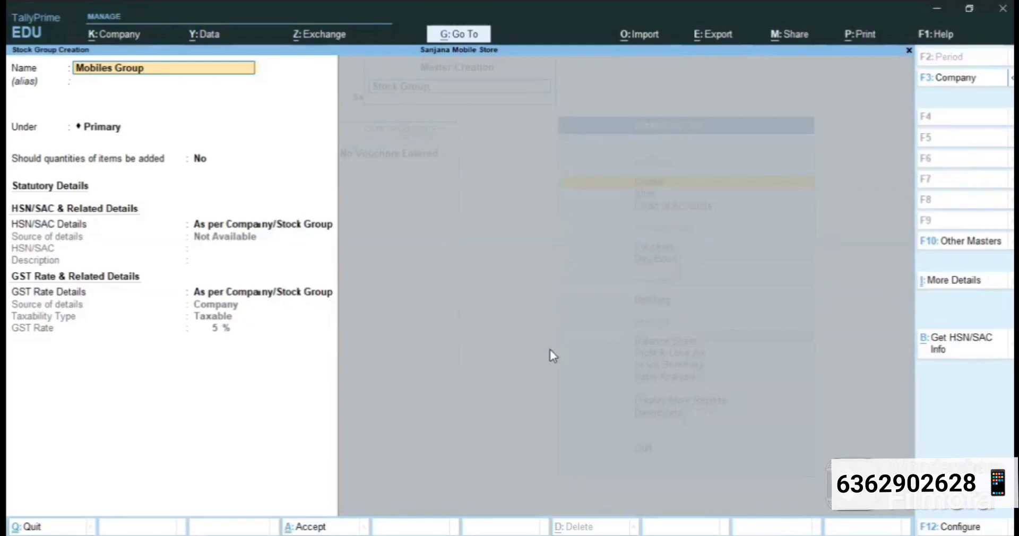
key(Return)
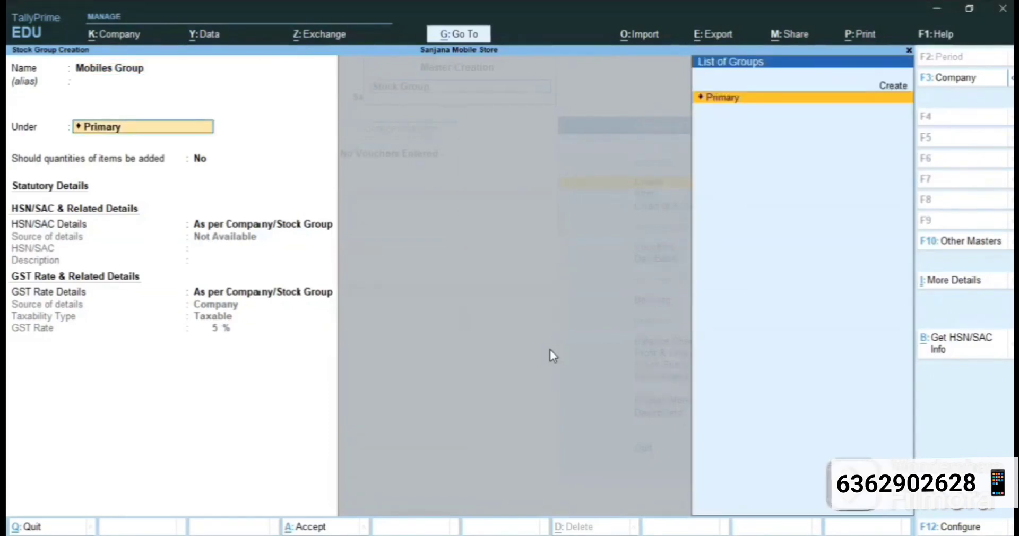
key(Return)
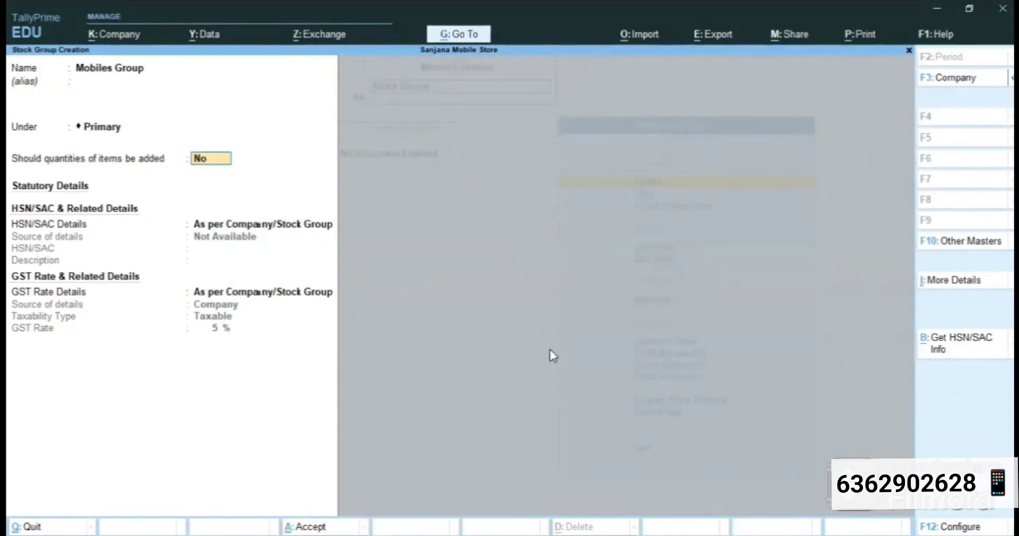
text(yes)
key(Return)
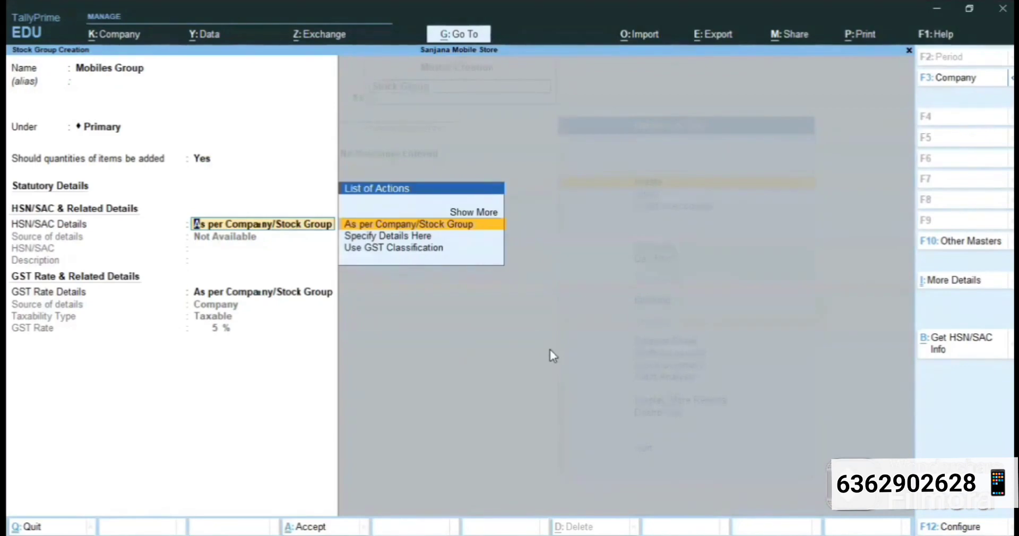
- Keep HSN/SAC details As per Company/Stock Group, specify a Taxable GST rate of 18% for Mobiles Group, and save it
key(Return)
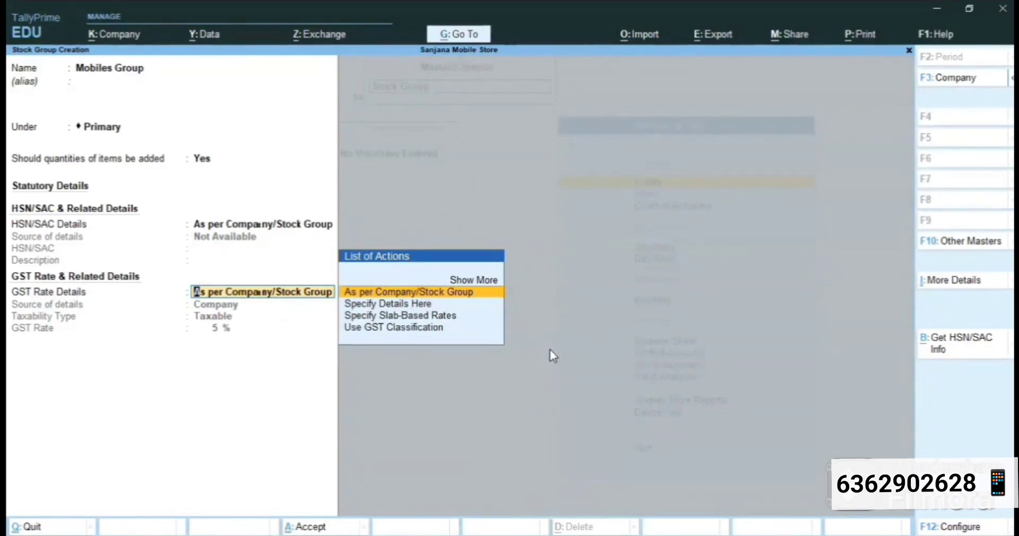
key(Down)
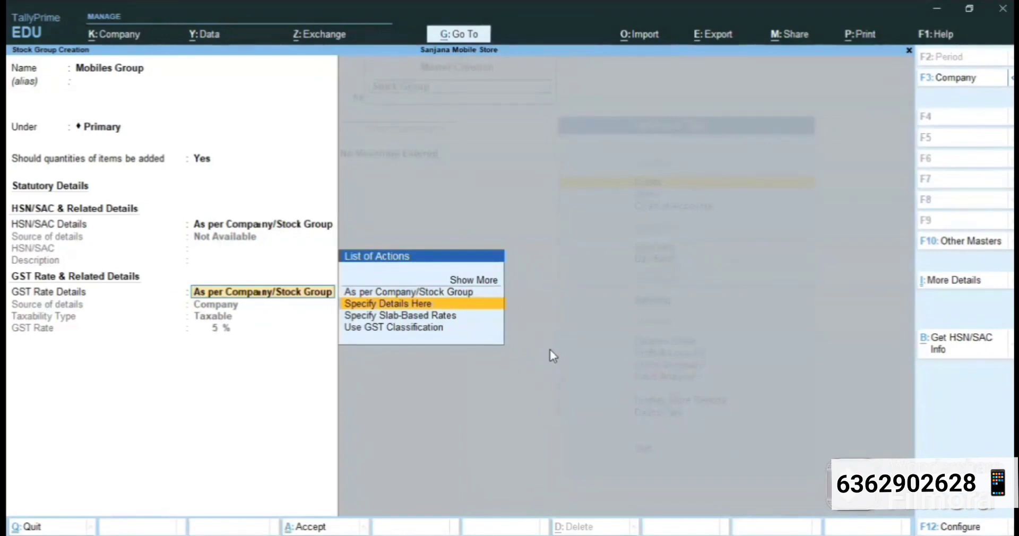
key(Return)
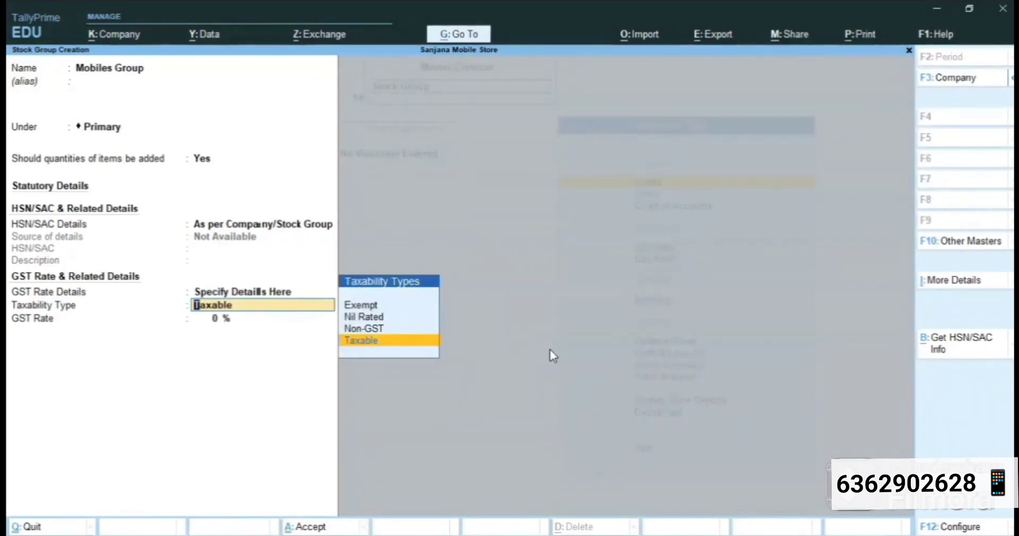
key(Return)
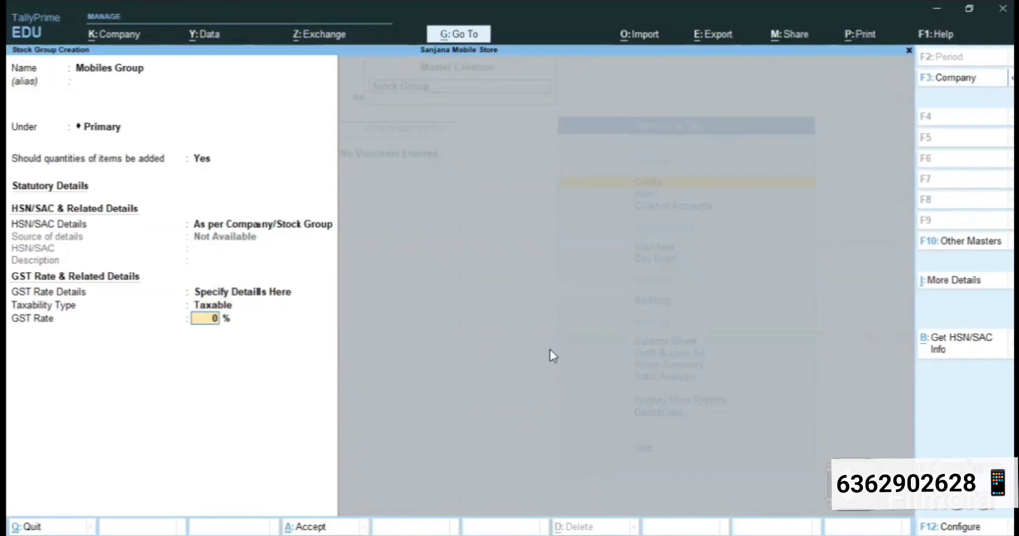
text(18)
key(Return)
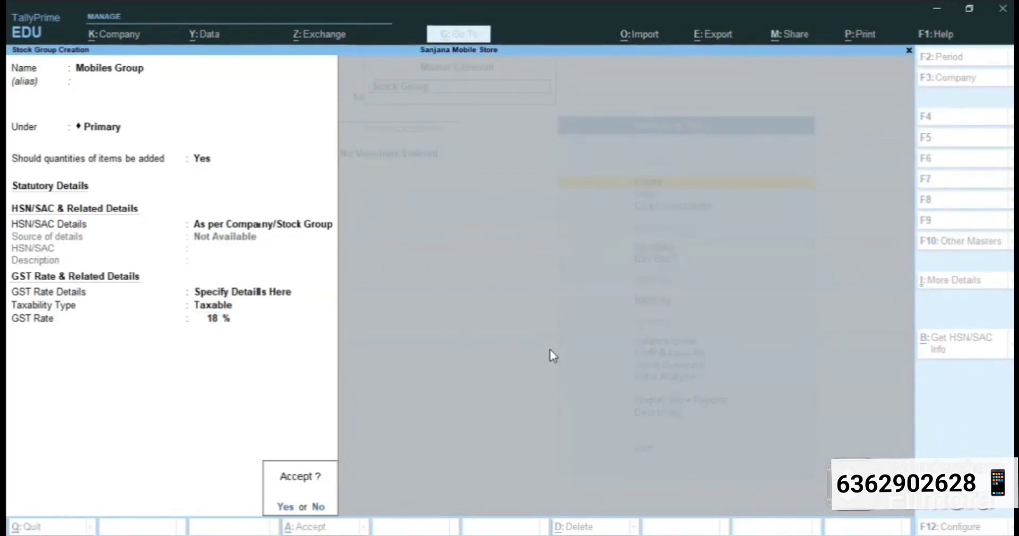
key(y)
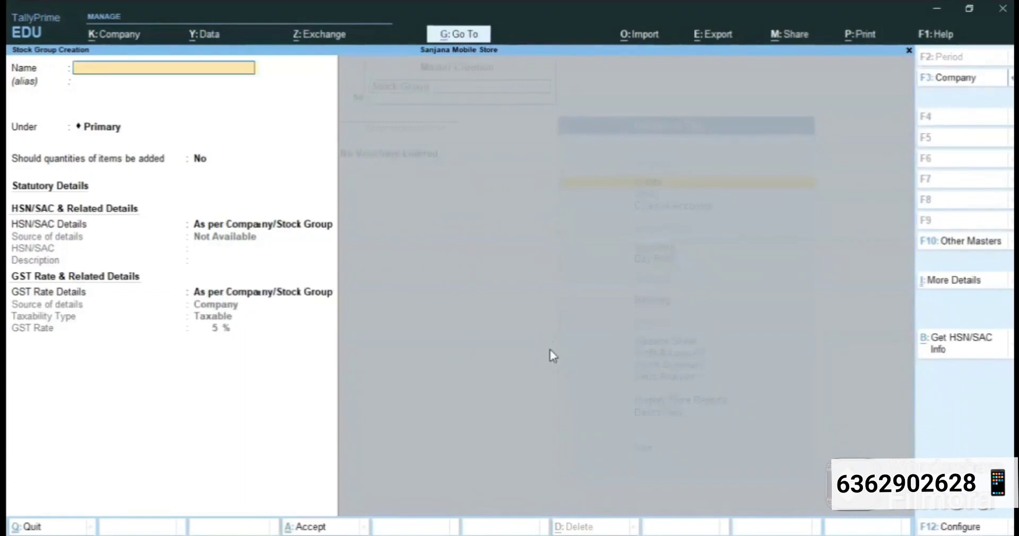
- Enter a second stock group, Charger Group, under Primary with adding of item quantities set to Yes
text(harger Group)
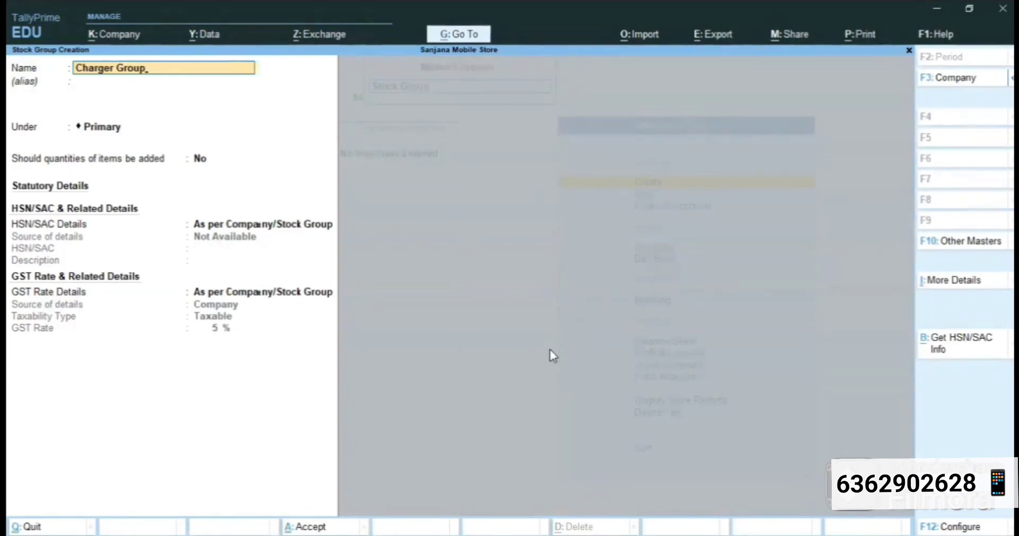
key(Return)
key(Return)
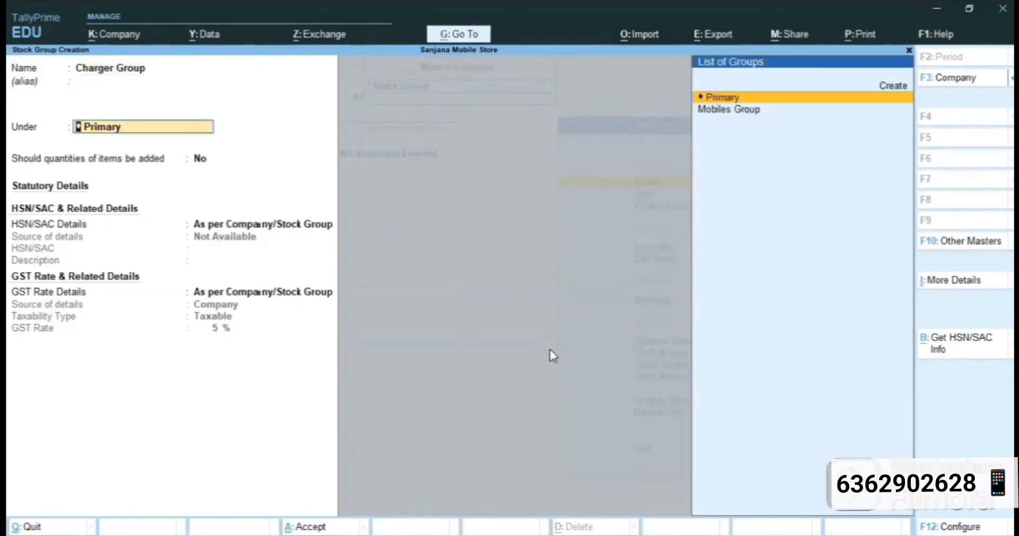
key(Return)
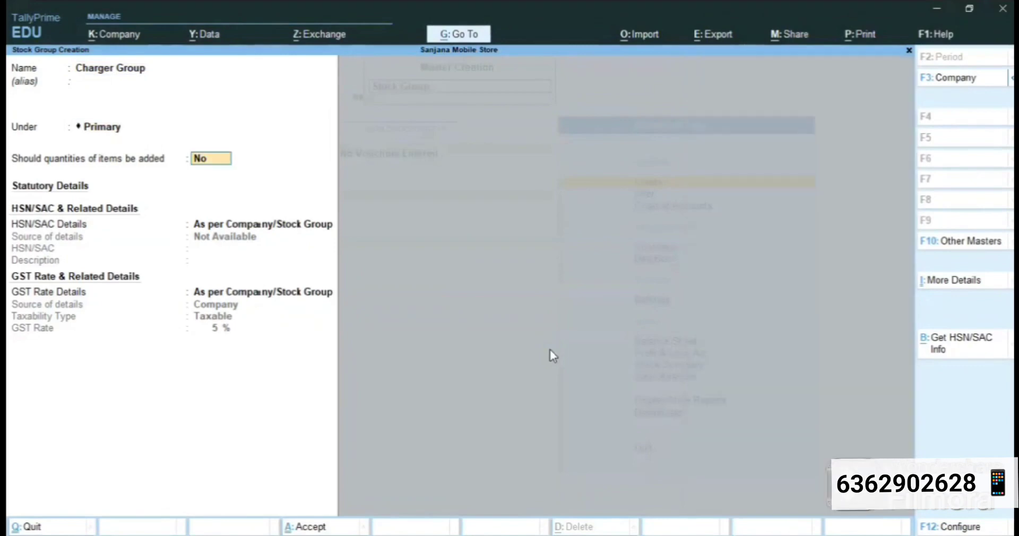
text(yes)
key(Return)
- Keep Charger Group's HSN/SAC details As per Company/Stock Group, specify its GST rate as Taxable at 10%, and save the group
key(Return)
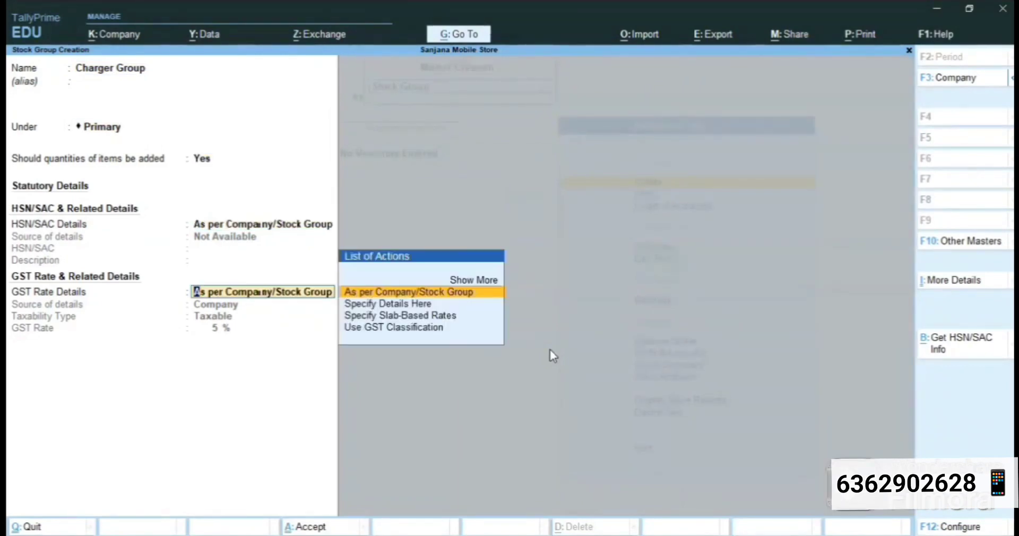
key(Down)
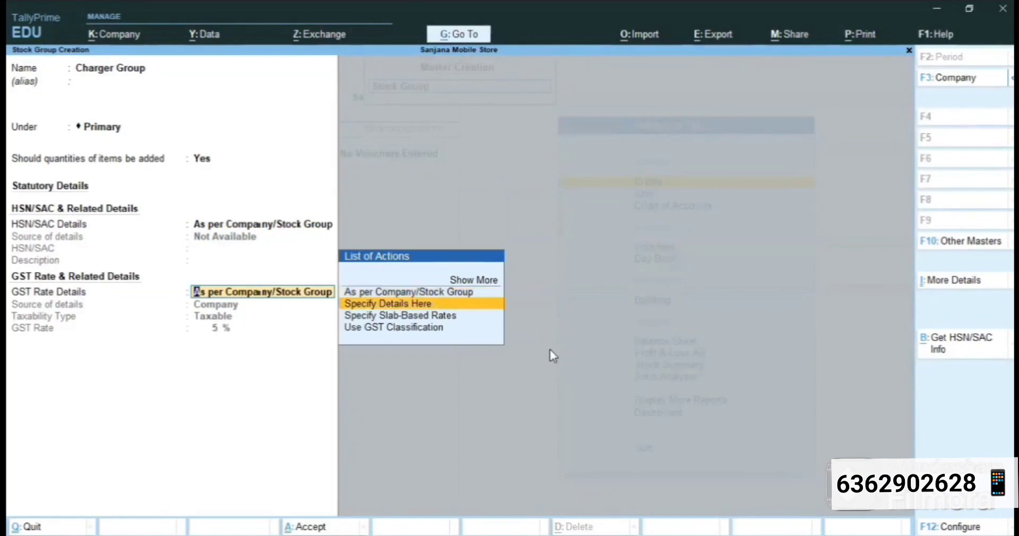
key(Return)
key(Return)
text(10)
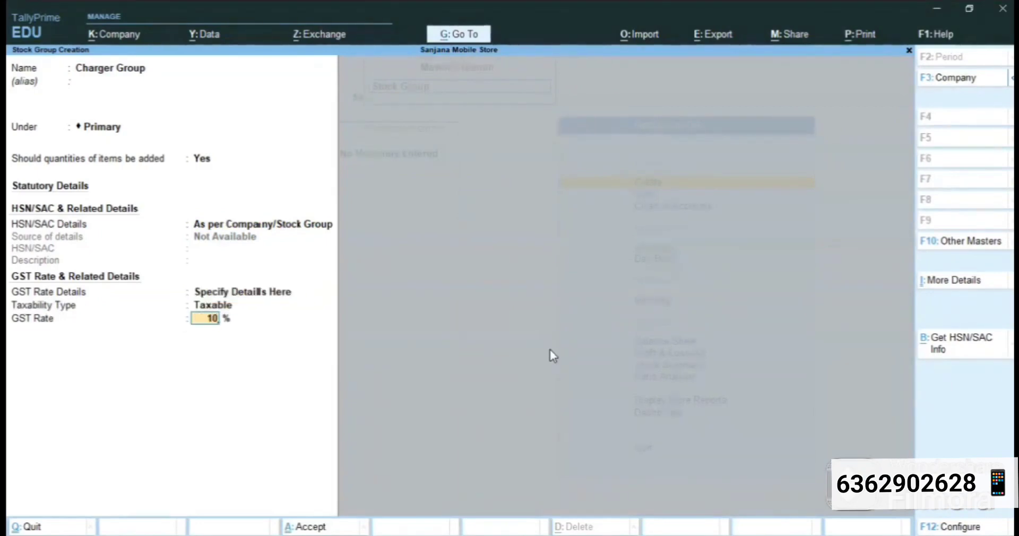
key(Return)
key(Return)
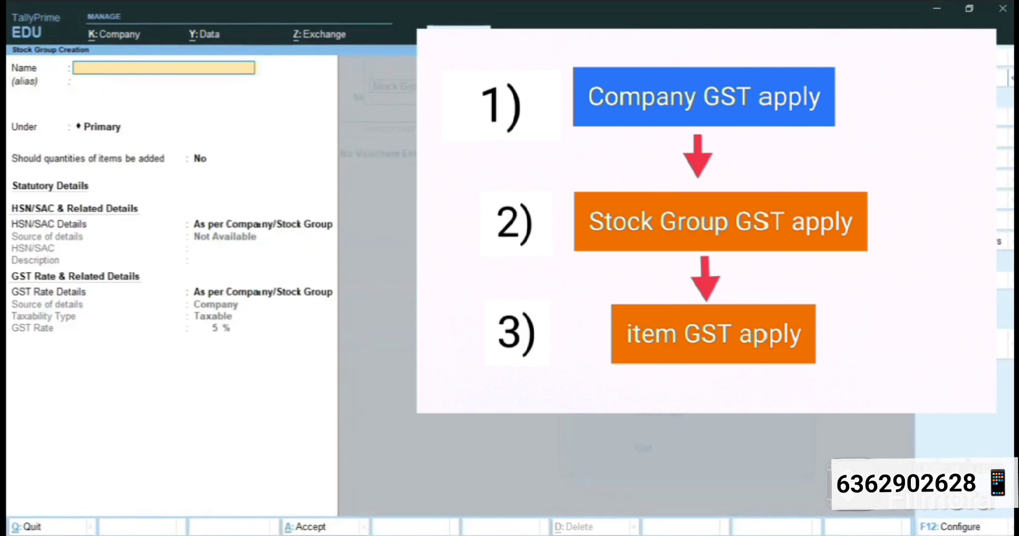
- Create the stock group Earphone under Primary with quantities added, HSN/SAC and GST rate As per Company/Stock Group, and return to the masters list
text(Earphone)
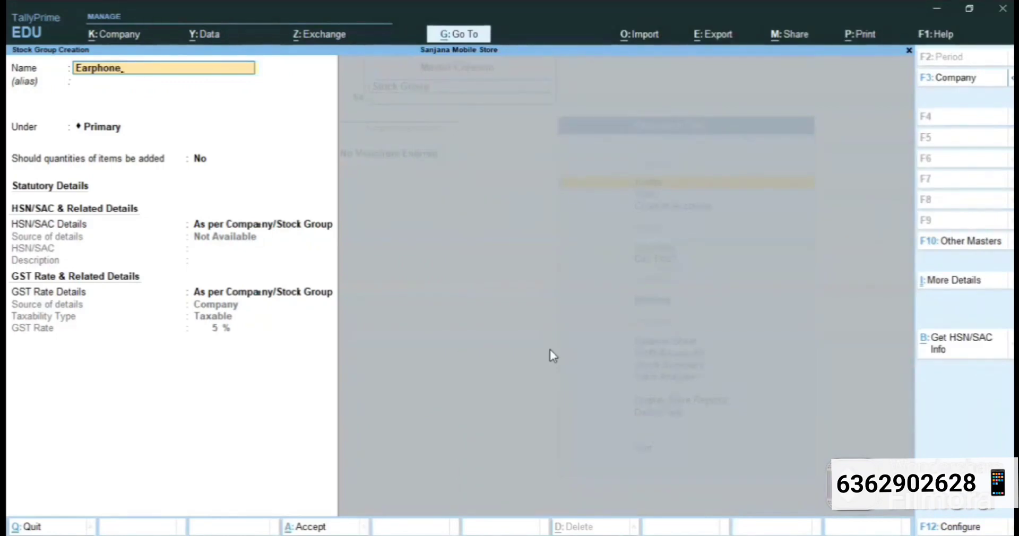
key(Return)
key(Return)
key(Return)
text(yes)
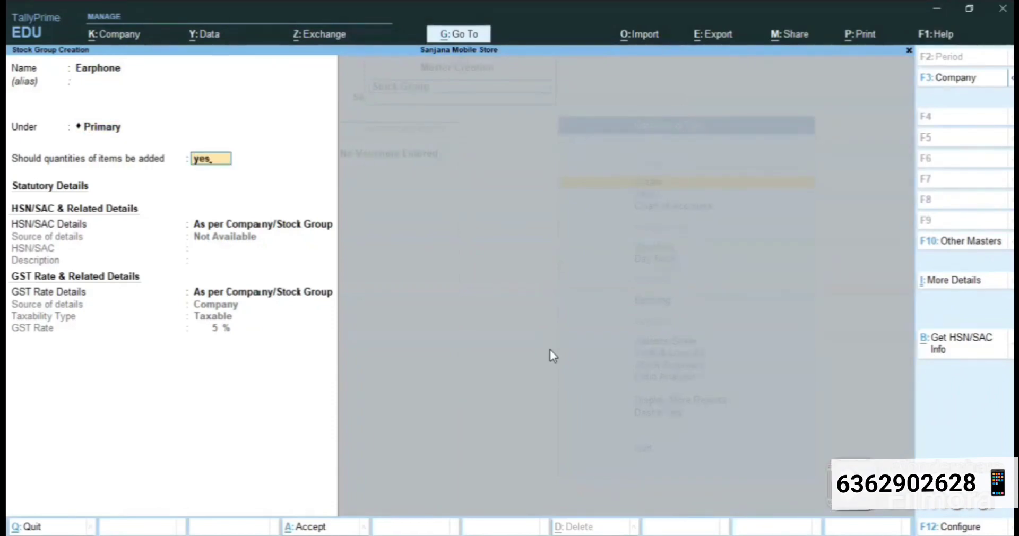
key(Return)
key(Return)
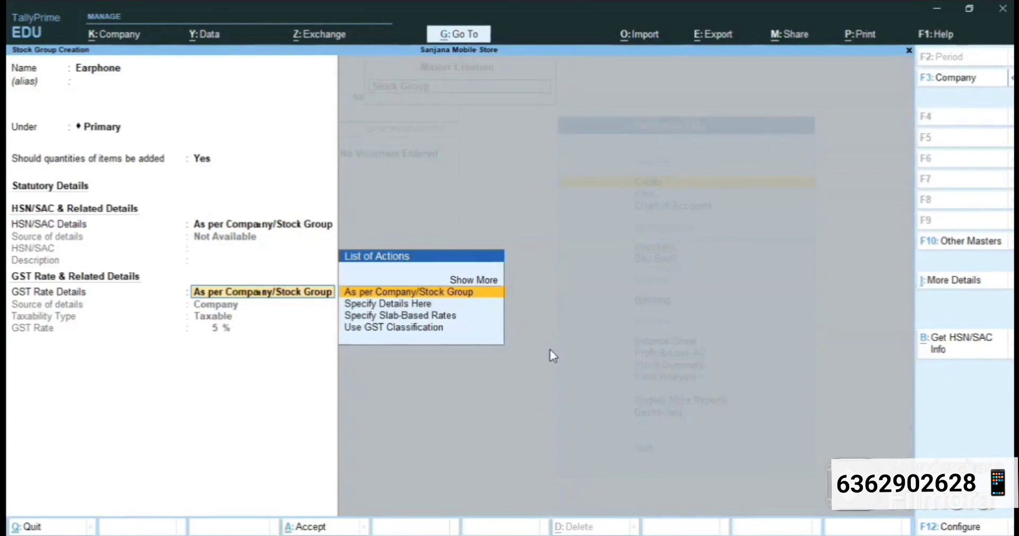
key(Return)
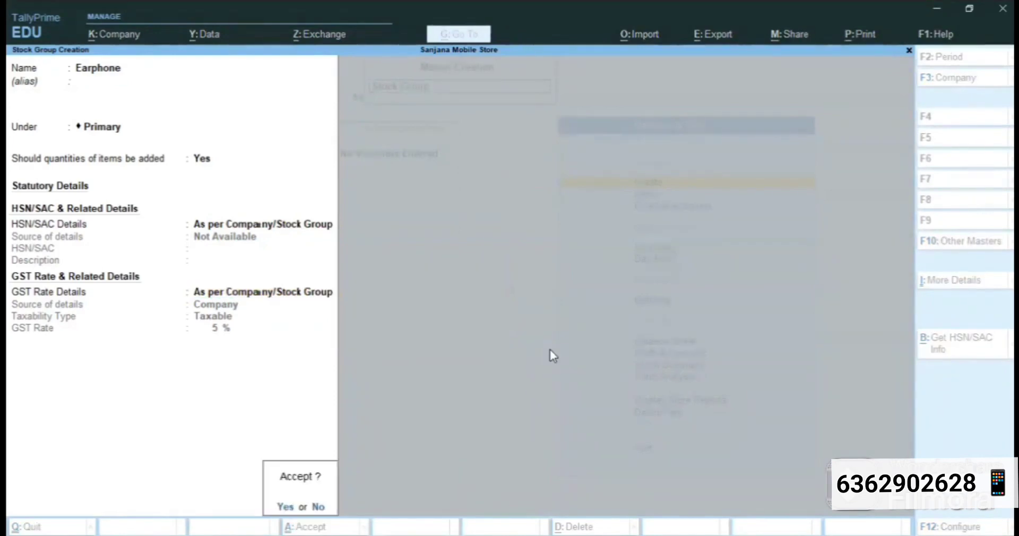
key(Return)
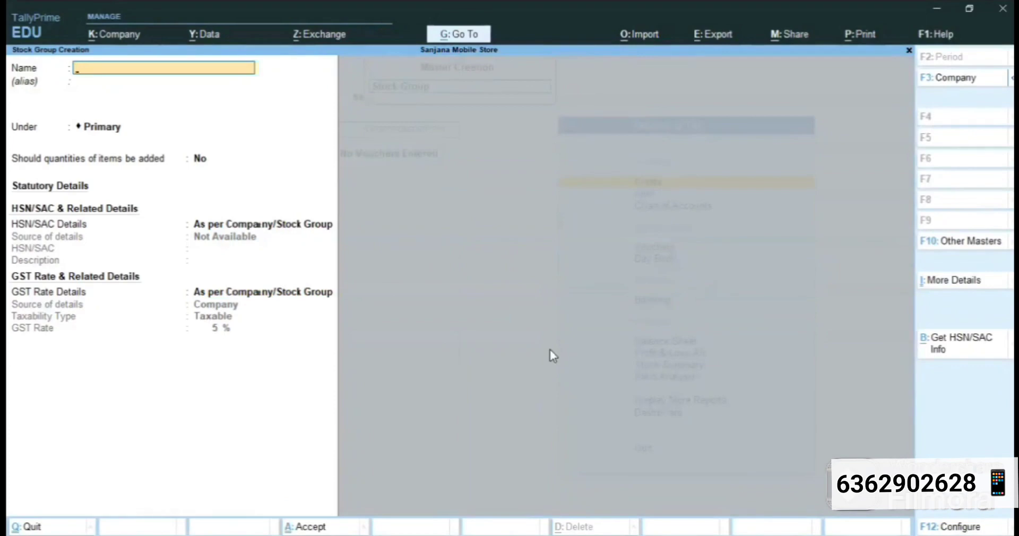
key(ctrl+q)
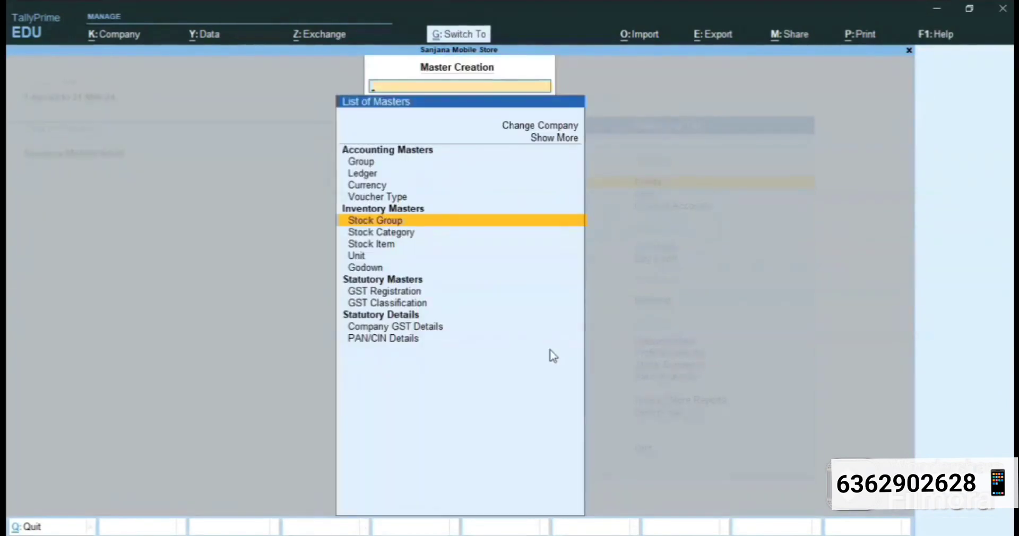
- Alter the stock group Earphone by renaming it Earphone Group, save it, and leave the stock group list
key(ctrl+q)
key(Down)
key(Return)
key(Down)
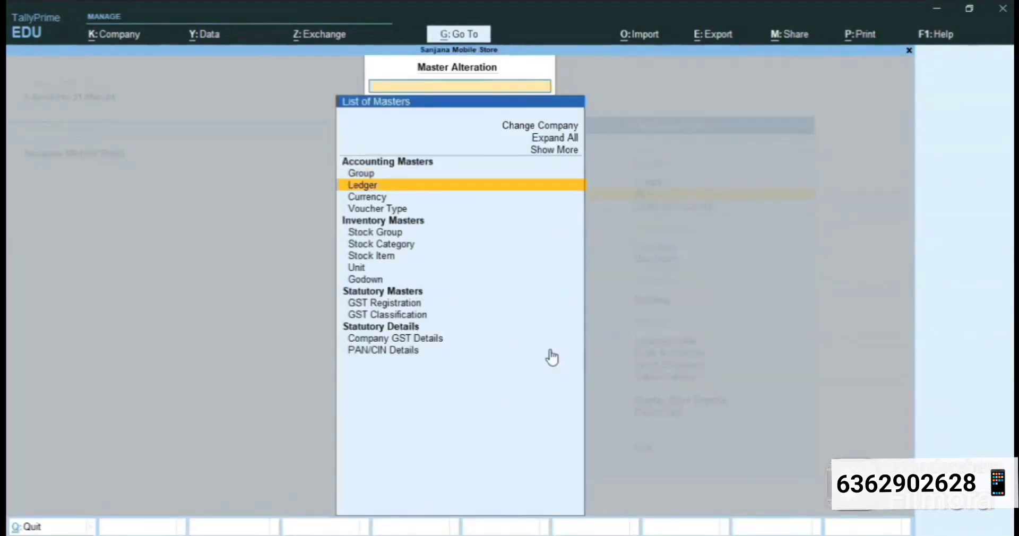
key(Down)
key(Down)
key(Down)
key(Down)
key(Down)
key(Down)
key(Up)
key(Up)
key(Up)
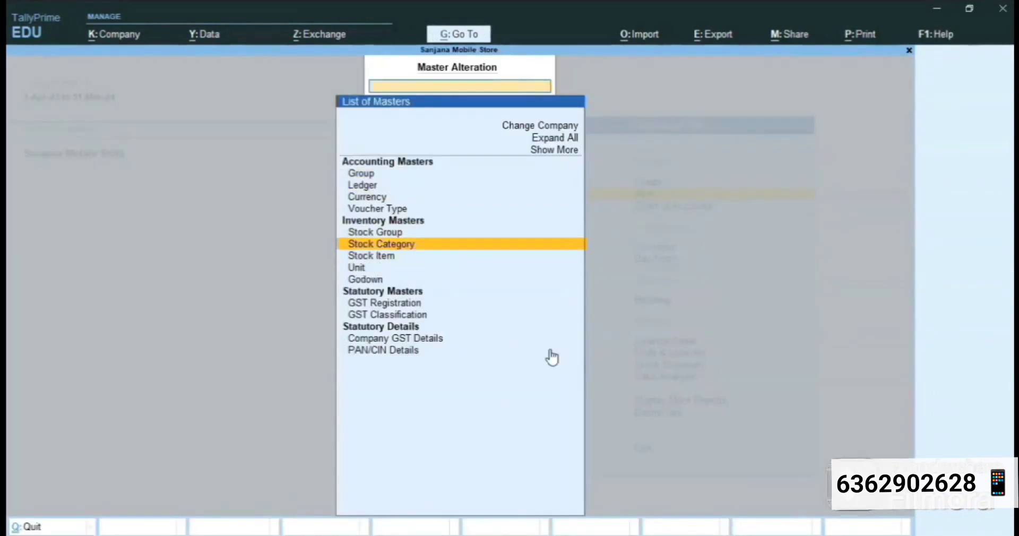
key(Return)
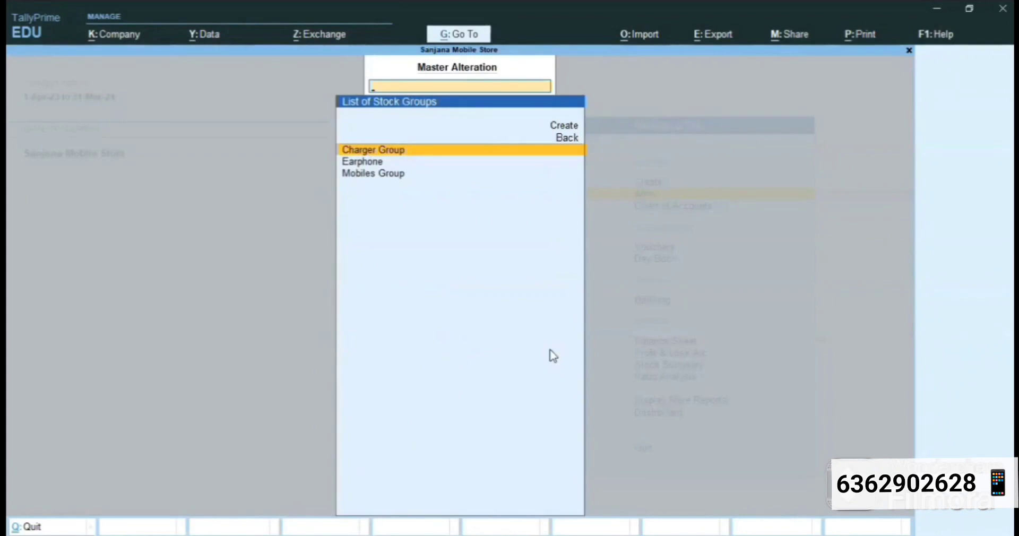
key(Down)
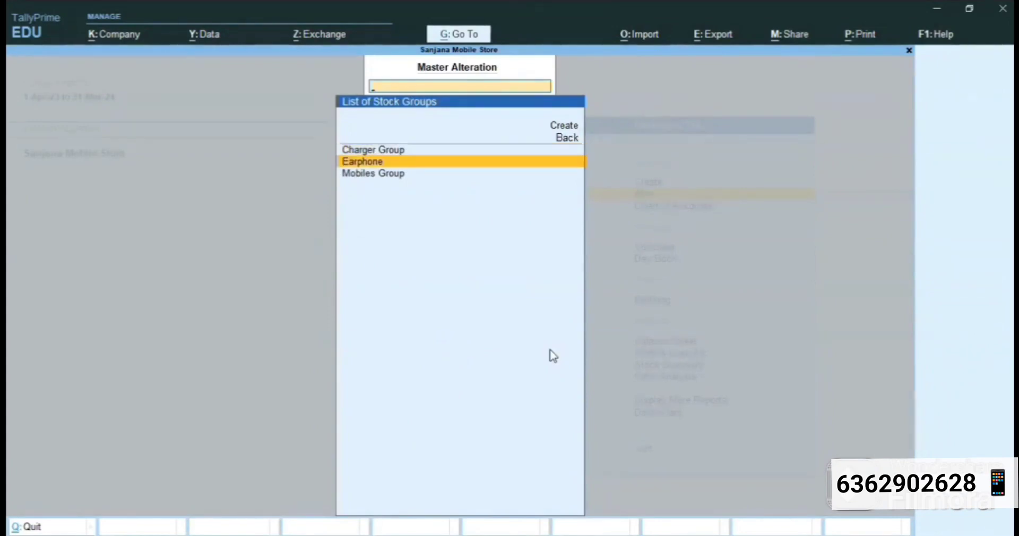
key(Return)
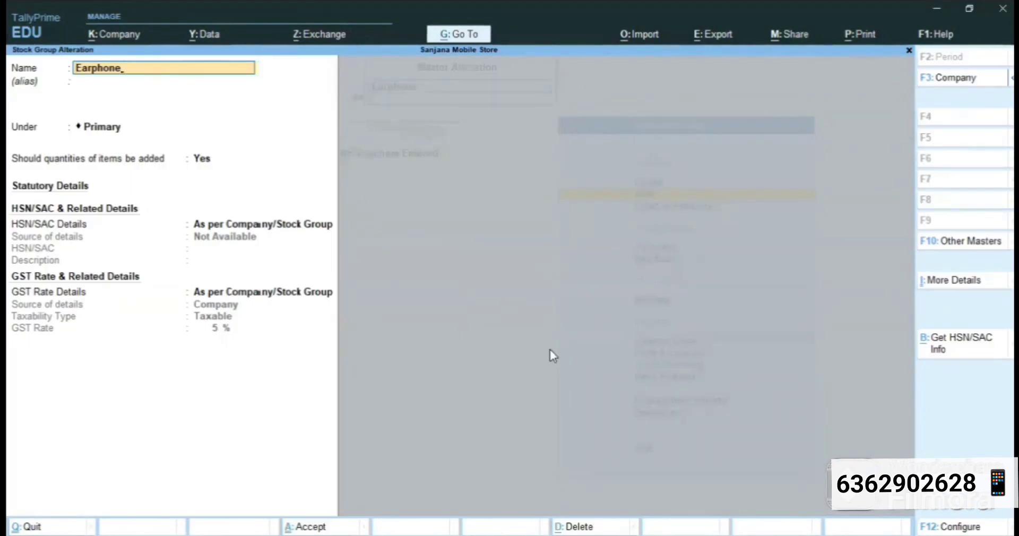
text(Group)
key(Return)
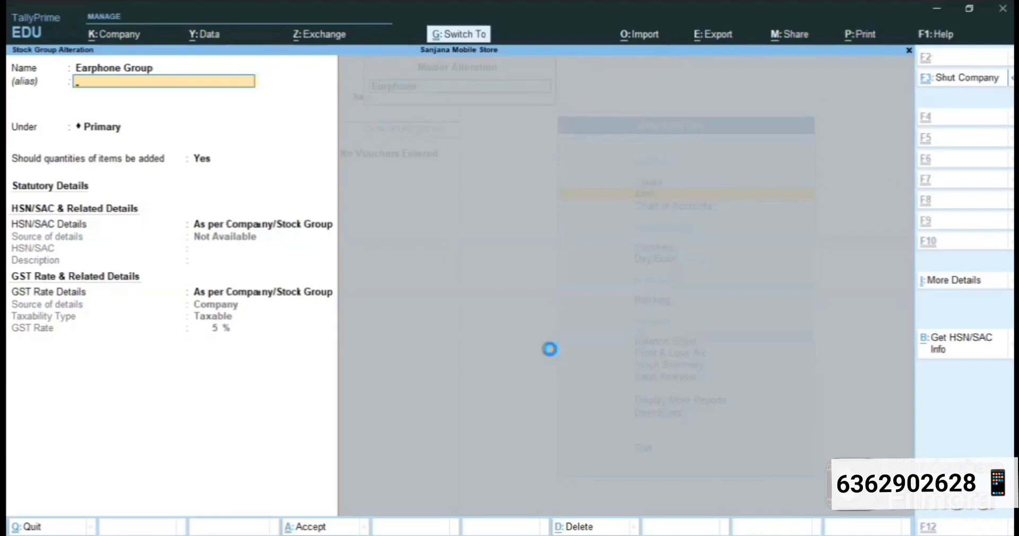
key(ctrl+a)
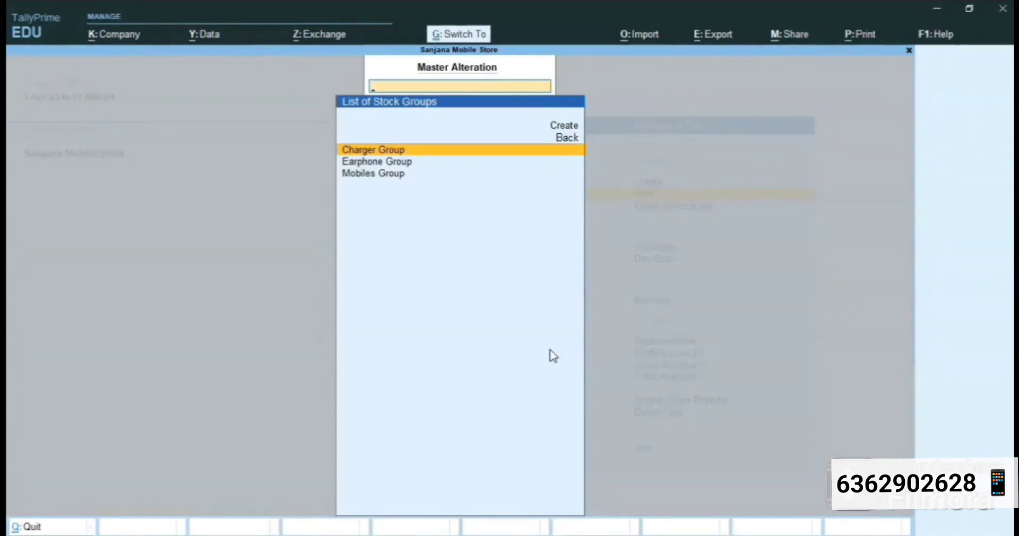
key(Escape)
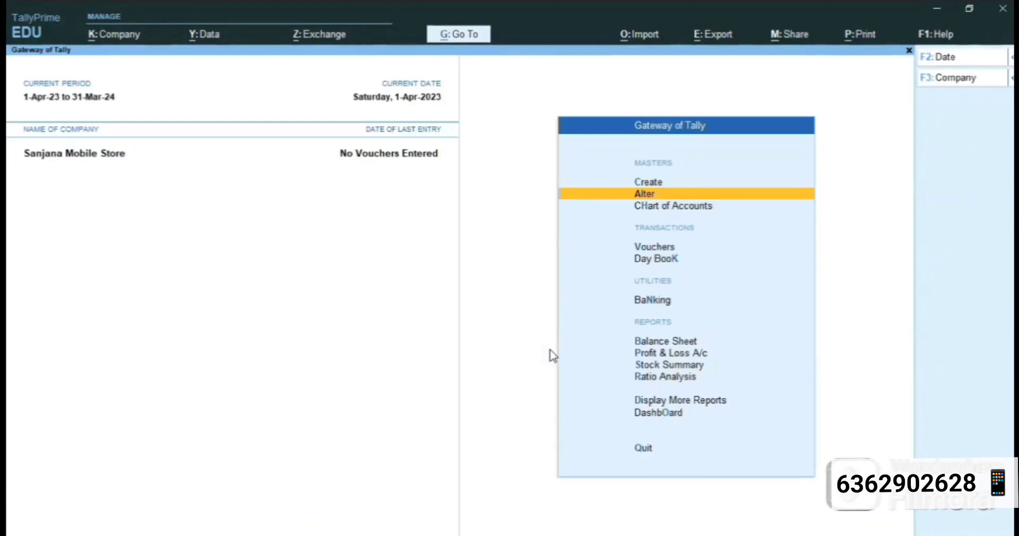
- Begin creating a stock item named Iphone 14 with no alias
key(Up)
key(Return)
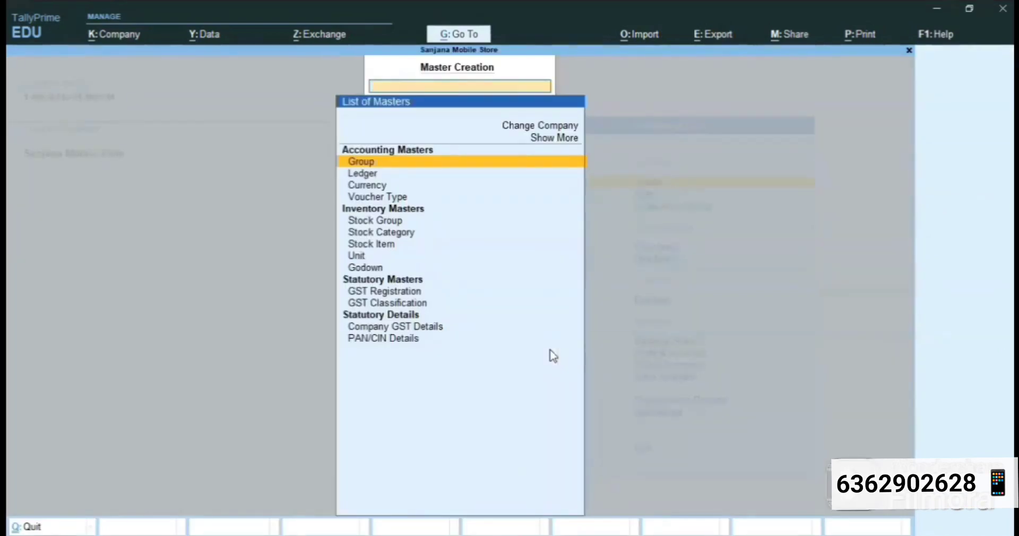
key(Down)
key(Down)
key(Down)
key(Down)
key(Down)
key(Down)
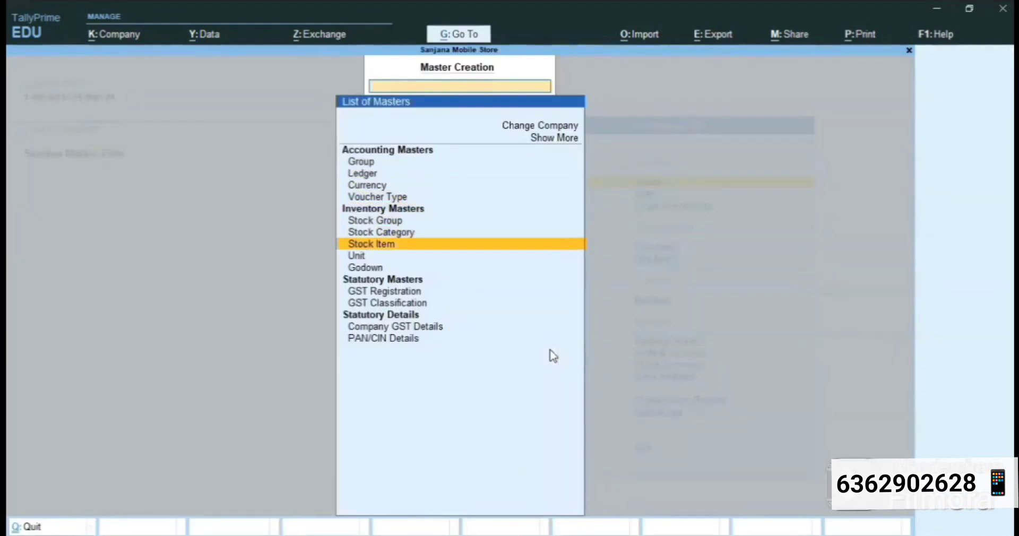
key(Return)
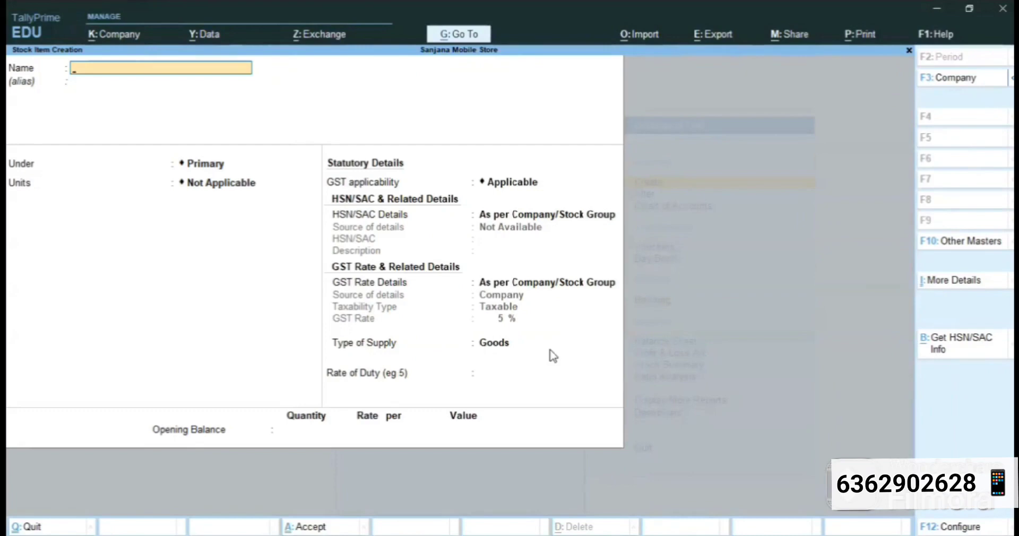
text(Iphone 14)
key(Return)
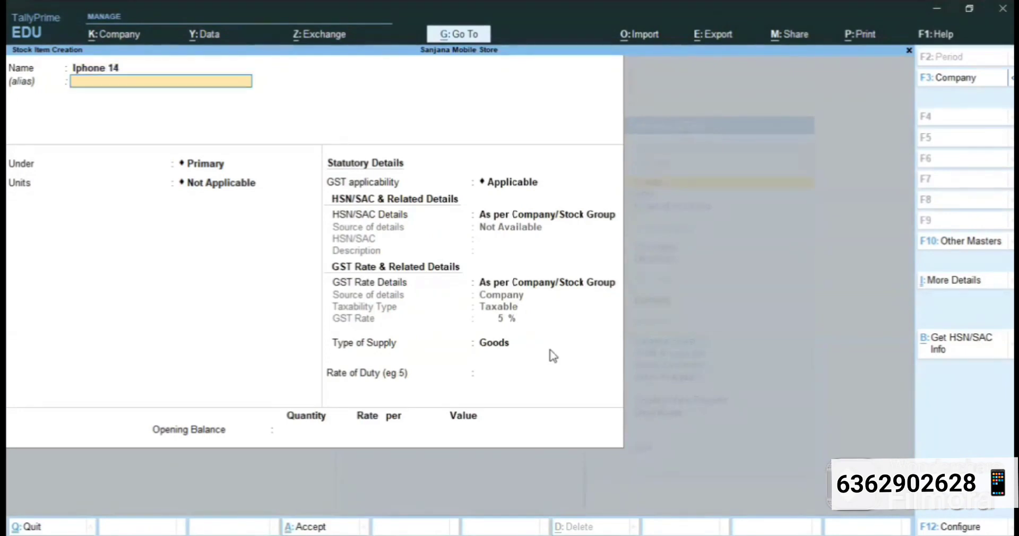
key(Return)
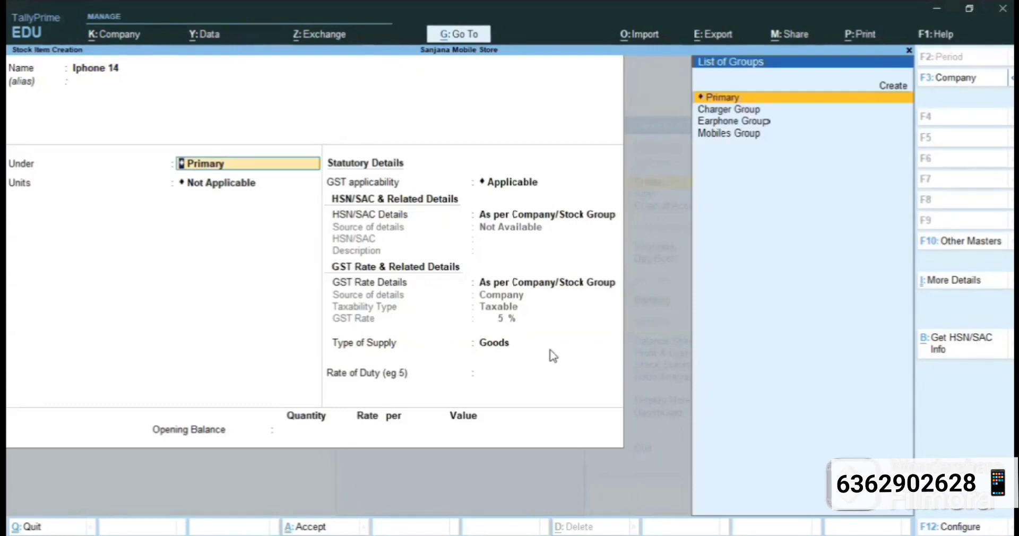
- Place Iphone 14 under Mobiles Group and set its unit to pcs
key(Down)
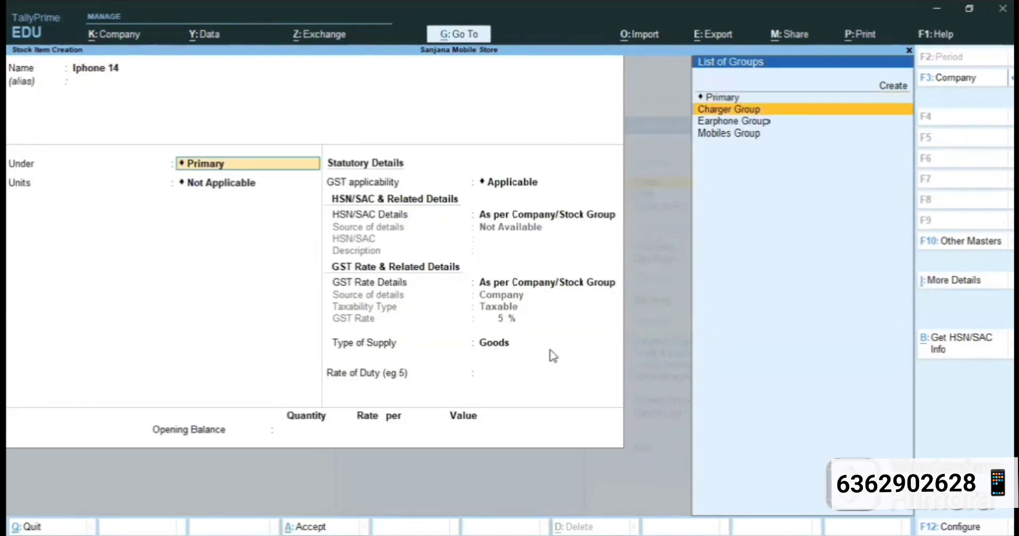
key(Down)
key(Down)
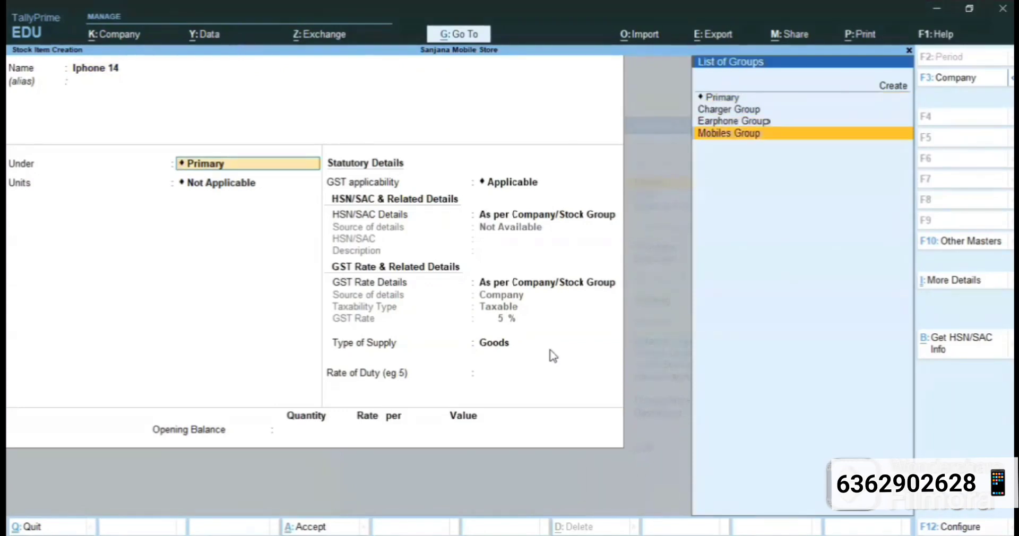
key(Return)
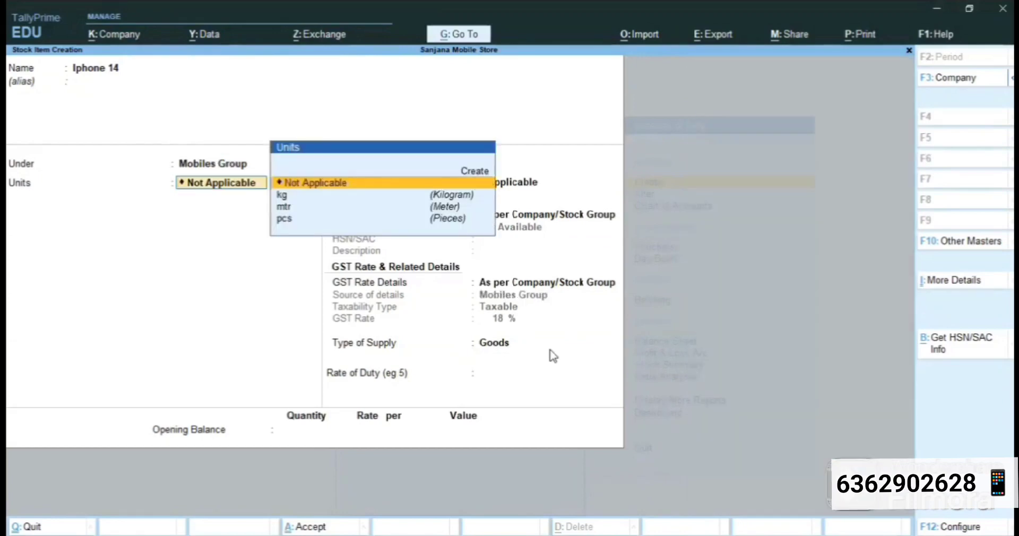
key(Down)
key(Down)
key(Down)
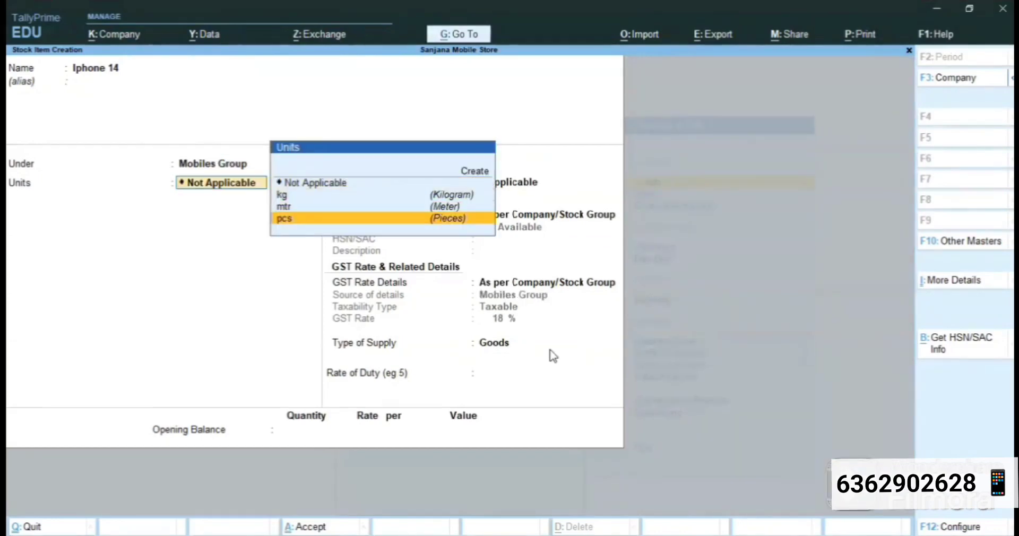
key(Return)
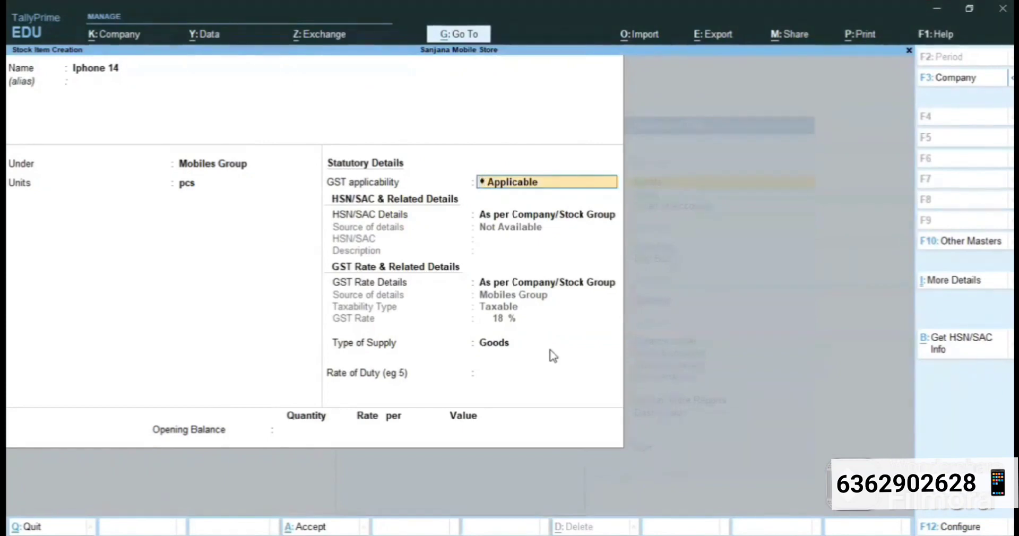
- Keep GST Applicable and HSN/SAC details As per Company/Stock Group, and specify Iphone 14's own Taxable GST rate of 25%
key(Return)
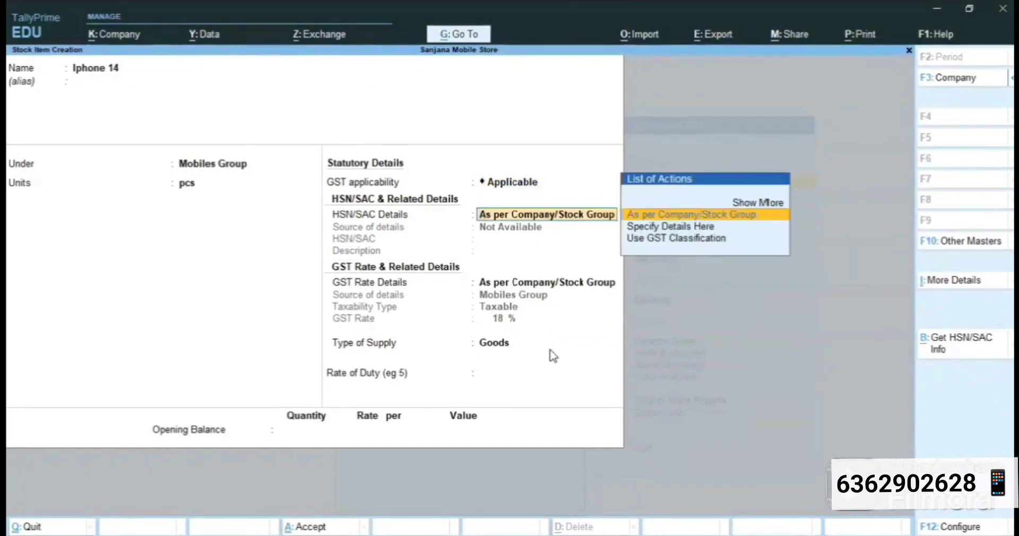
key(Return)
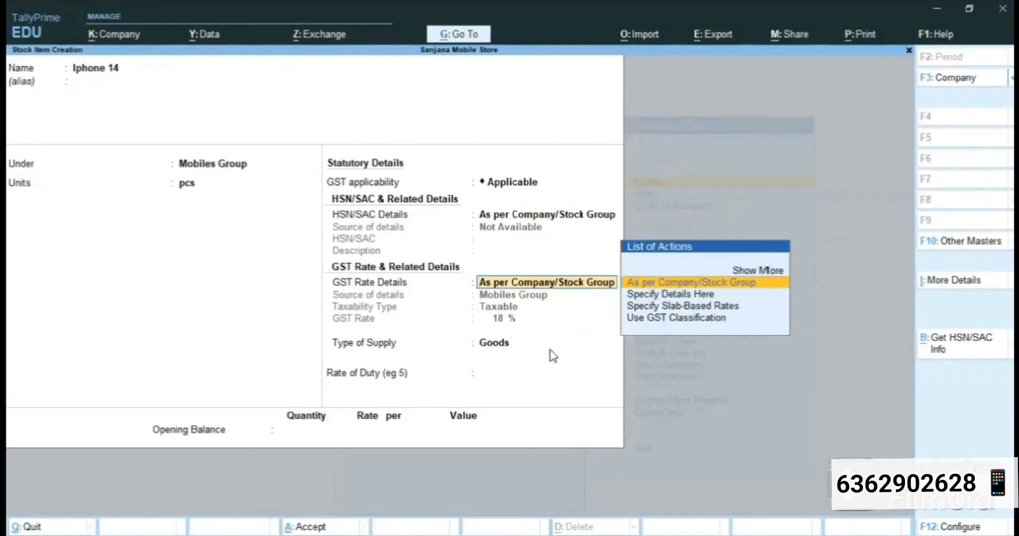
key(Down)
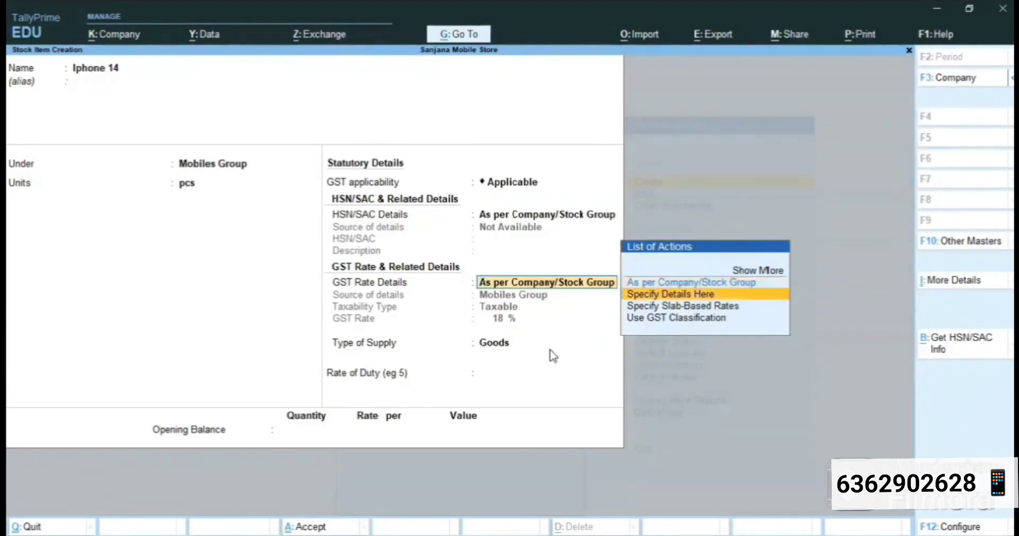
key(Return)
key(Return)
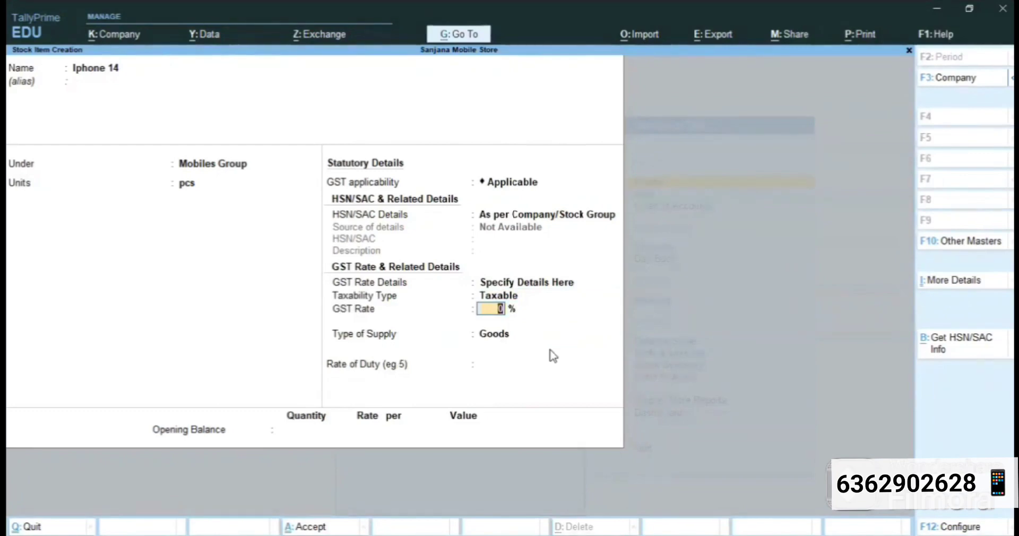
text(25)
key(Return)
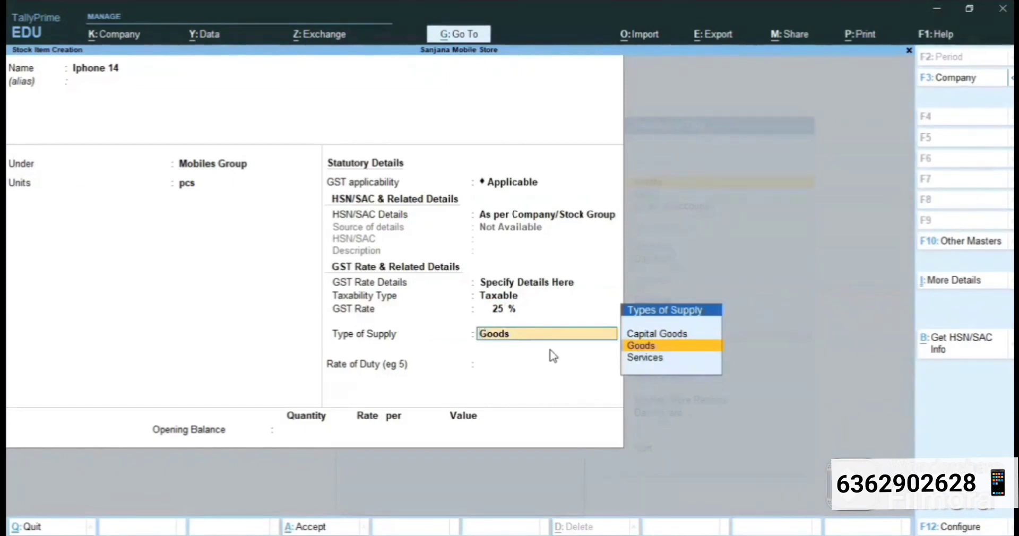
- Keep the type of supply as Goods, leave the duty rate and opening balance without entries, and save Iphone 14
key(Return)
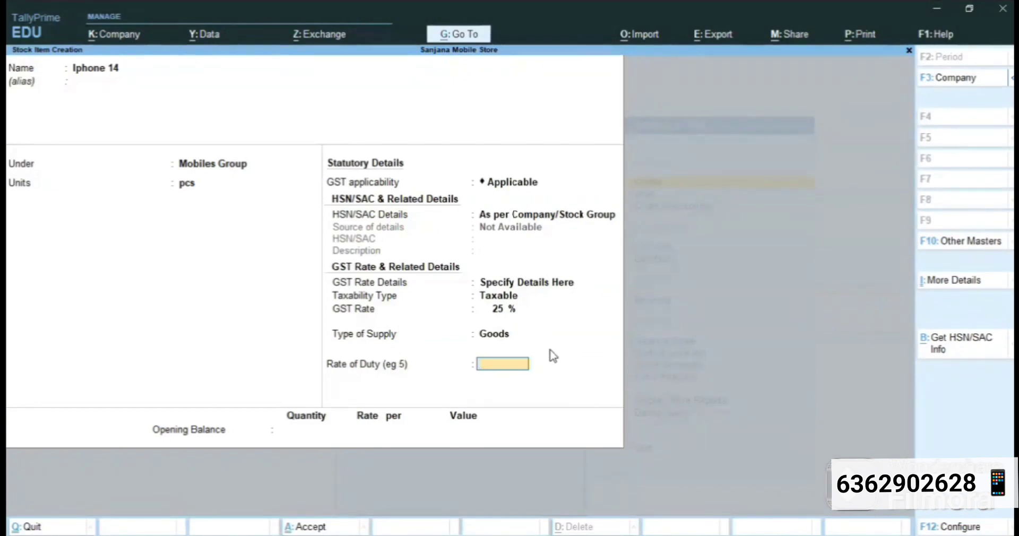
key(Return)
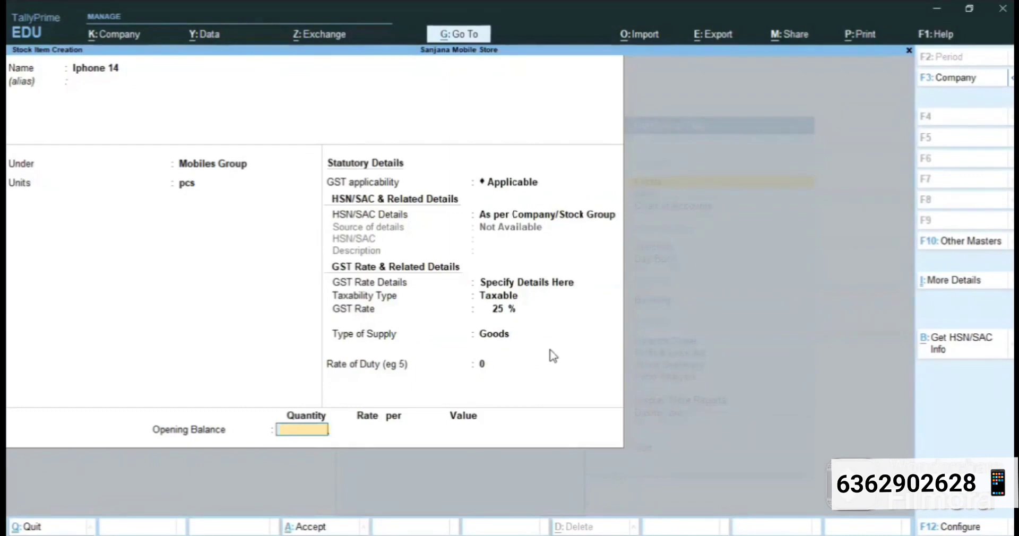
key(Return)
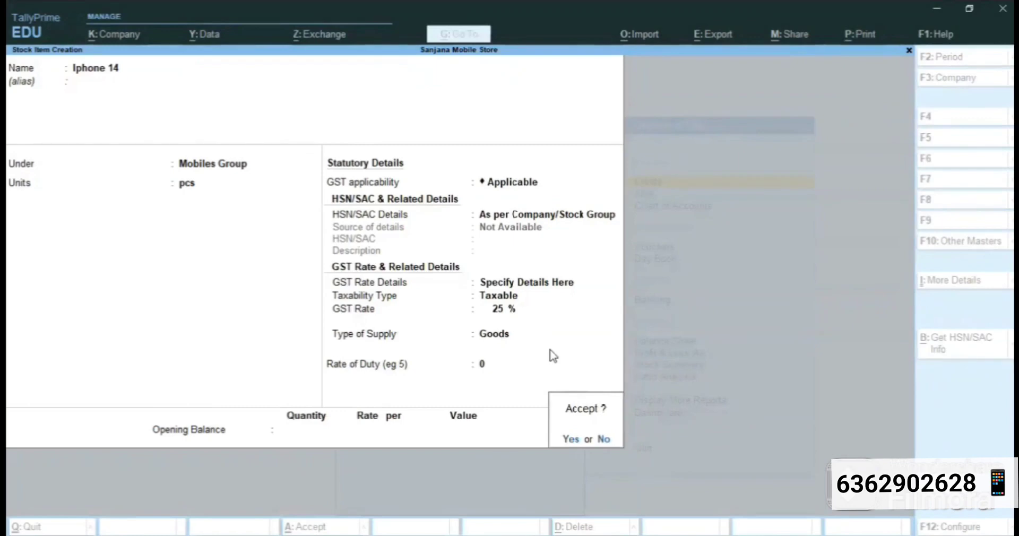
key(y)
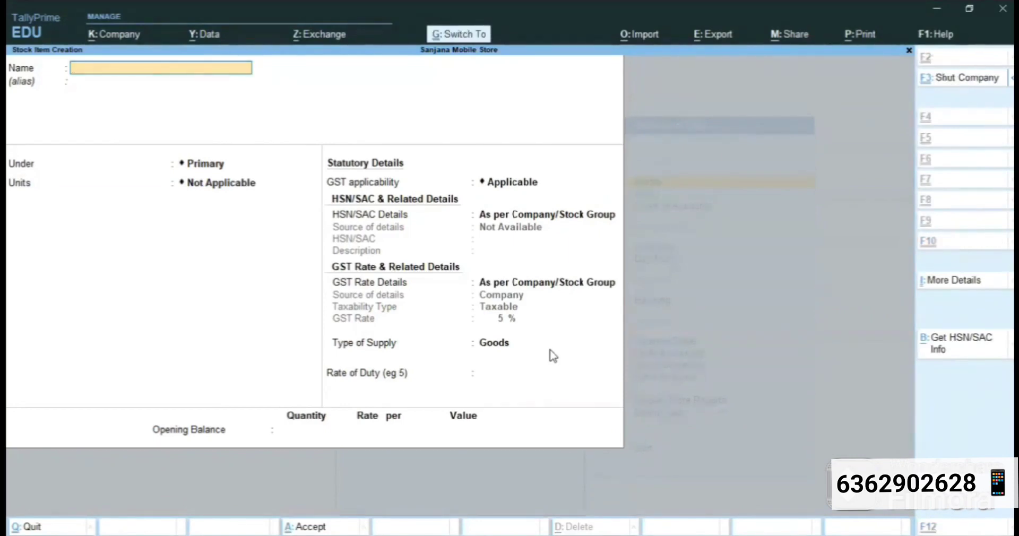
- Check the list of existing stock items available for alteration, and return to the Gateway of Tally
key(ctrl+q)
key(ctrl+q)
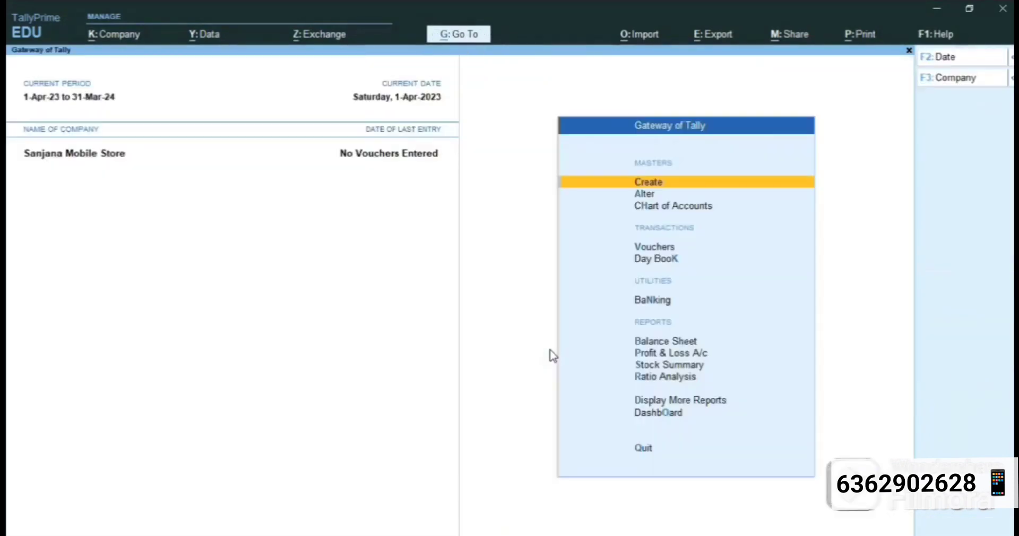
key(Down)
key(Return)
key(Down)
key(Down)
key(Down)
key(Down)
key(Down)
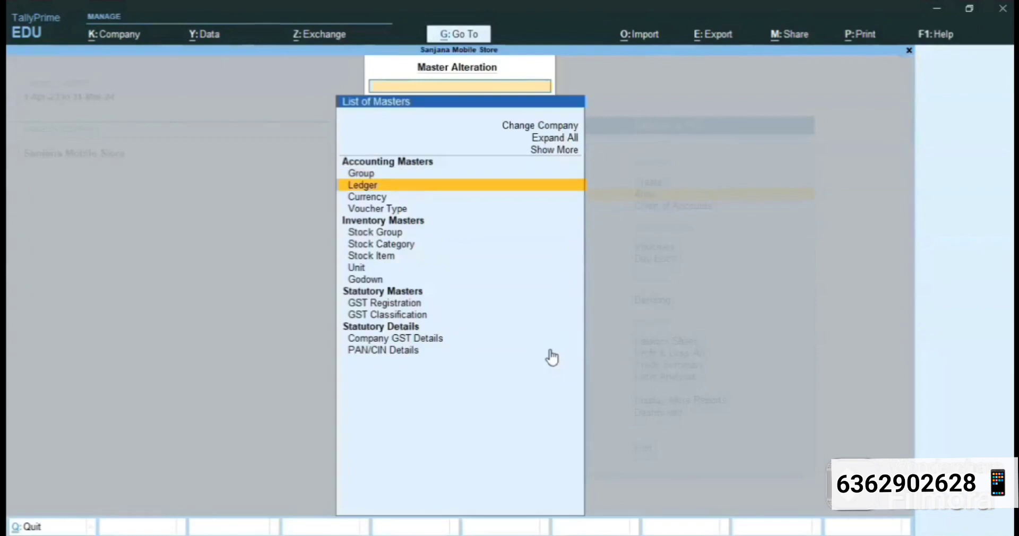
key(Down)
key(Return)
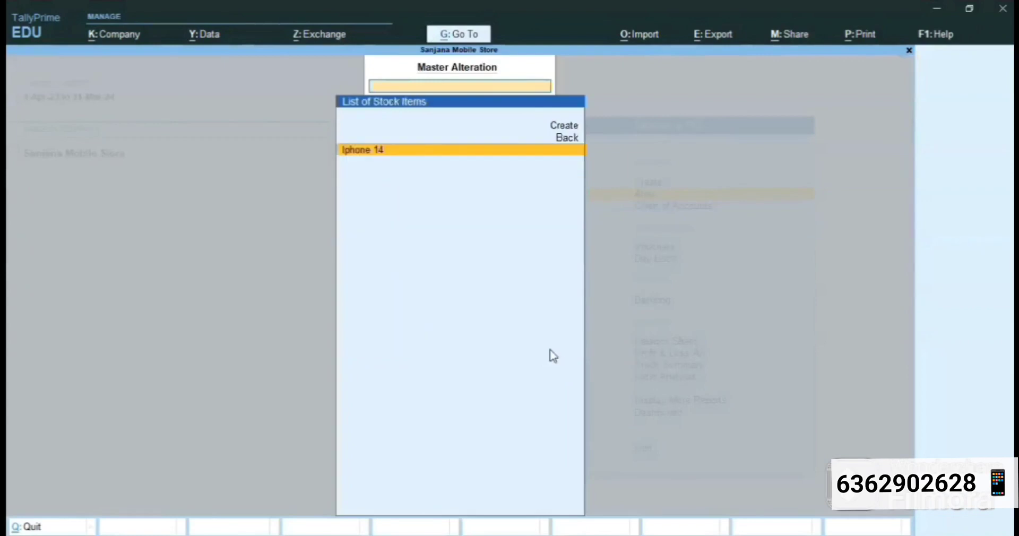
key(ctrl+q)
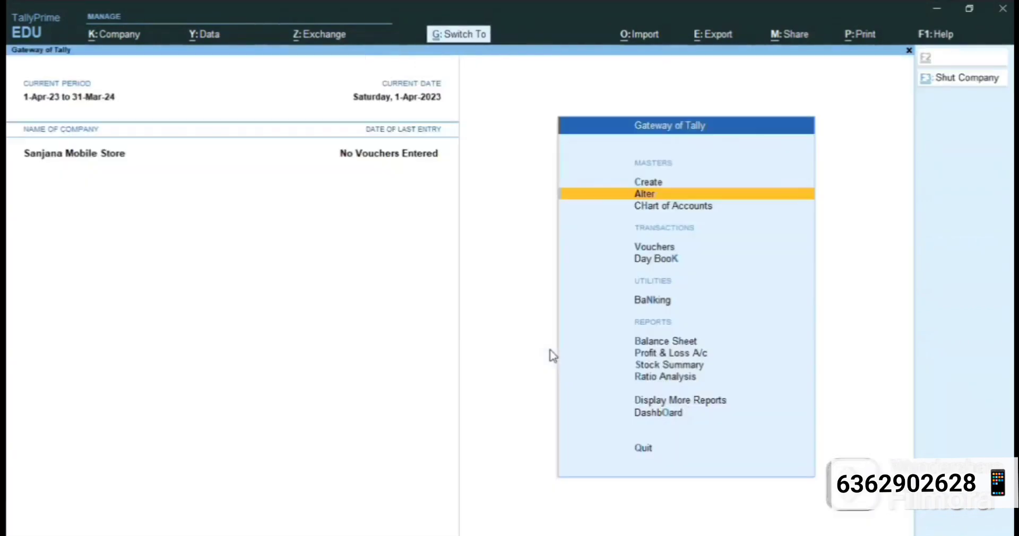
- Begin creating another stock item named Redmi 9 with no alias
key(Up)
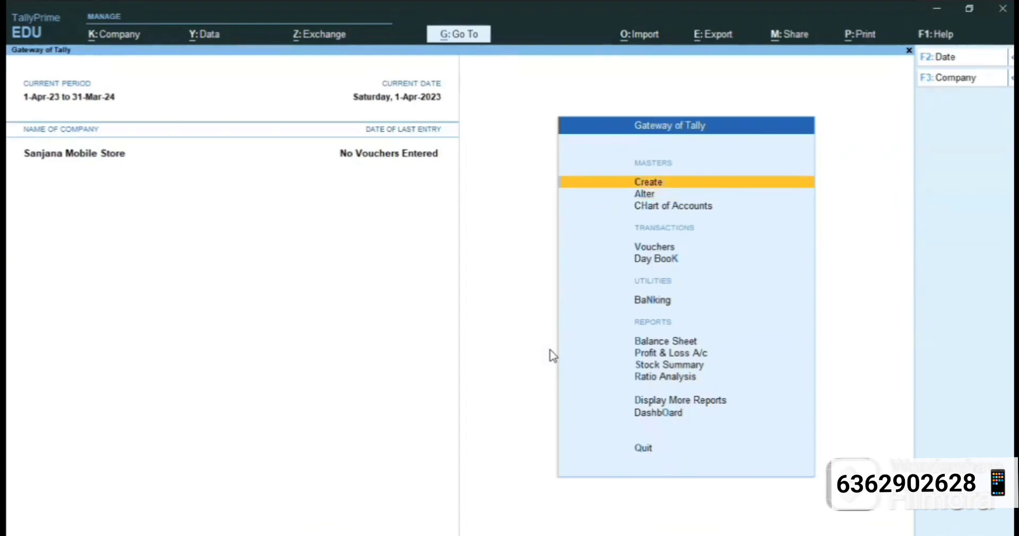
key(Return)
key(Down)
key(Down)
key(Down)
key(Down)
key(Down)
key(Down)
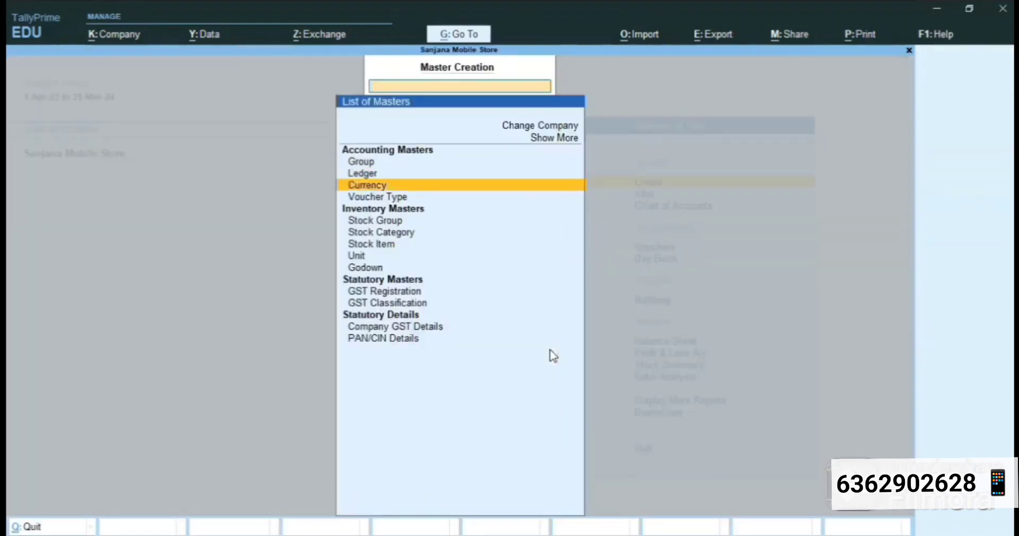
key(Return)
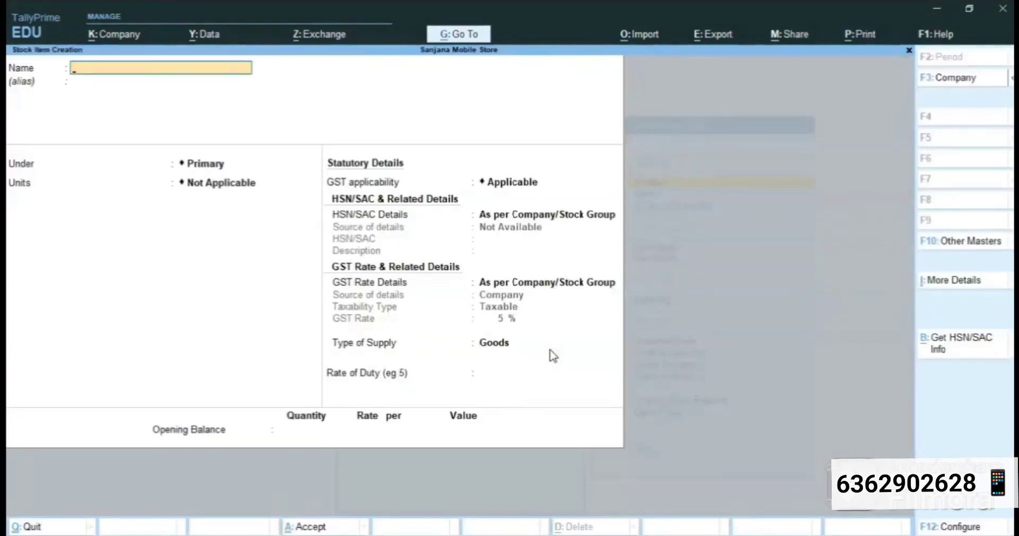
text(Redmi 9)
key(Return)
key(Return)
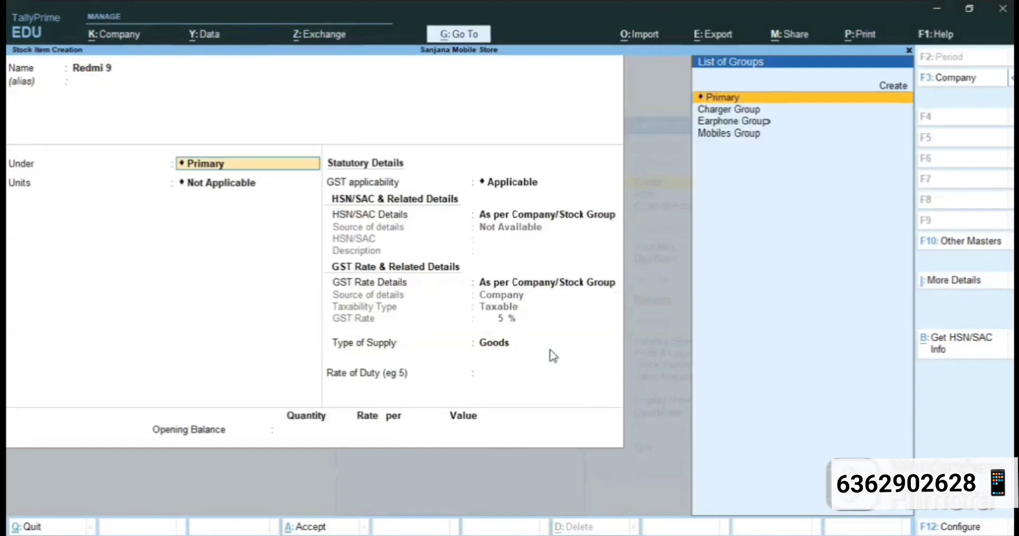
- Place the stock item Redmi 9 under Mobiles Group and set its unit to pcs
key(Down)
key(Down)
key(Down)
key(Return)
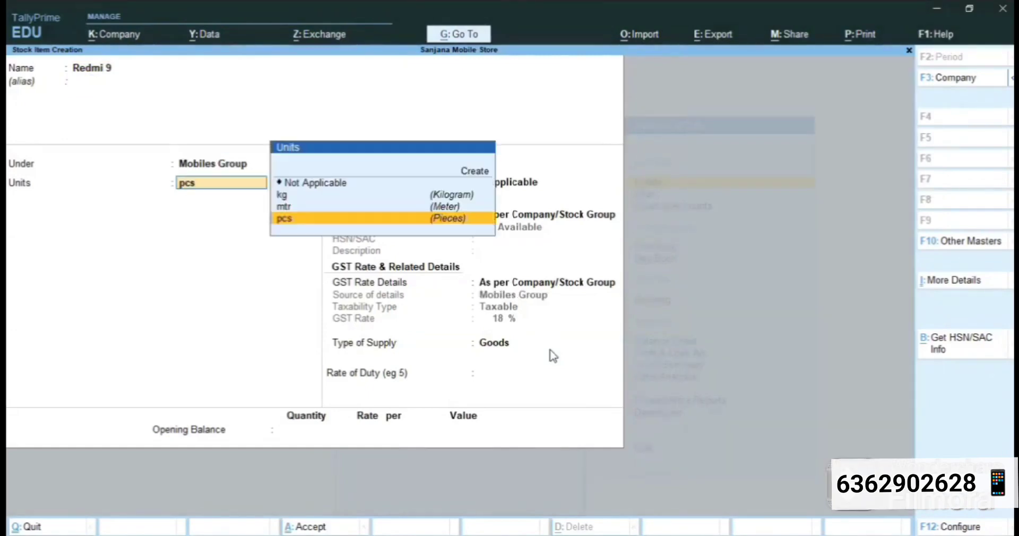
key(Return)
- Keep Redmi 9's HSN/SAC and GST rate details As per Company/Stock Group and its supply type Goods, leave the opening balance empty, and save it
key(Return)
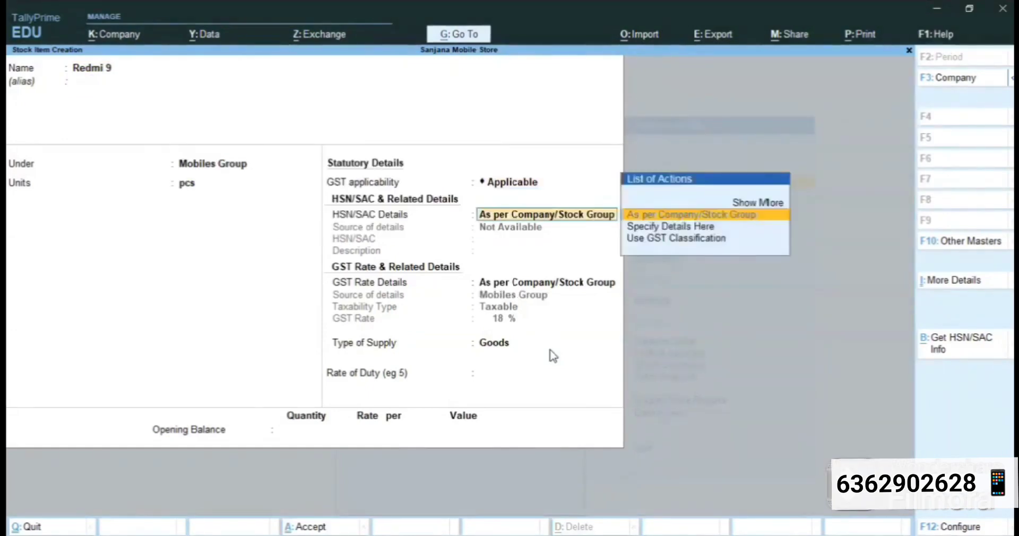
key(Return)
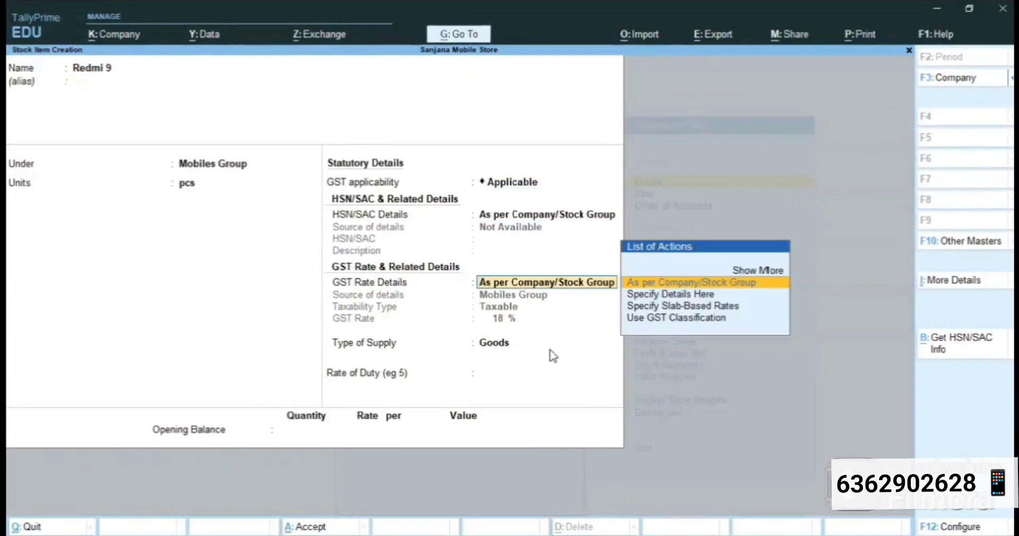
key(Return)
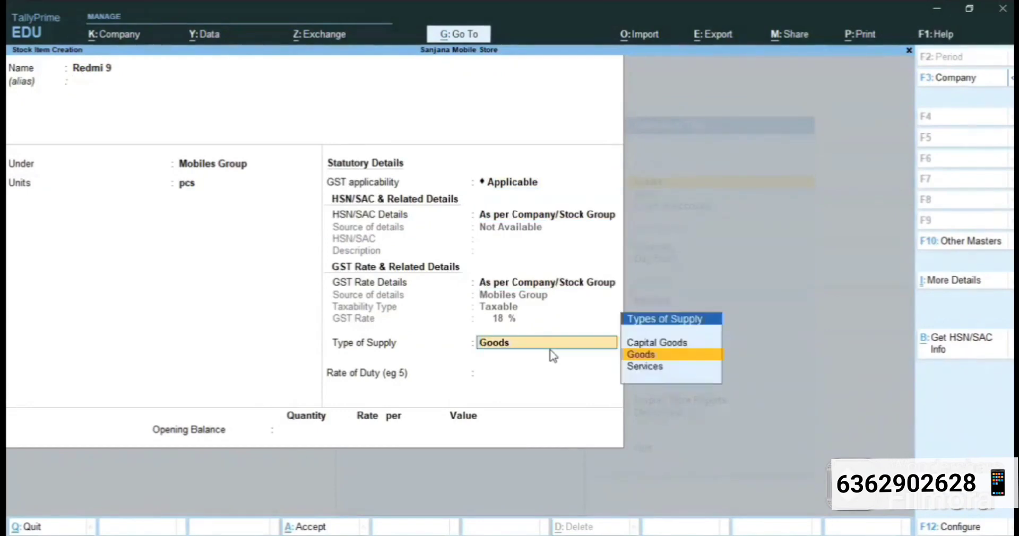
key(Return)
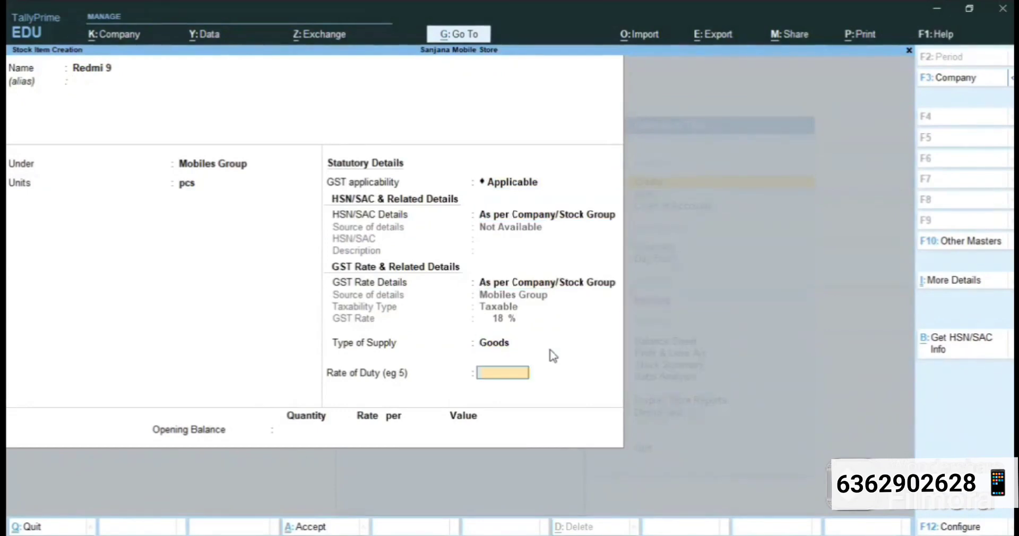
key(Return)
key(Return)
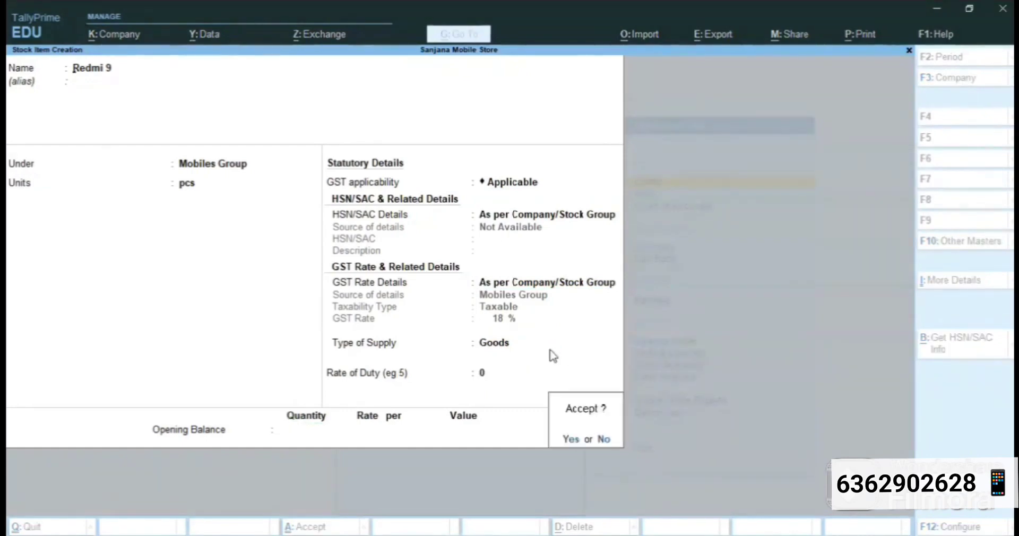
key(Return)
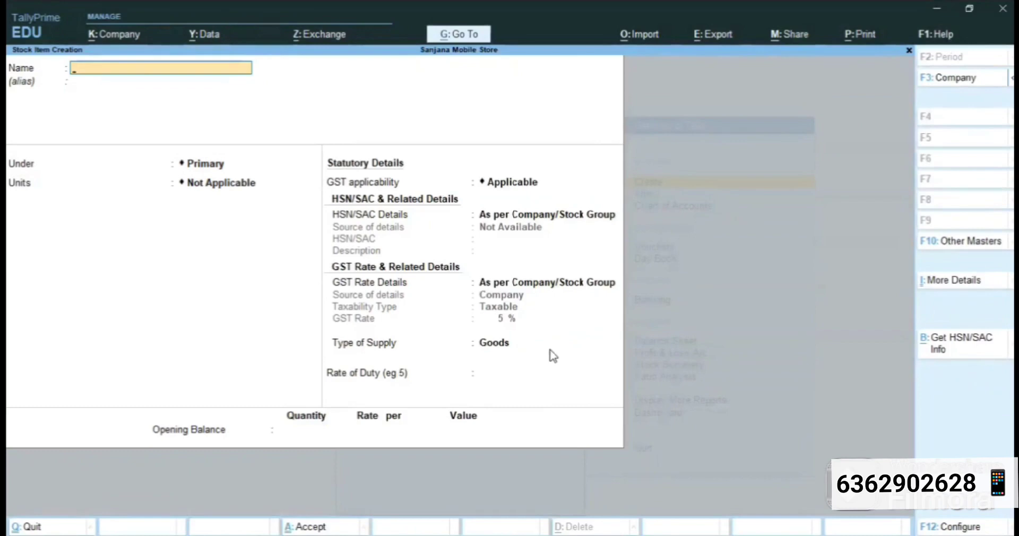
- Begin a new stock item named Samsung M32 with no alias, under Mobiles Group and with pcs as its unit
text(Samsung M32)
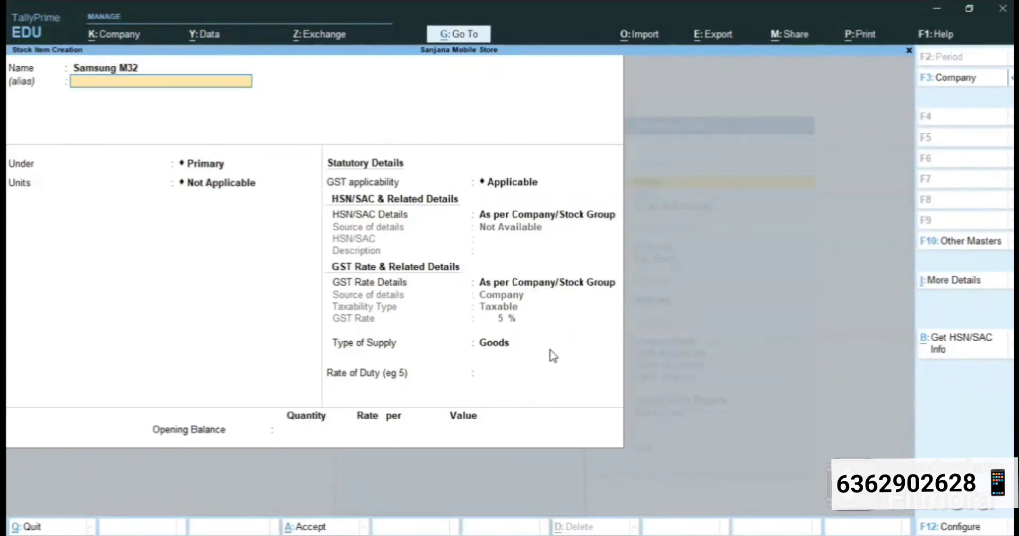
key(Return)
key(Down)
key(Down)
key(Down)
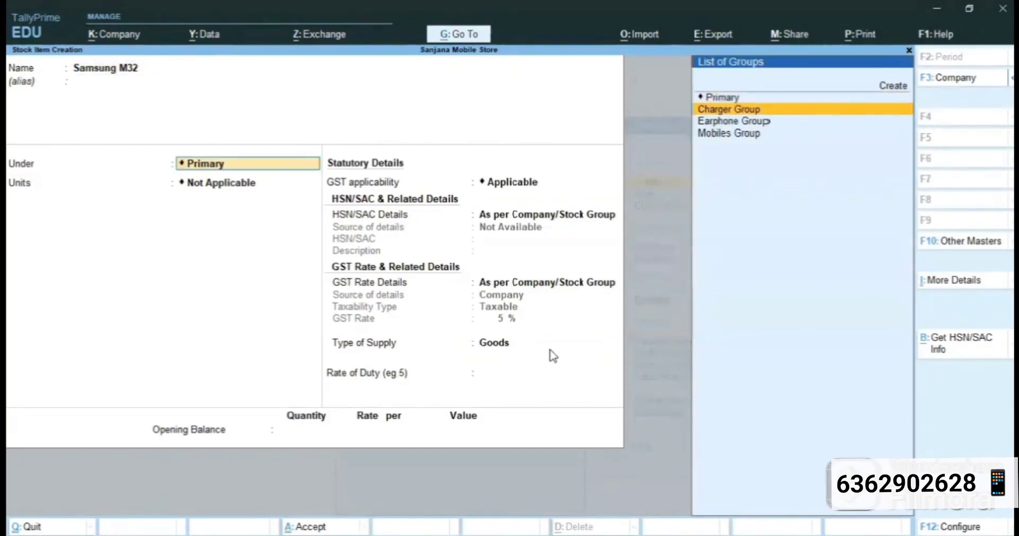
key(Return)
key(Return)
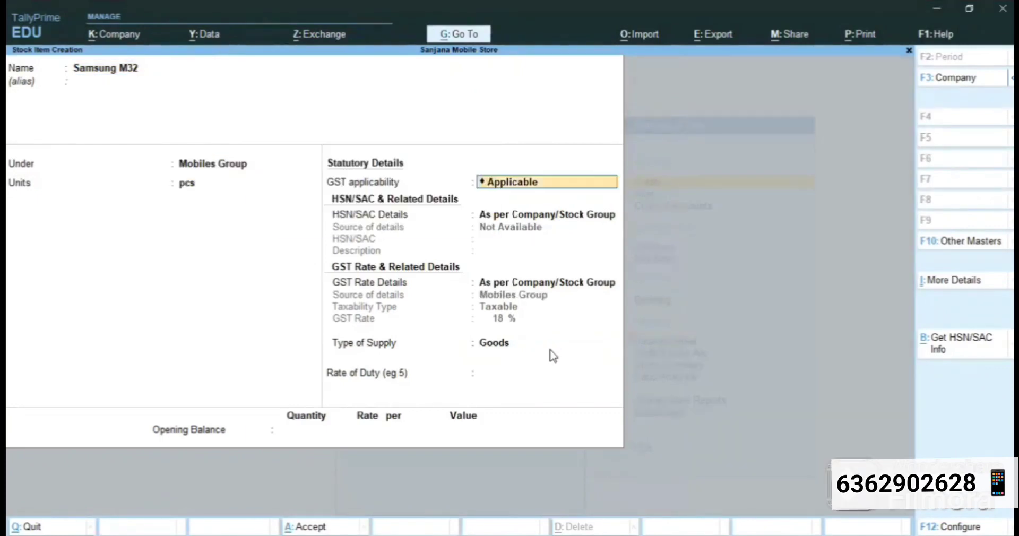
- Keep Samsung M32 GST Applicable with details As per Company/Stock Group and supply type Goods, and save the item
key(Return)
key(Return)
key(Return)
key(Return)
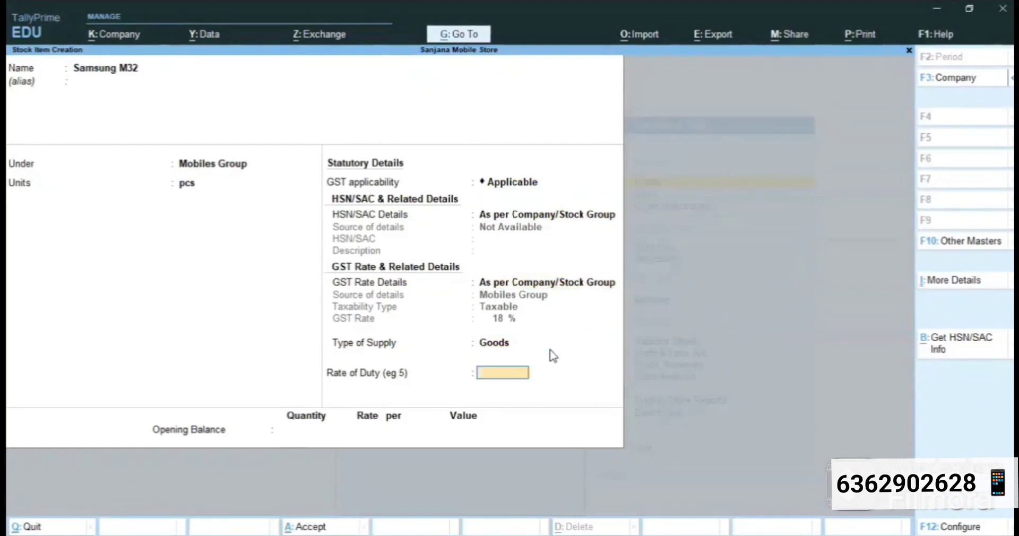
key(Return)
key(Return)
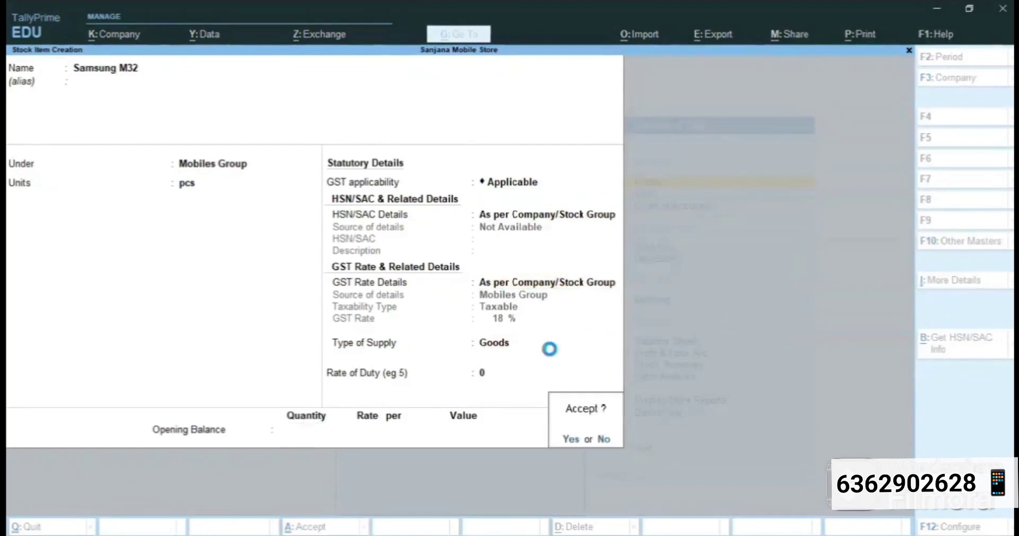
key(y)
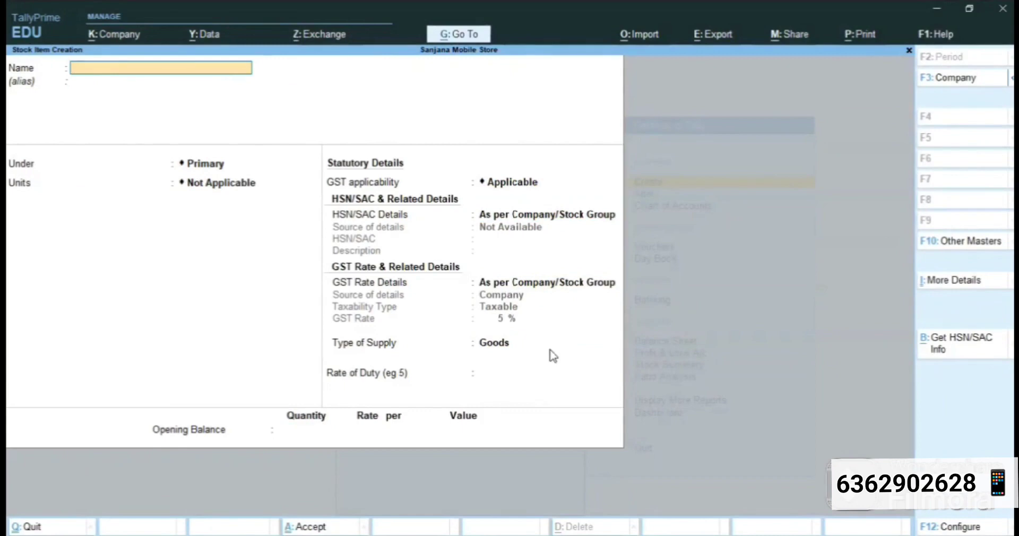
- Begin a new stock item named Mi Charger with no alias, under Charger Group and with pcs as its unit
text(Mi charger)
key(Return)
key(Down)
key(Down)
key(Up)
key(Return)
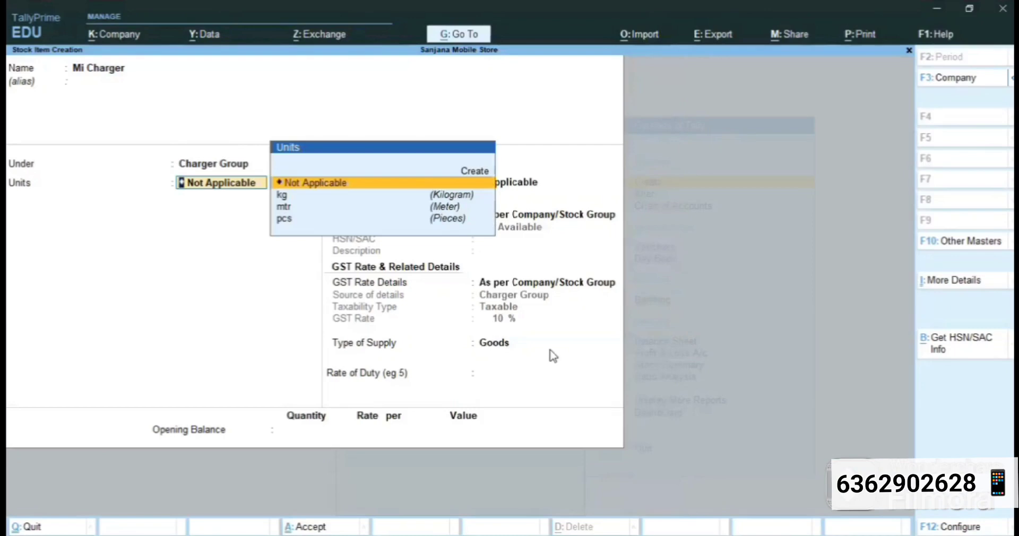
key(Down)
key(Down)
key(Down)
key(Return)
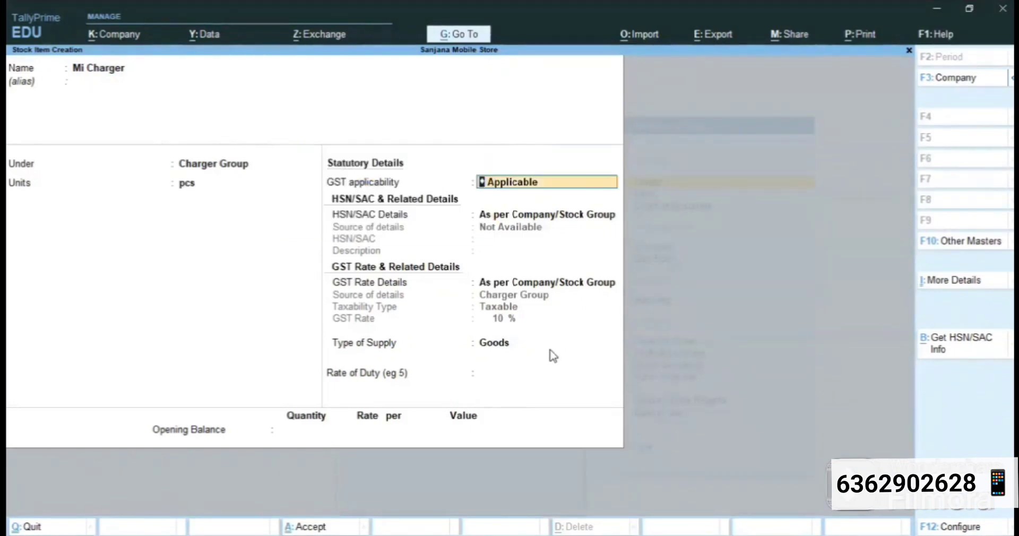
- Keep Mi Charger's HSN/SAC and GST rate details As per Company/Stock Group and its supply type Goods, and save the item
key(Return)
key(Return)
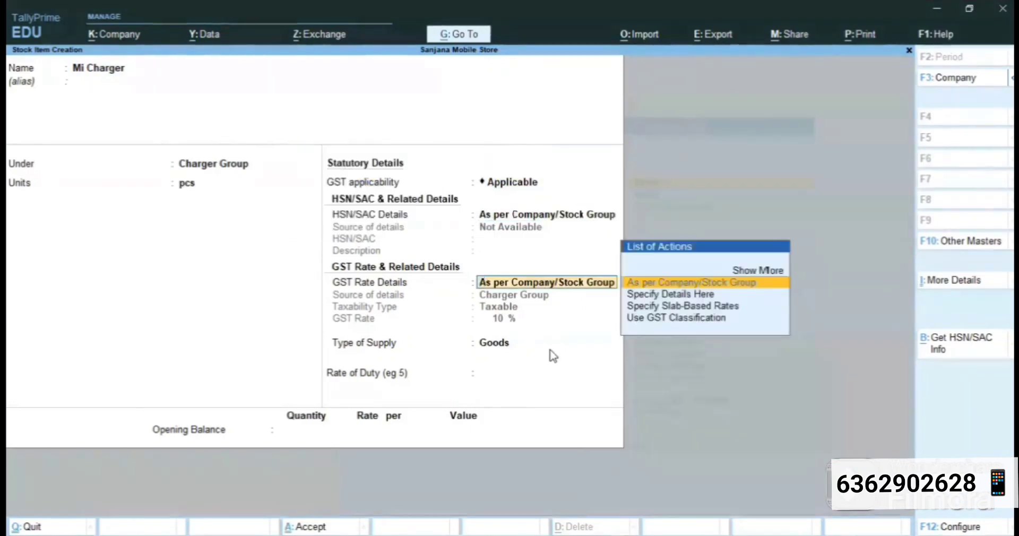
key(Down)
key(Down)
key(Up)
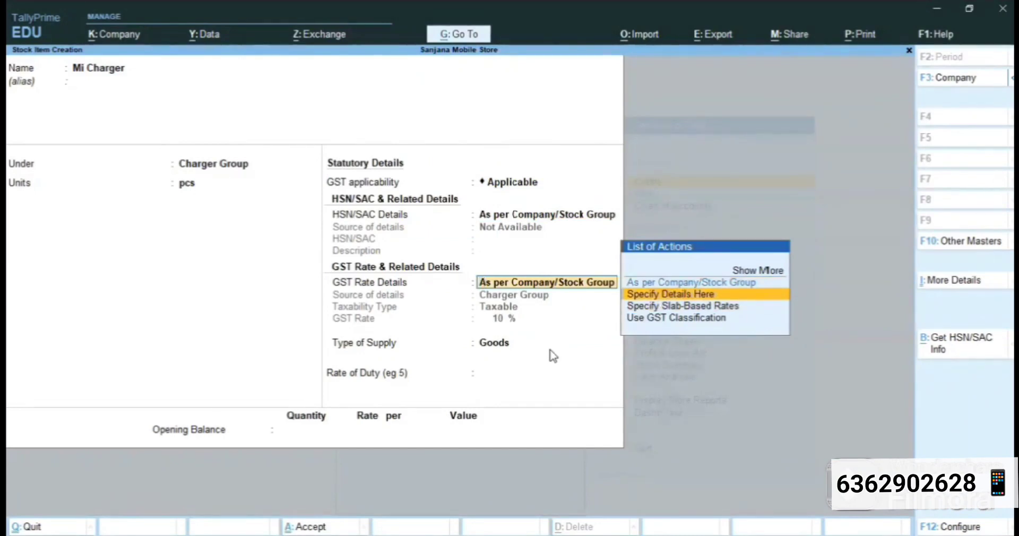
key(Up)
key(Return)
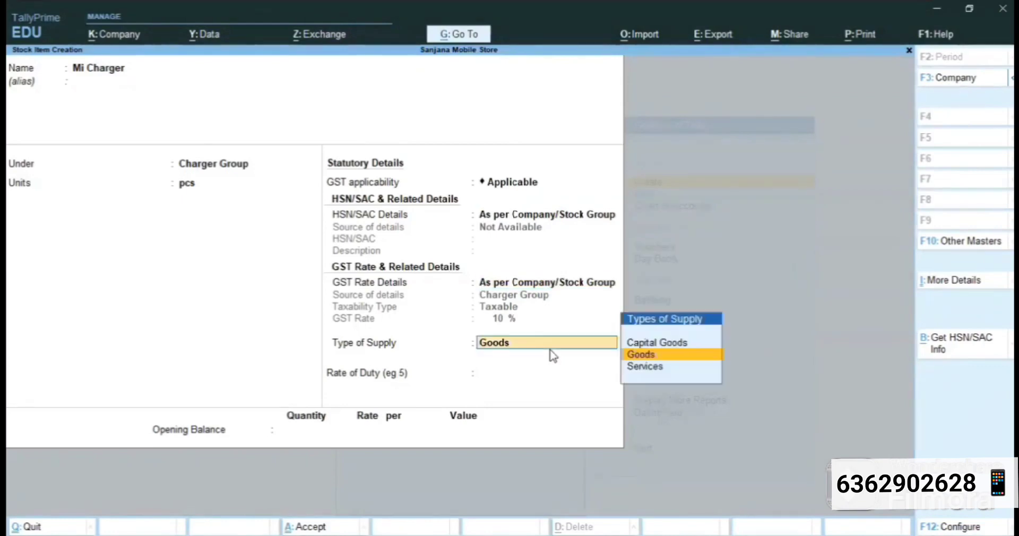
key(Return)
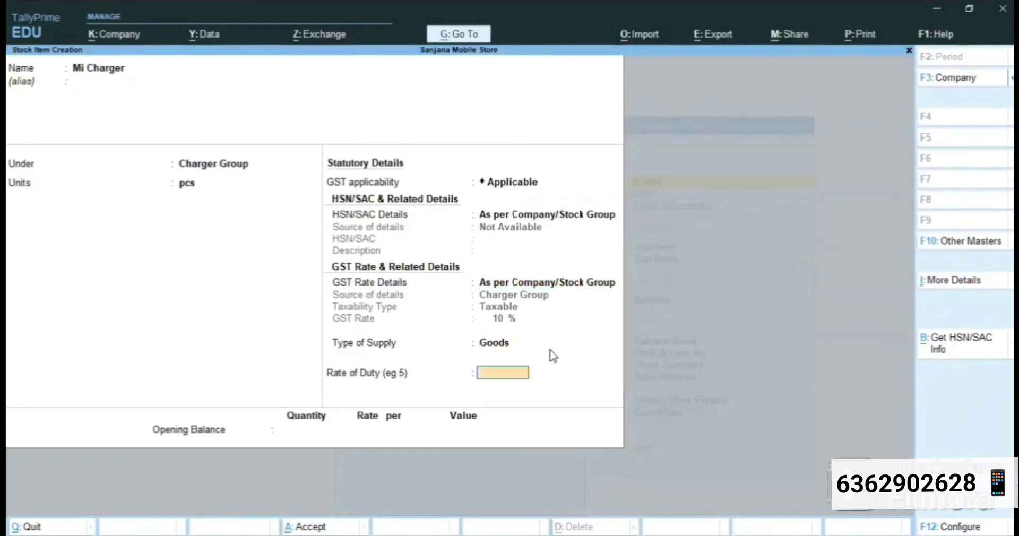
key(Return)
key(Return)
key(Return)
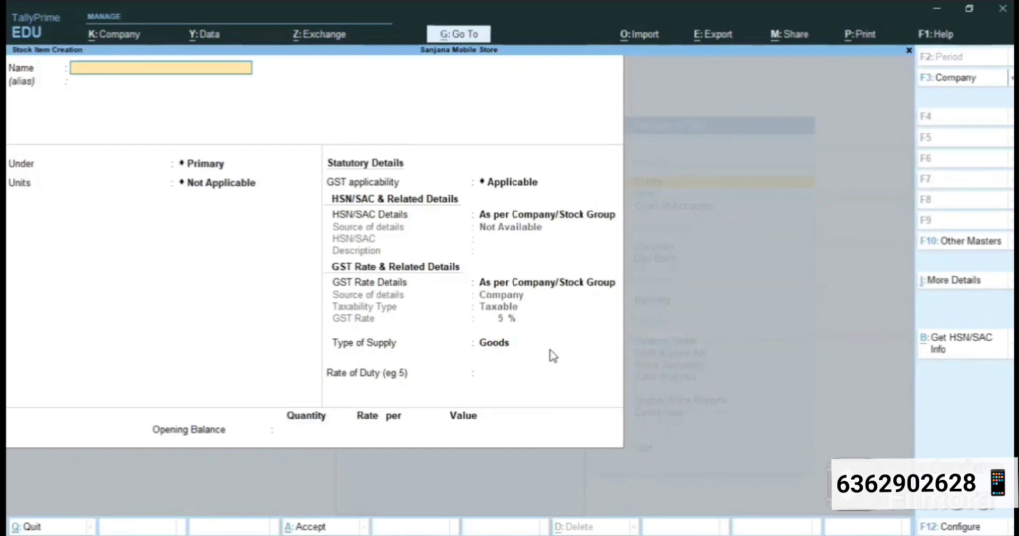
- Check the stock items available for alteration to review the ones created, and leave the list
key(Escape)
key(Down)
key(Return)
key(Down)
key(Down)
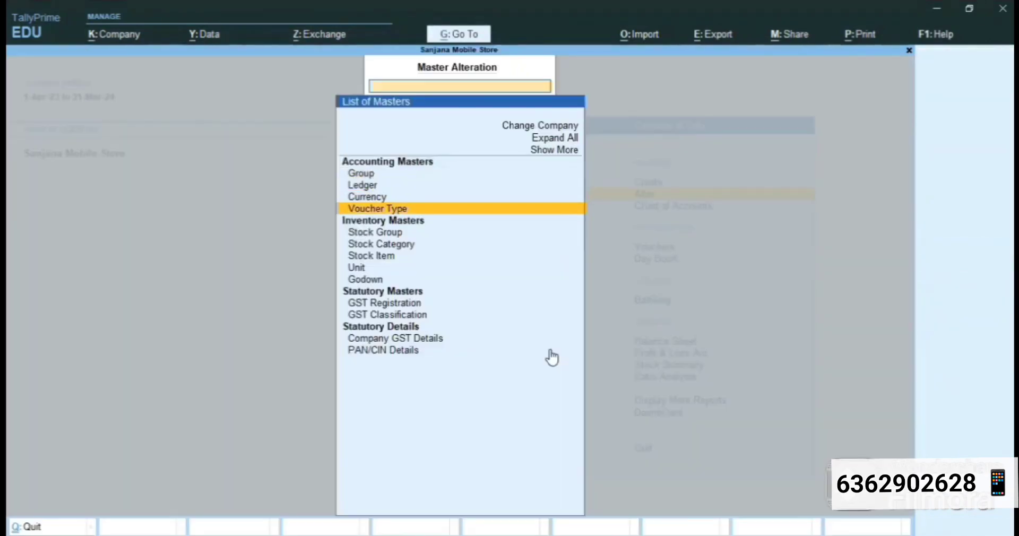
key(Down)
key(Down)
key(Down)
key(Down)
key(Down)
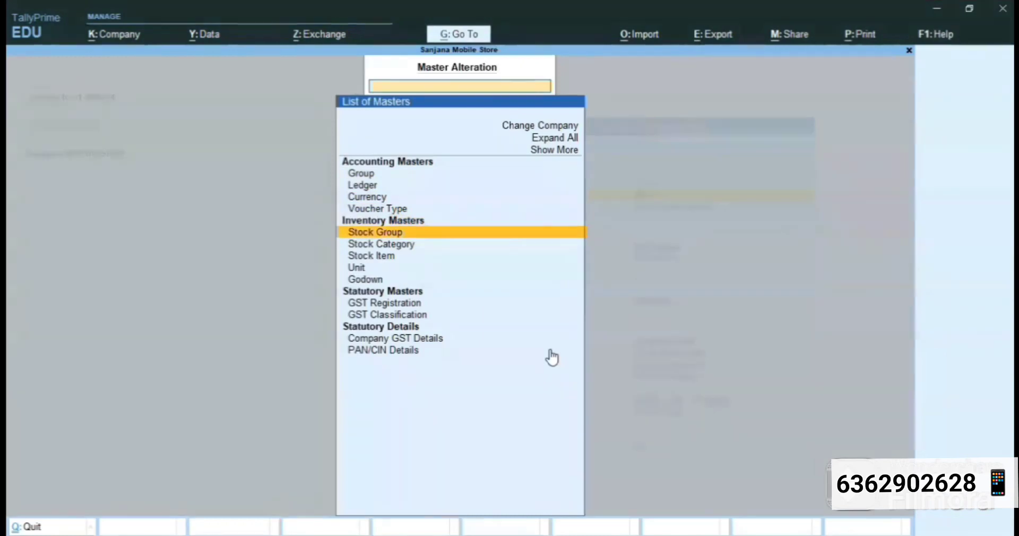
key(Return)
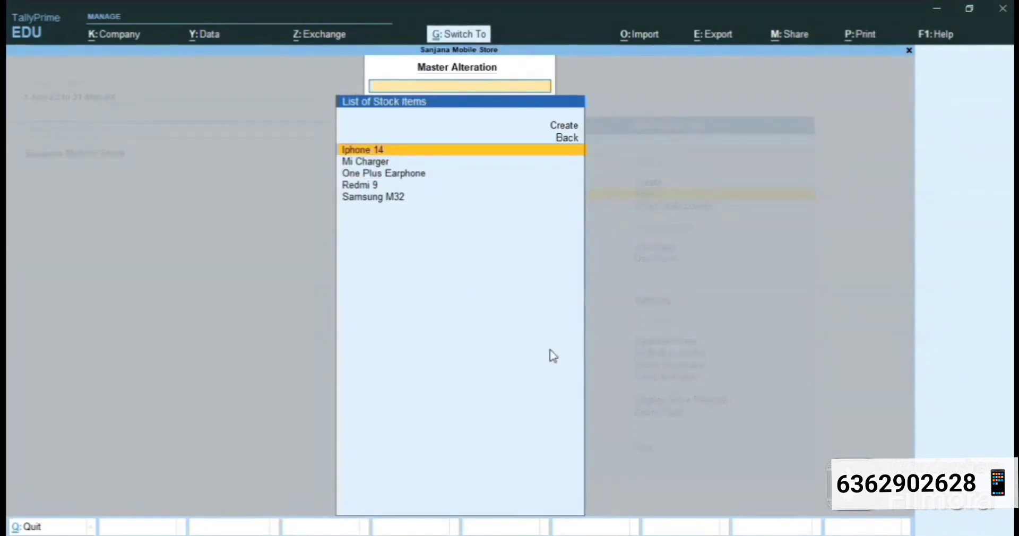
key(Escape)
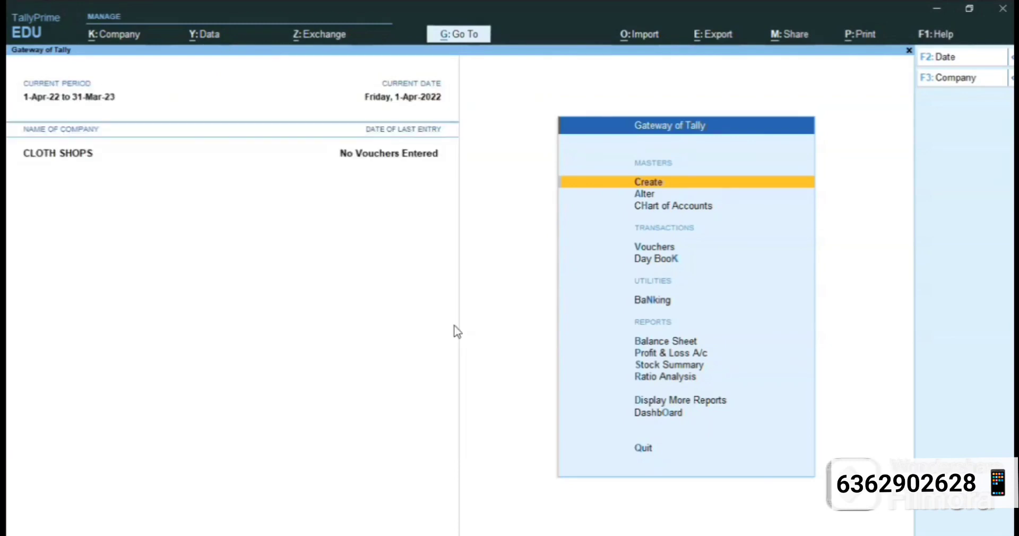
- Begin a new ledger in the CLOTH SHOPS company, entering the investor's name with no alias and placing it under Capital Account
key(Return)
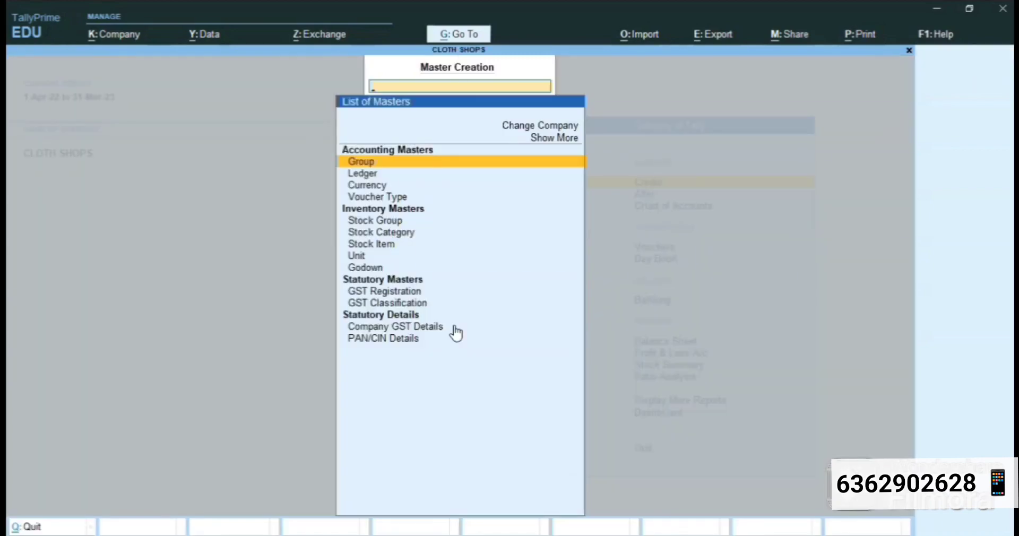
key(Down)
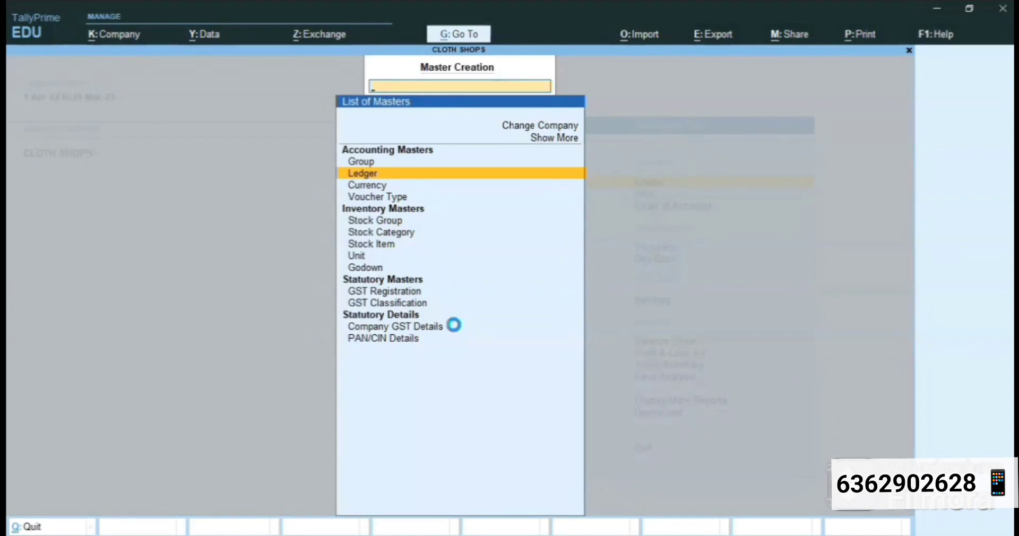
key(Return)
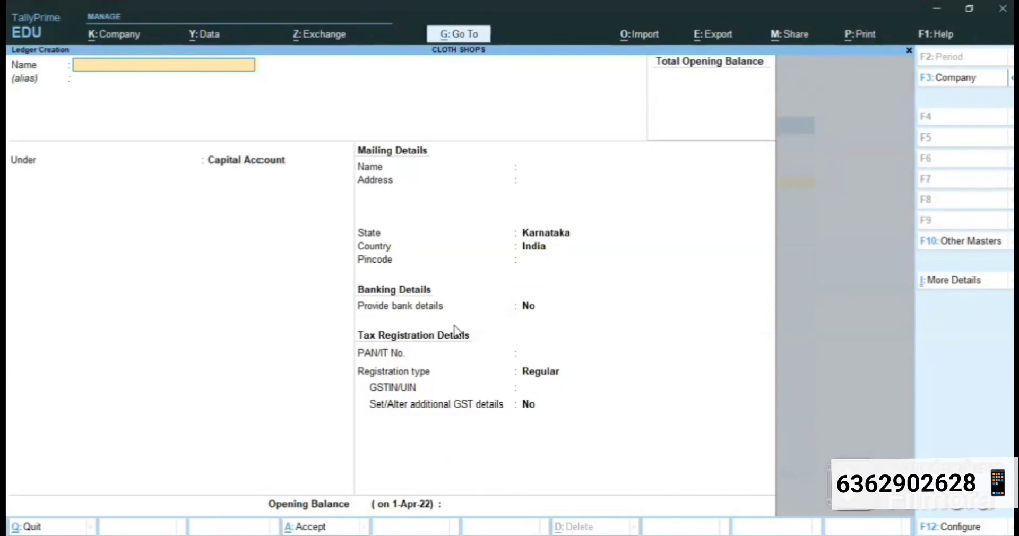
text(Ramesh Investor)
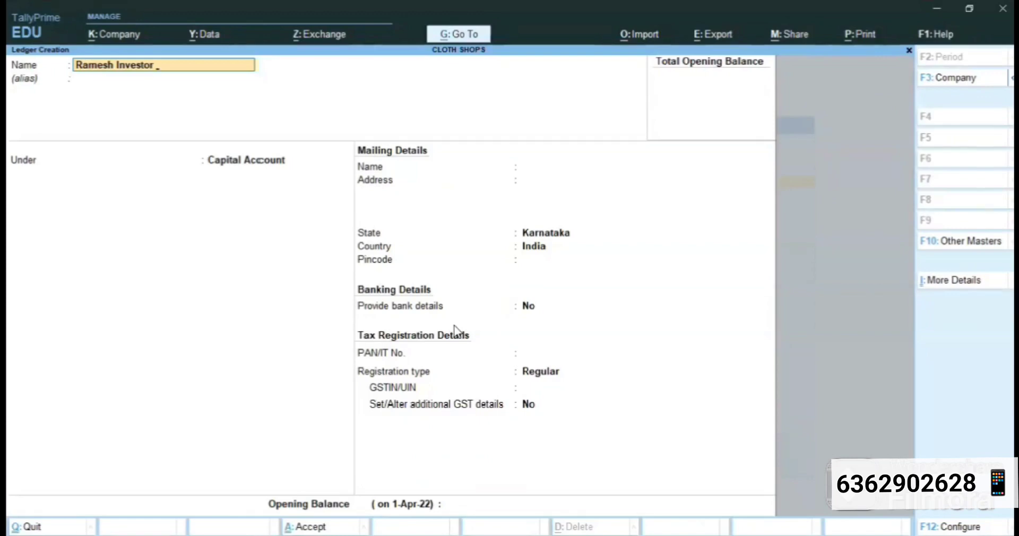
key(Return)
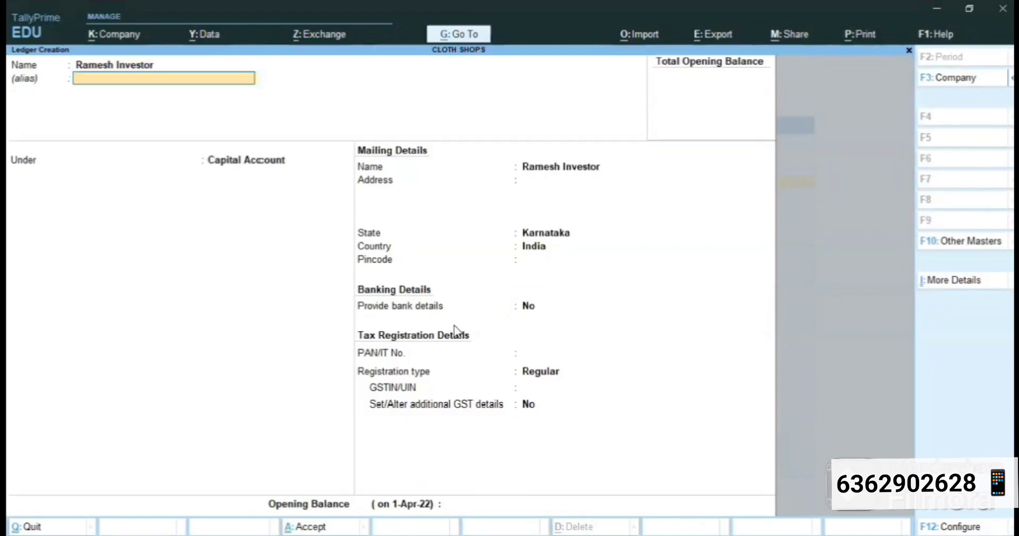
key(Return)
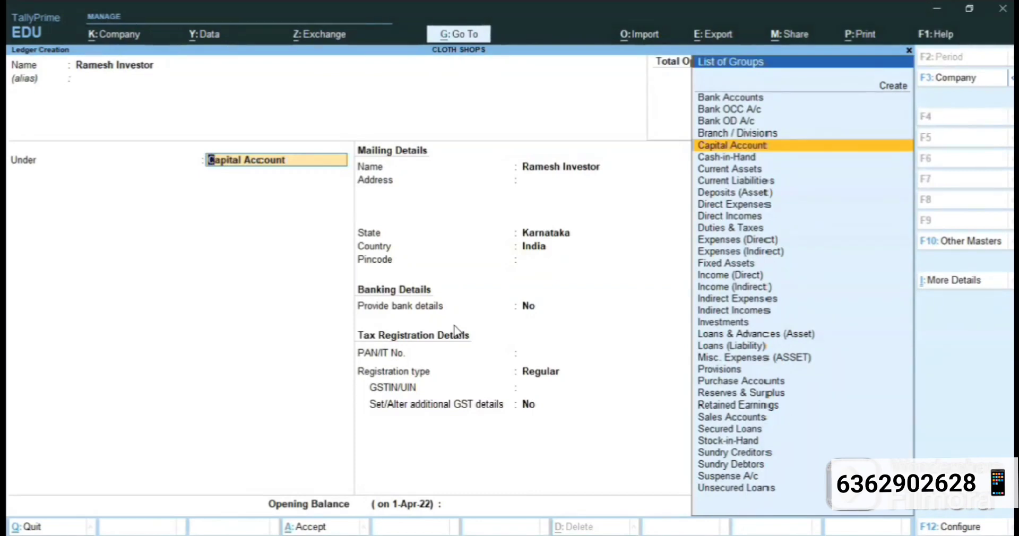
text(Capita)
key(Return)
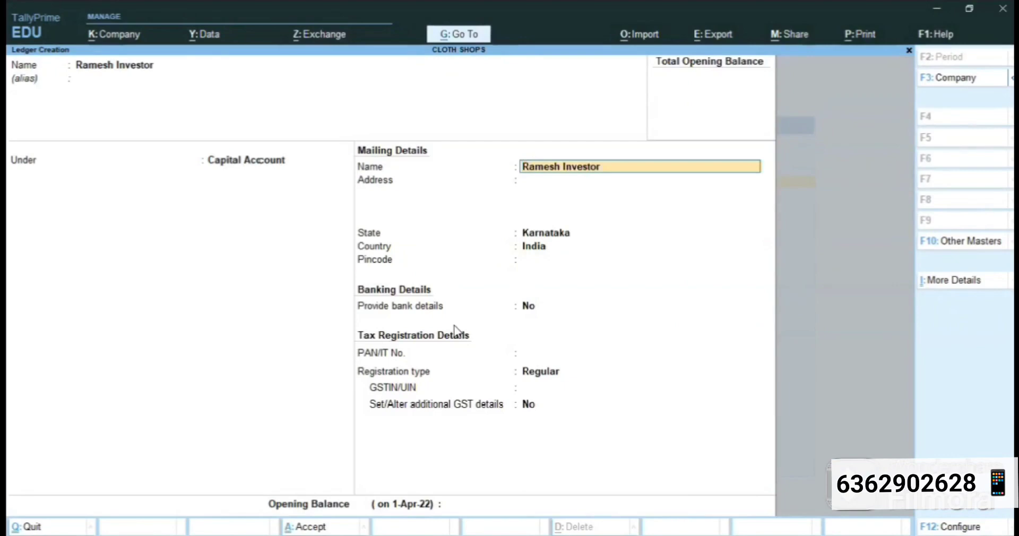
- Keep the ledger name as the mailing name and fill in the investor's address
key(Return)
text(Fghgfhg)
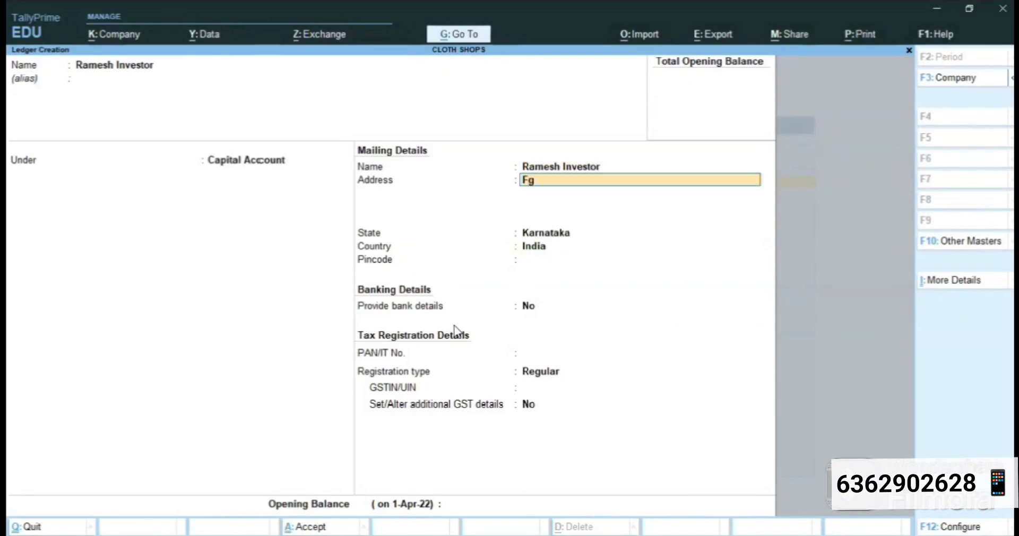
key(Return)
key(Return)
key(Return)
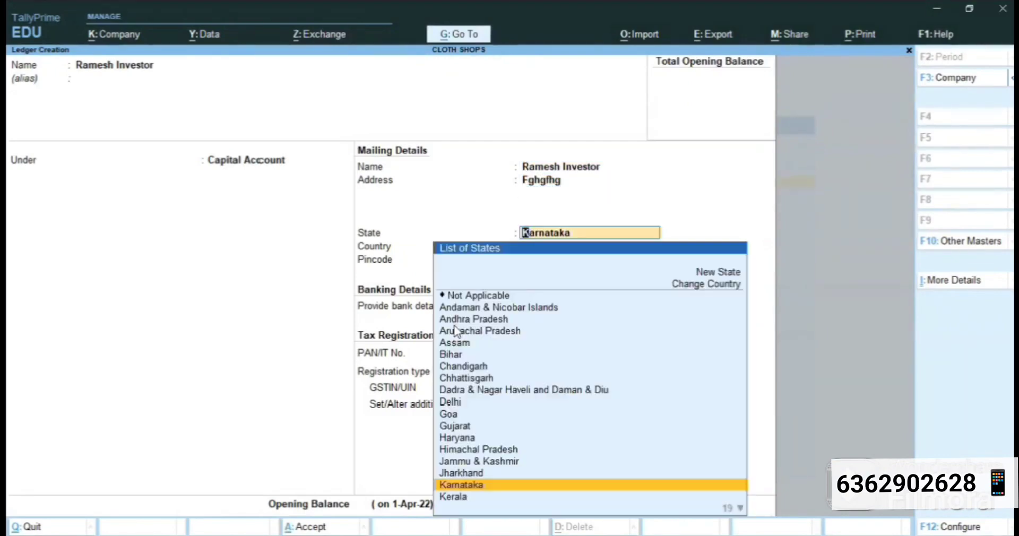
- Keep the state as Karnataka and the country as India, and enter the investor's pincode
text(57700)
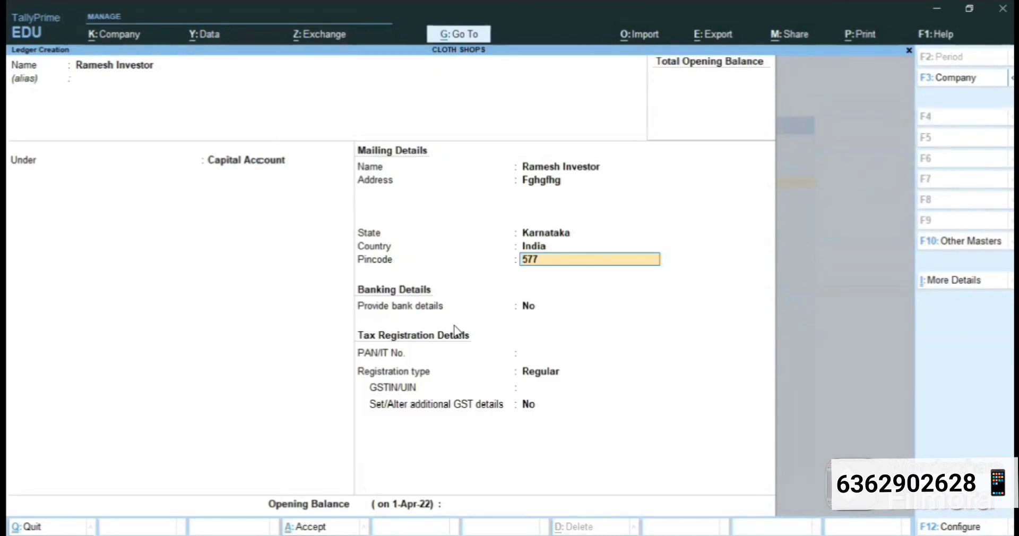
key(BackSpace)
key(BackSpace)
key(BackSpace)
key(BackSpace)
text(6601)
key(BackSpace)
text(01)
key(Return)
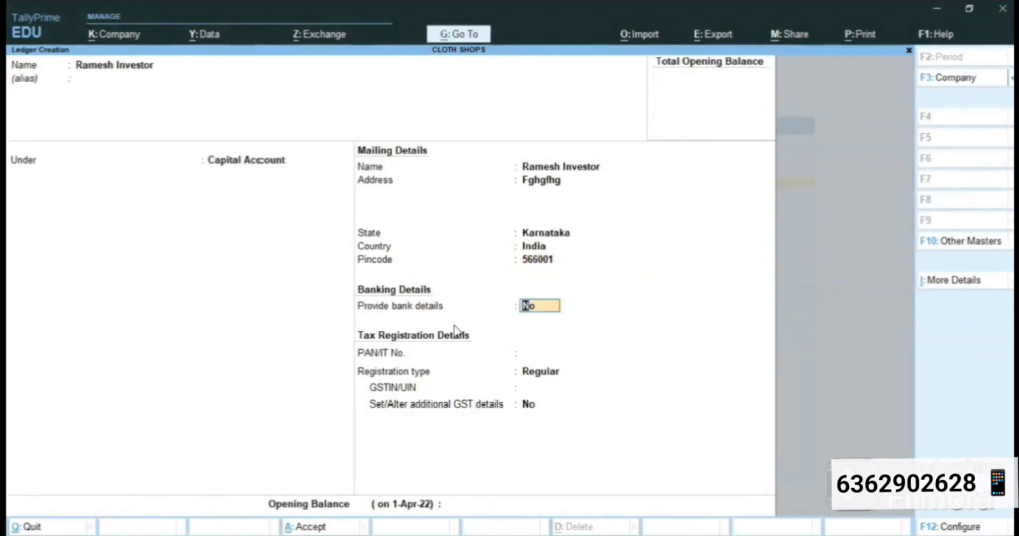
- Leave bank details off, keep the Regular registration type without a GSTIN or opening balance, save the investor's ledger, and leave ledger creation
key(Return)
key(Return)
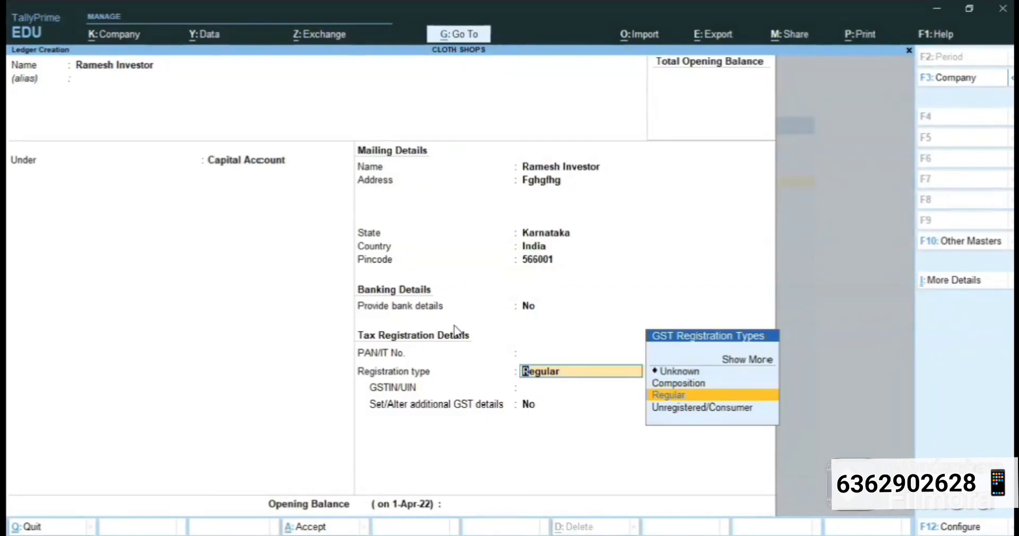
key(Return)
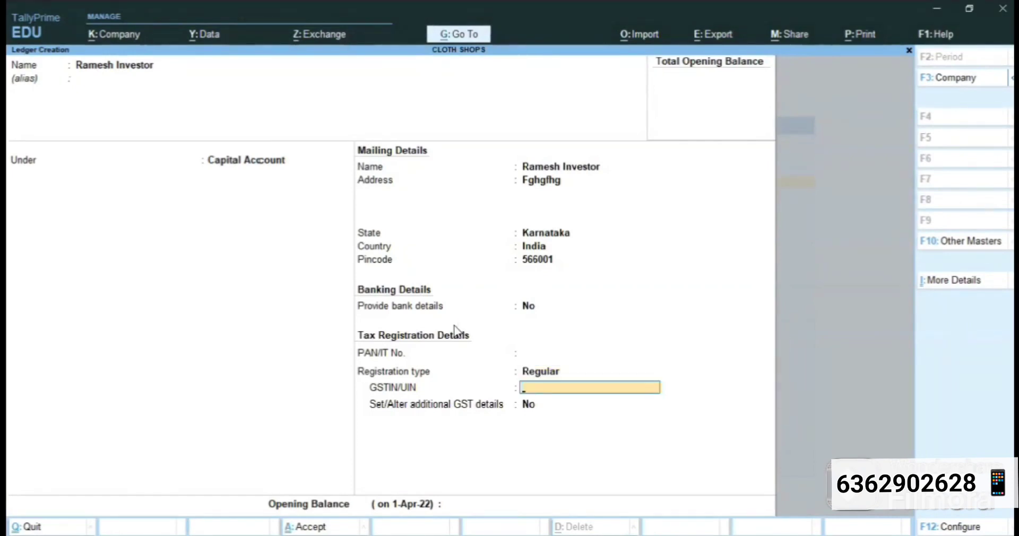
key(Return)
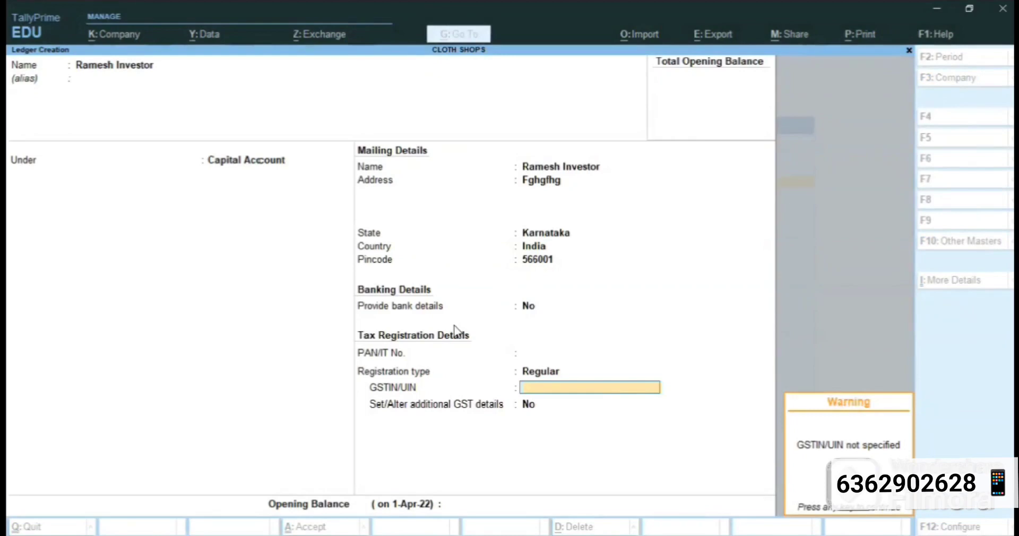
key(Return)
key(Return)
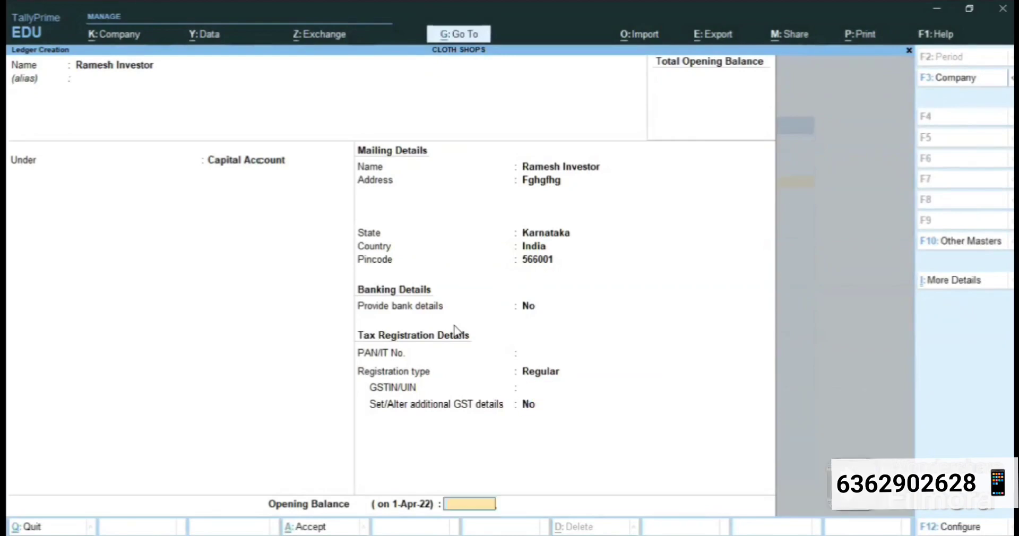
key(Return)
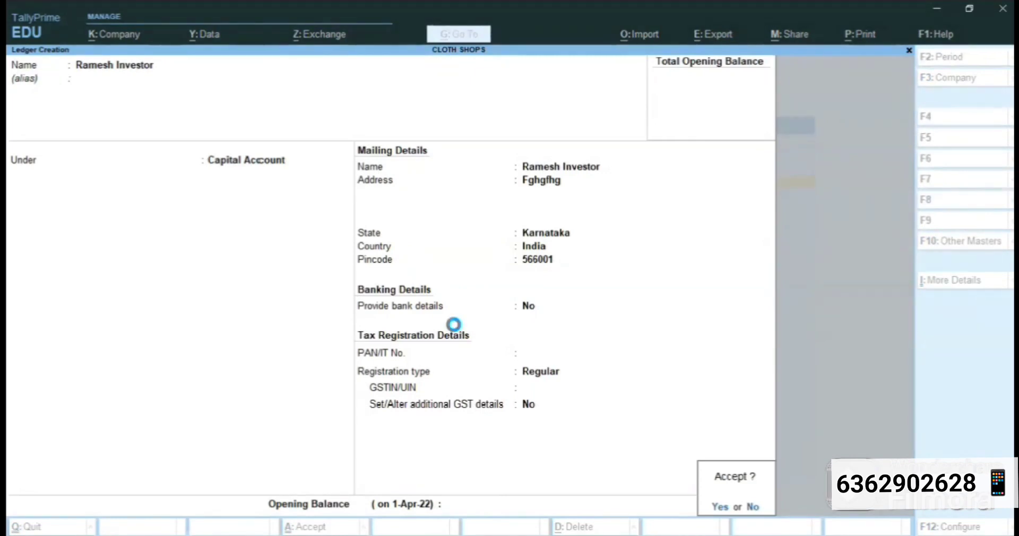
key(Return)
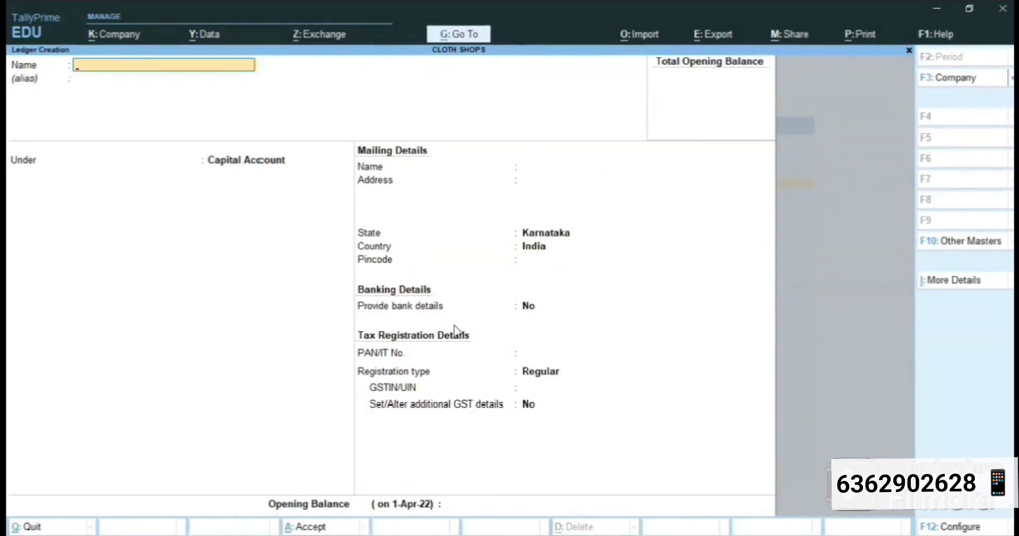
key(Escape)
key(Return)
key(Escape)
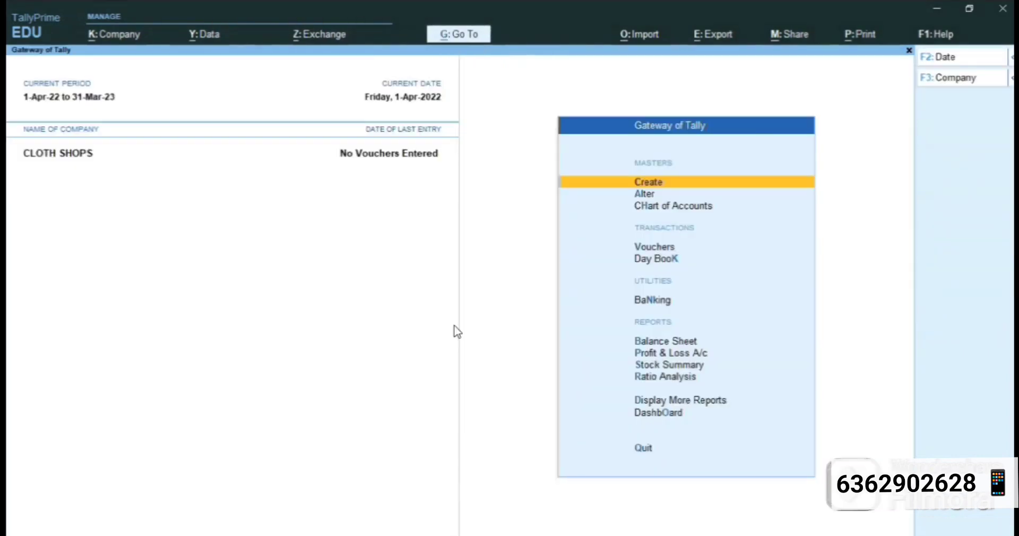
- Check the list of ledgers available for alteration to review the existing ones, and leave the list
key(Down)
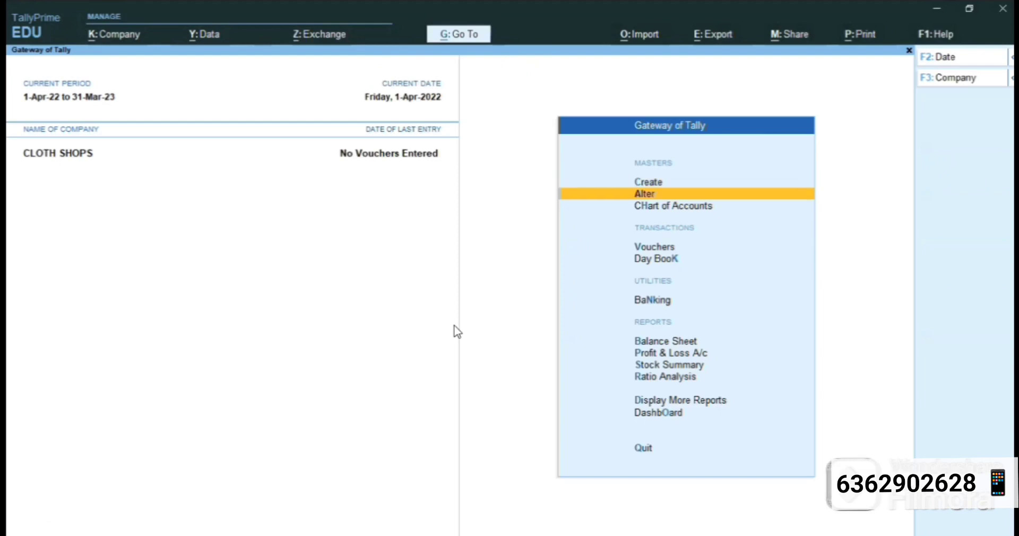
key(Return)
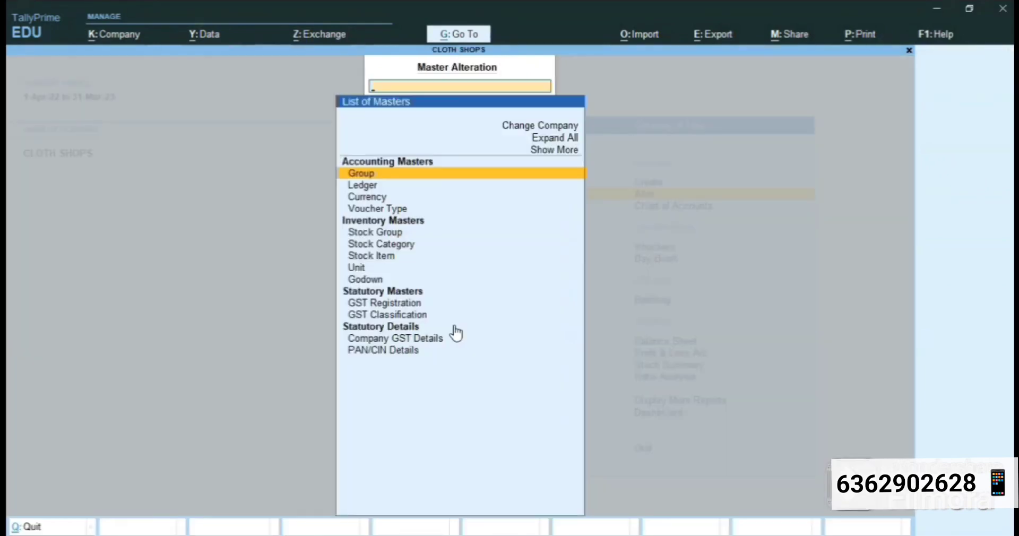
key(Down)
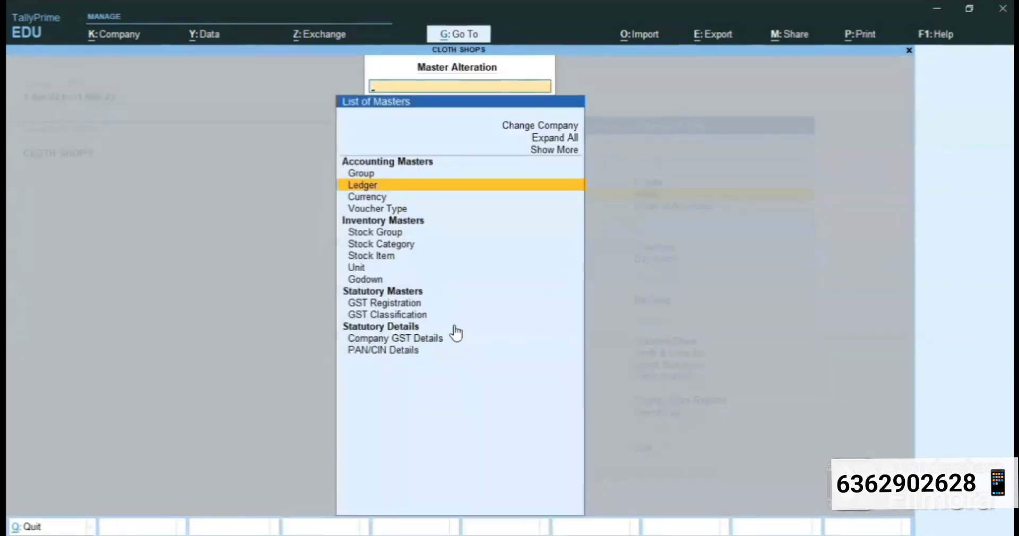
key(Return)
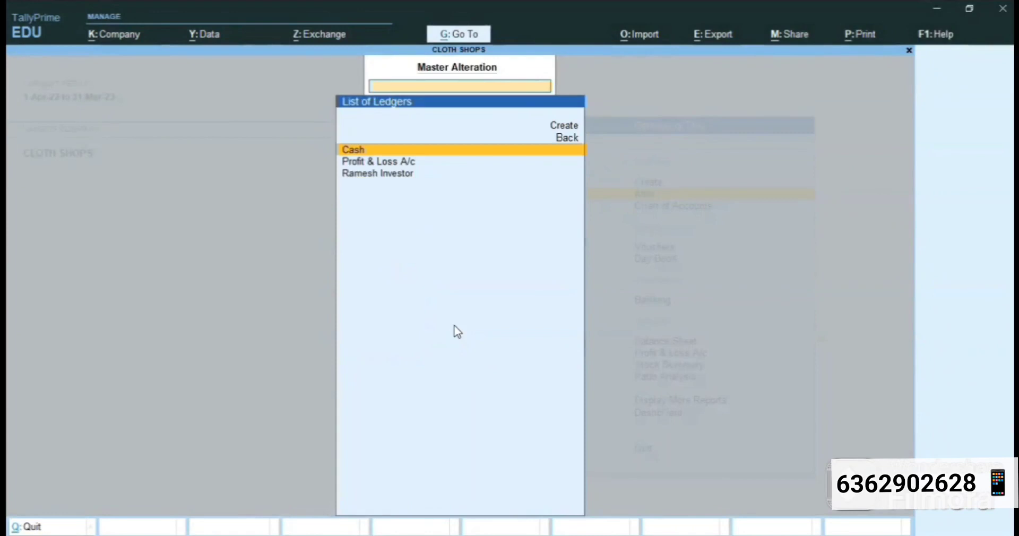
key(Down)
key(Down)
key(Up)
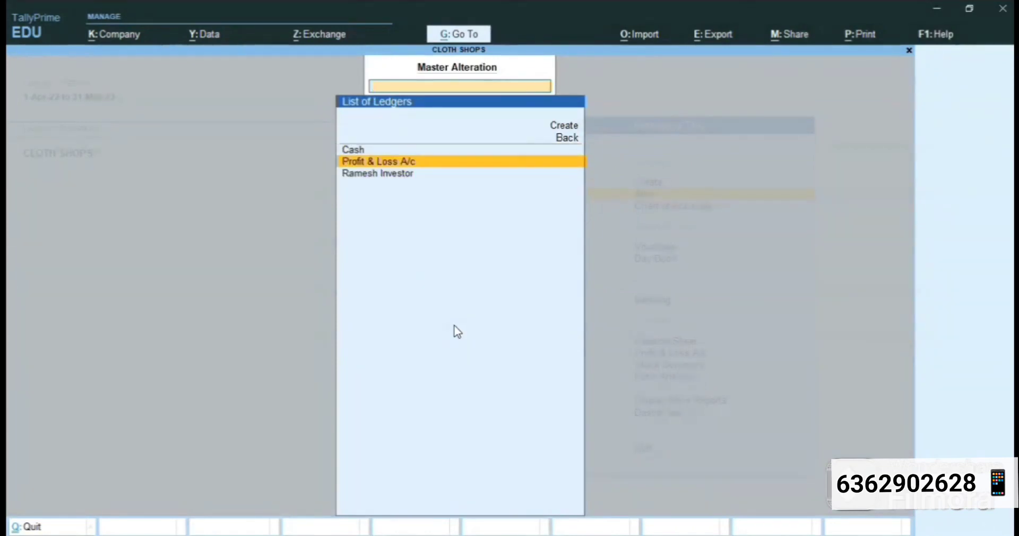
key(Up)
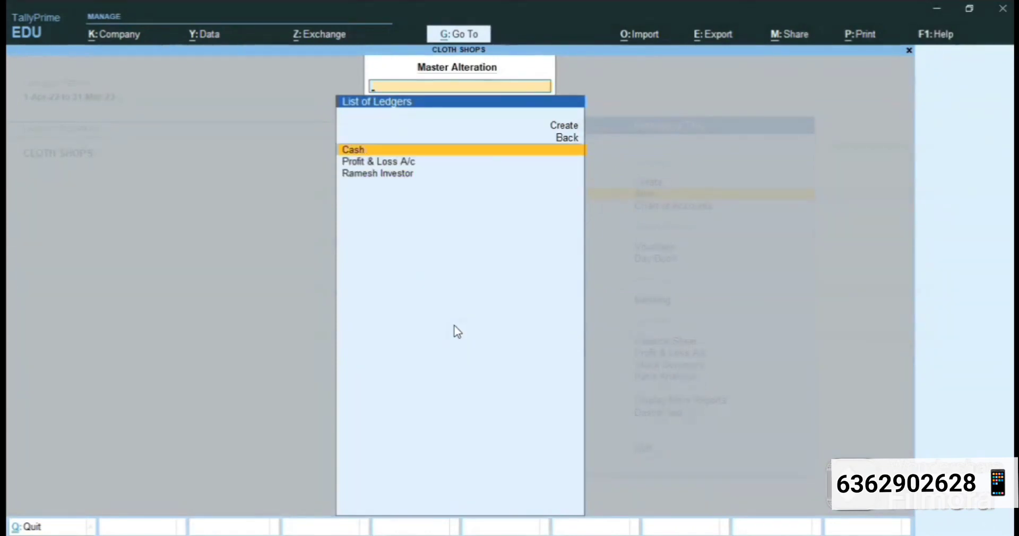
key(Down)
key(Down)
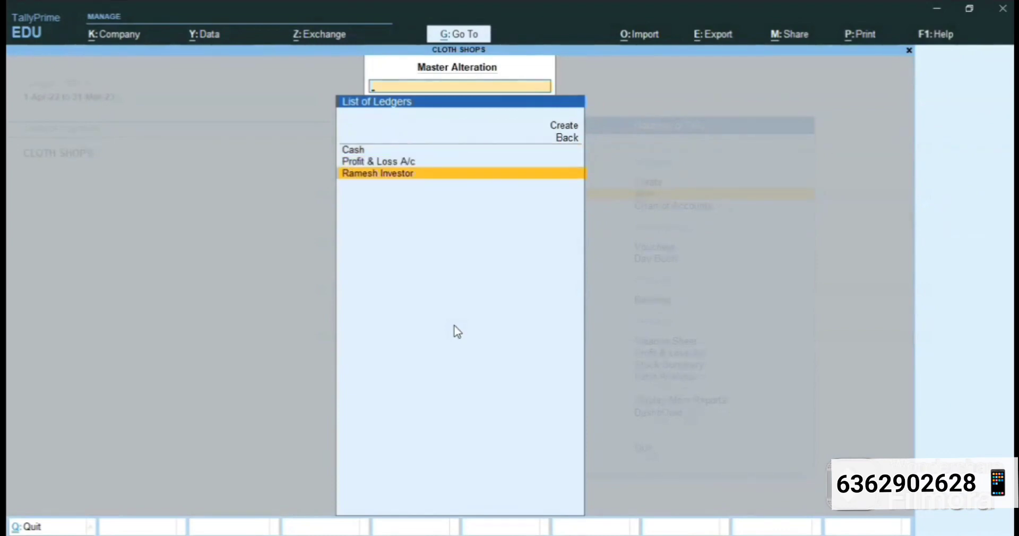
key(Up)
key(Up)
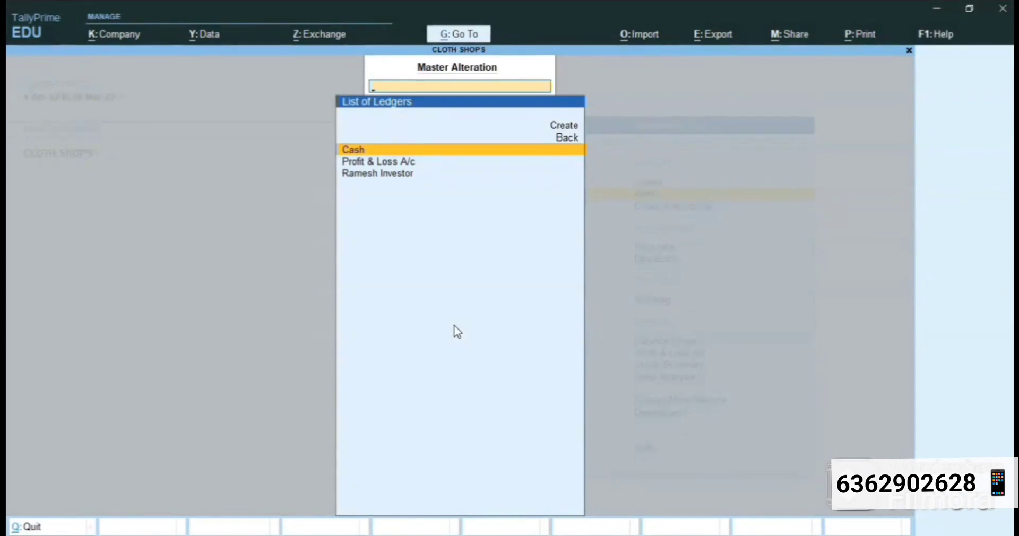
key(Escape)
key(Escape)
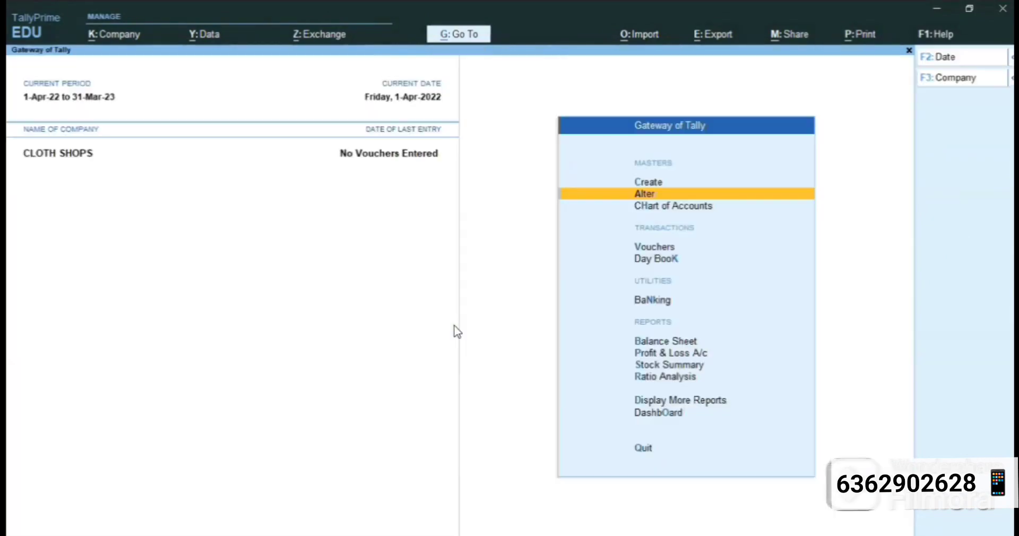
- Begin a new ledger in the CLOTH SHOPS company named Sbi with no alias
key(Up)
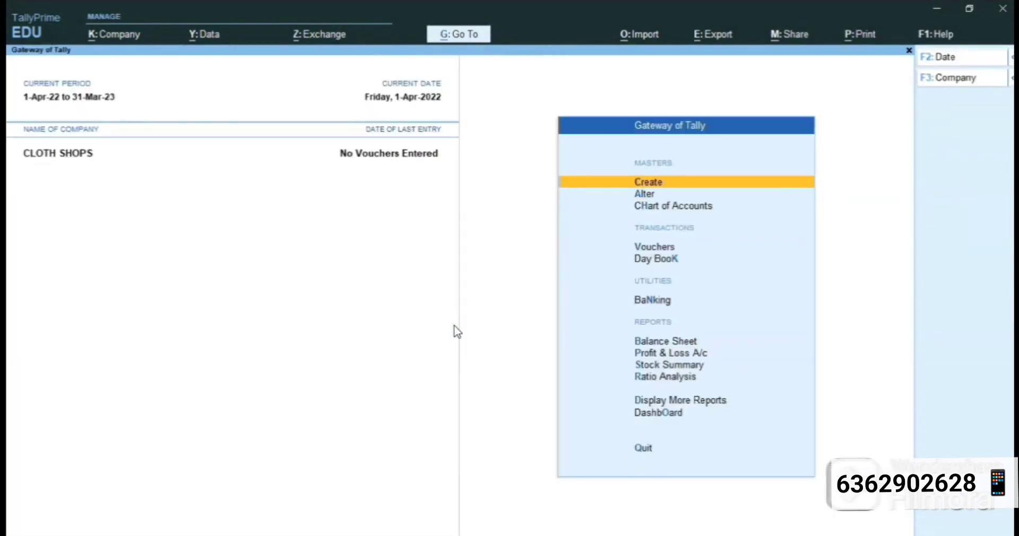
key(Return)
key(Down)
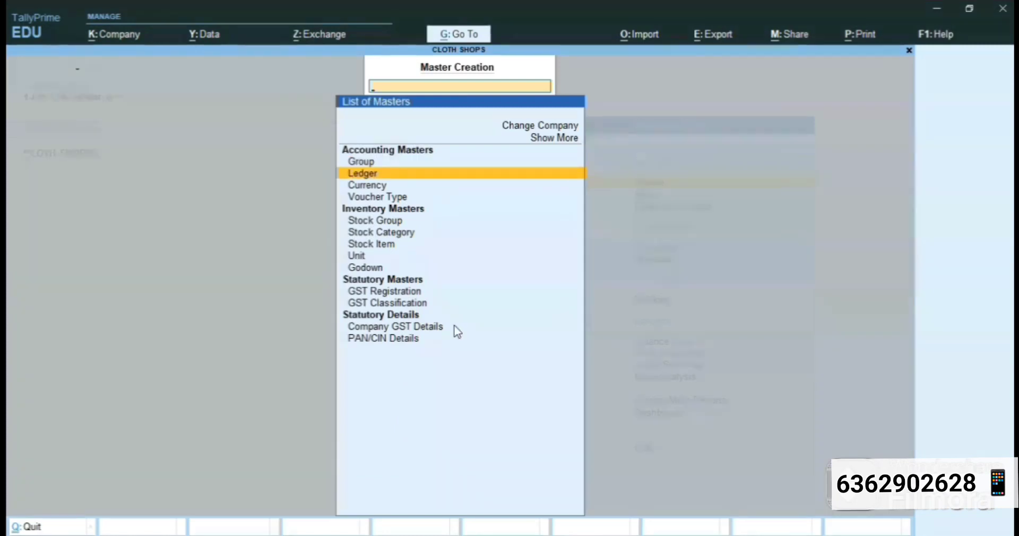
key(Return)
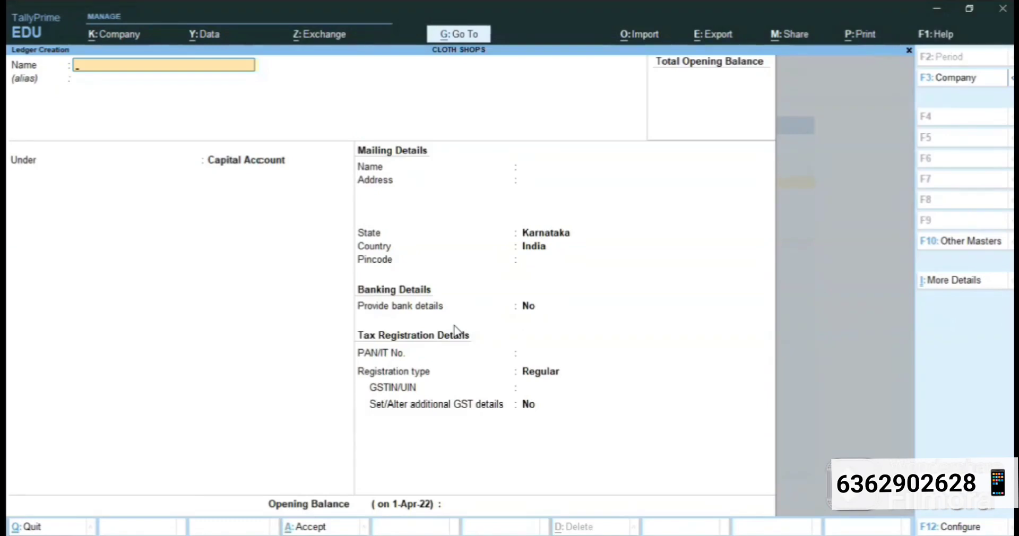
key(alt+Tab)
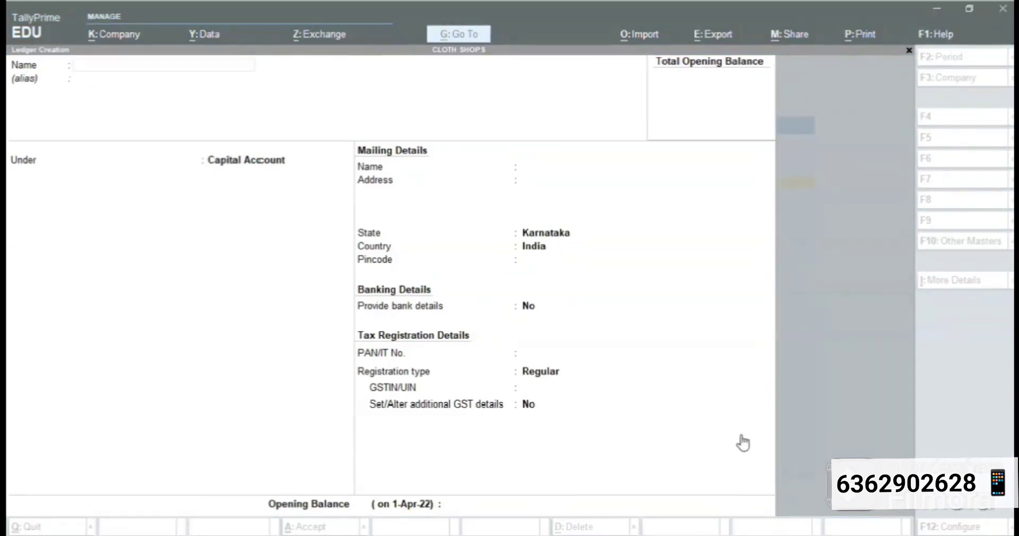
click(346, 416)
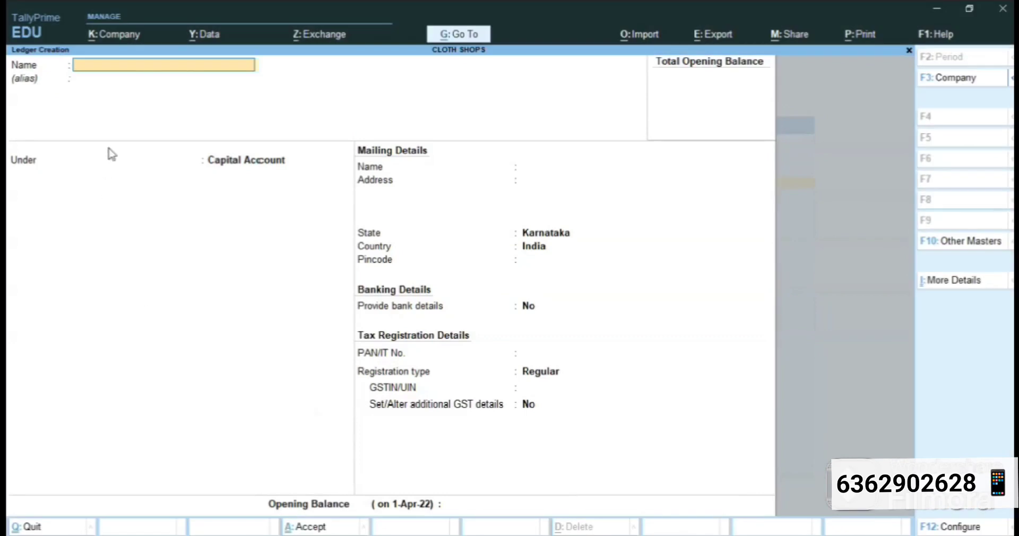
text(Sbi)
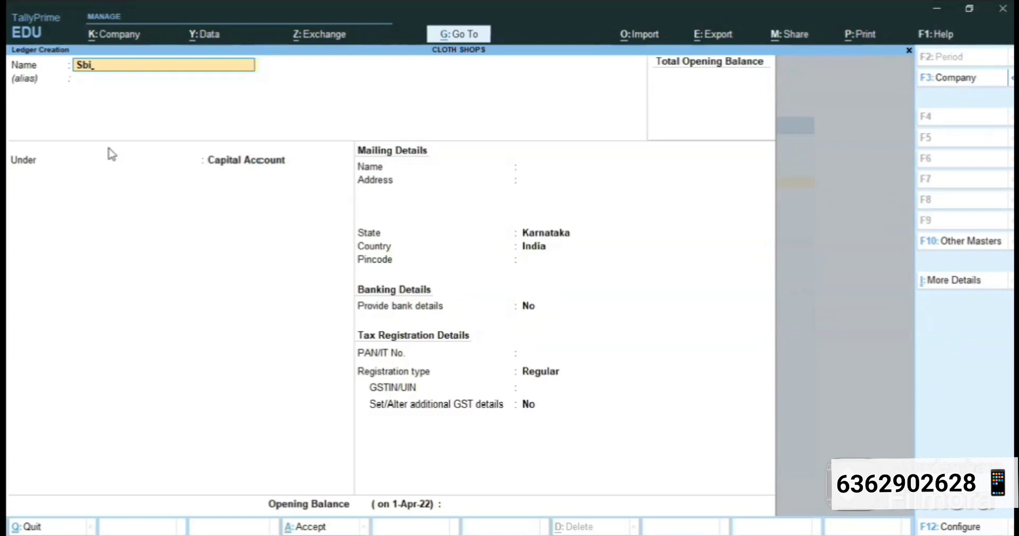
key(Return)
key(Return)
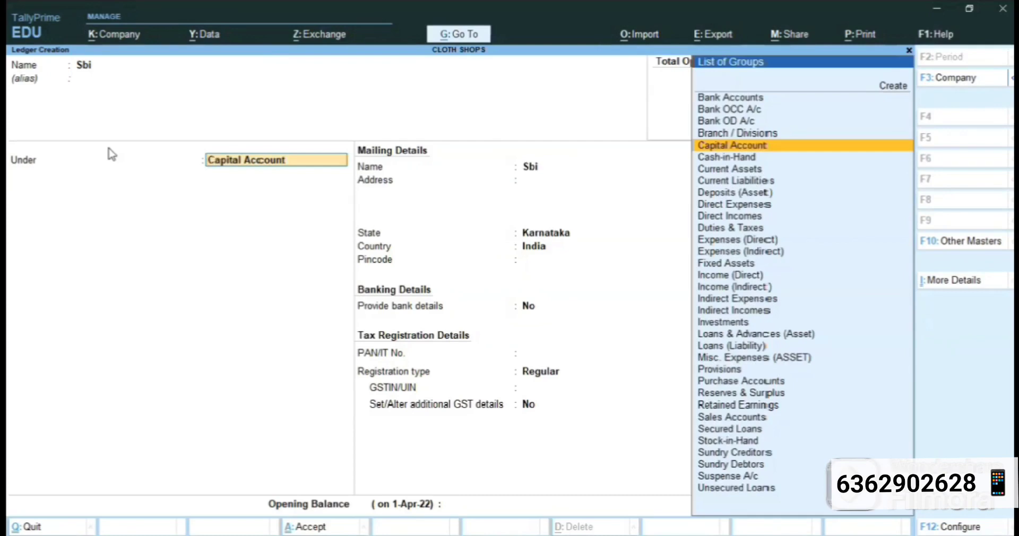
- Look through the bank-related groups and place the Sbi ledger under Bank Accounts
text(Bank)
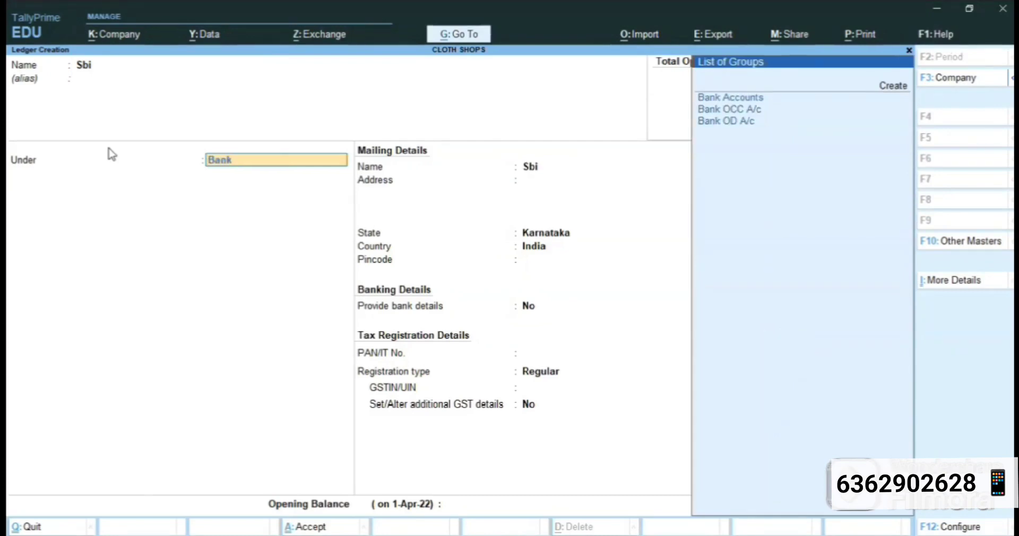
key(Down)
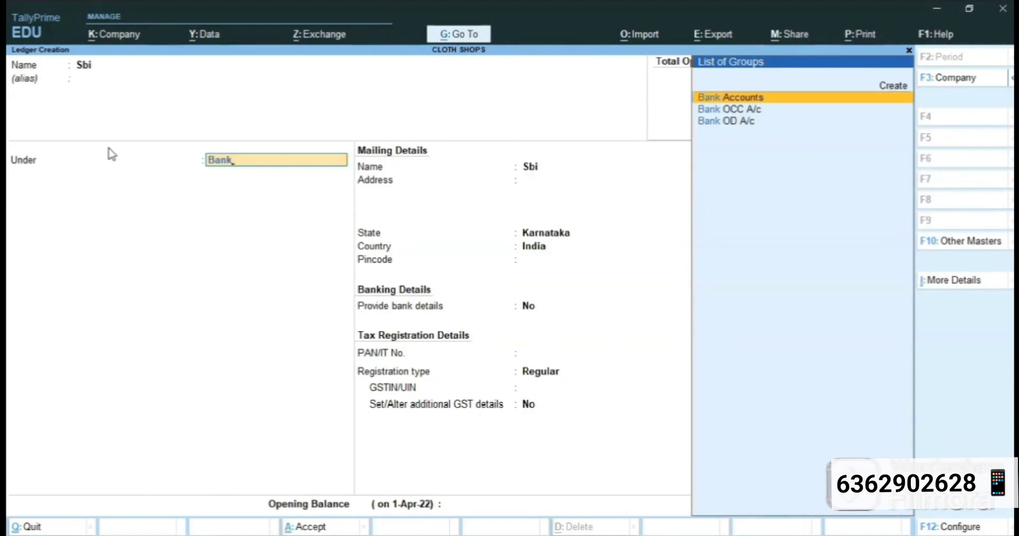
key(Down)
key(Down)
key(Up)
key(Up)
key(Down)
key(Down)
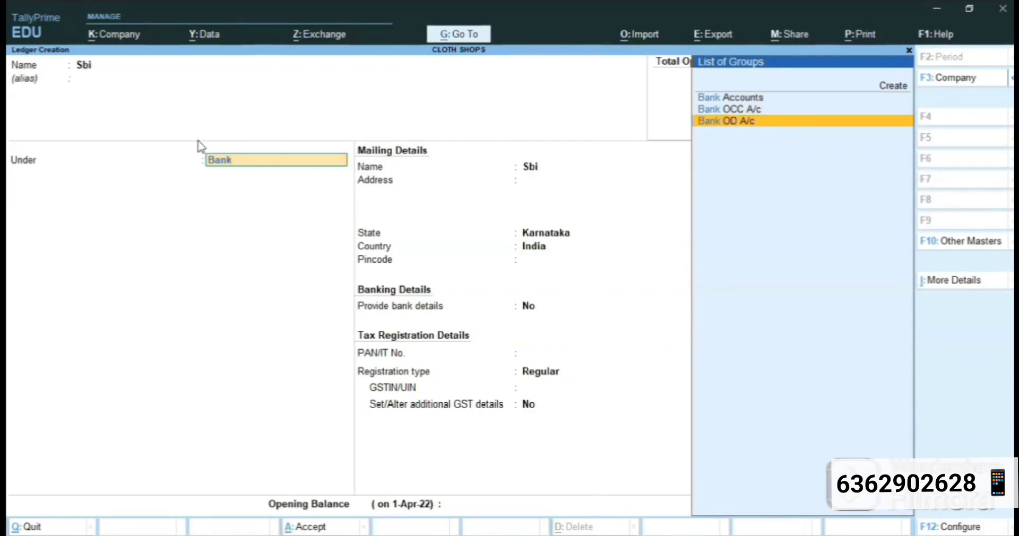
key(Up)
key(Up)
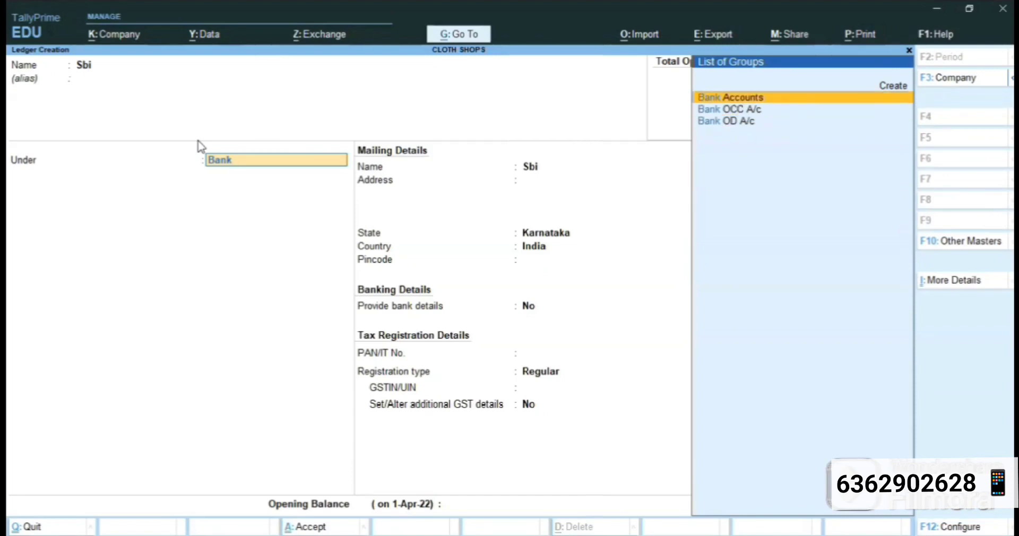
key(Return)
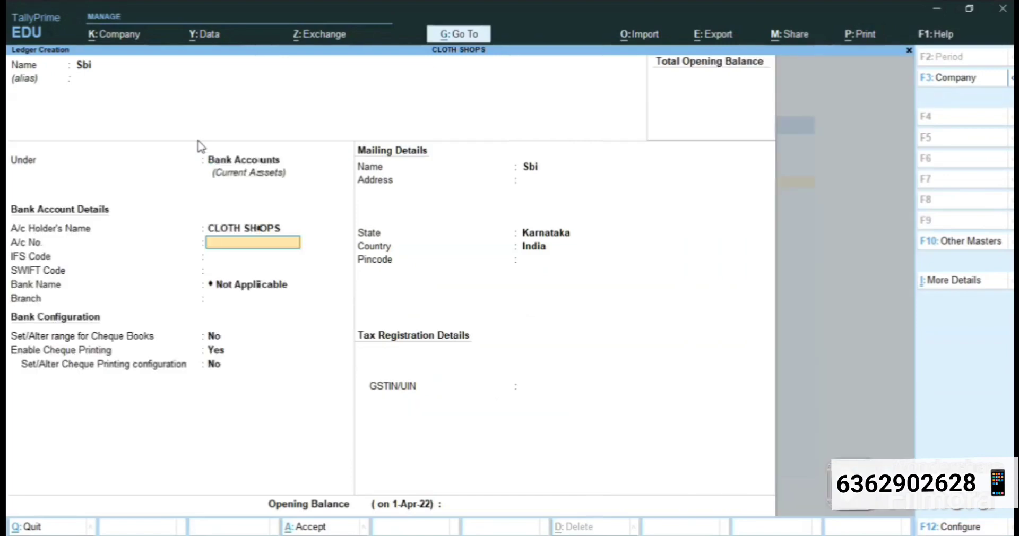
- Fill in the bank account number and the IFS code JHHKLH46546 for the Sbi ledger
text(54465454)
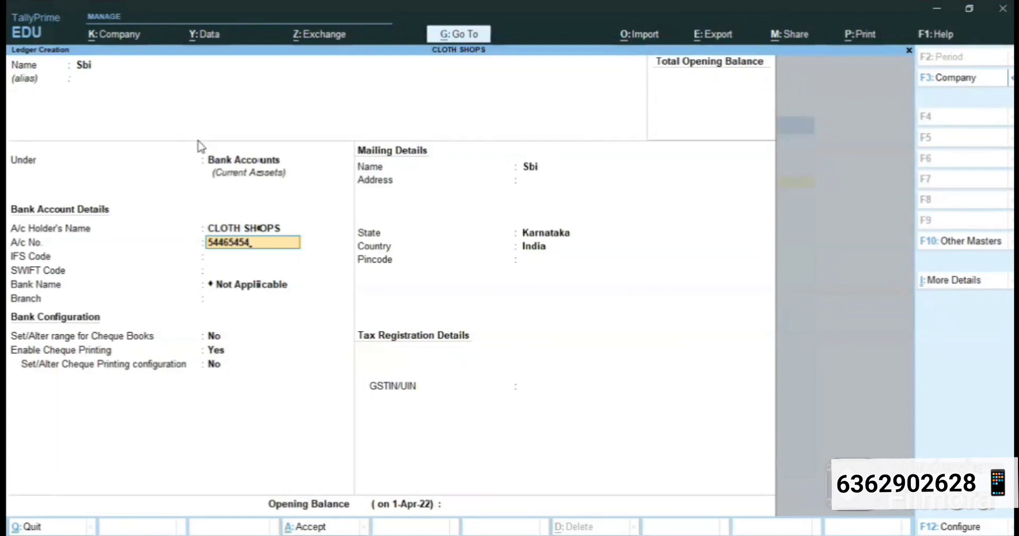
key(Return)
text(JHHKLH46546)
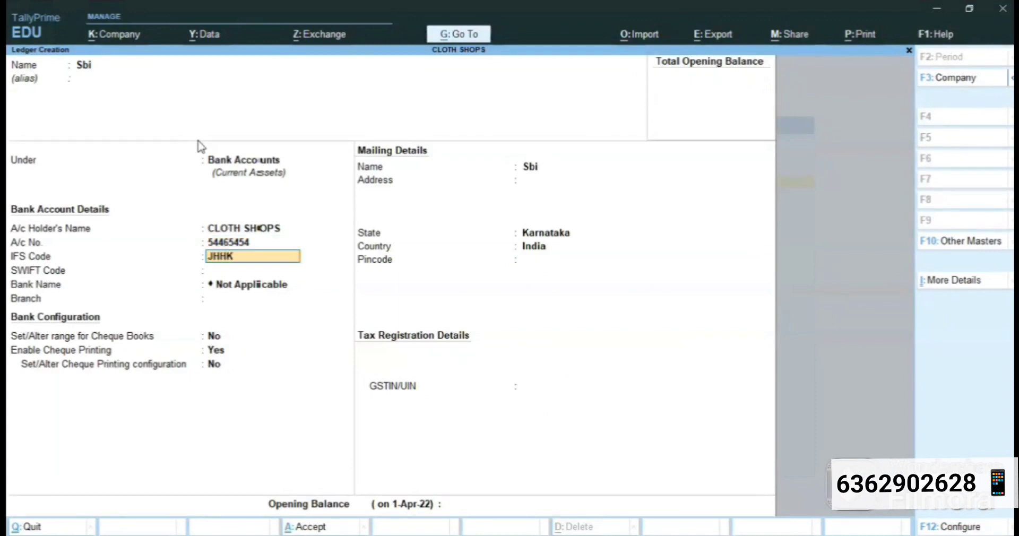
key(Return)
- Keep the remaining bank fields and cheque settings at their defaults, with cheque printing enabled, and save the Sbi ledger
key(Return)
key(Return)
key(Return)
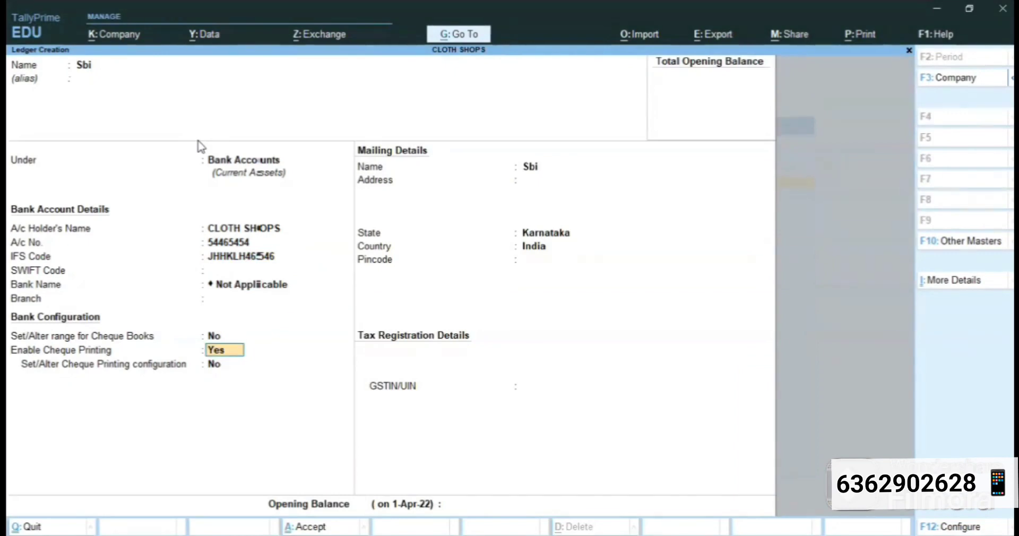
key(Return)
key(Return)
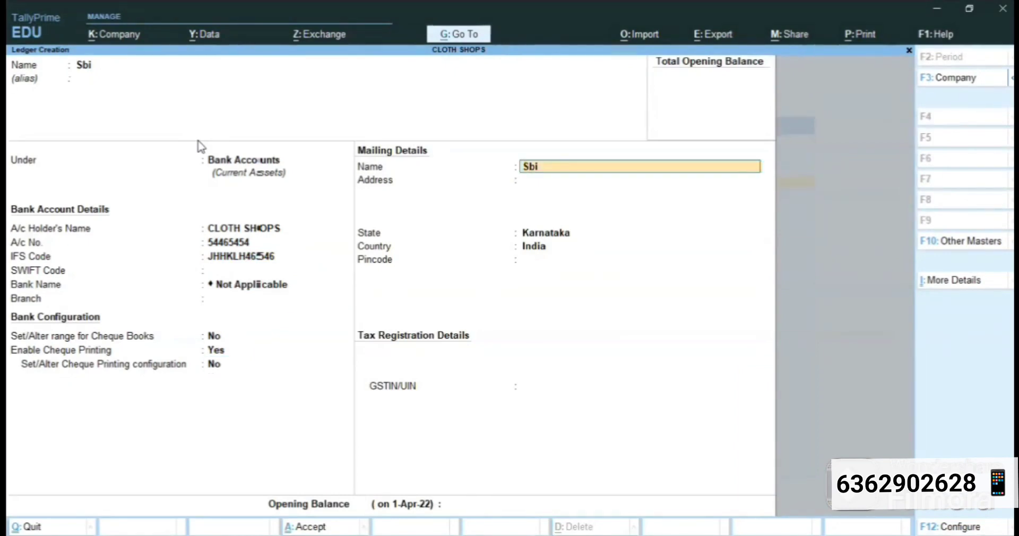
key(ctrl+a)
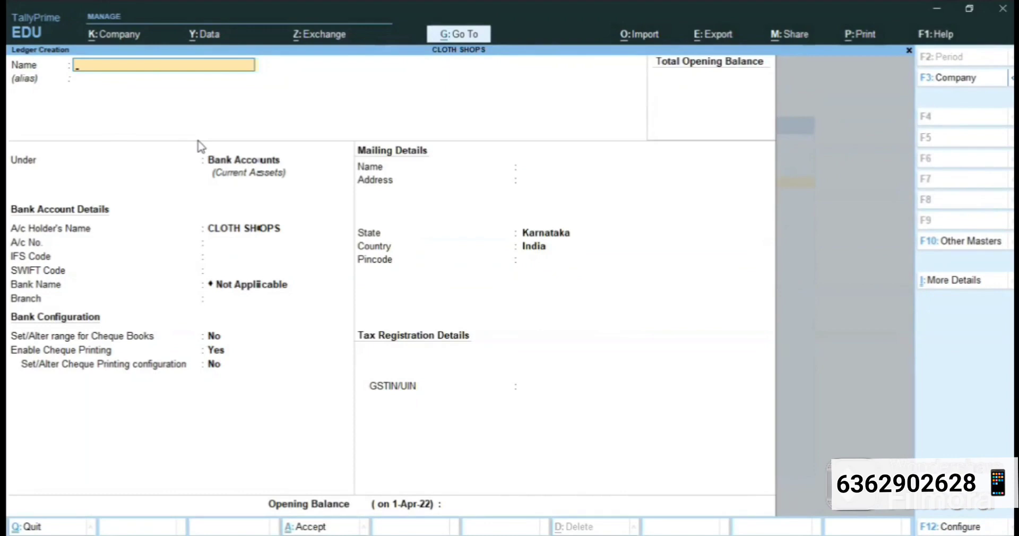
- Begin another ledger named Hdfc with no alias, keeping it under Bank Accounts
text(Hdfc)
key(Return)
key(Return)
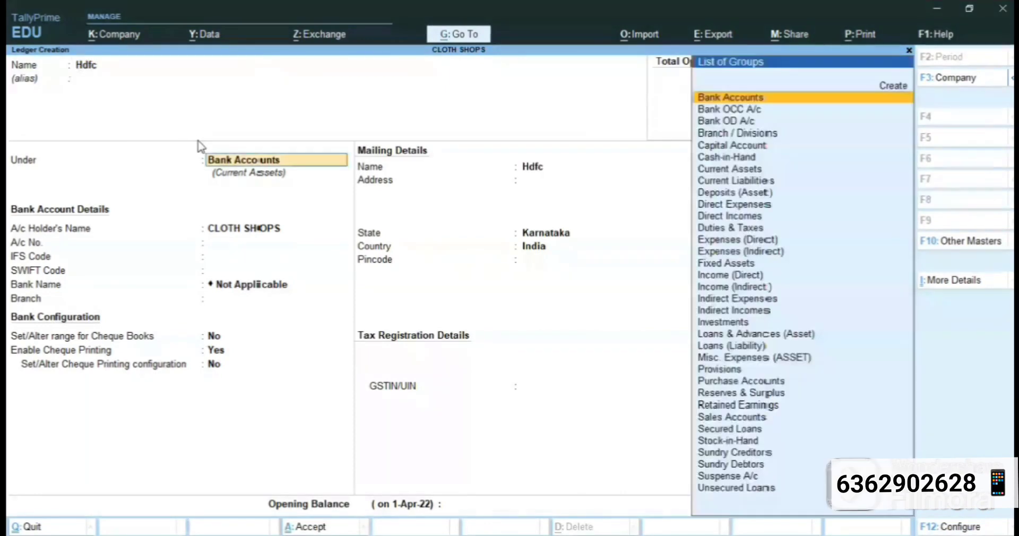
key(Return)
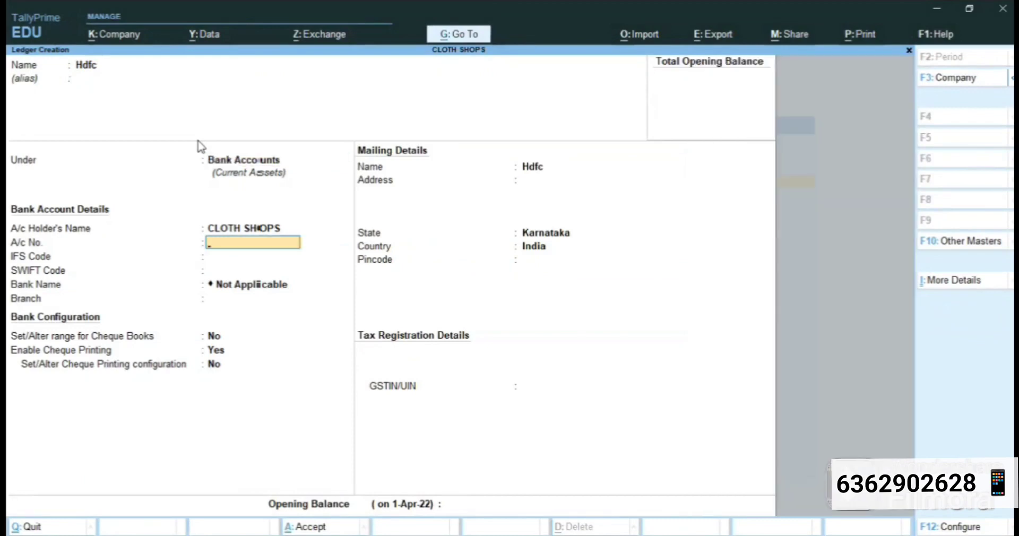
- Enter the bank account number and the IFS code HJKHJ465456 for the Hdfc ledger
text(56445)
key(Return)
text(HJKHJ465456)
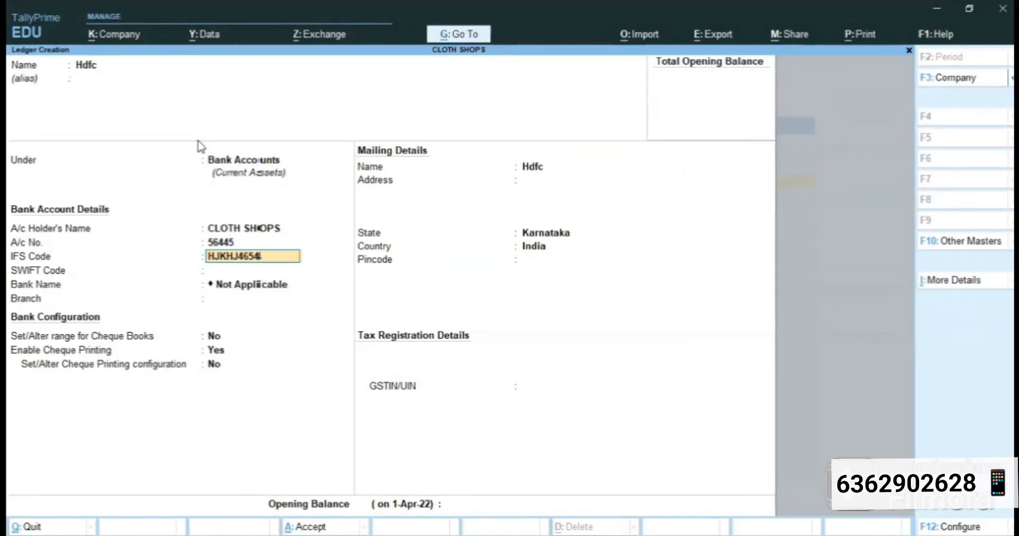
key(Return)
- Save the Hdfc ledger with its remaining bank fields at their defaults and quit ledger creation, returning to the list of masters
key(Return)
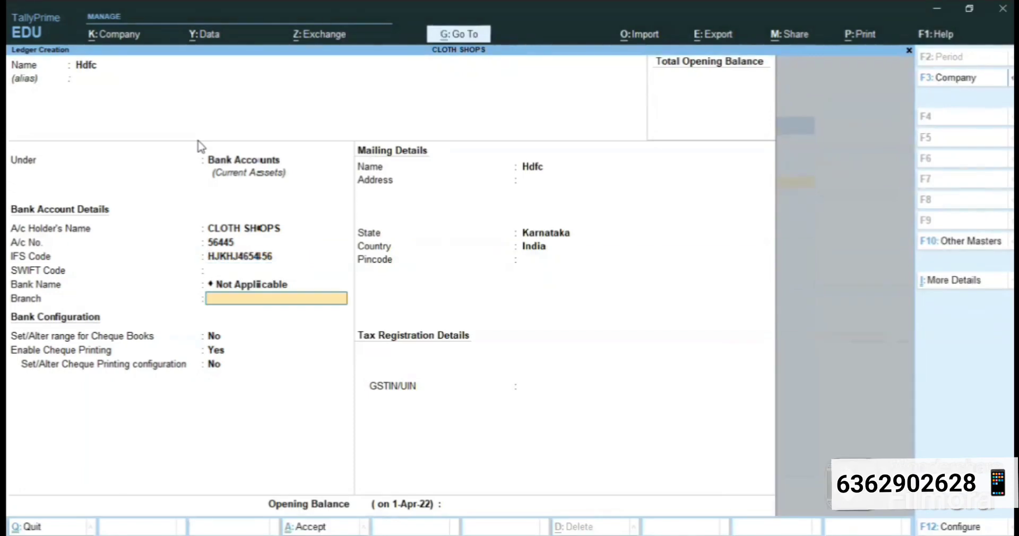
key(Return)
key(Return)
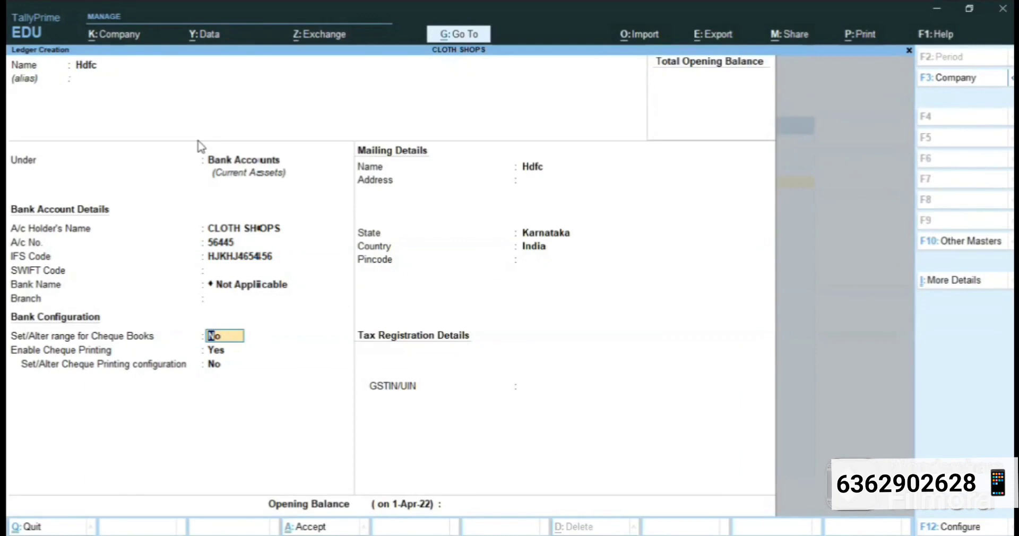
key(ctrl)
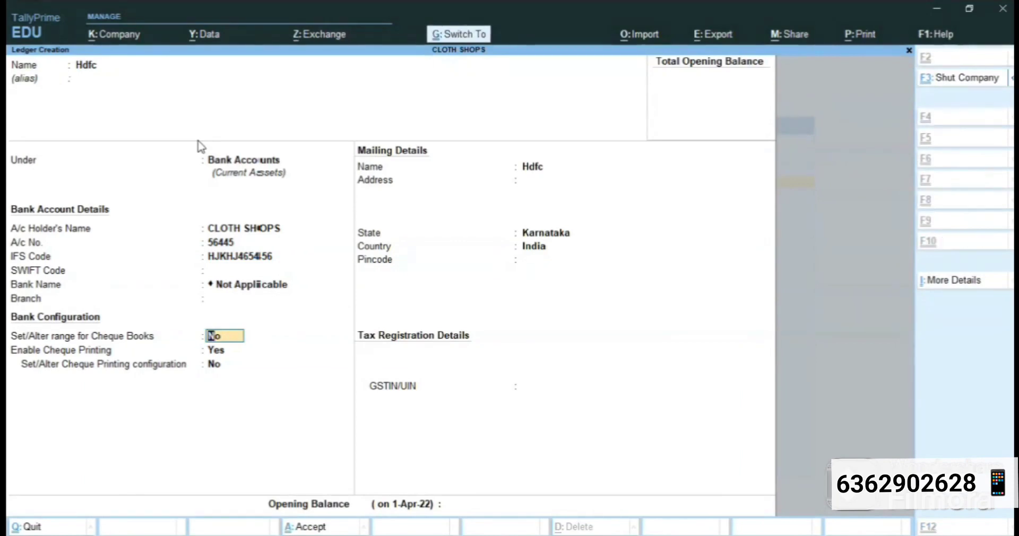
key(ctrl+a)
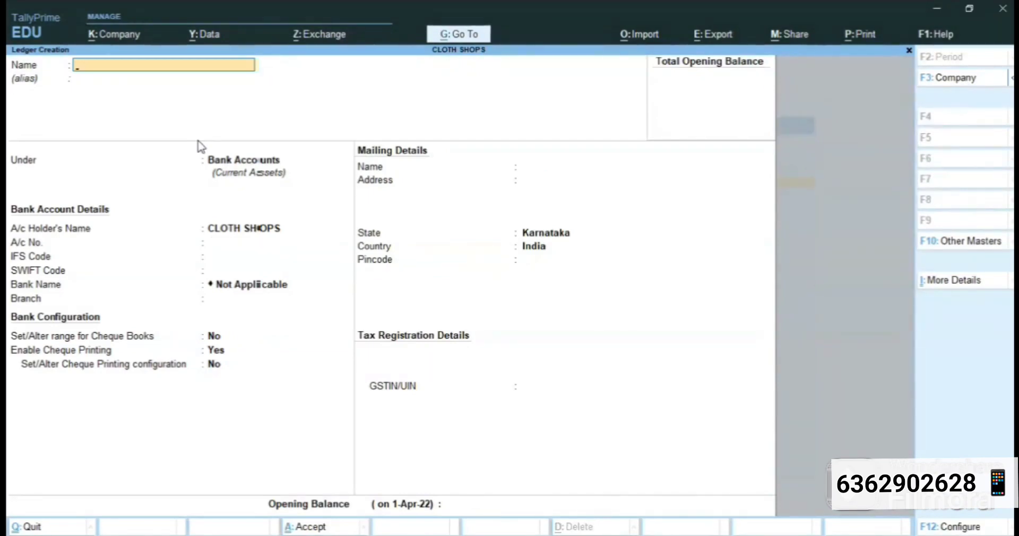
key(Escape)
key(y)
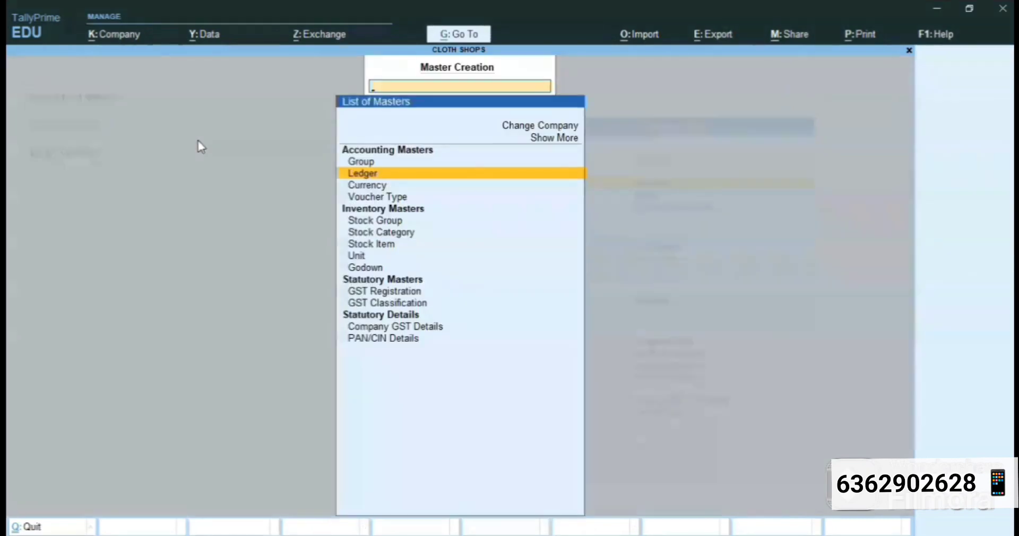
- View the company's existing ledgers in the master alteration list and return to the main menu
key(Escape)
key(Down)
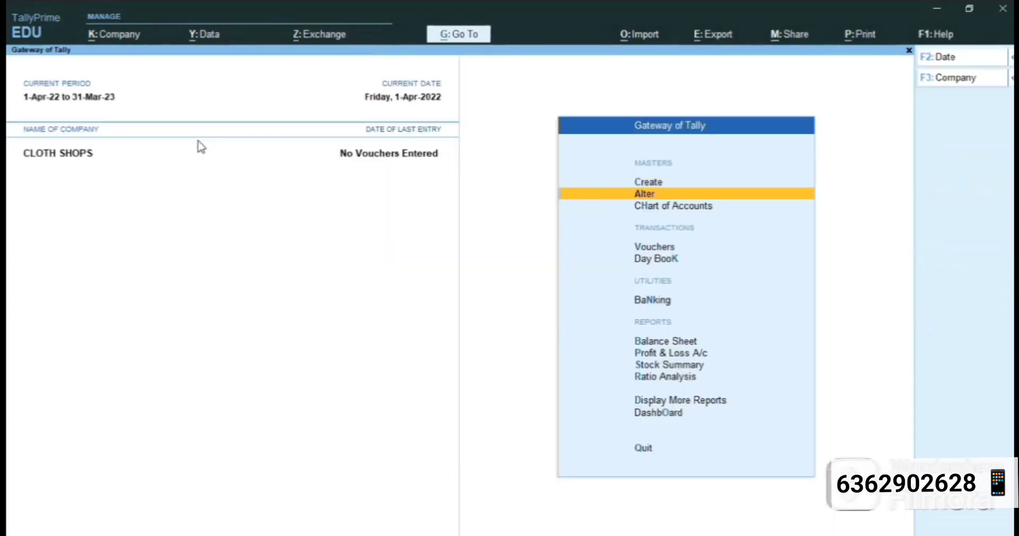
key(Return)
key(Return)
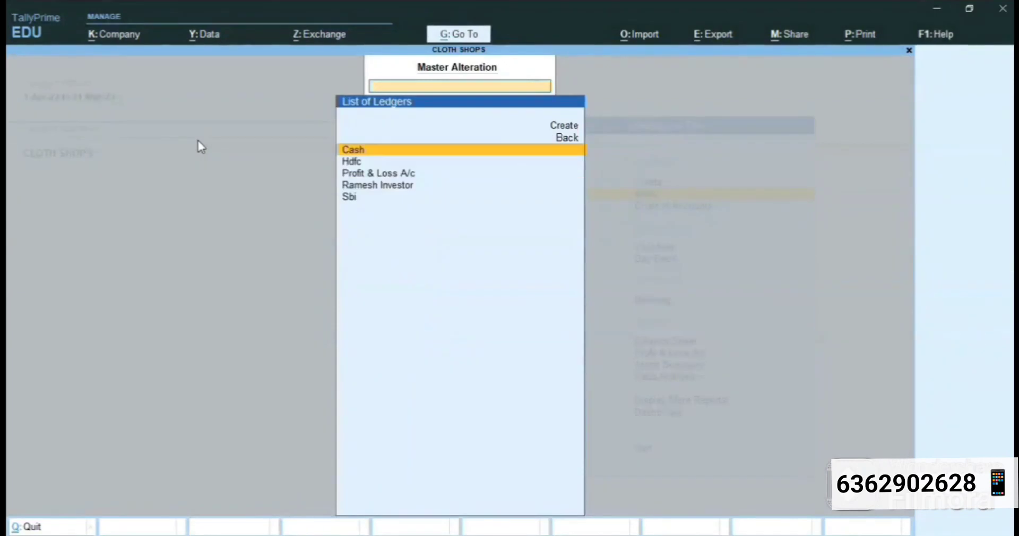
key(Escape)
key(Escape)
- Start a new ledger named DRD TRADERS SALES under the Sales Accounts group
key(Up)
key(Return)
key(Down)
key(Return)
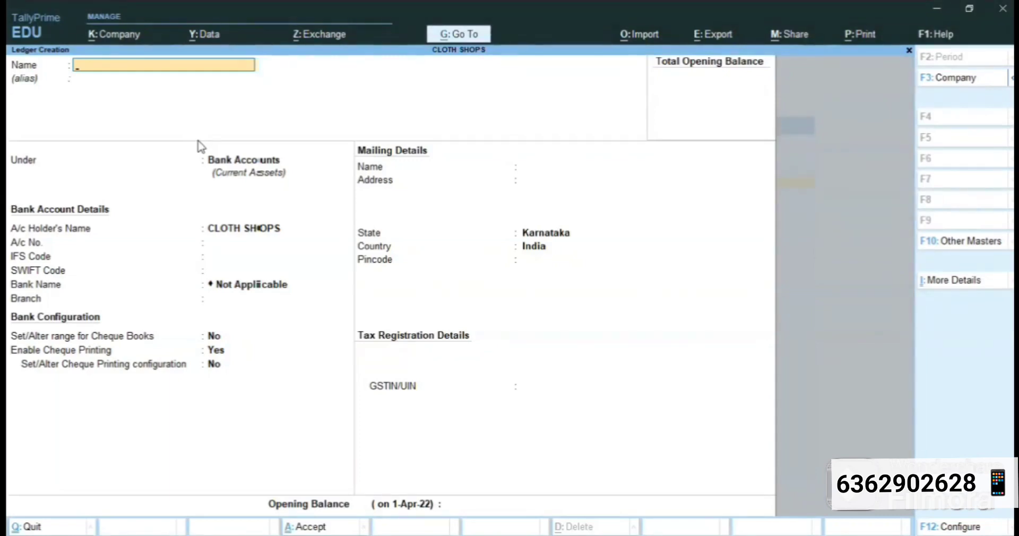
text(Drd)
key(BackSpace)
key(BackSpace)
text(RD TRADERS)
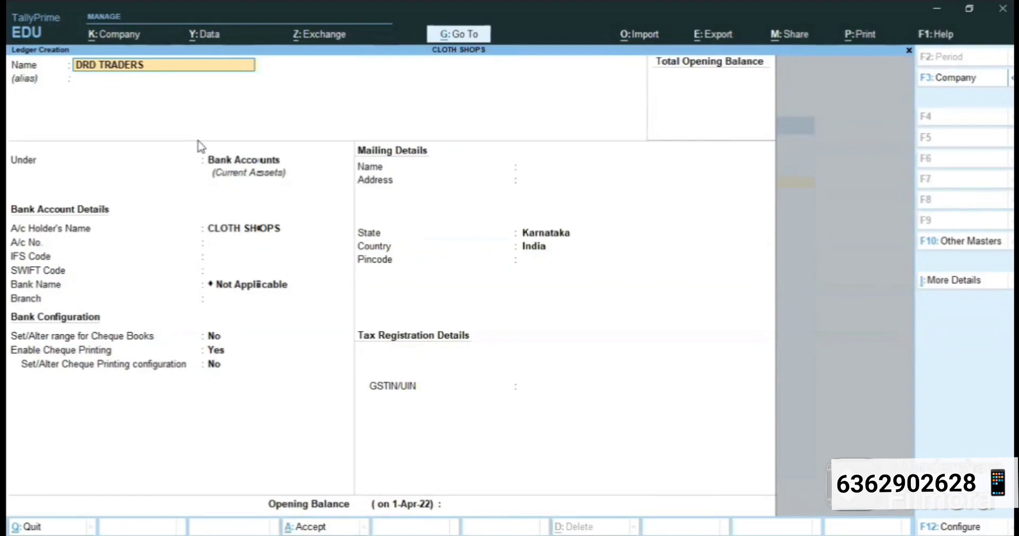
text( SALES)
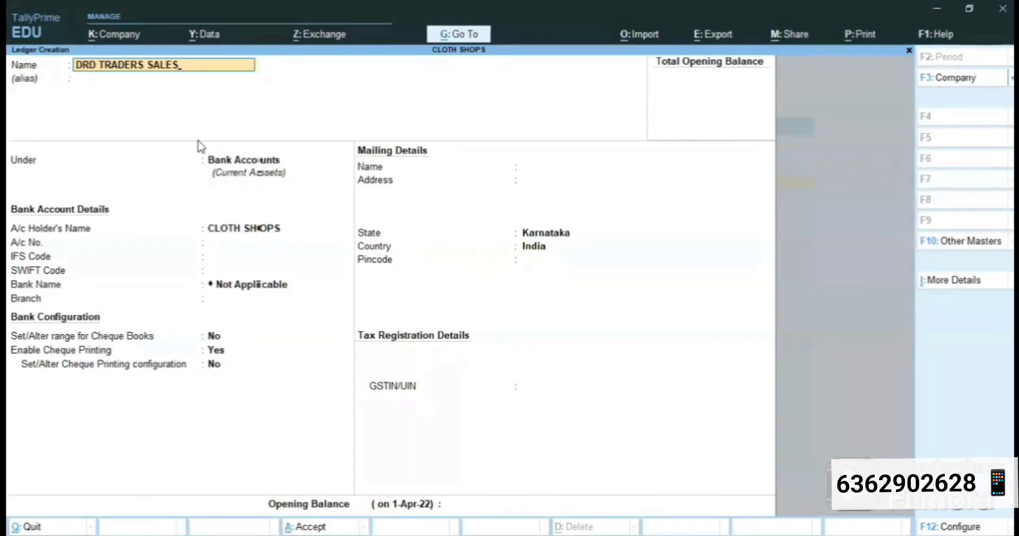
key(Return)
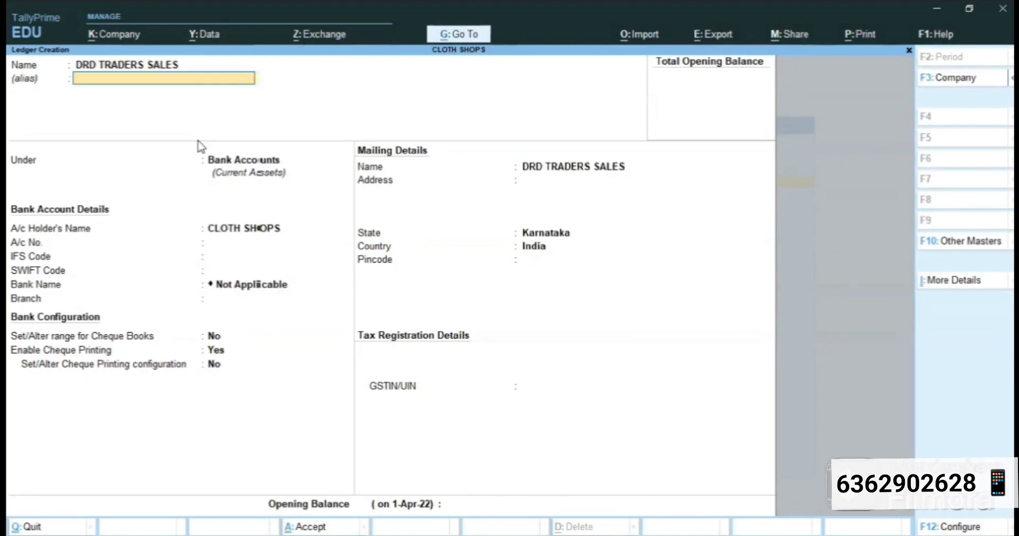
key(Return)
text(SA)
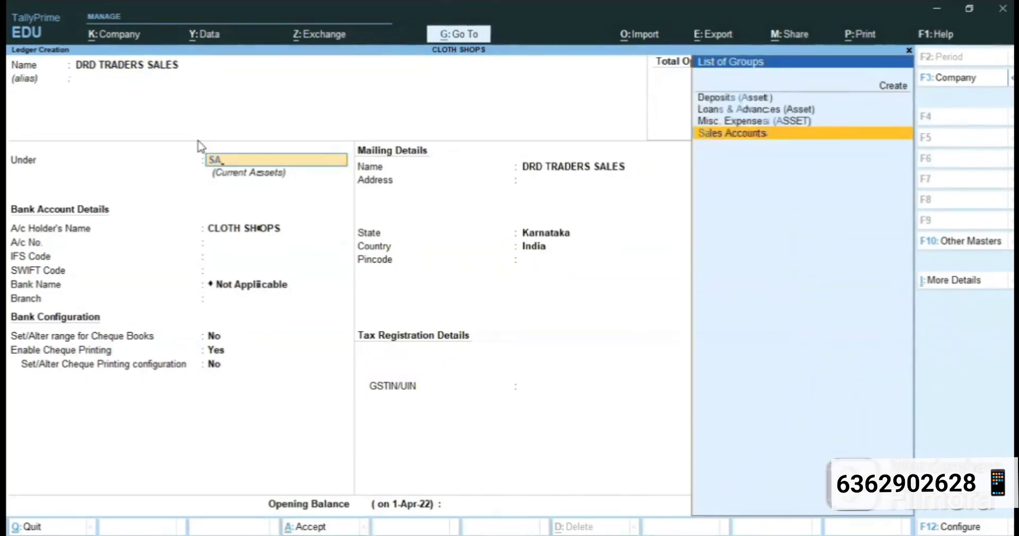
key(Return)
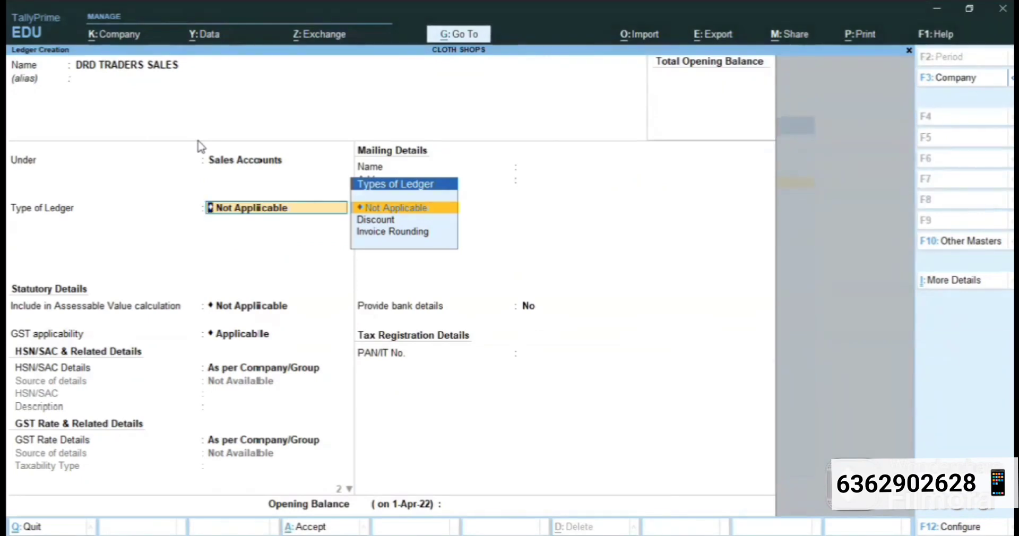
- Set the DRD TRADERS SALES ledger's type of supply to Goods, keep the other defaults, and save it
key(Return)
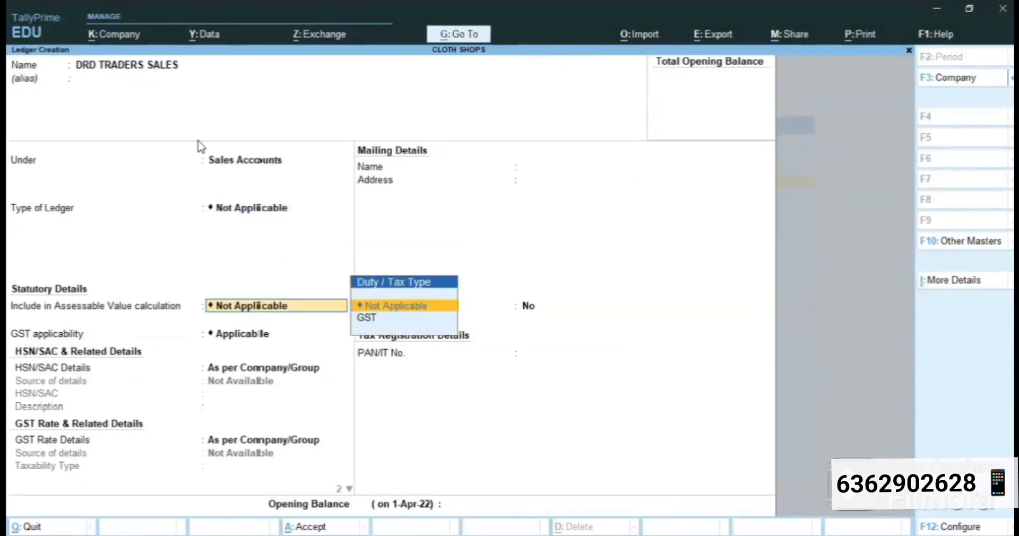
key(Return)
key(Return)
key(Return)
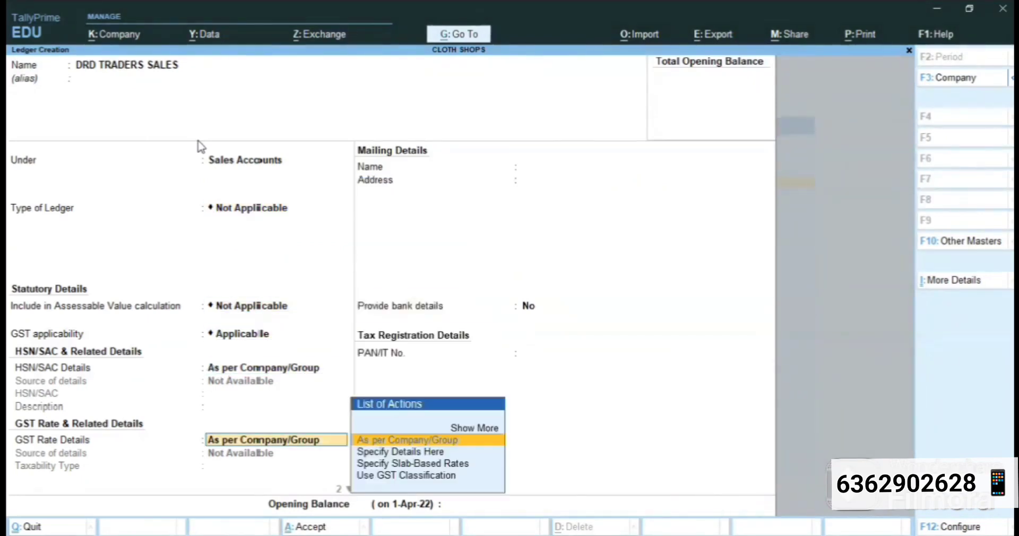
key(Return)
key(Return)
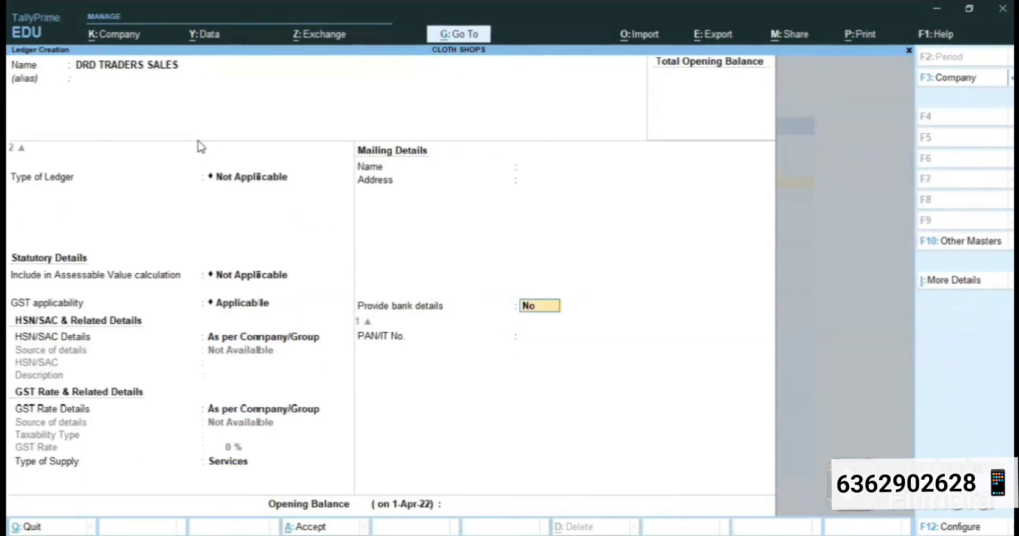
key(BackSpace)
key(Up)
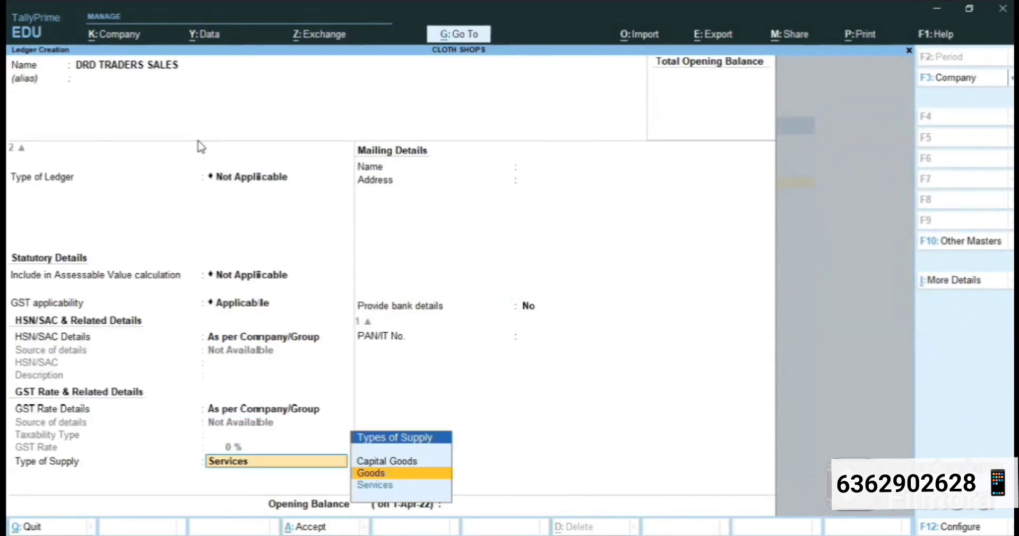
key(Return)
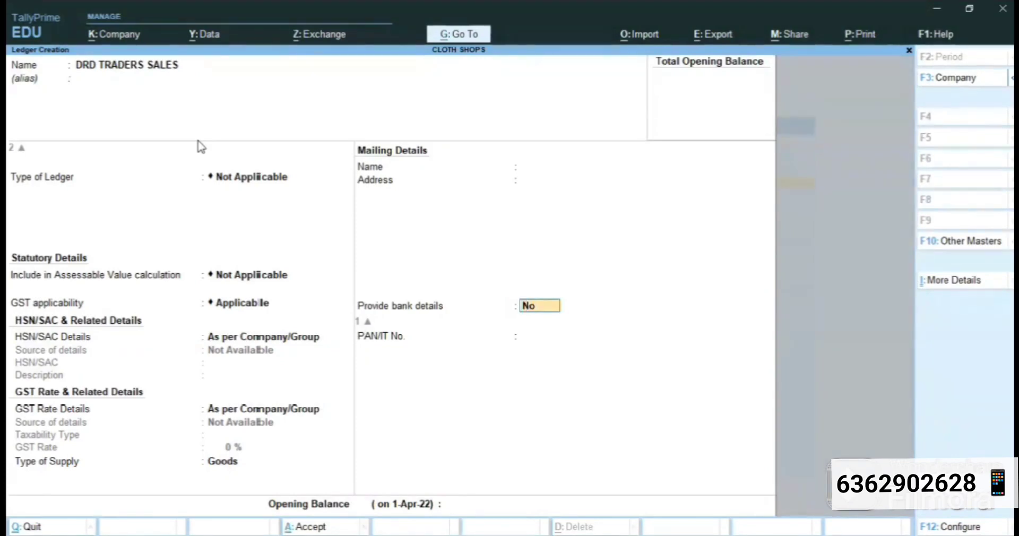
key(Return)
key(Return)
key(Return)
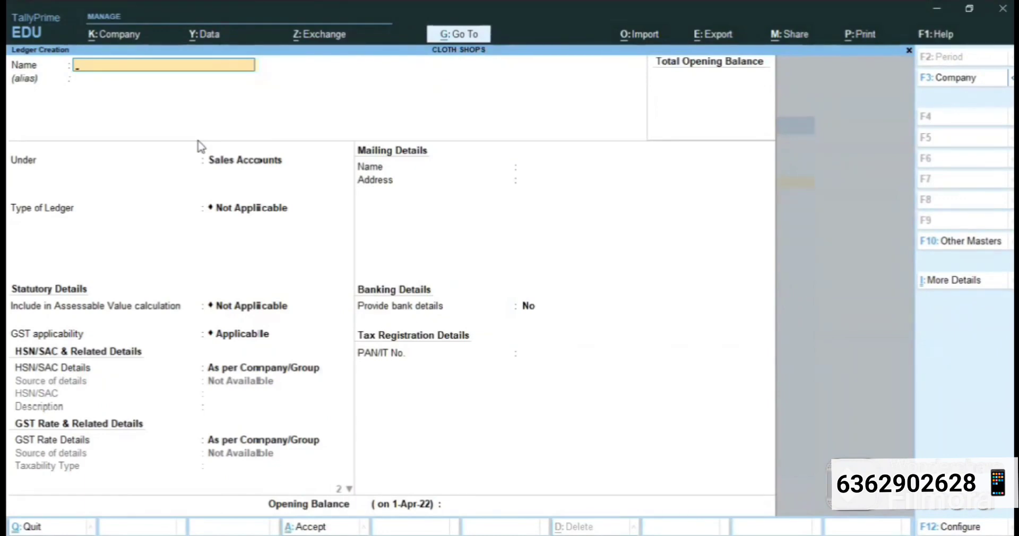
- Name the next ledger RETAIL SALES, keeping it under Sales Accounts with ledger type Not Applicable
text(RETAIL SALES)
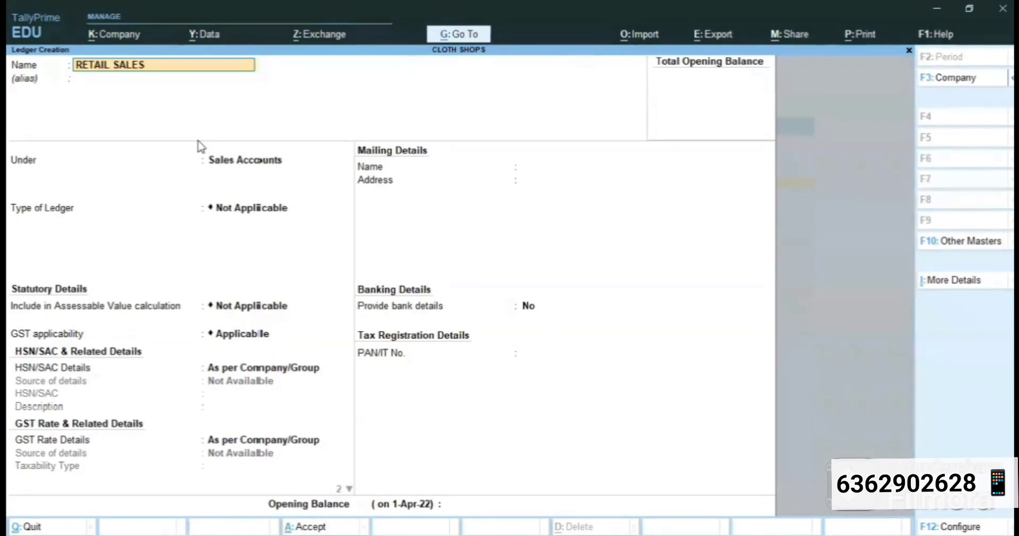
key(Return)
key(Return)
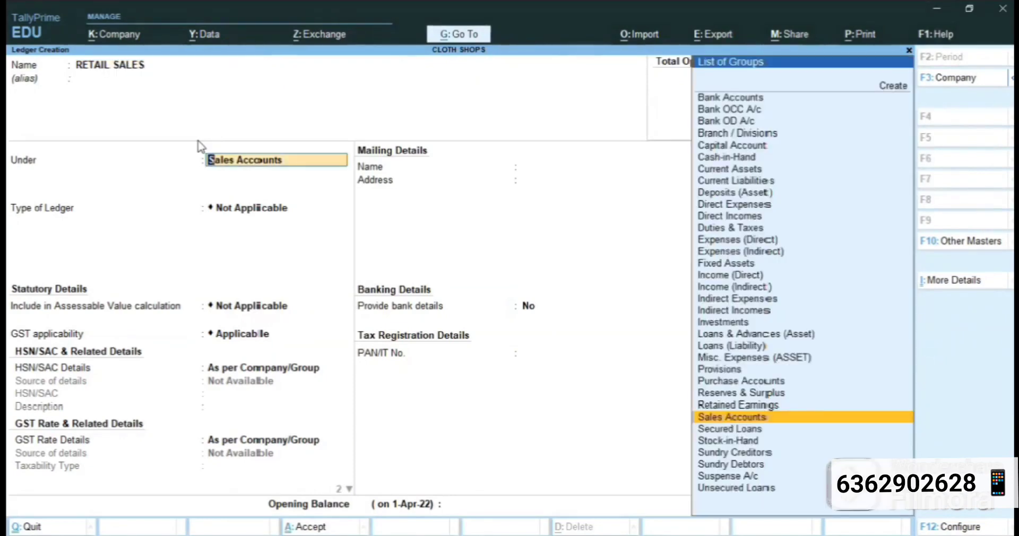
key(Return)
key(Return)
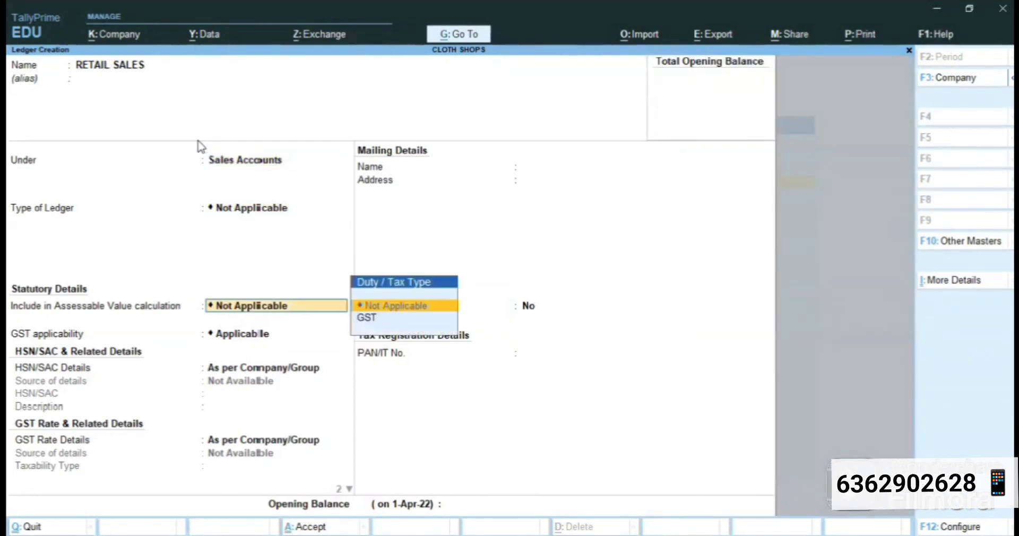
- Set the RETAIL SALES ledger's type of supply to Goods, keep the default GST details, and save it
key(Return)
key(Return)
key(Return)
key(Return)
key(Up)
key(Return)
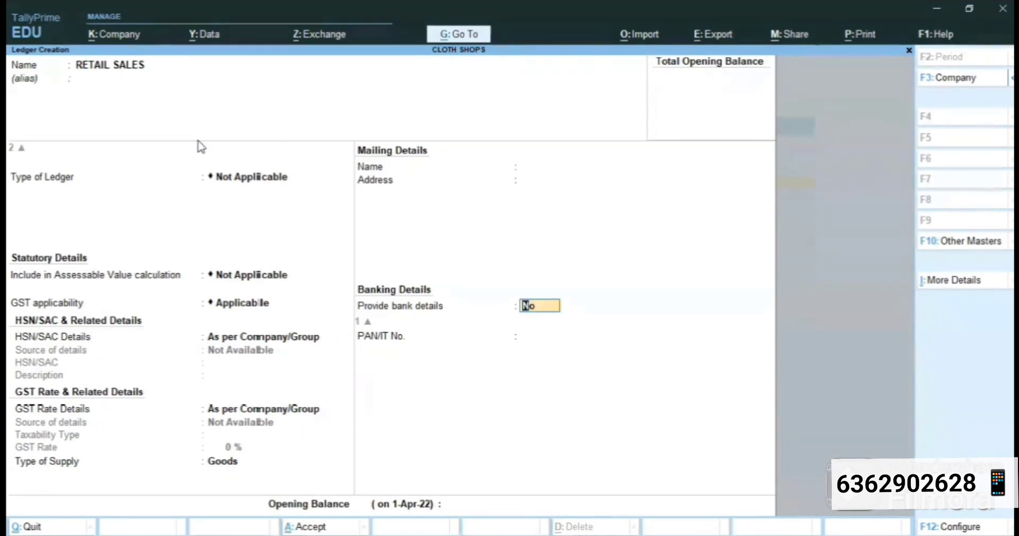
key(Return)
key(Return)
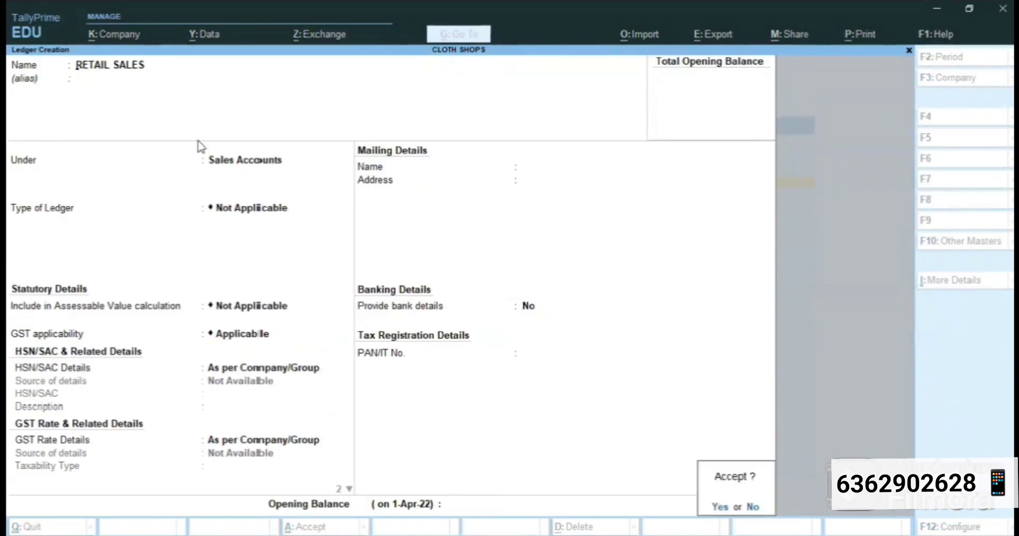
key(Return)
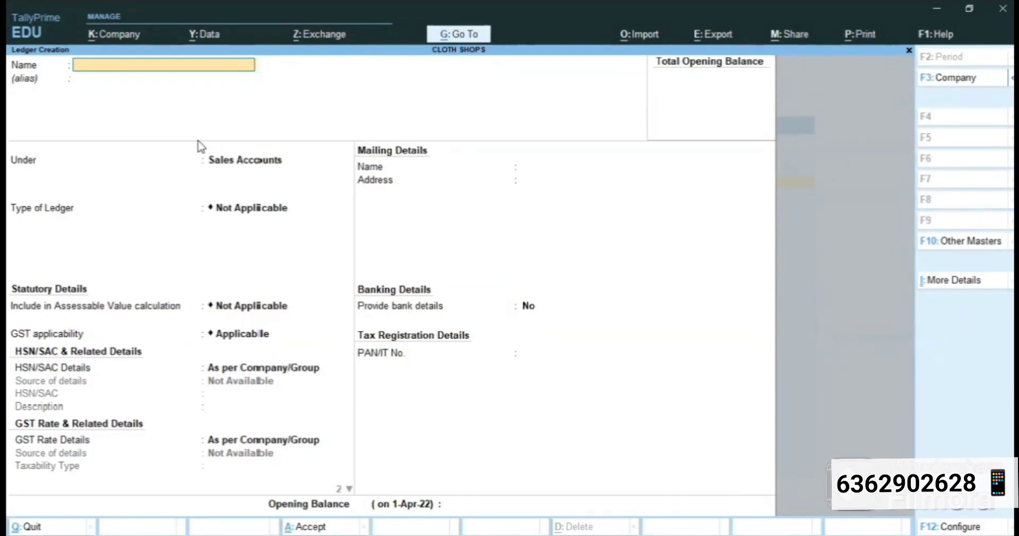
- Name the next ledger RITU TRADERS PURCHASE and place it under the Purchase Accounts group
text(RITU TRADERS P)
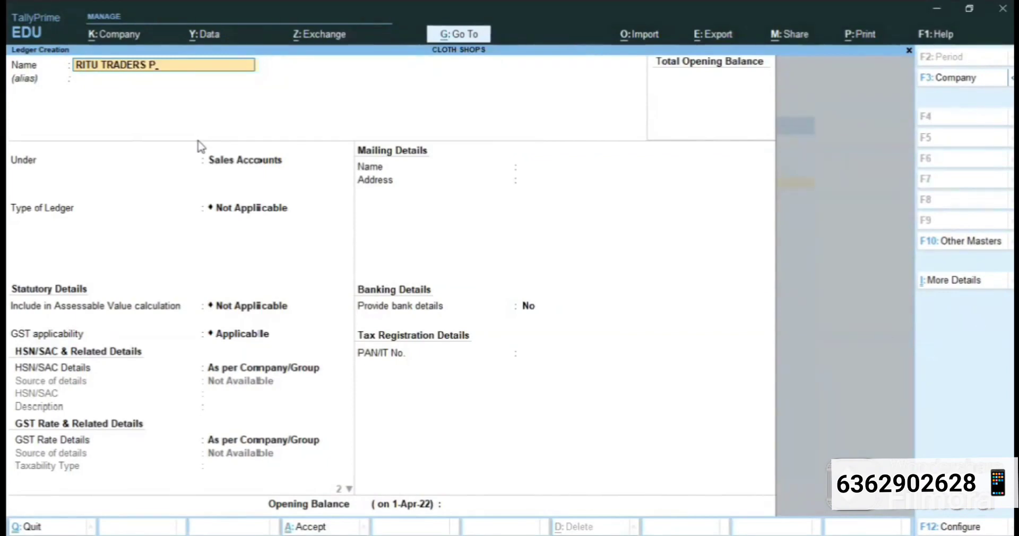
text(URCHASE)
key(Return)
key(Return)
text(PUR)
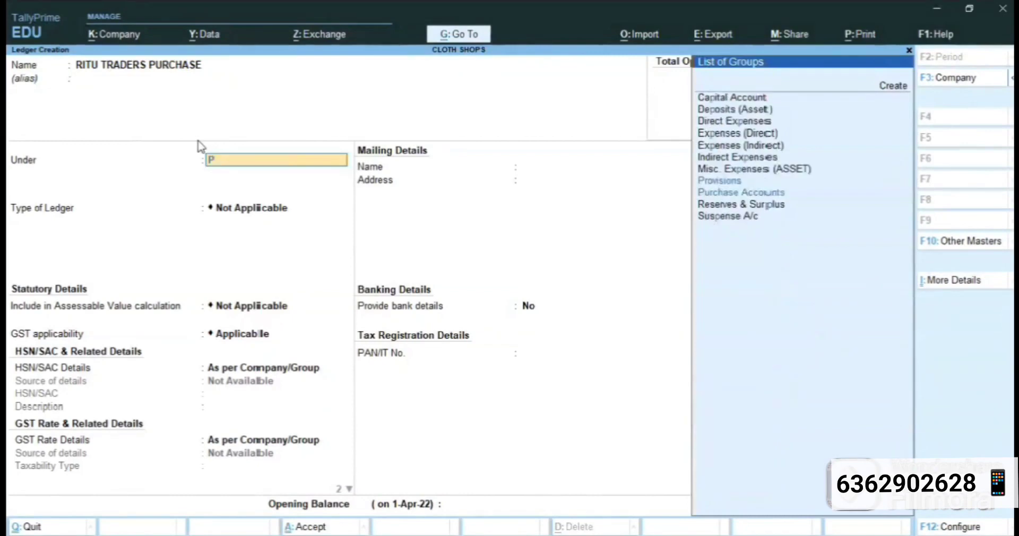
key(Return)
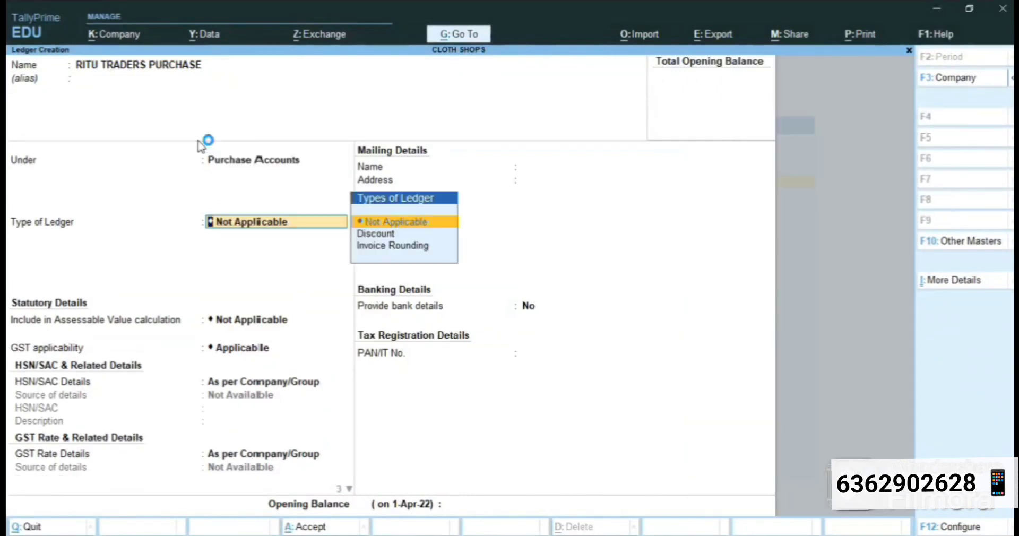
- Set the RITU TRADERS PURCHASE ledger's type of supply to Goods, keep the other defaults, and save it
key(Return)
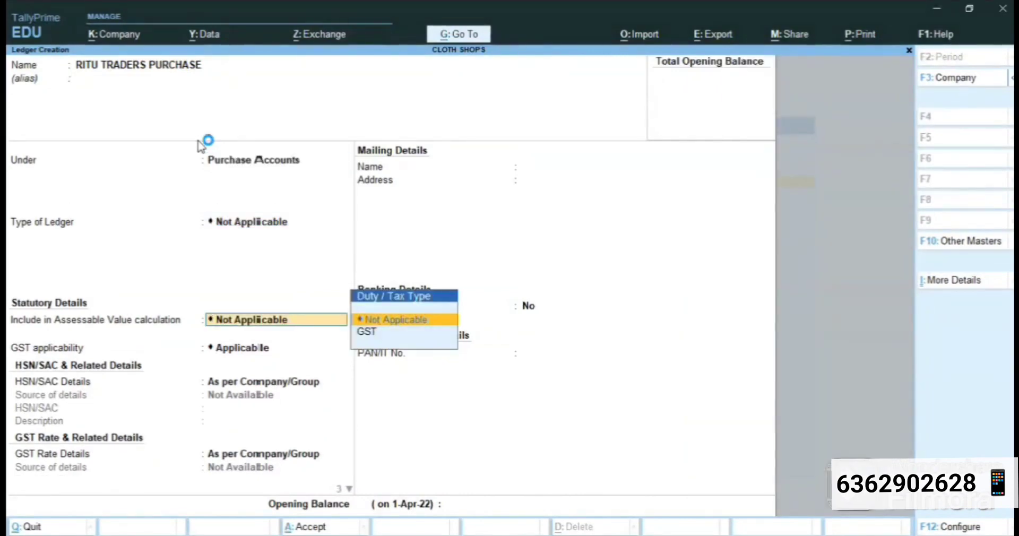
key(Return)
key(Return)
key(Return)
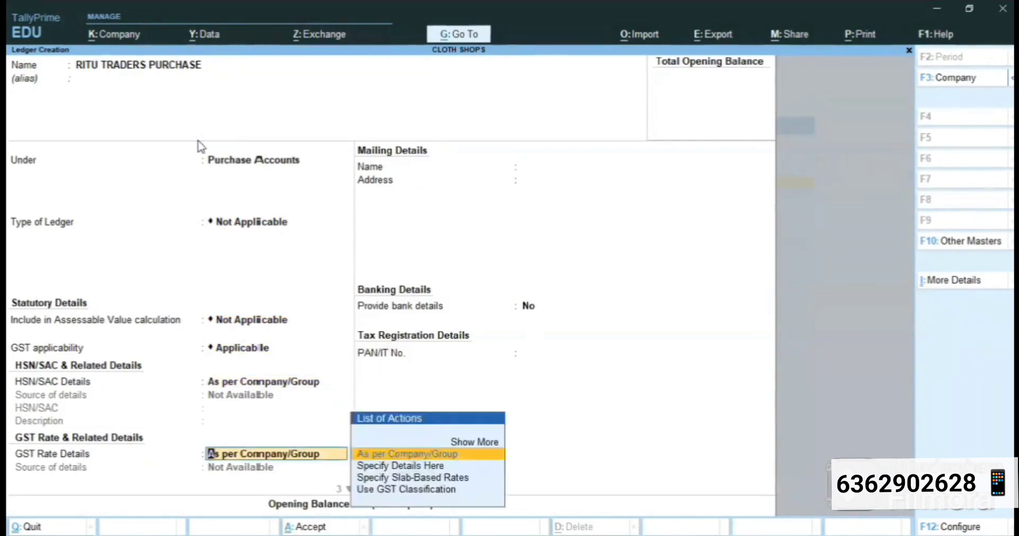
key(Return)
key(Up)
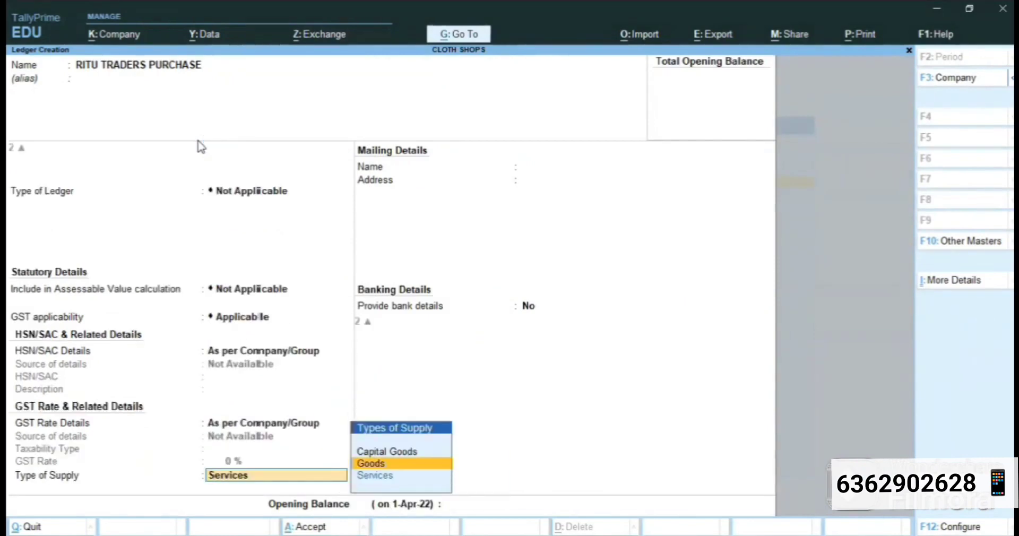
key(Return)
key(ctrl)
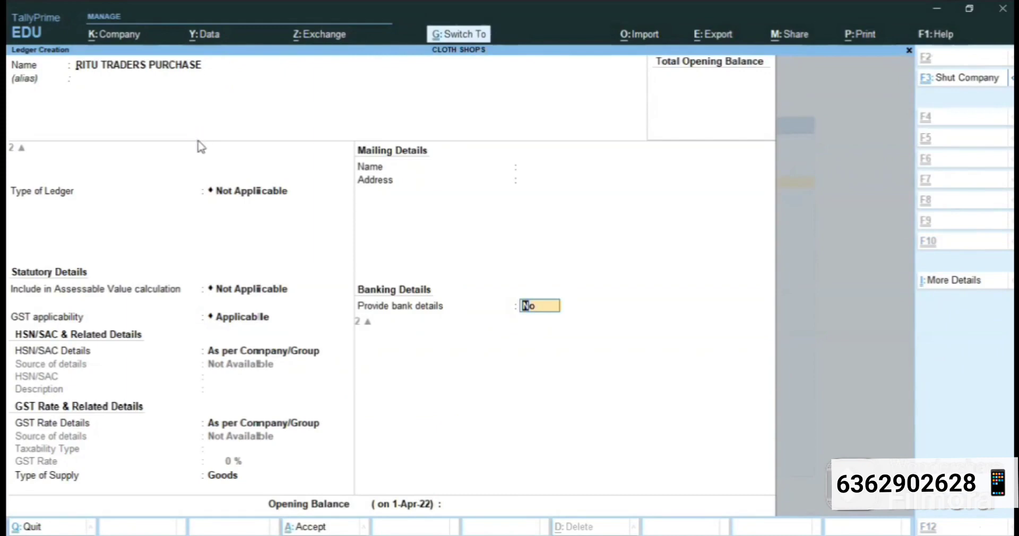
key(ctrl+a)
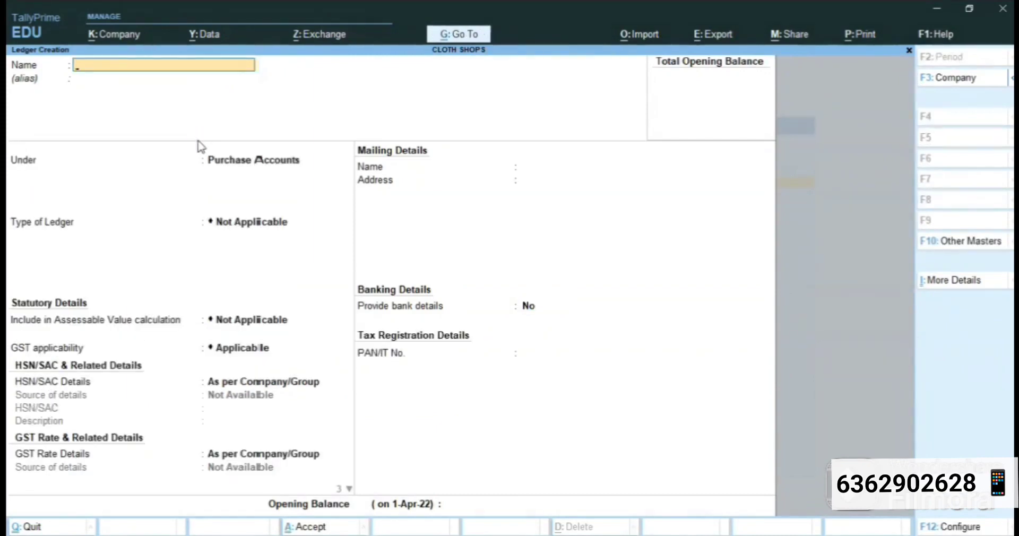
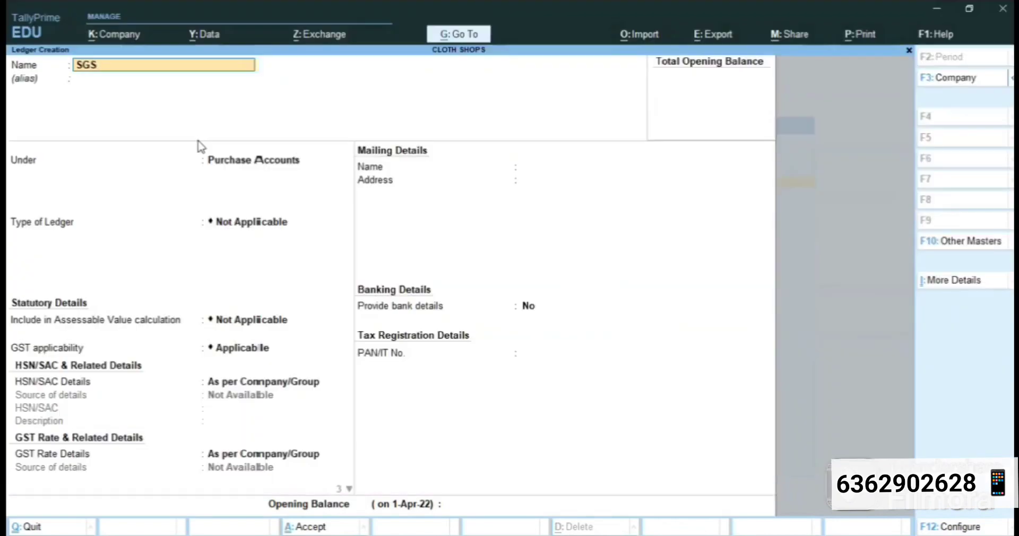
- Name the next ledger SGST and place it under the Duties & Taxes group
text(T)
key(Return)
key(Return)
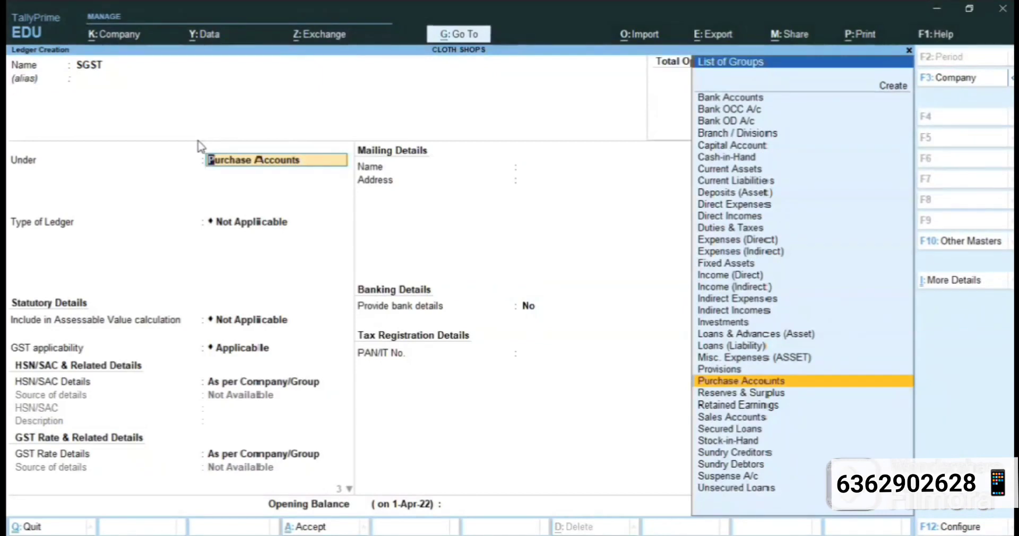
text(DUT)
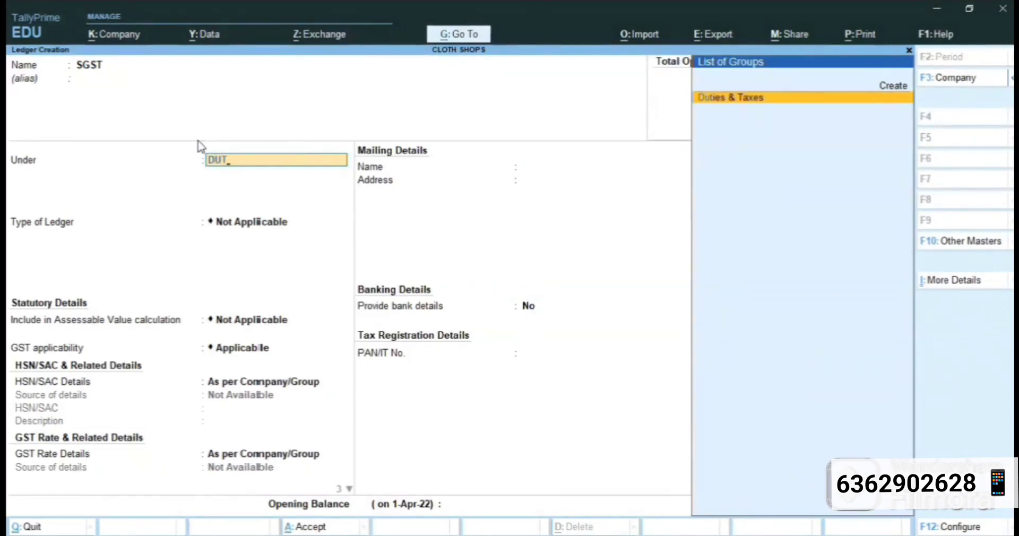
key(Return)
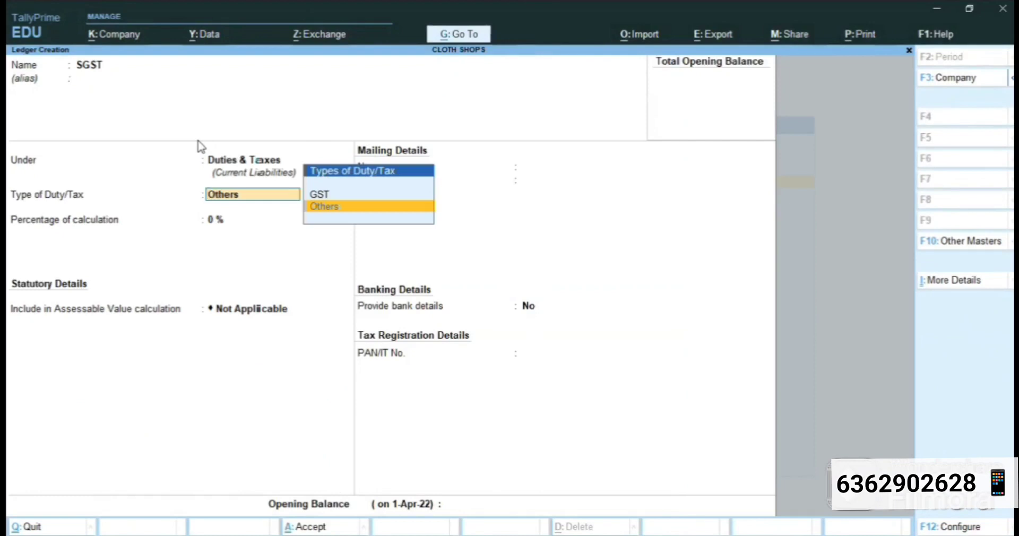
- Set the SGST ledger's type of duty to GST and tax type to SGST/UTGST, keep the other defaults, and save it
key(Up)
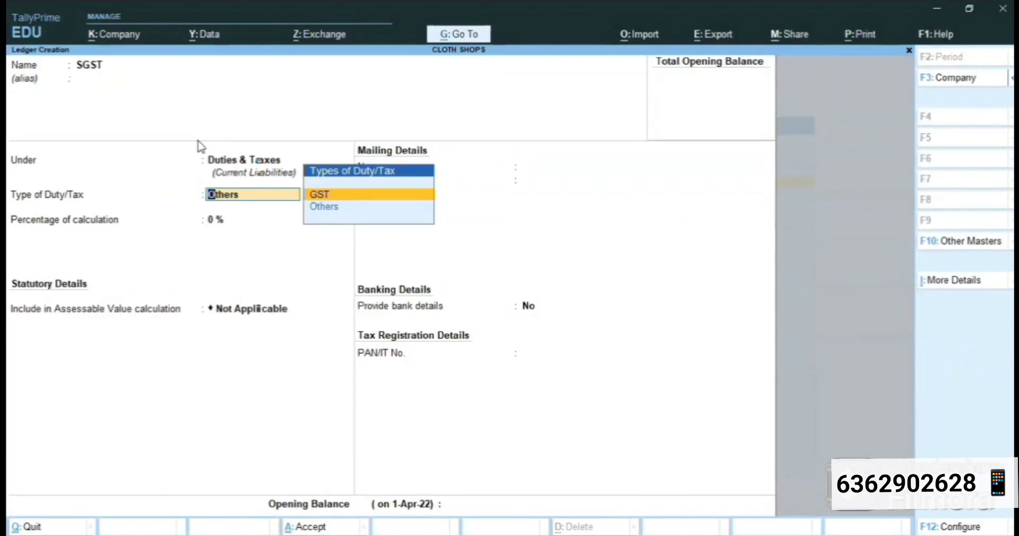
key(Return)
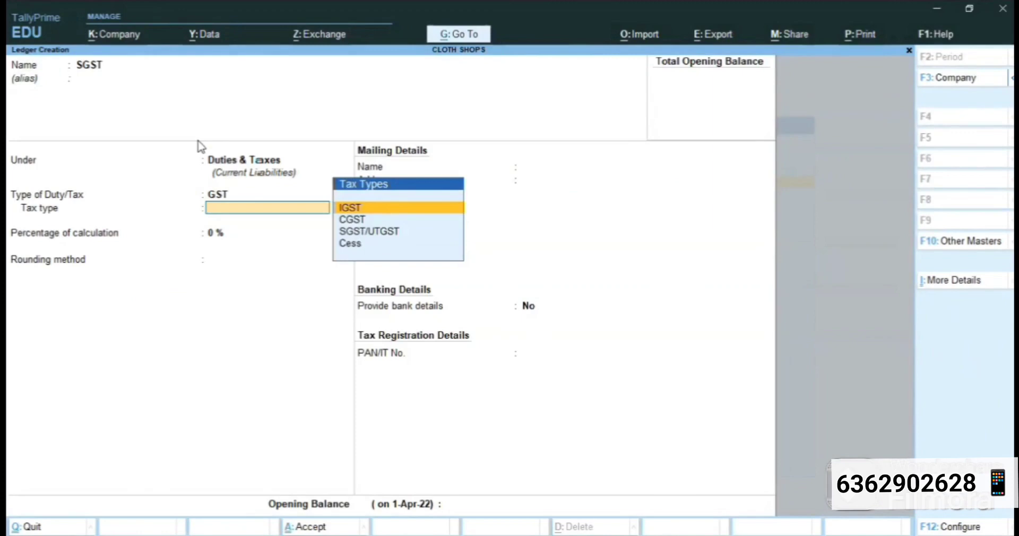
key(Down)
key(Down)
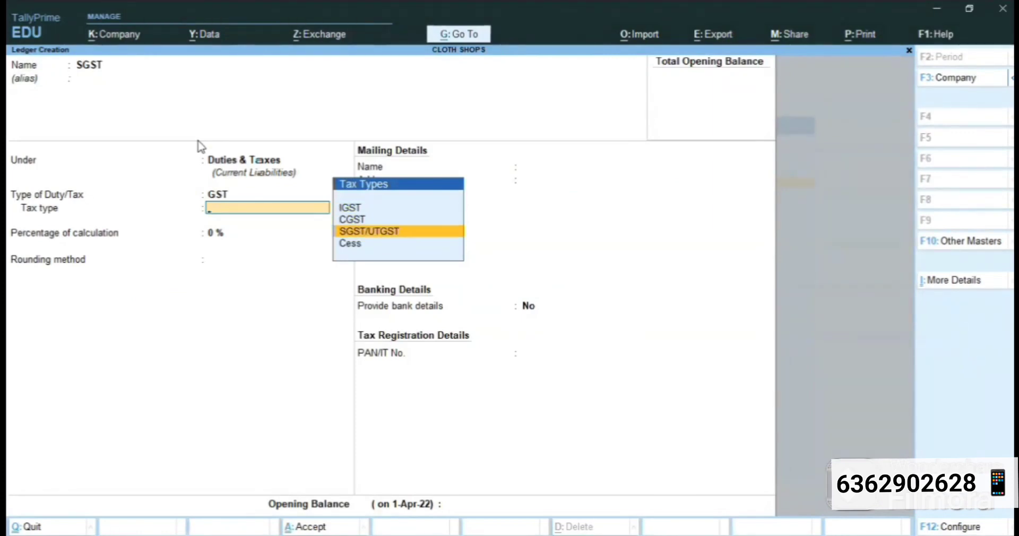
key(Return)
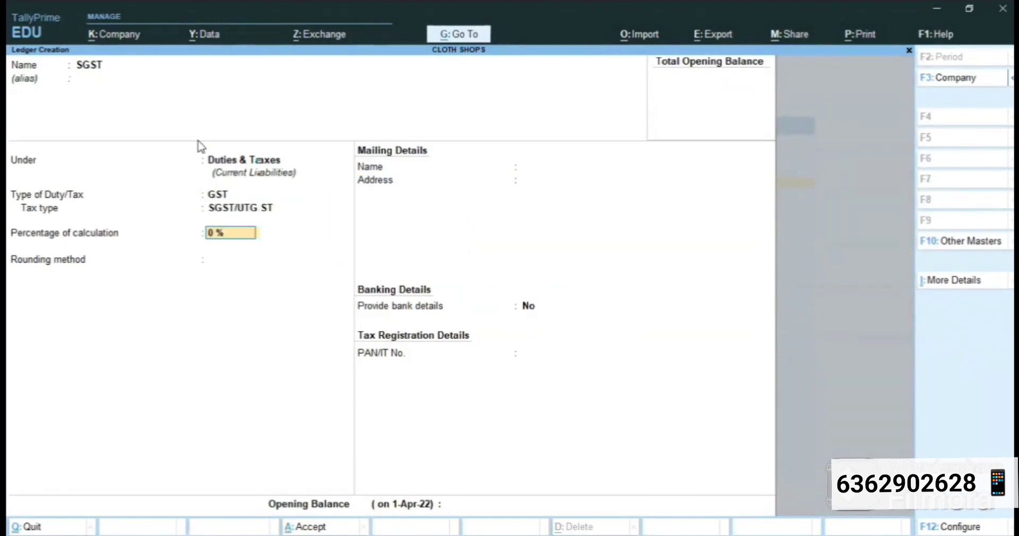
key(Return)
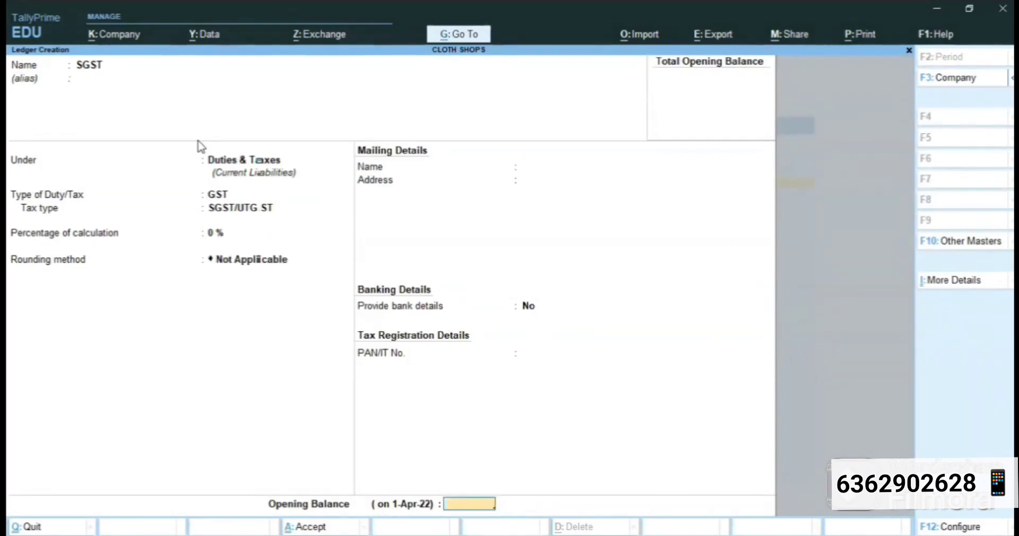
key(Return)
key(Return)
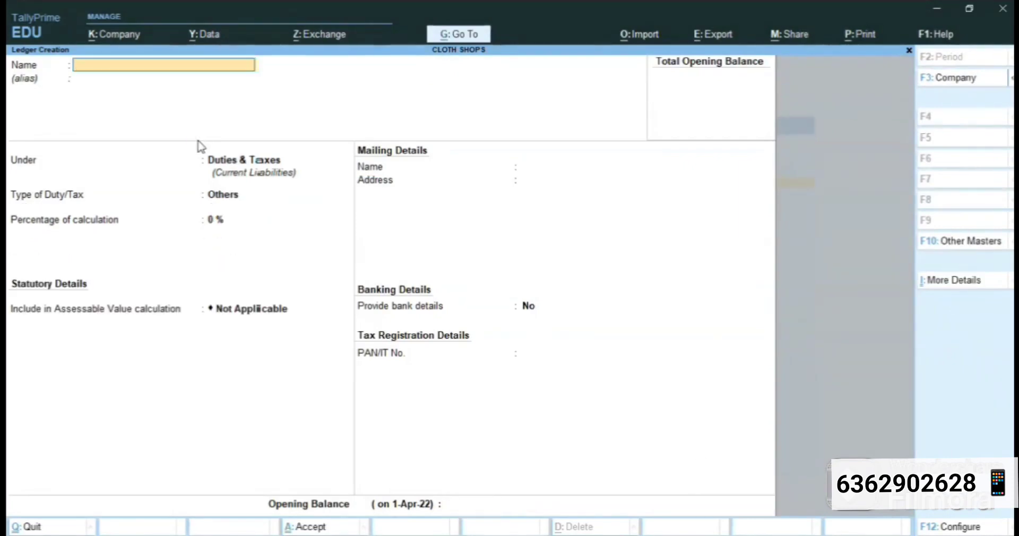
- Name the next ledger CGST and keep it under the Duties & Taxes group
text(CGST)
key(Return)
key(Return)
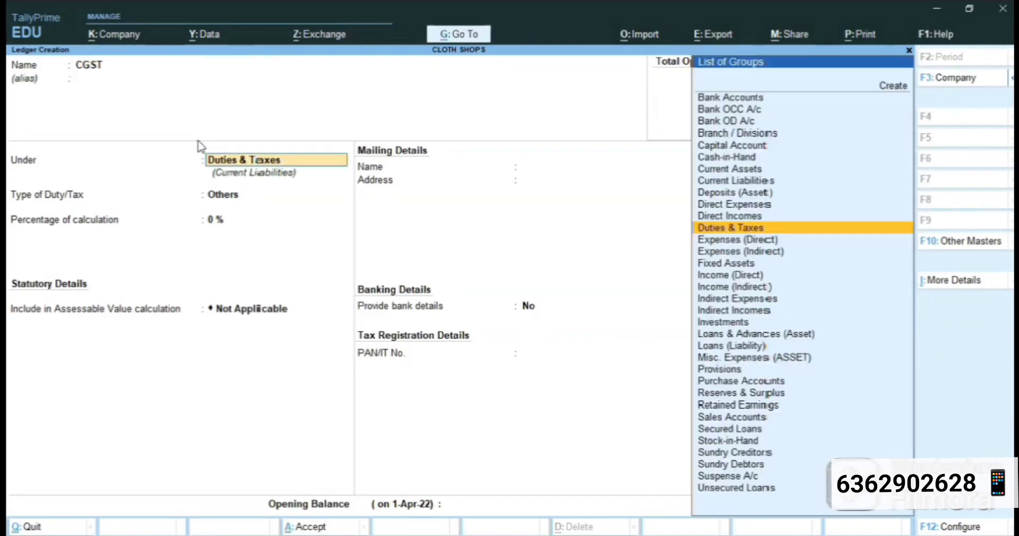
key(Return)
- Set the CGST ledger's type of duty to GST and tax type to CGST, keep the other defaults, and save it
key(Up)
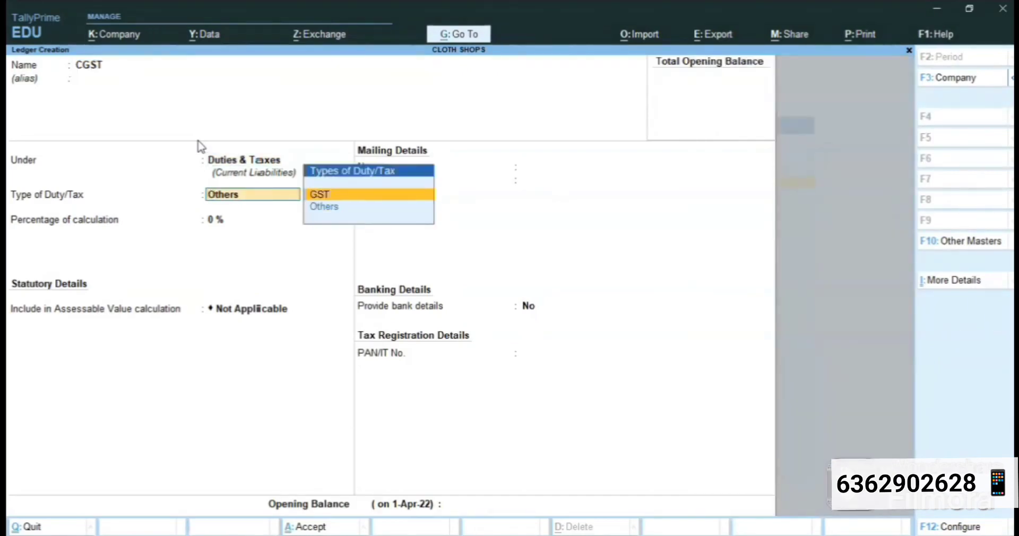
key(Return)
key(Down)
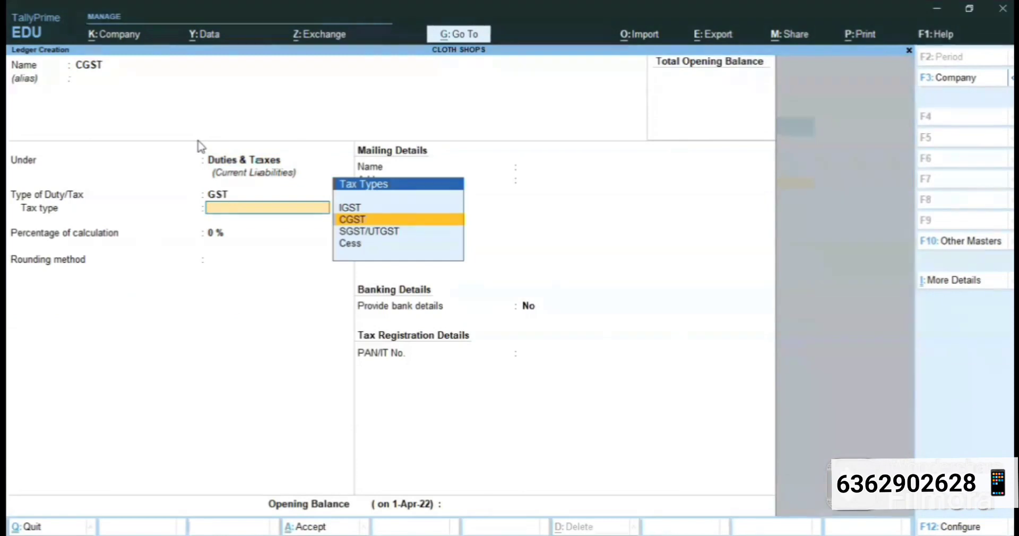
key(Return)
key(Return)
key(Return)
key(Return)
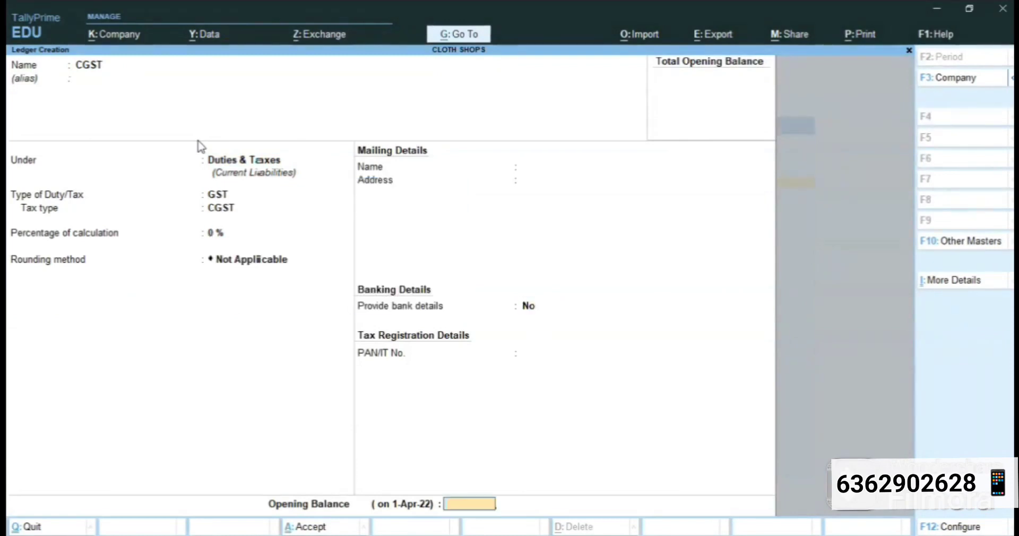
key(Return)
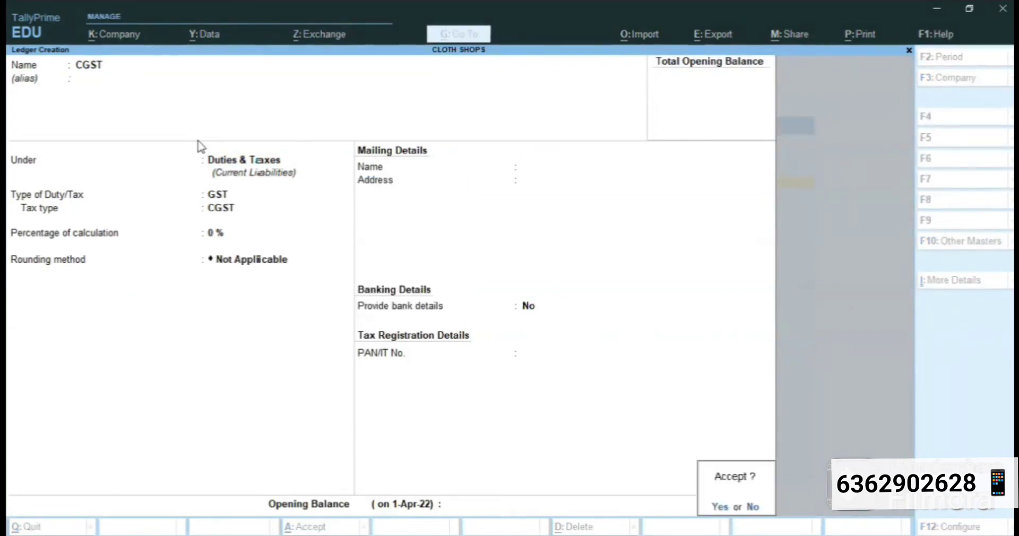
key(Return)
- Name the next ledger IGST and keep it under the Duties & Taxes group
text(IGST)
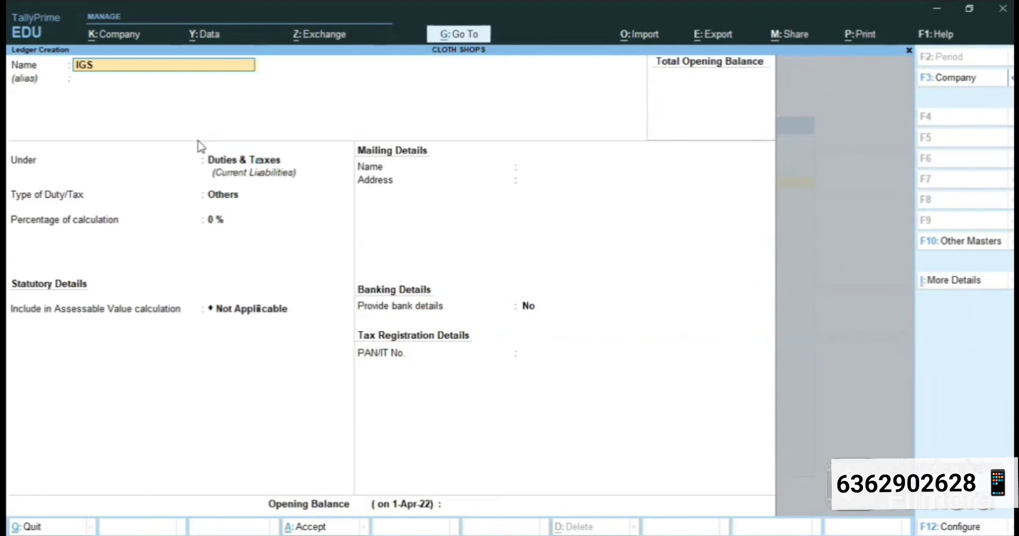
key(Return)
key(Return)
key(Return)
- Set the IGST ledger's type of duty to GST and tax type to IGST, keep the other defaults, and save it
key(Up)
key(Return)
key(Down)
key(Down)
key(Up)
key(Up)
key(Return)
key(Return)
key(Return)
key(Return)
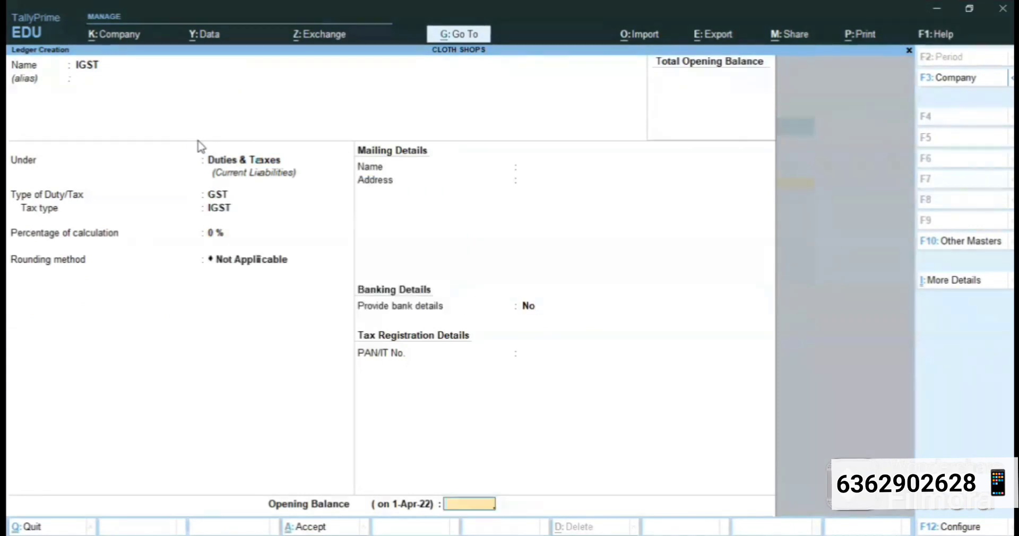
key(Return)
key(Return)
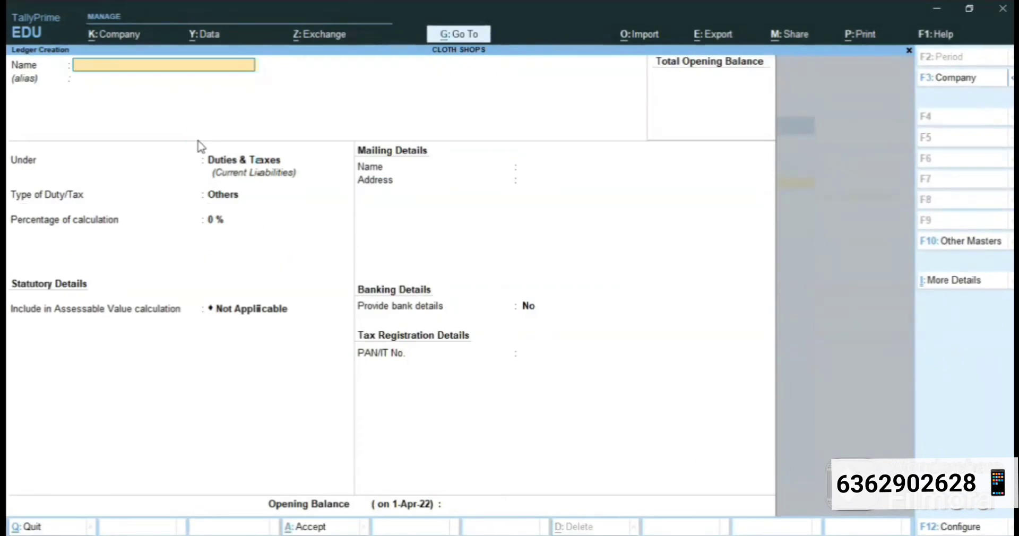
- Leave ledger creation and review the list of ledgers available for alteration in the CLOTH SHOPS company
key(Escape)
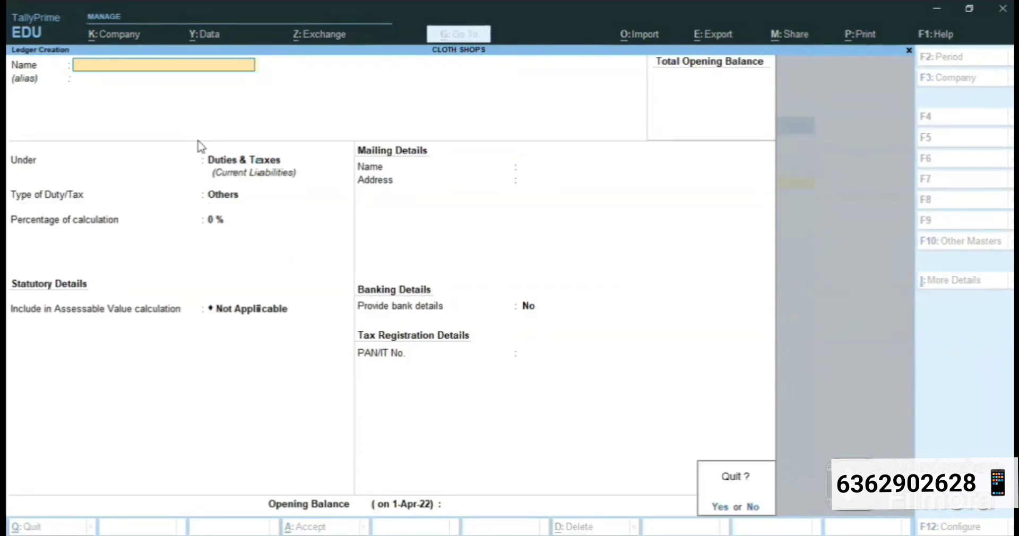
key(Return)
key(Escape)
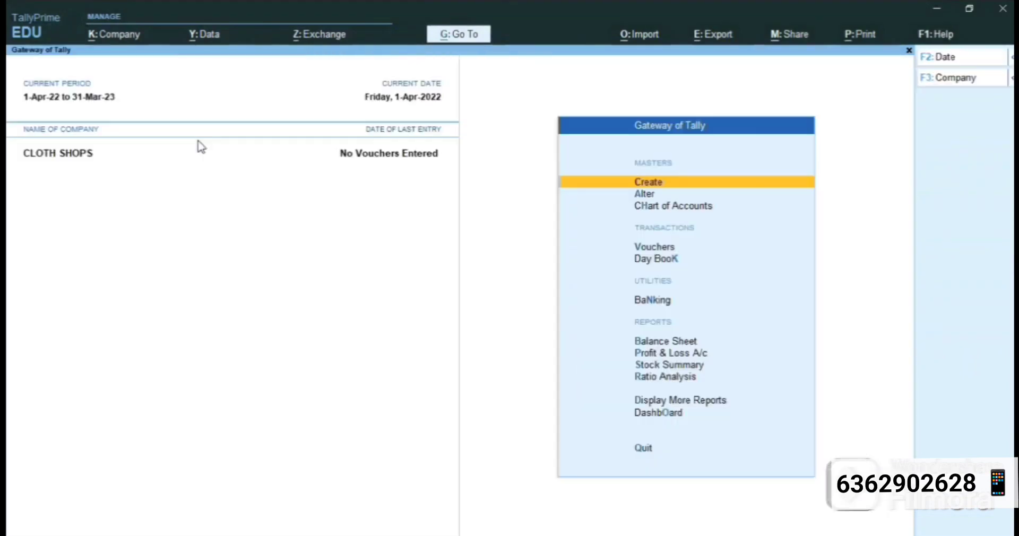
key(Down)
key(Return)
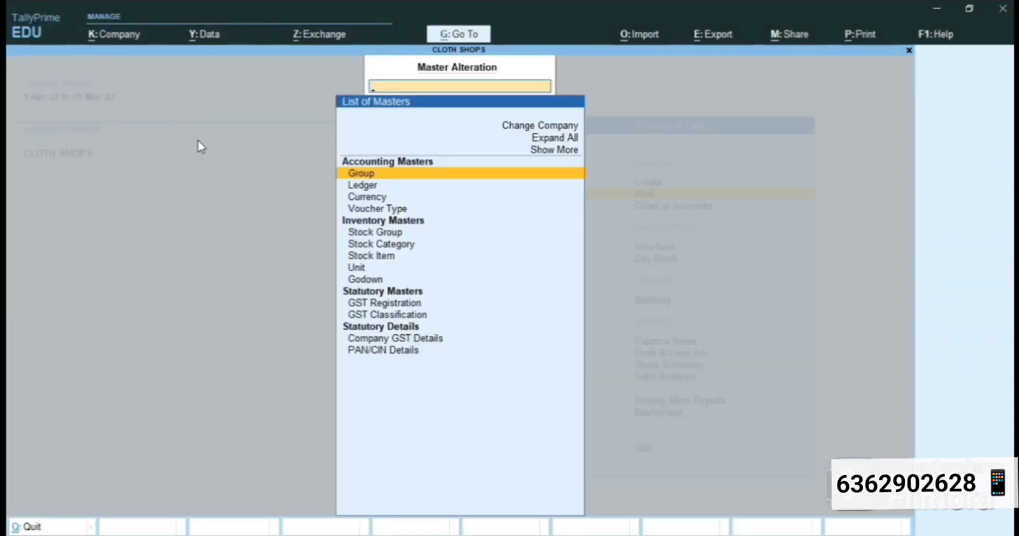
key(Down)
key(Return)
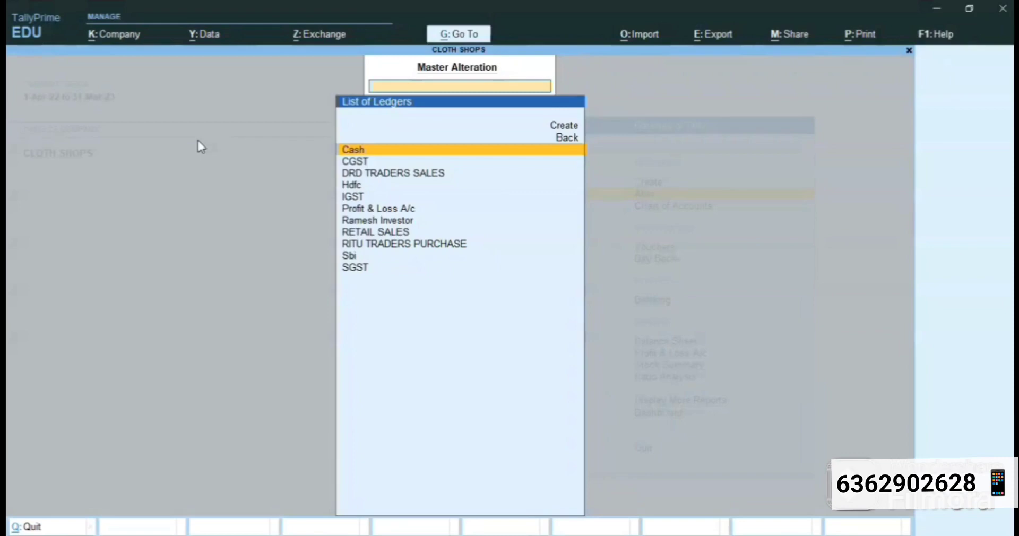
key(Escape)
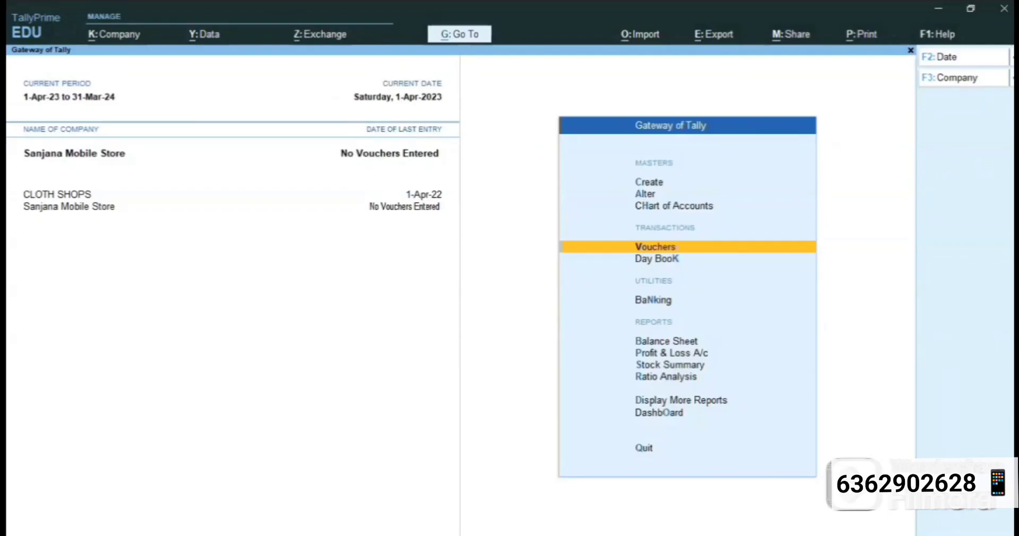
- Open voucher entry for the Sanjana Mobile Store company with the Receipt voucher type
key(Up)
key(Down)
key(Down)
key(Up)
key(Return)
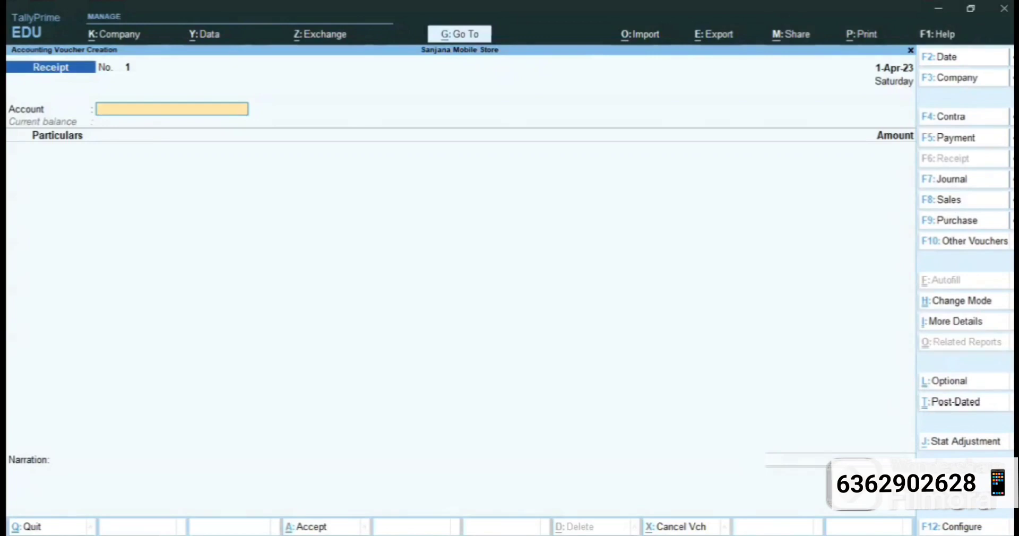
click(951, 183)
click(954, 162)
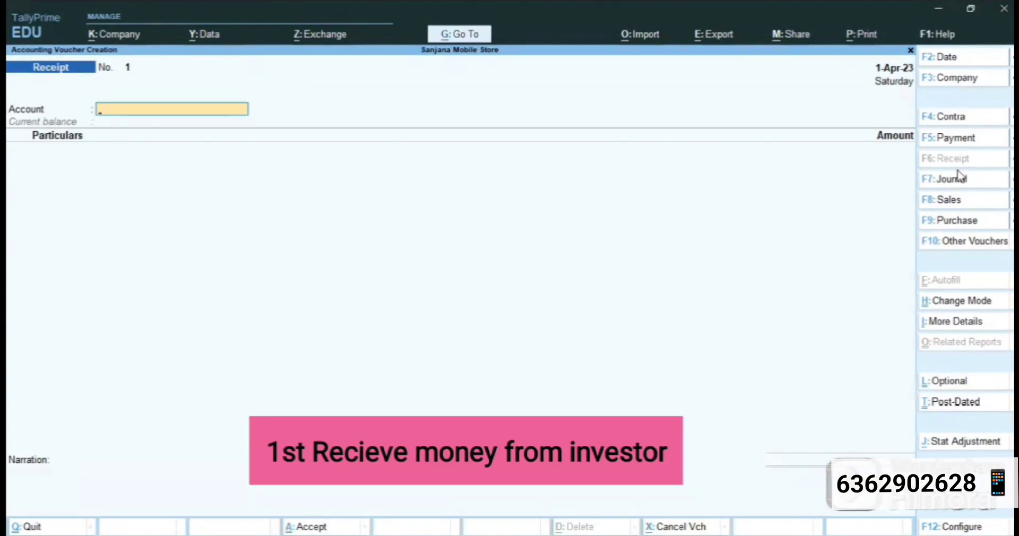
- Set the receipt voucher's account to Cash and choose the investor's ledger under Particulars
text(C)
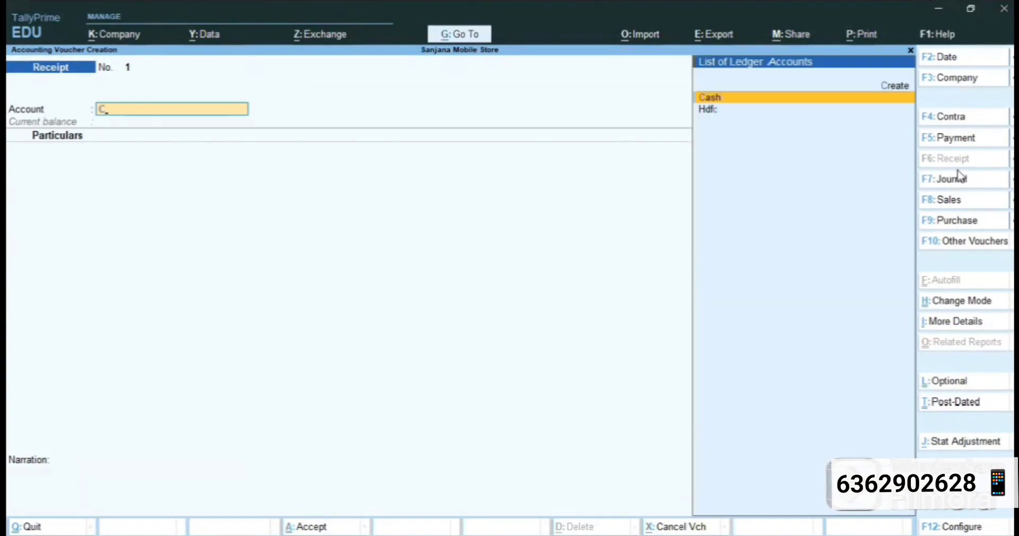
key(BackSpace)
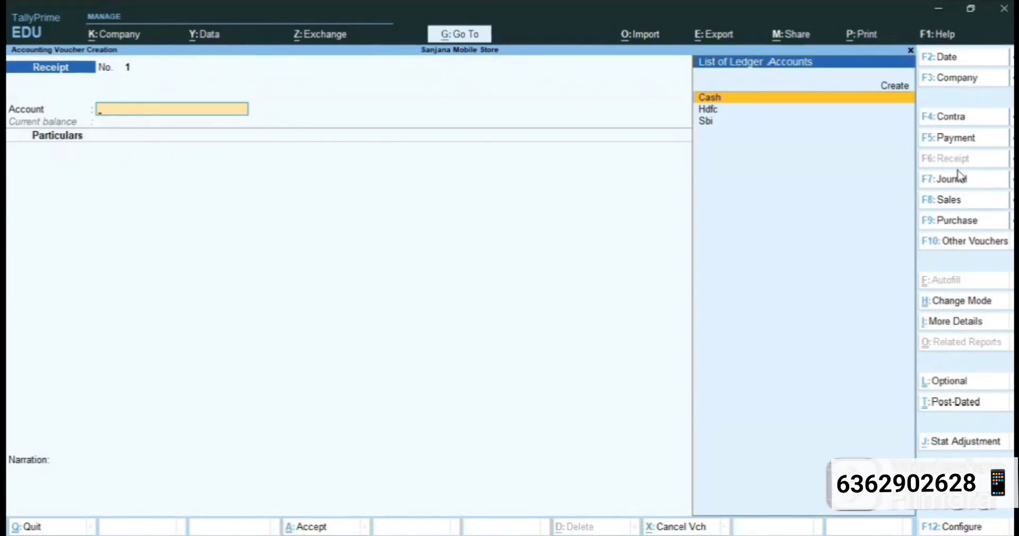
key(Return)
text(G)
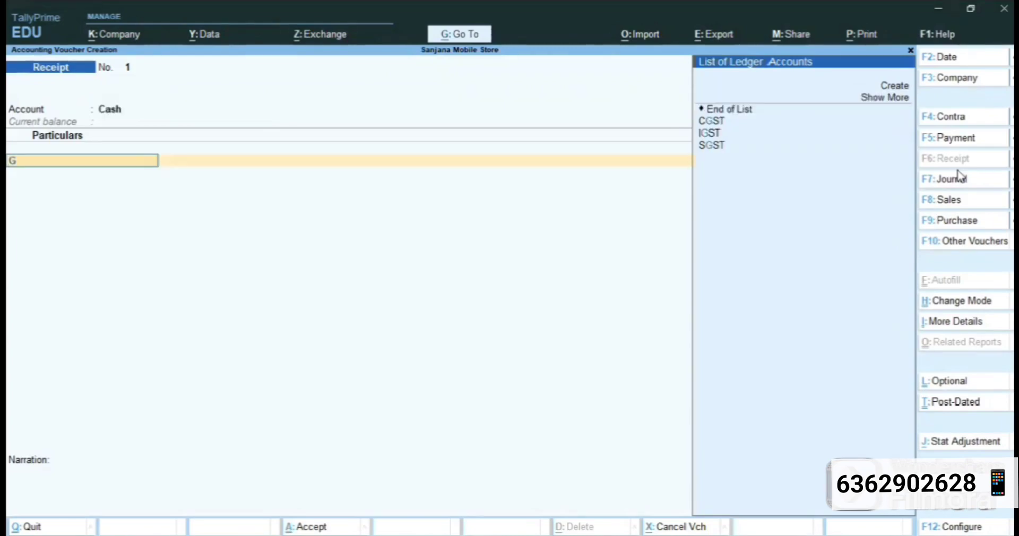
key(BackSpace)
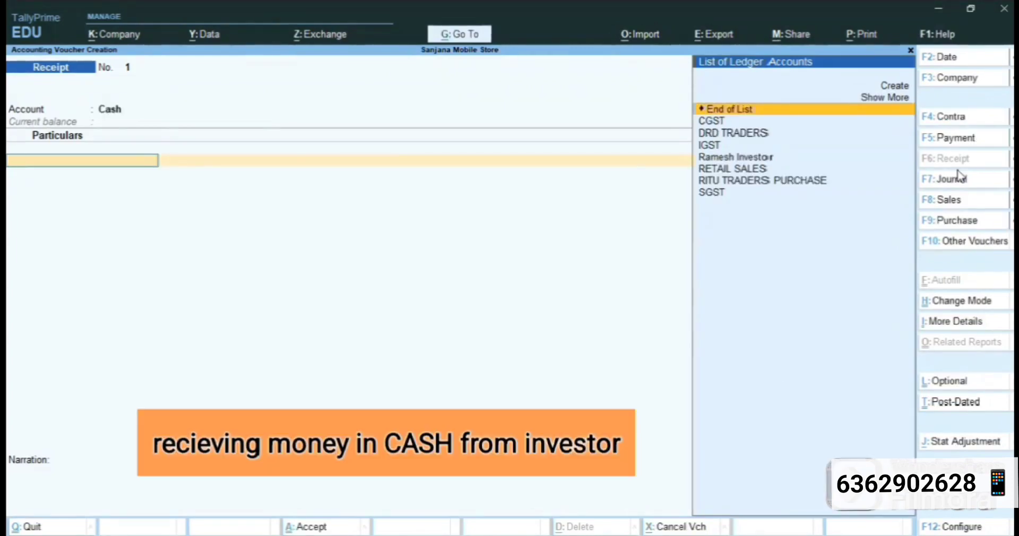
key(Down)
key(Down)
key(Down)
key(Down)
key(Return)
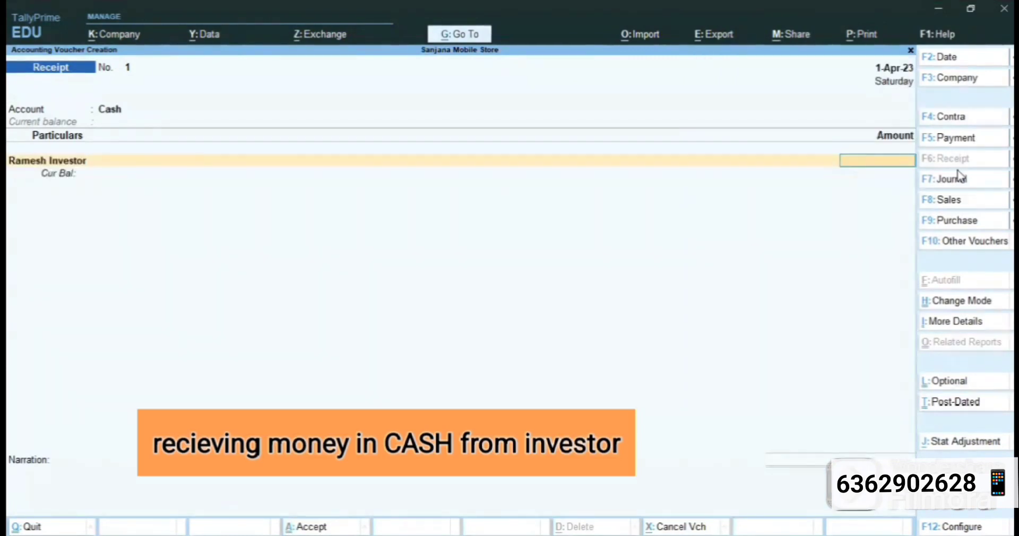
- Enter an amount of 500000 for the investor's ledger and save the receipt voucher without a narration
text(500000)
key(BackSpace)
key(BackSpace)
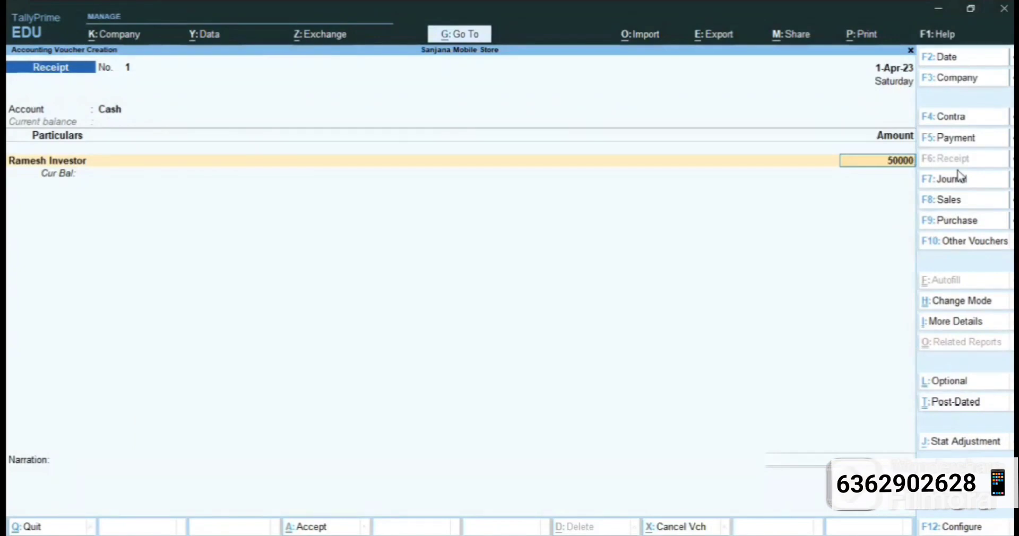
text(00)
key(Return)
key(Return)
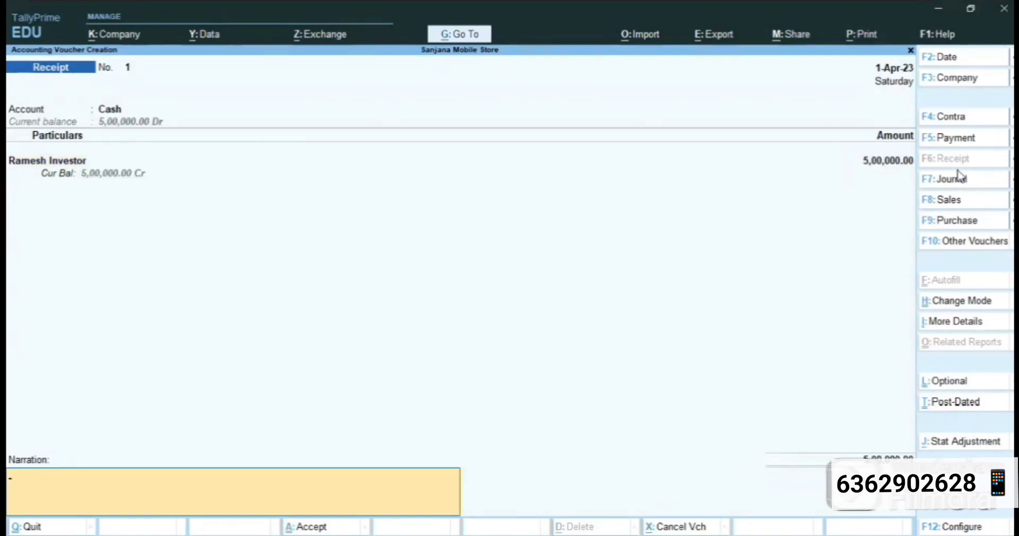
key(Return)
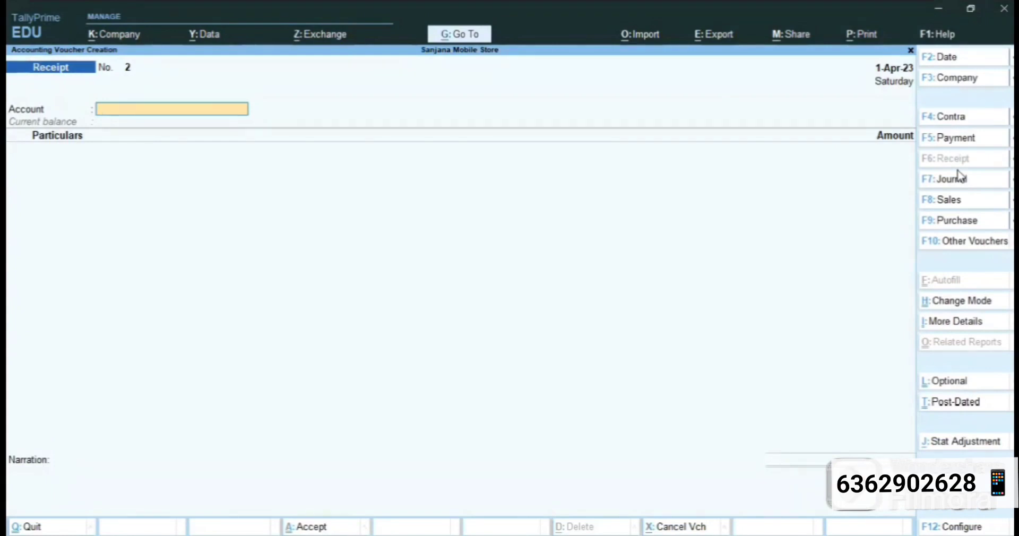
text(cas)
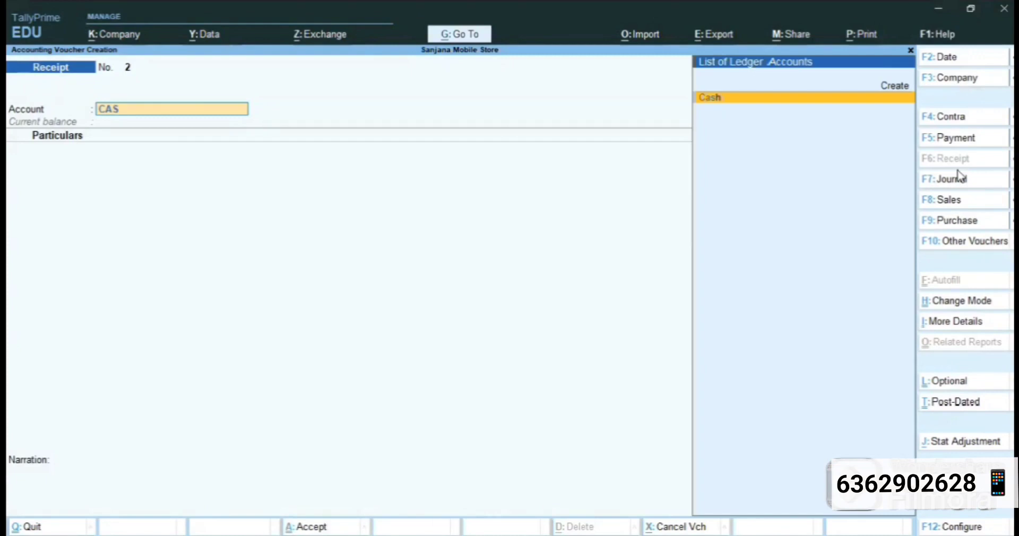
key(Return)
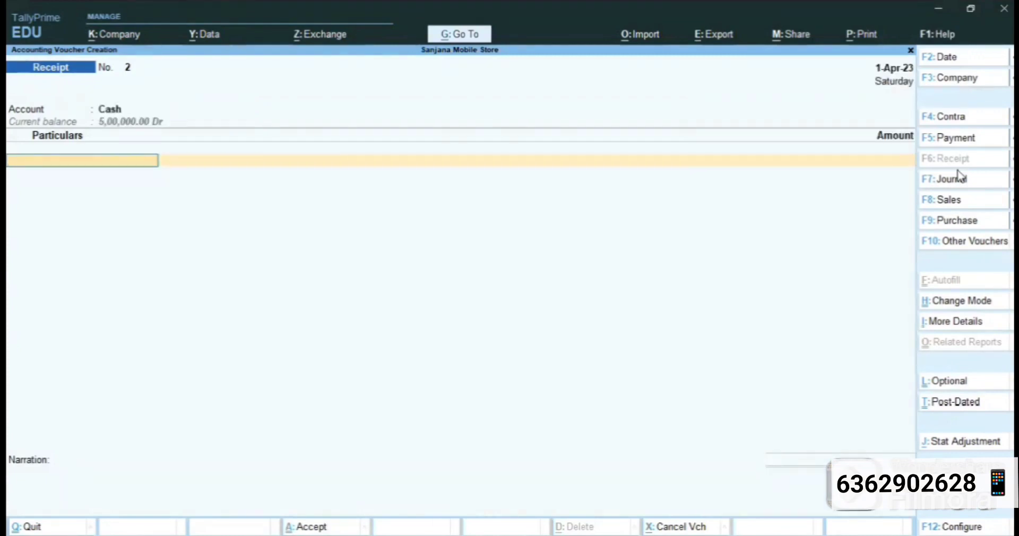
key(BackSpace)
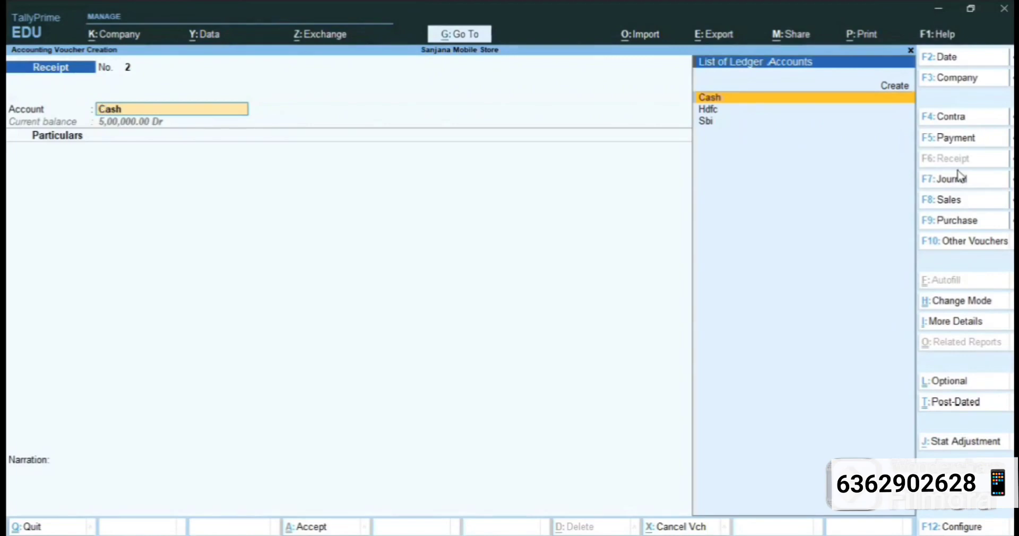
key(BackSpace)
key(Escape)
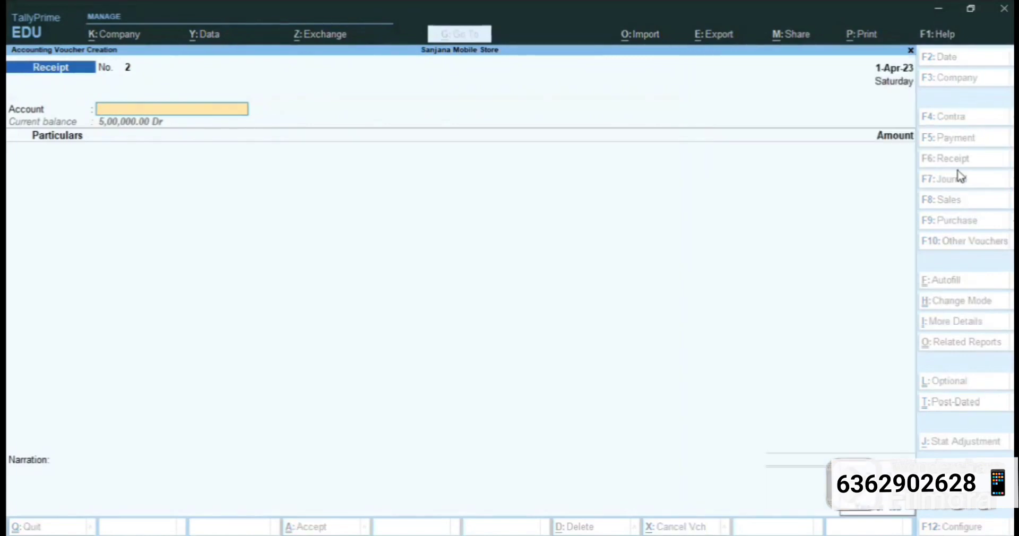
key(Escape)
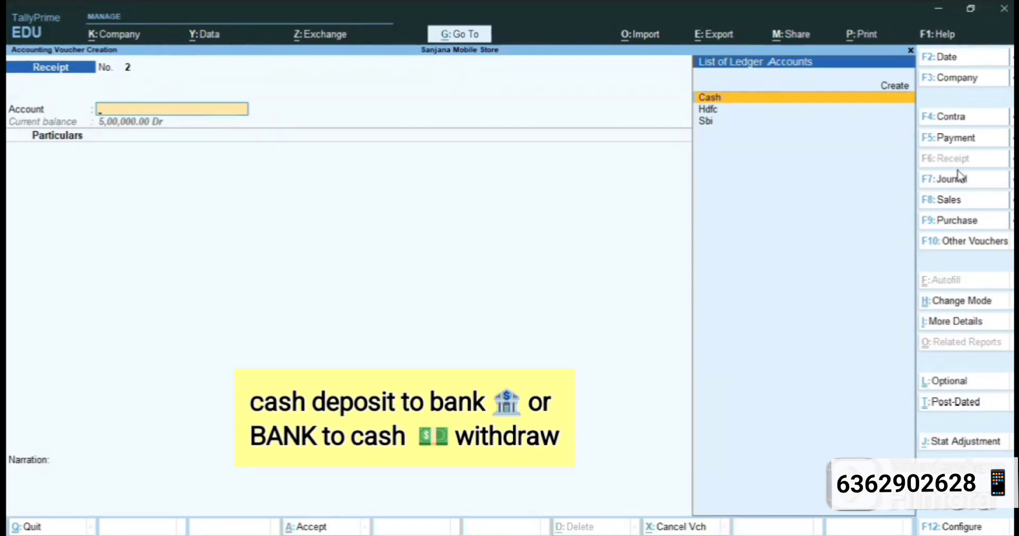
- Start a contra voucher with Sbi as the account and Cash under Particulars
key(F4)
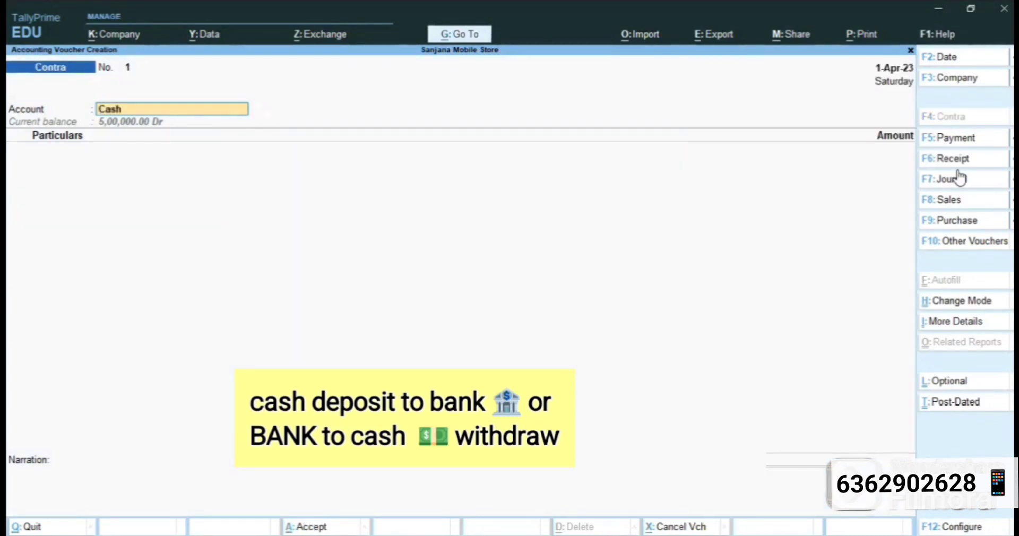
text(SBI)
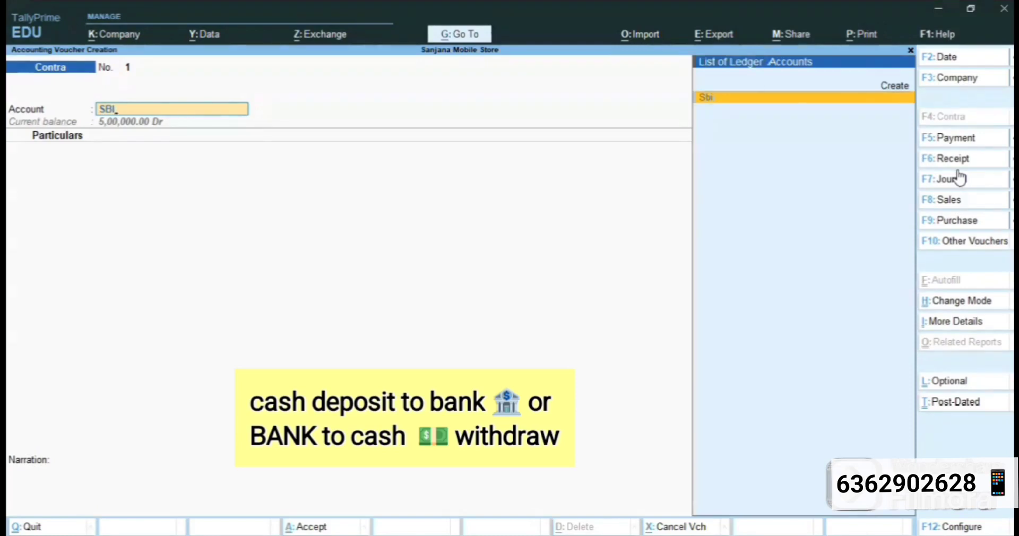
key(Return)
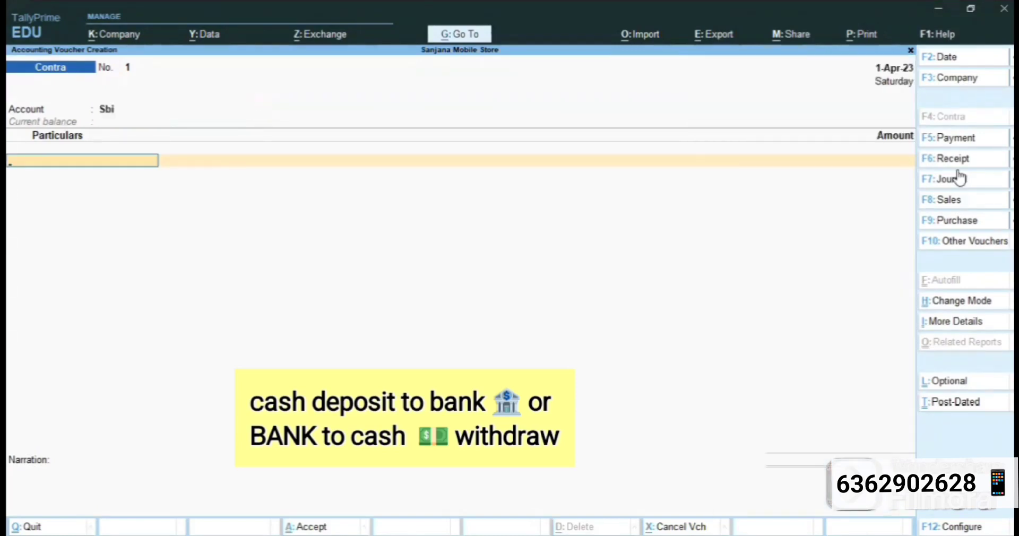
text(Cash)
key(Return)
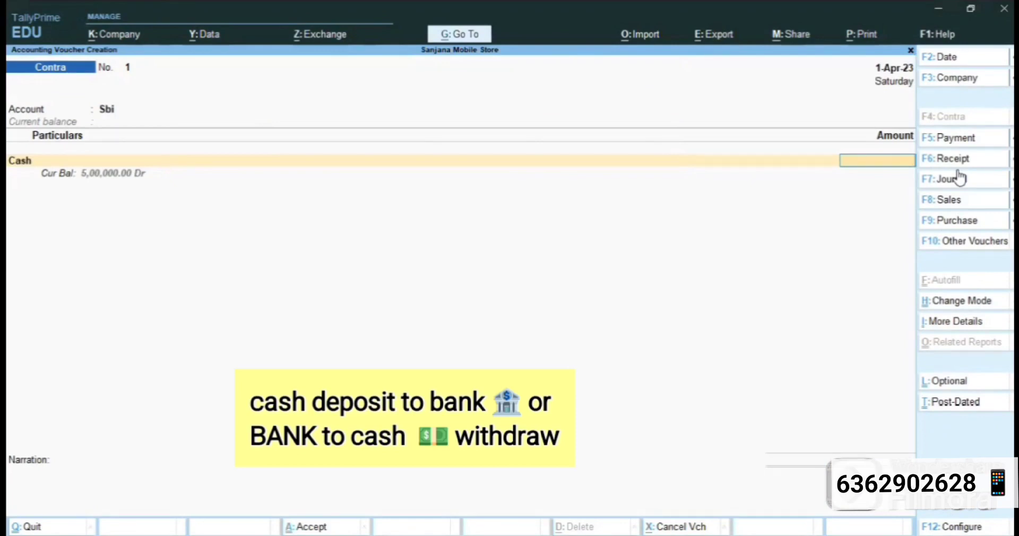
- Enter an amount of 100000 for Cash in the Sbi contra voucher
text(1,00,0)
text(0000)
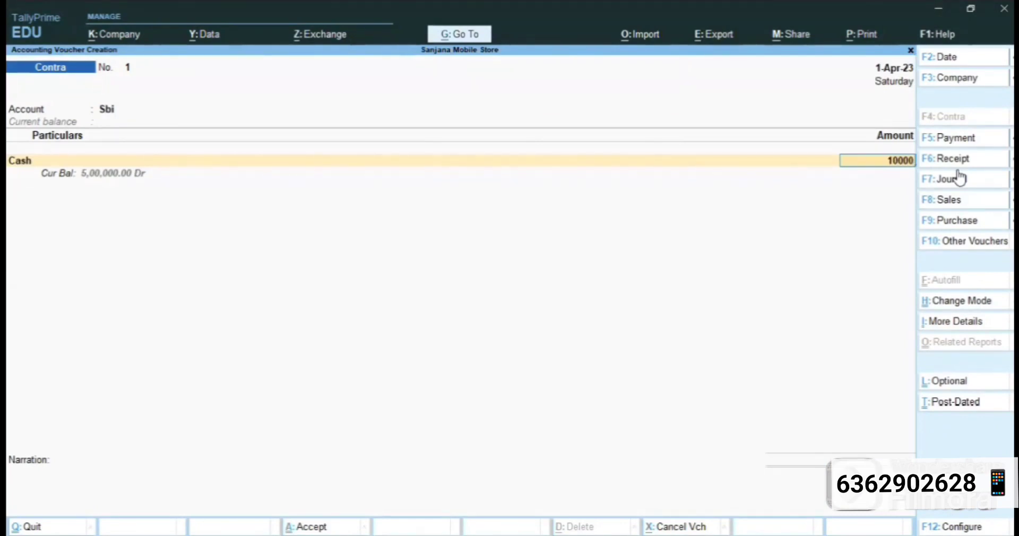
key(Return)
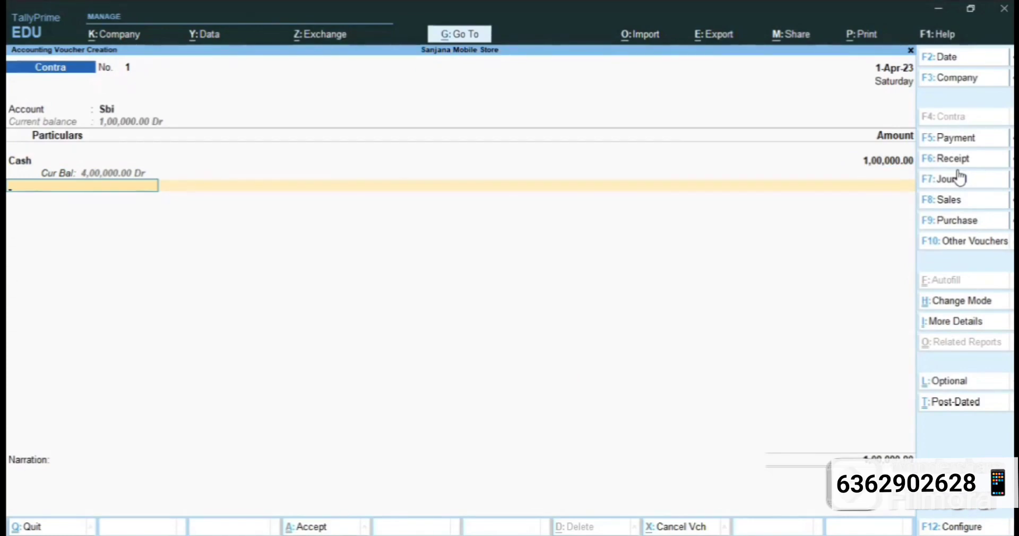
- Record the Sbi deposit's cash denominations as 100 notes of 1000 and save the contra voucher without a narration
key(Return)
key(Return)
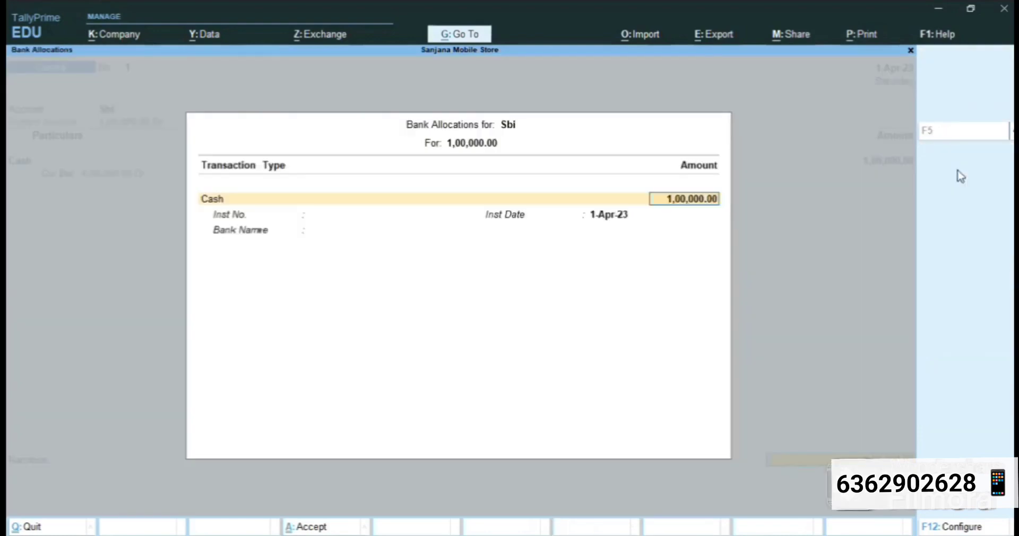
key(Return)
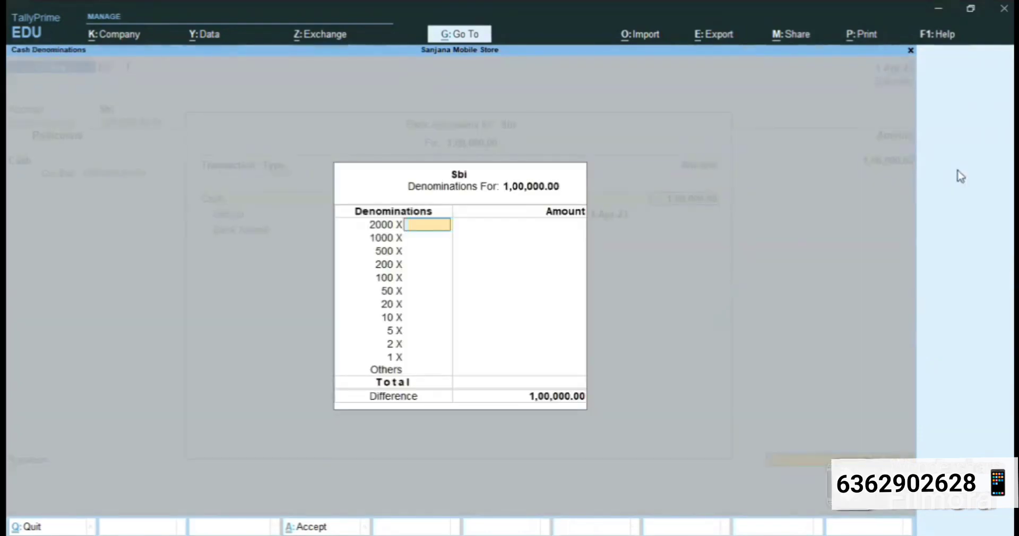
key(Return)
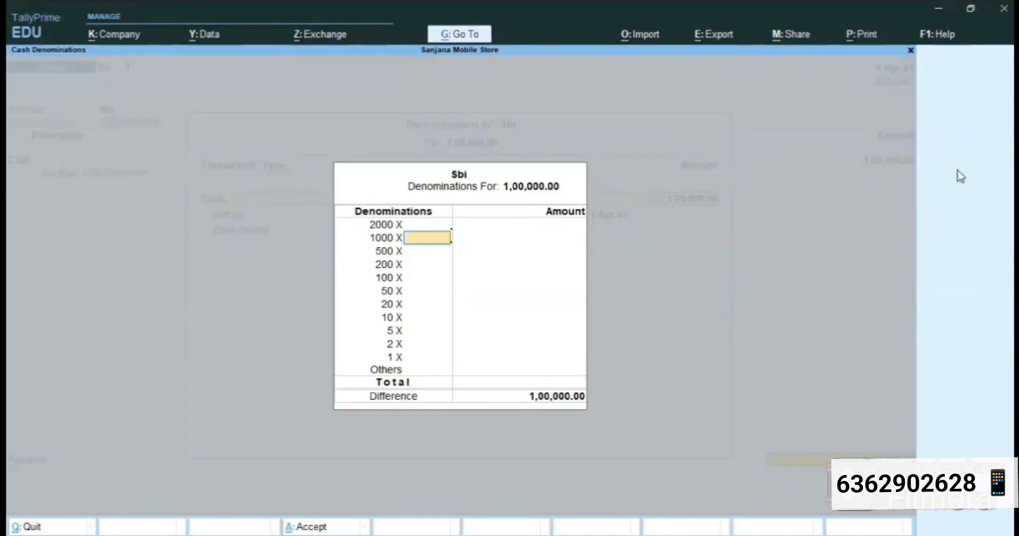
text(100)
key(Return)
key(Return)
key(Return)
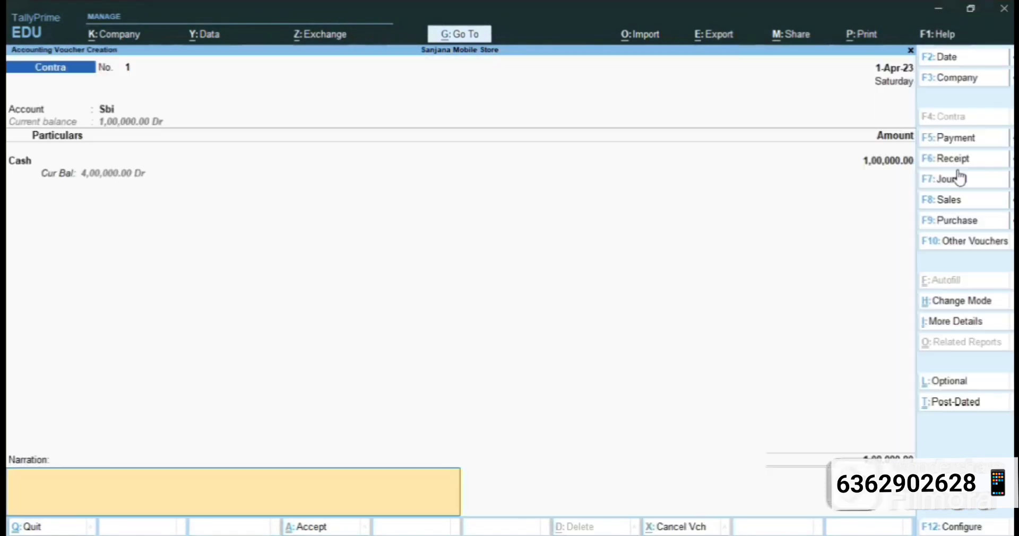
key(Return)
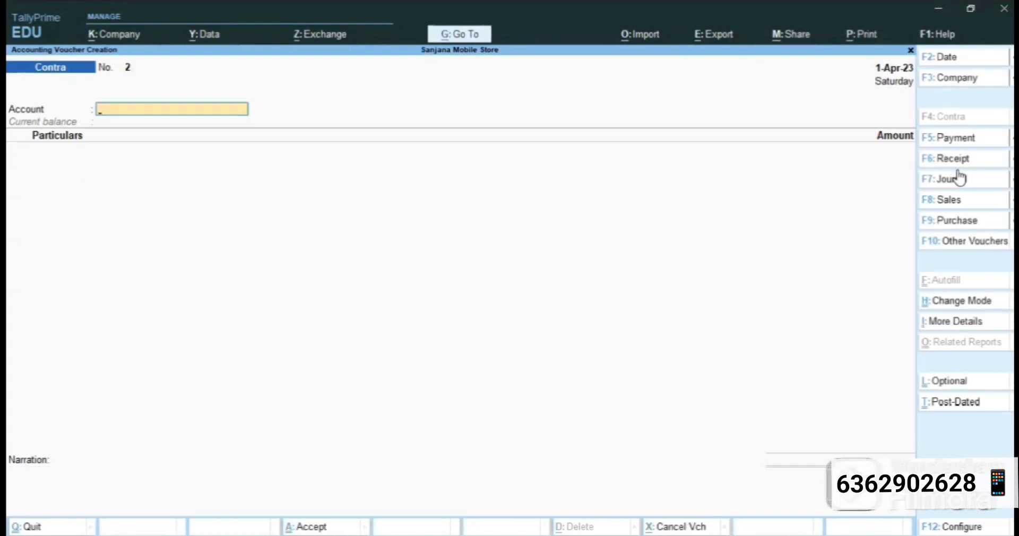
text(Sbi)
key(Return)
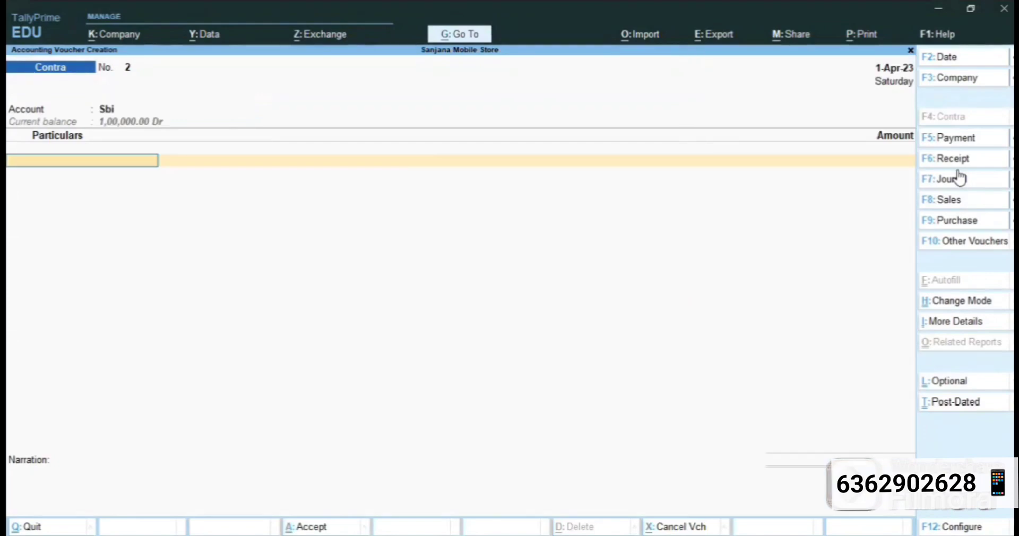
key(BackSpace)
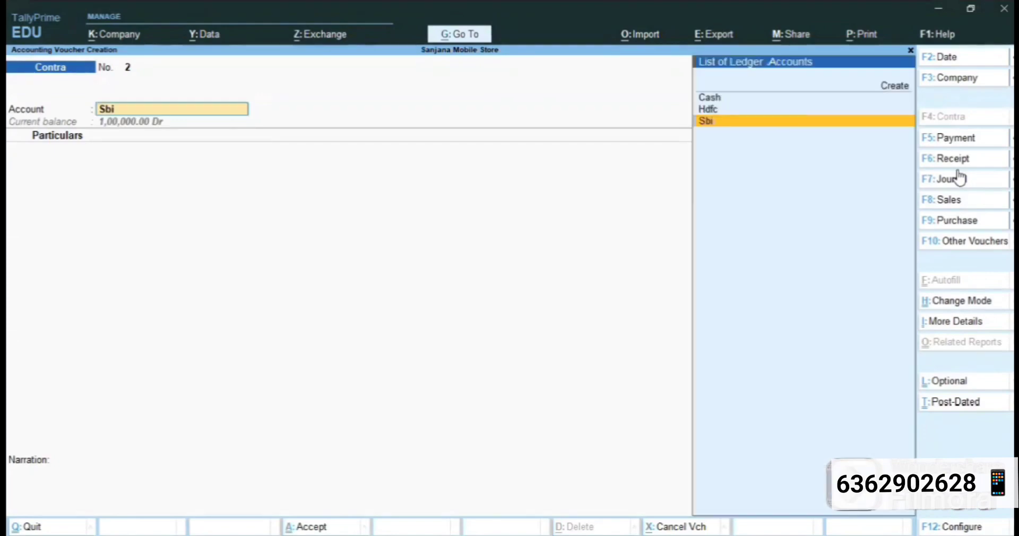
text(CAS)
key(Return)
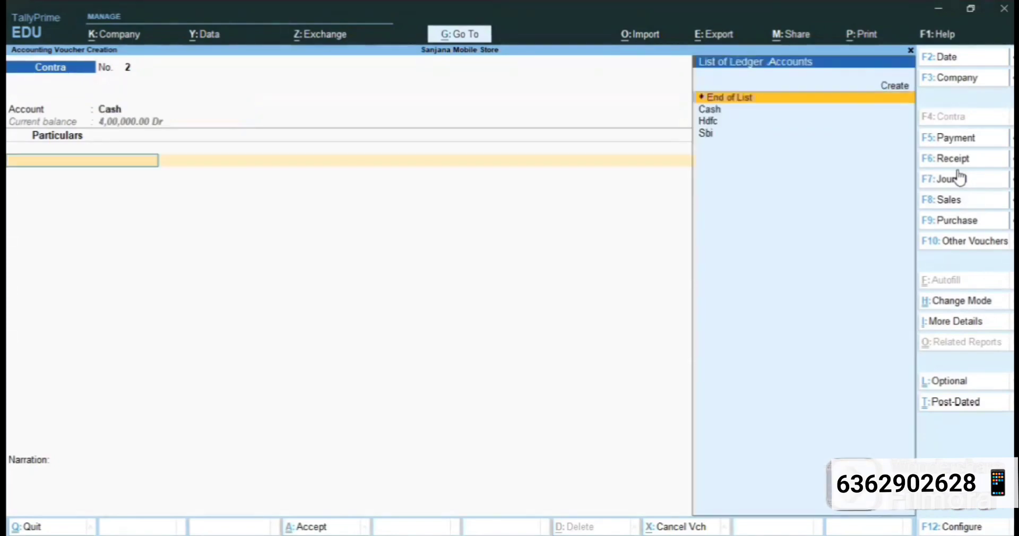
key(BackSpace)
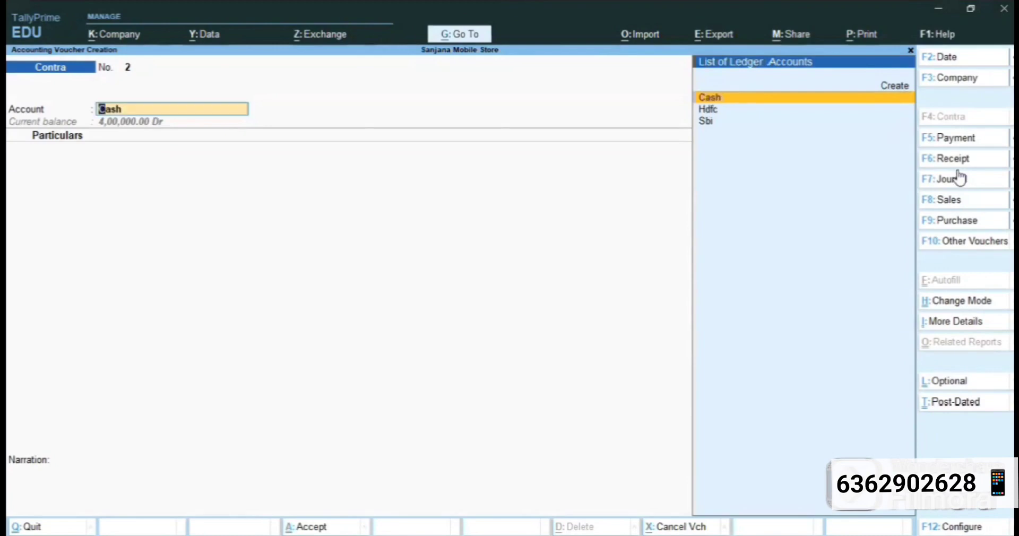
- Set the second contra voucher's account to Hdfc and enter Cash under Particulars with an amount of 50000
key(Down)
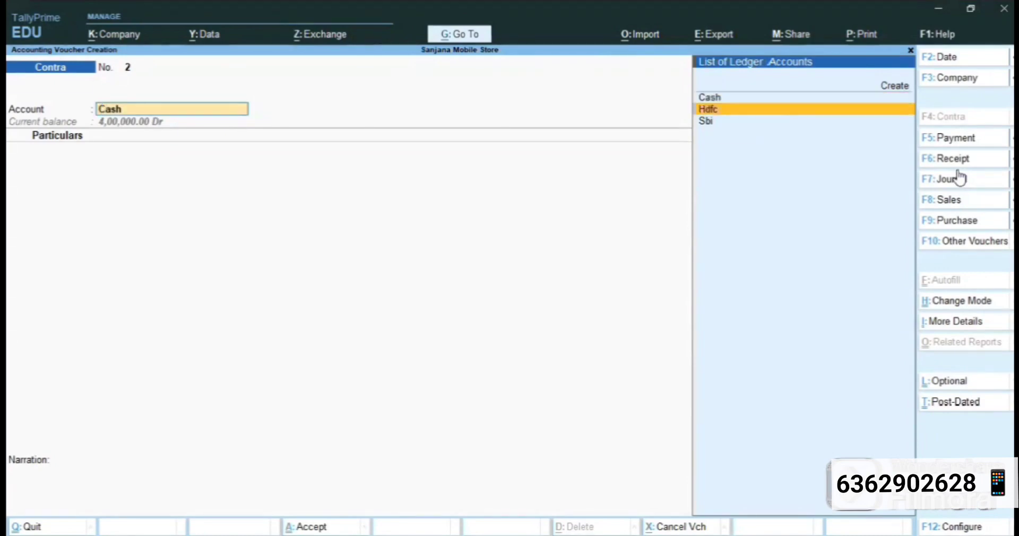
key(Return)
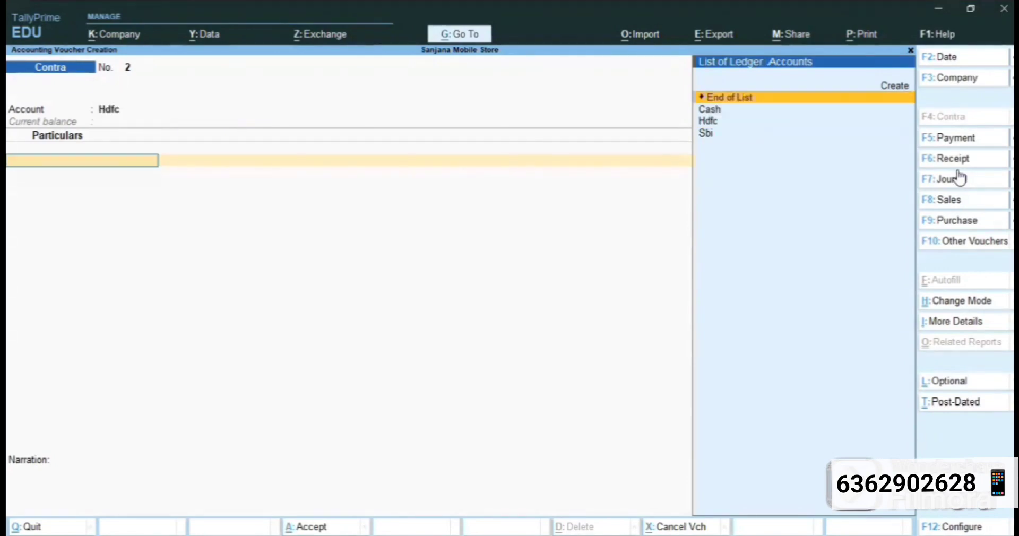
text(CAS)
key(Return)
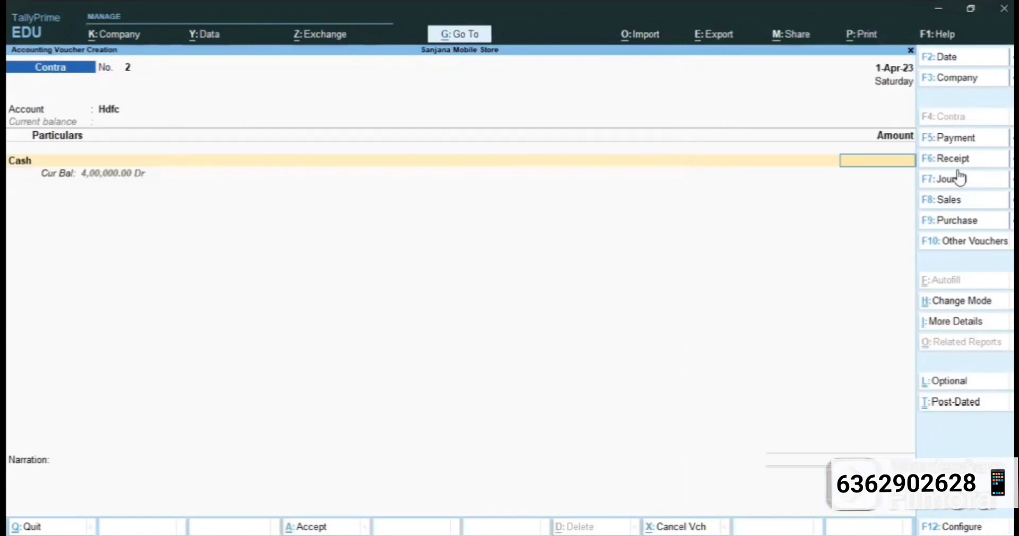
text(50000)
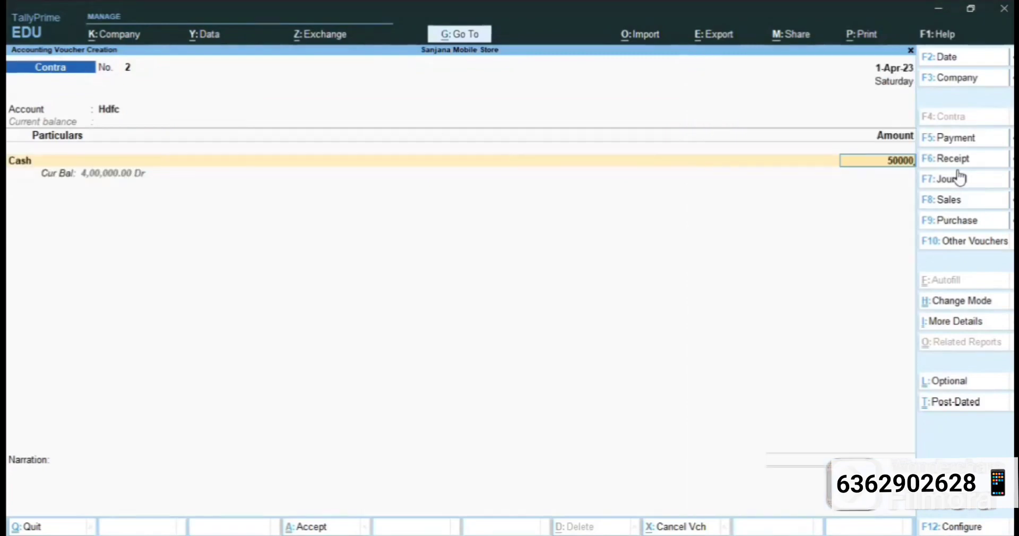
key(Return)
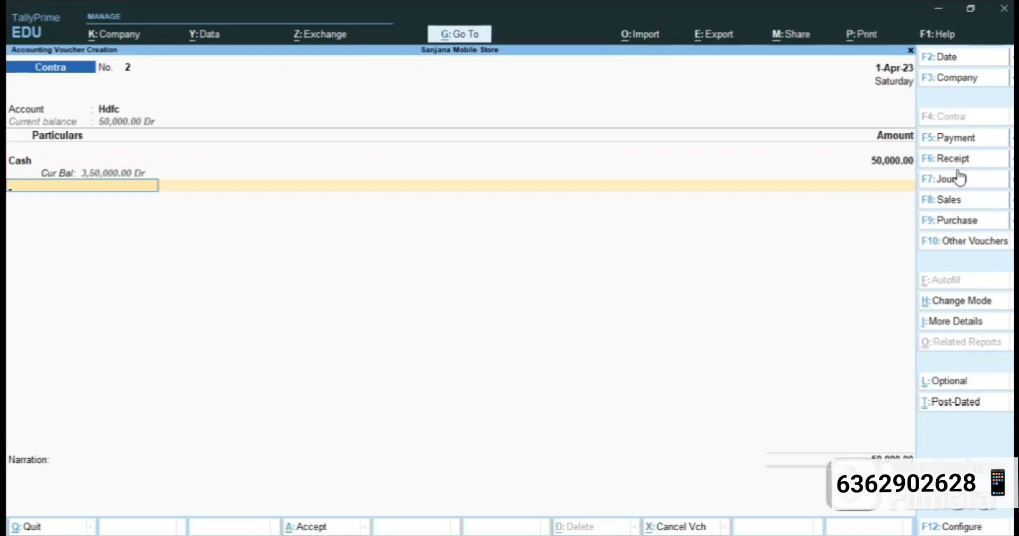
- Record the Hdfc deposit's cash denominations as 50 notes of 1000 and save the contra voucher without a narration
key(Return)
key(Return)
key(Return)
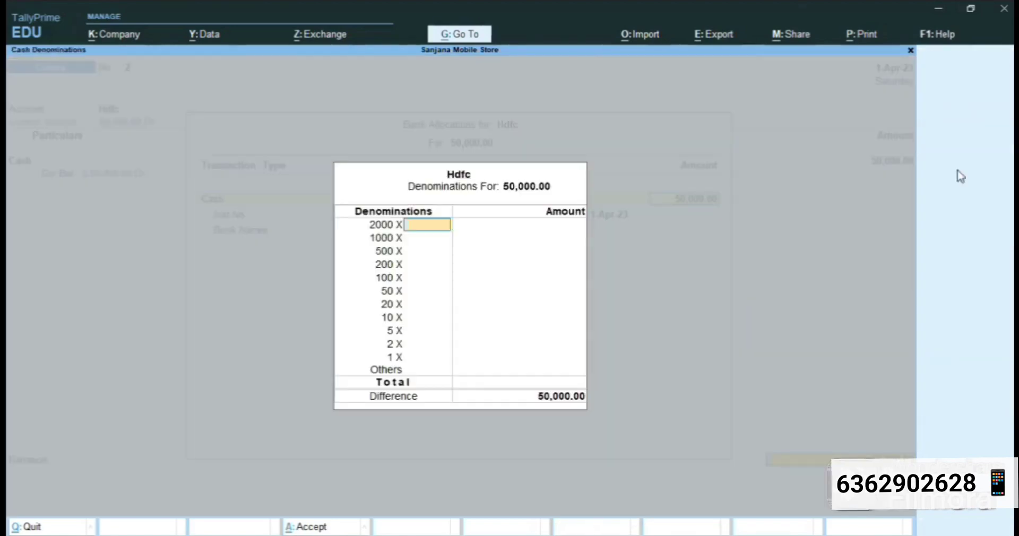
key(Return)
text(50)
key(Return)
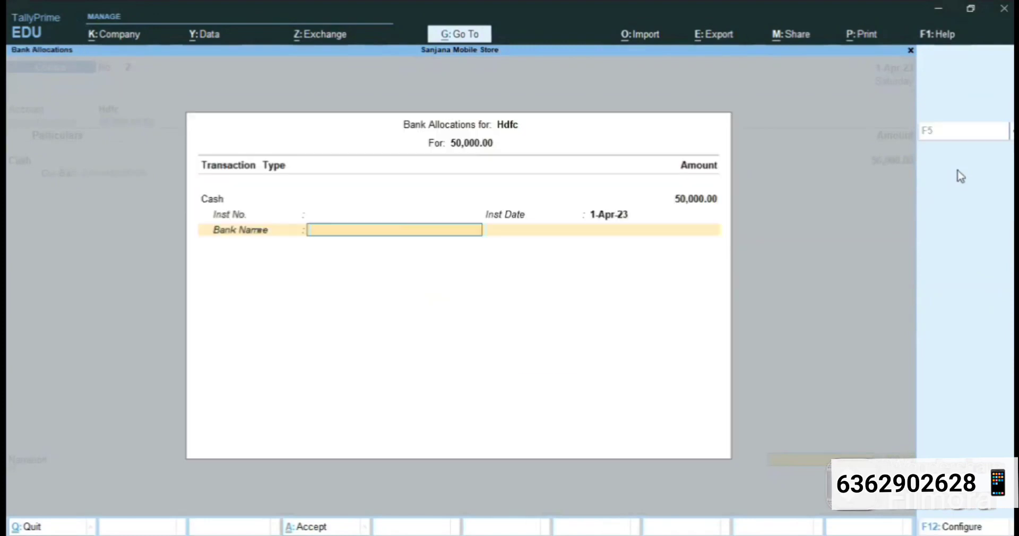
key(Return)
key(Return)
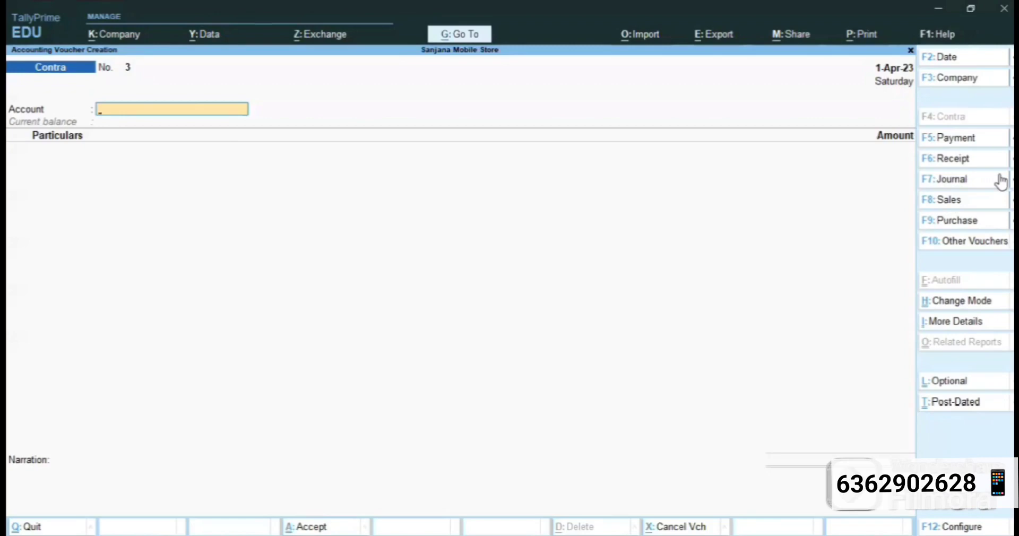
- Start a purchase voucher with supplier invoice number 45454 dated 1-Apr-23 and Cash as the party account
key(F9)
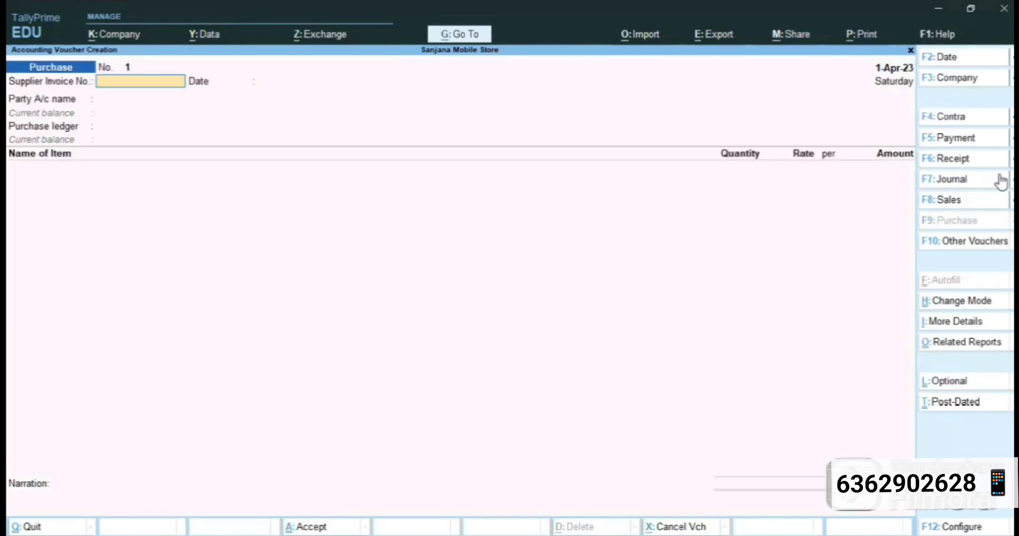
text(45454)
key(Return)
key(Return)
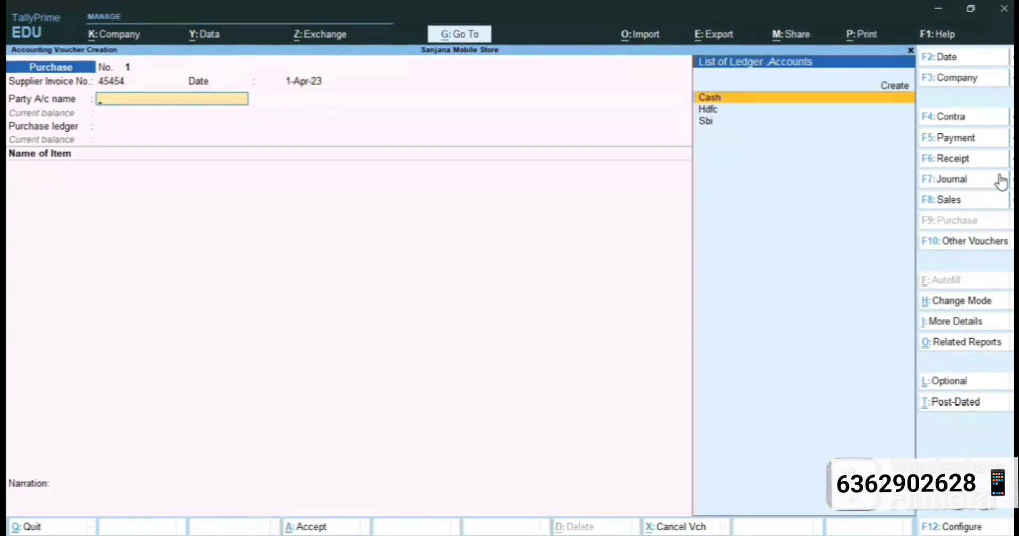
key(Return)
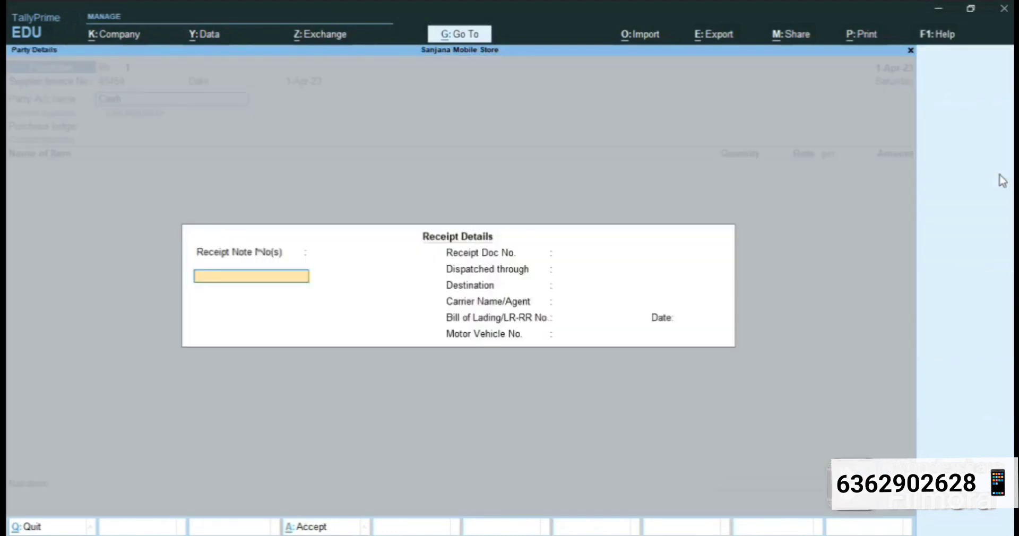
- Leave all the purchase voucher's receipt details blank and continue to the party details
key(Return)
key(Return)
key(Return)
key(Return)
key(Return)
key(Return)
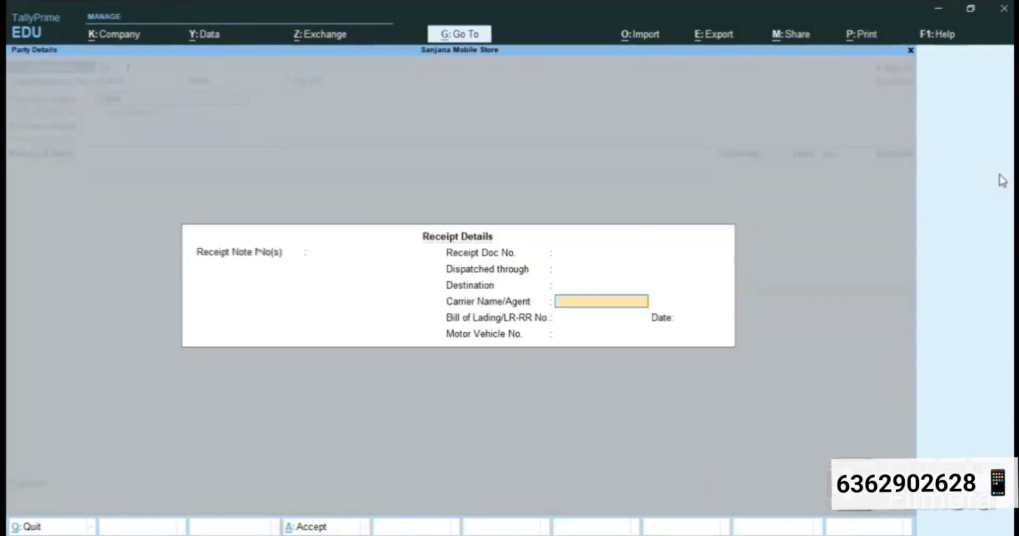
key(Return)
key(Return)
key(Return)
- Set the Cash party's GST registration type to Regular, leave the GSTIN blank and keep Karnataka as place of supply
key(Return)
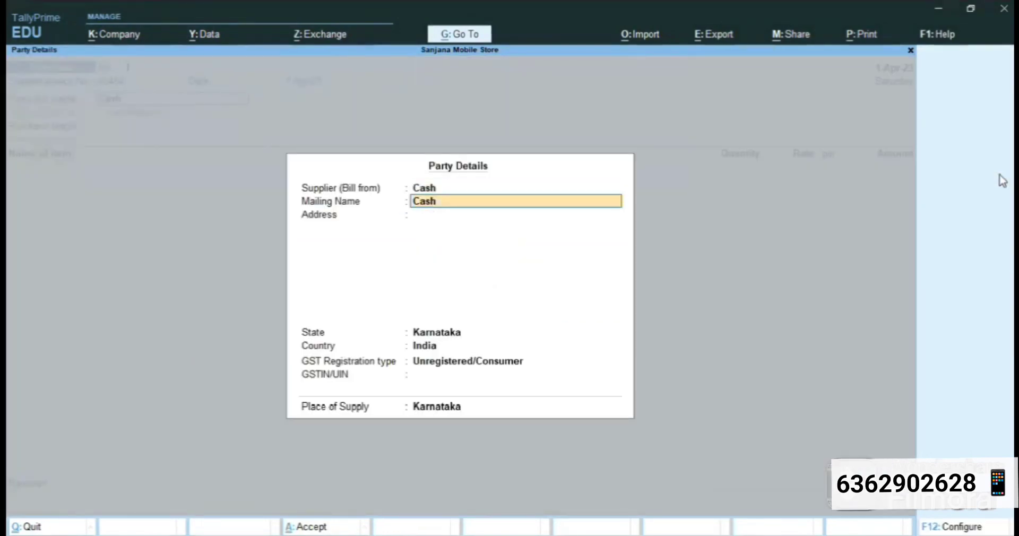
key(Return)
key(Return)
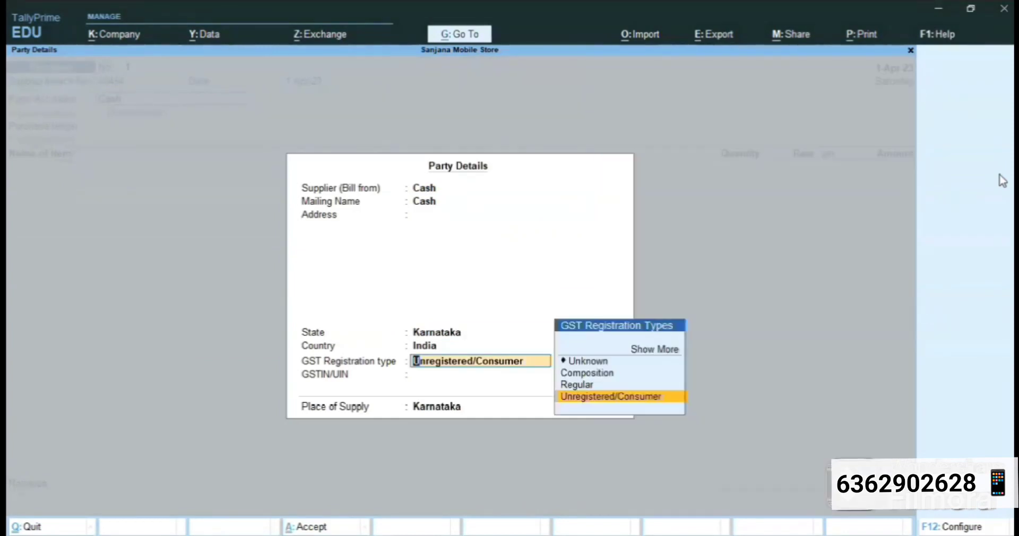
key(Up)
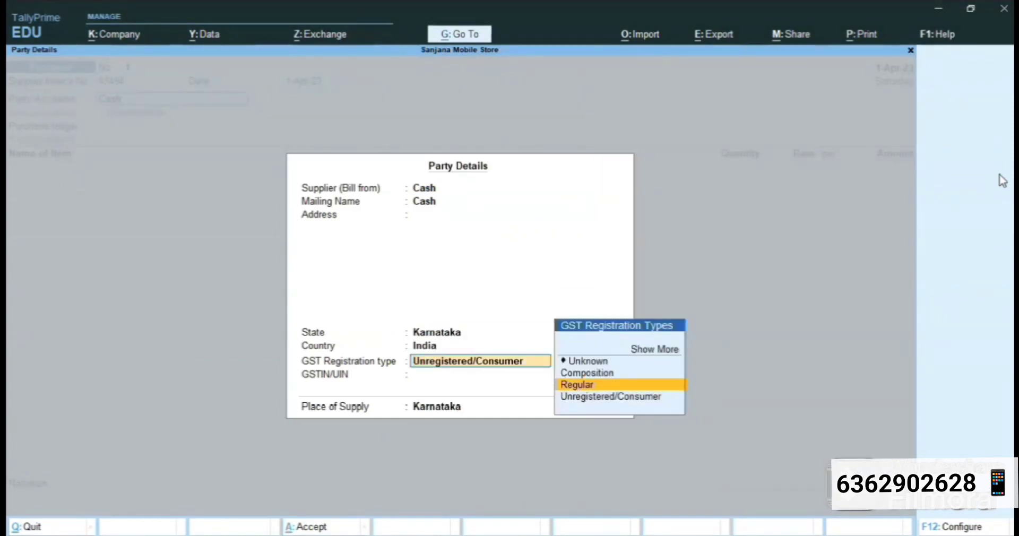
key(Return)
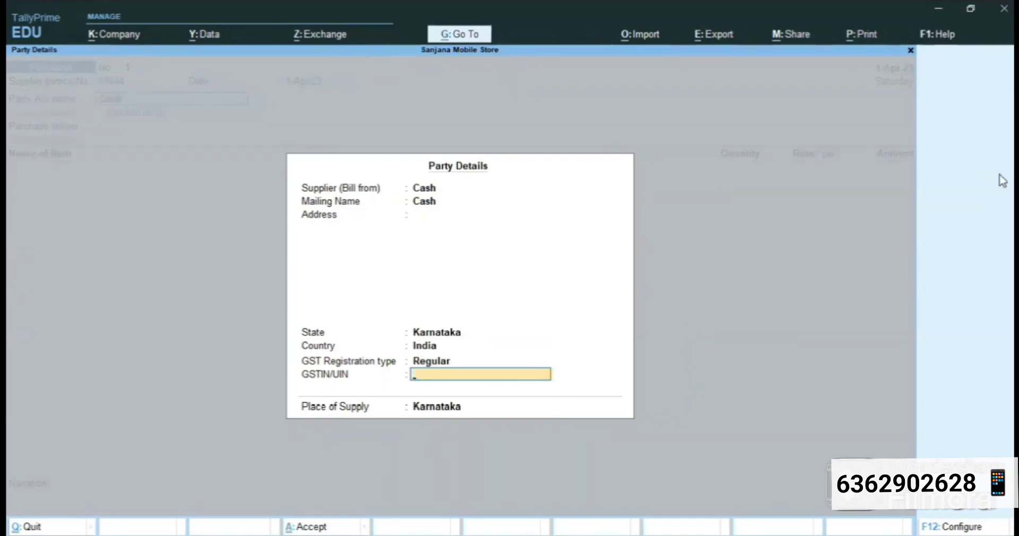
key(Return)
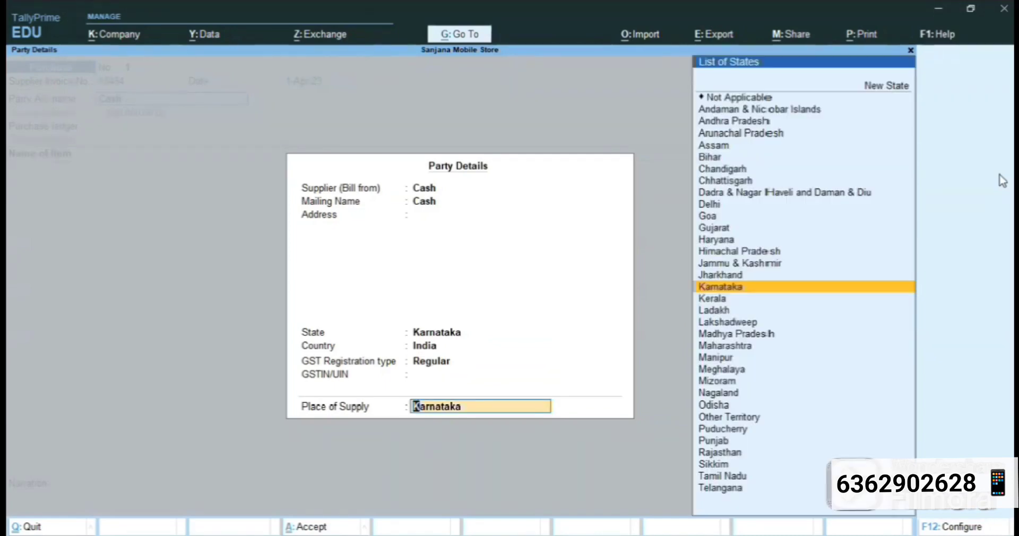
key(Return)
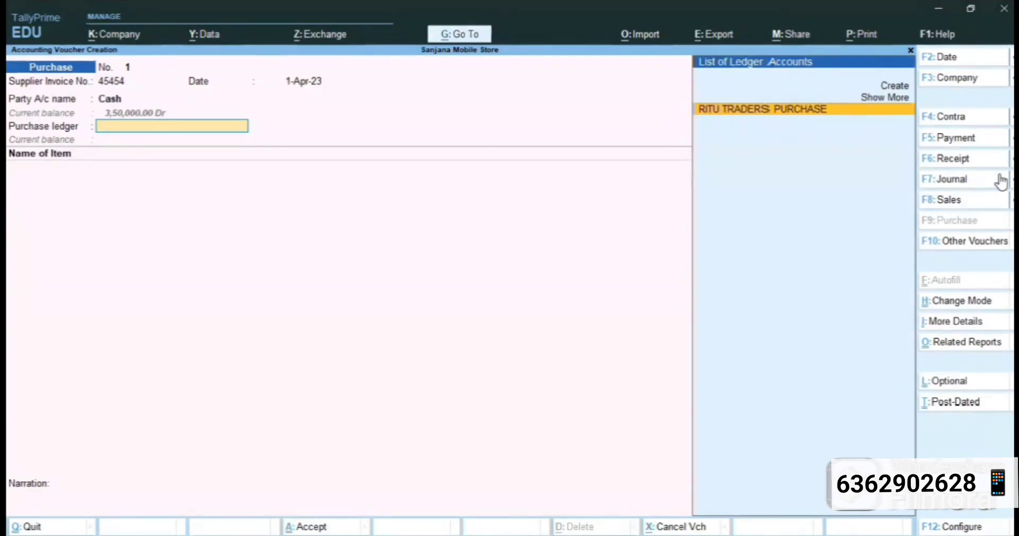
- Reopen the Cash party's receipt and party details and check the state, GST registration type and place of supply
key(BackSpace)
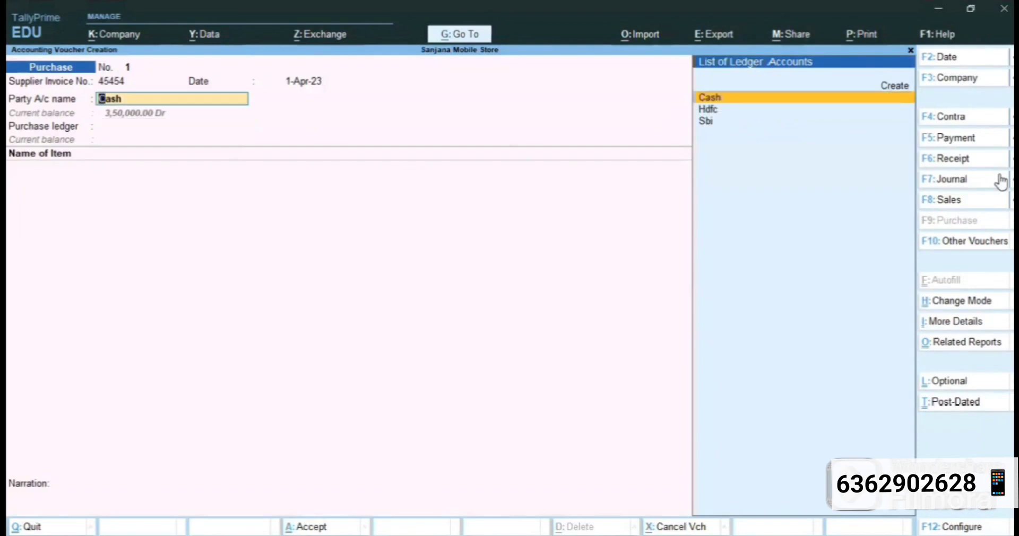
key(Return)
key(Return)
key(Return)
key(Return)
key(Return)
key(Return)
key(Return)
key(Return)
key(Return)
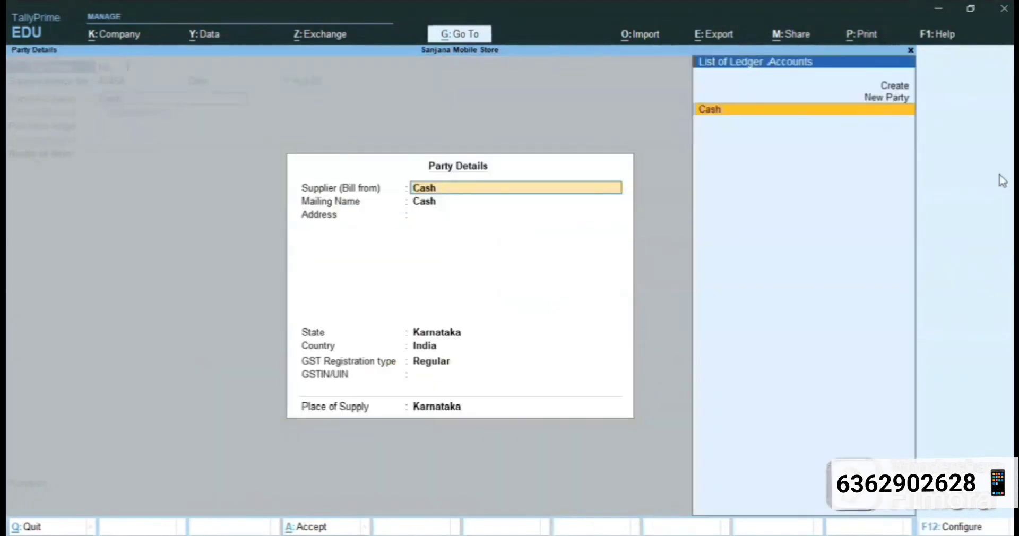
key(Return)
key(Return)
key(Return)
key(Return)
key(Return)
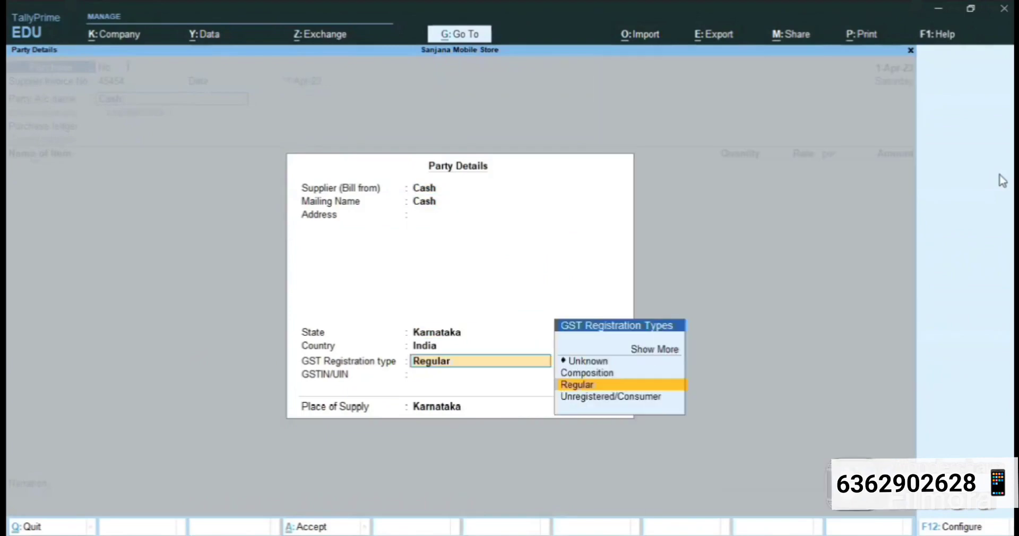
key(Return)
key(Return)
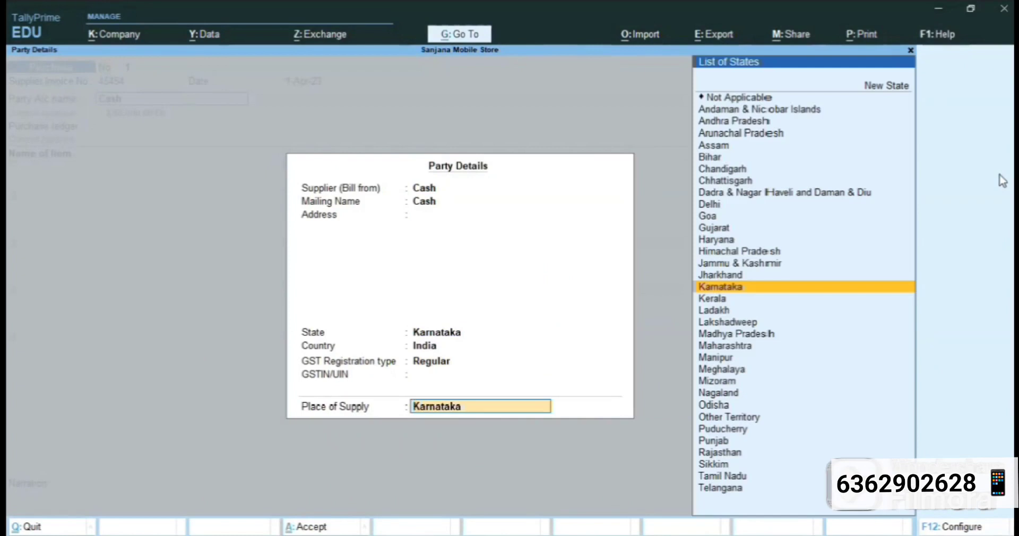
key(Return)
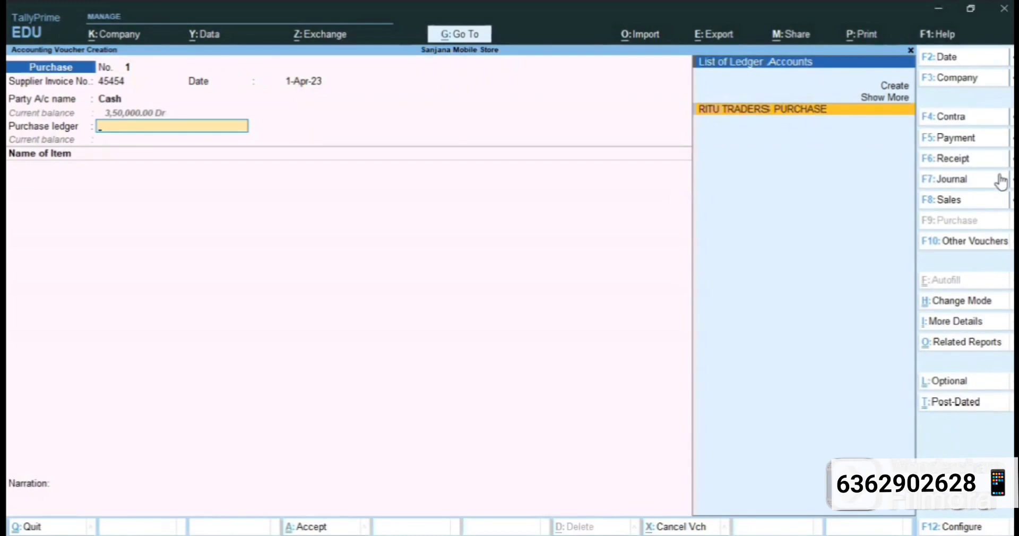
- Choose RITU TRADERS PURCHASE as the purchase ledger of the voucher
key(Up)
key(Up)
key(Down)
key(Return)
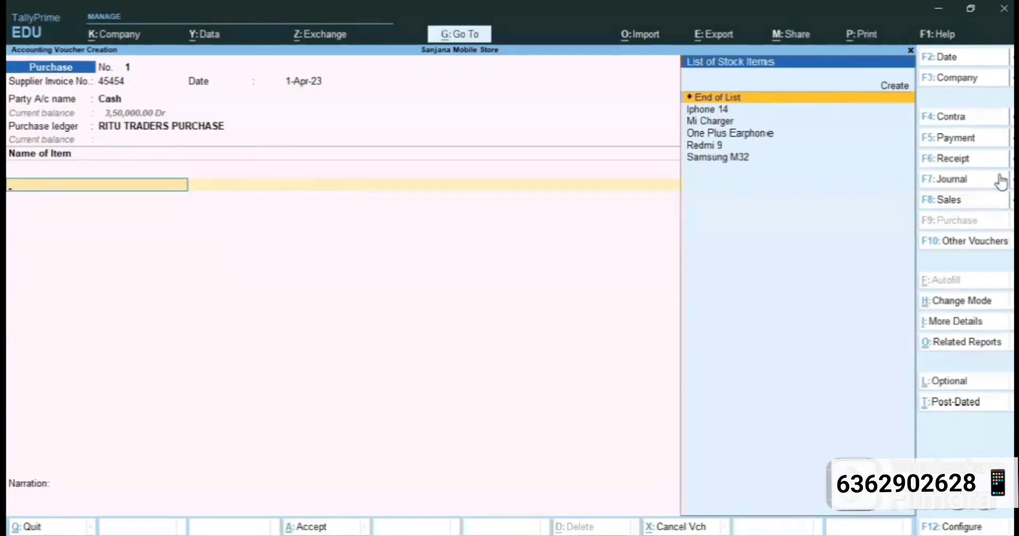
- Add the stock item Iphone 14 with a quantity of 2 pcs at a rate of 80000 per piece
key(Down)
key(Down)
key(Down)
key(Down)
key(Down)
key(Up)
key(Up)
key(Up)
key(Up)
key(Return)
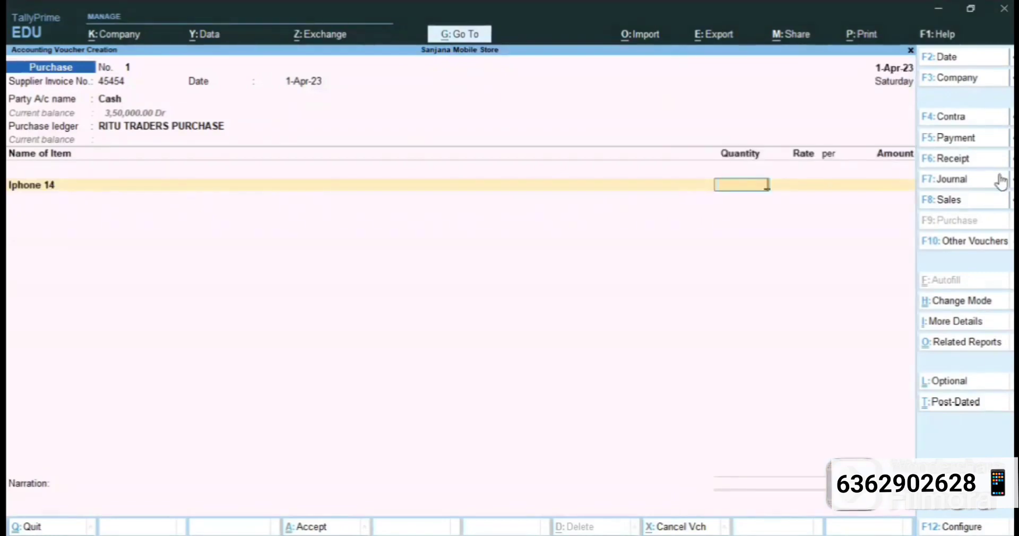
text(2)
key(Return)
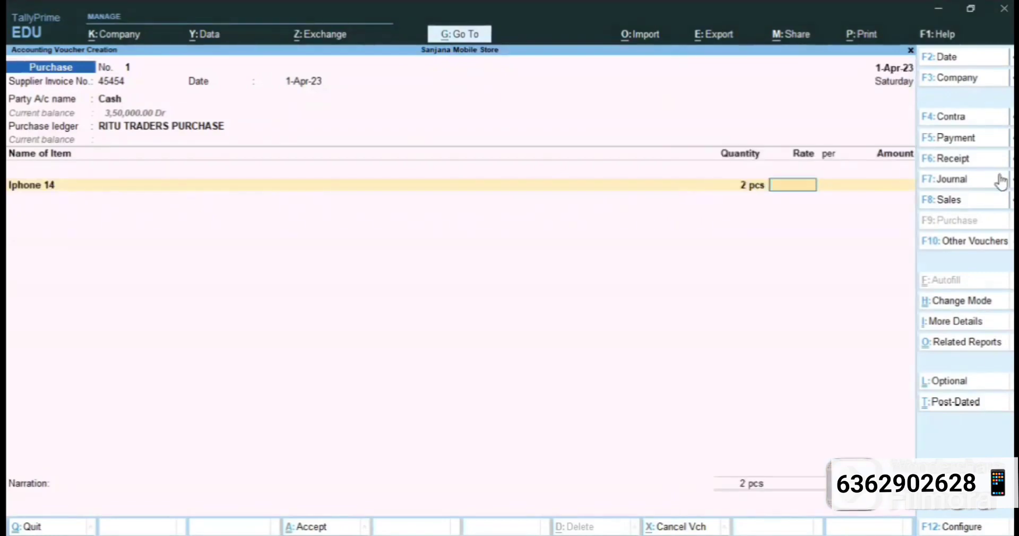
text(80000)
key(Return)
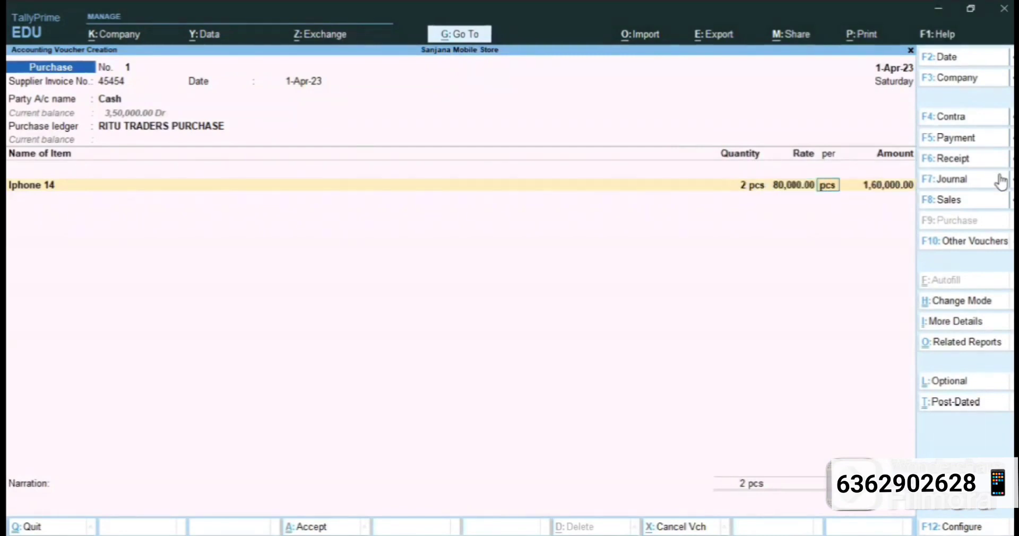
key(Return)
key(Return)
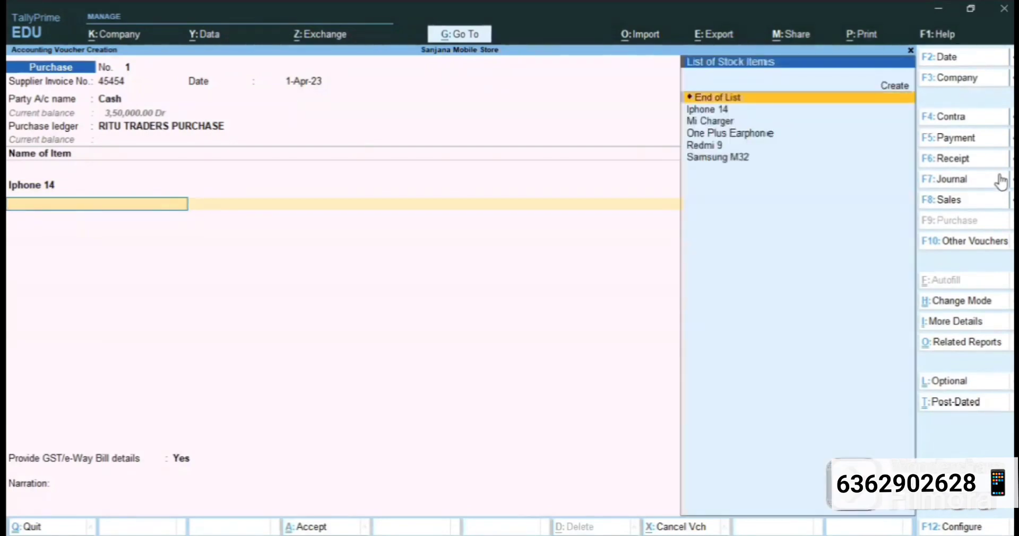
- Add the stock item Redmi 9 with a quantity of 10 pcs at a rate of 8000 per piece
key(Down)
key(Down)
key(Down)
key(Down)
key(Down)
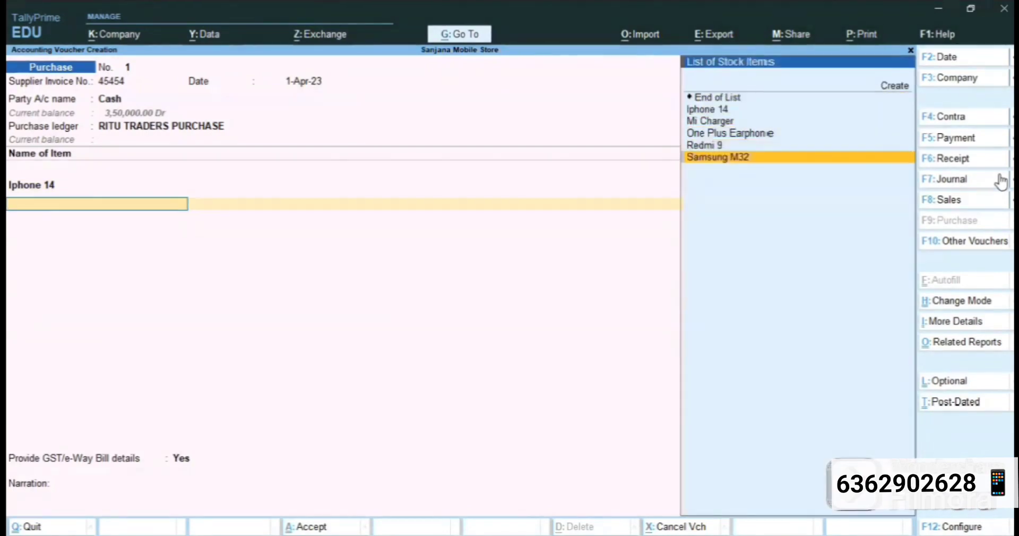
key(Up)
key(Return)
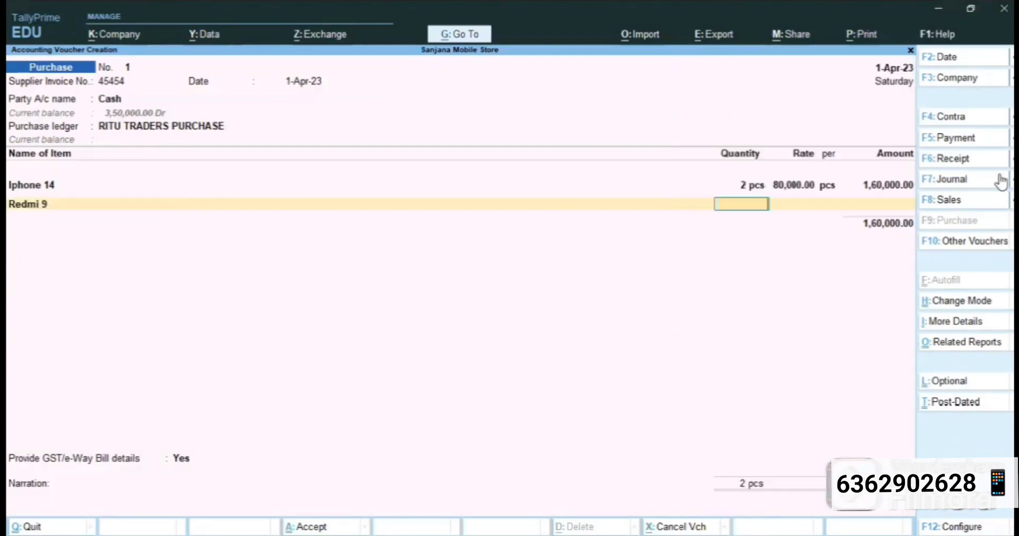
text(10)
key(Return)
text(8000)
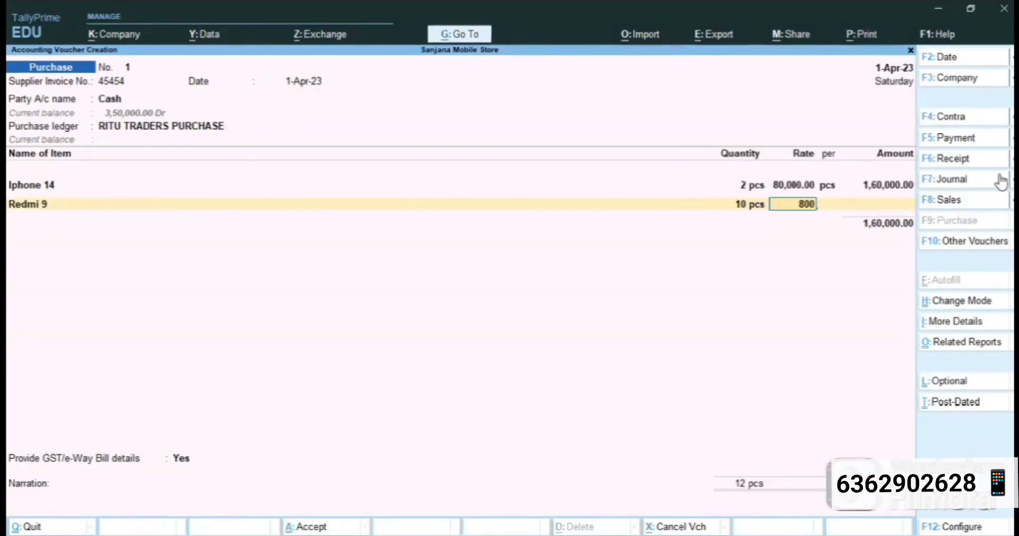
key(Return)
key(Return)
key(Return)
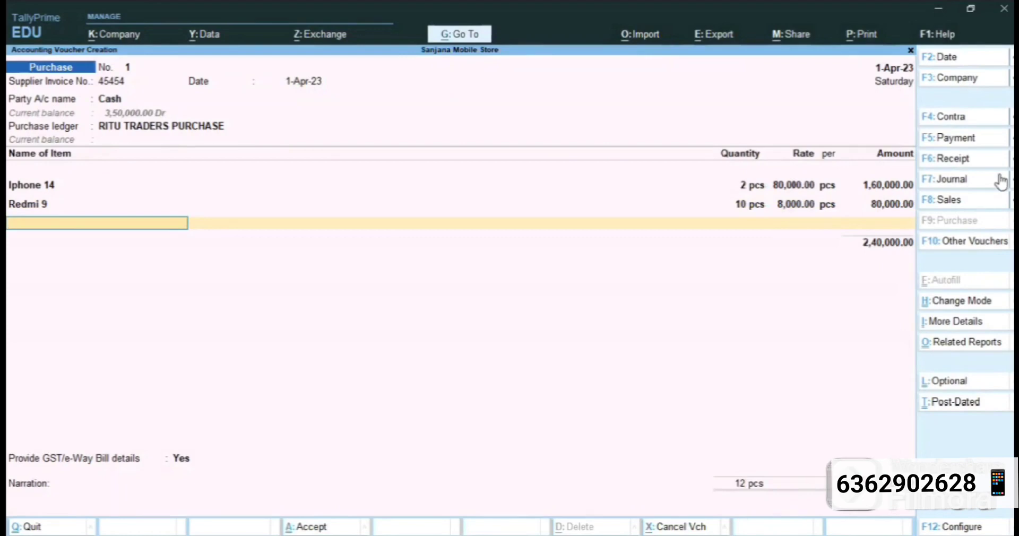
- End the item list and add the SGST and CGST ledgers with their calculated amounts below the items
key(Return)
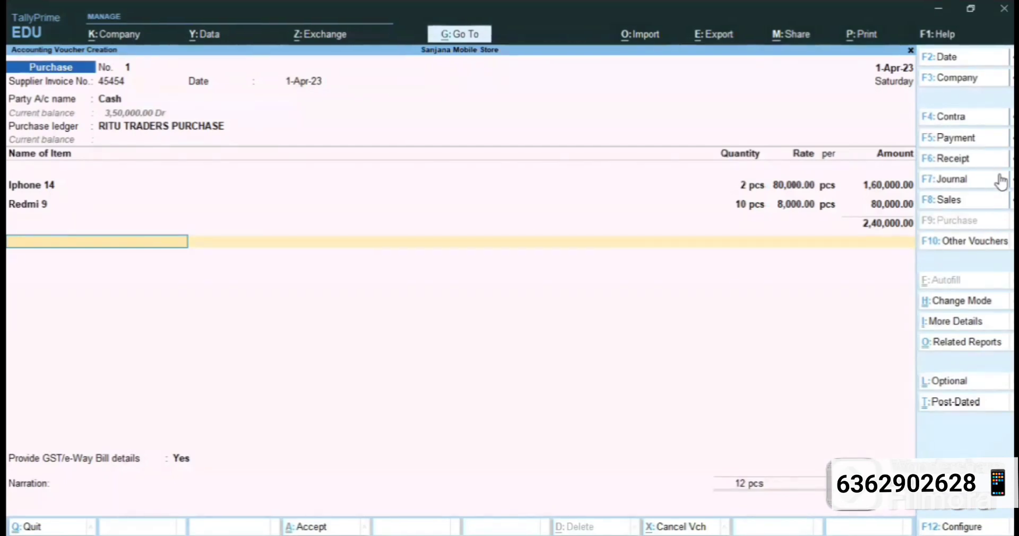
text(SG)
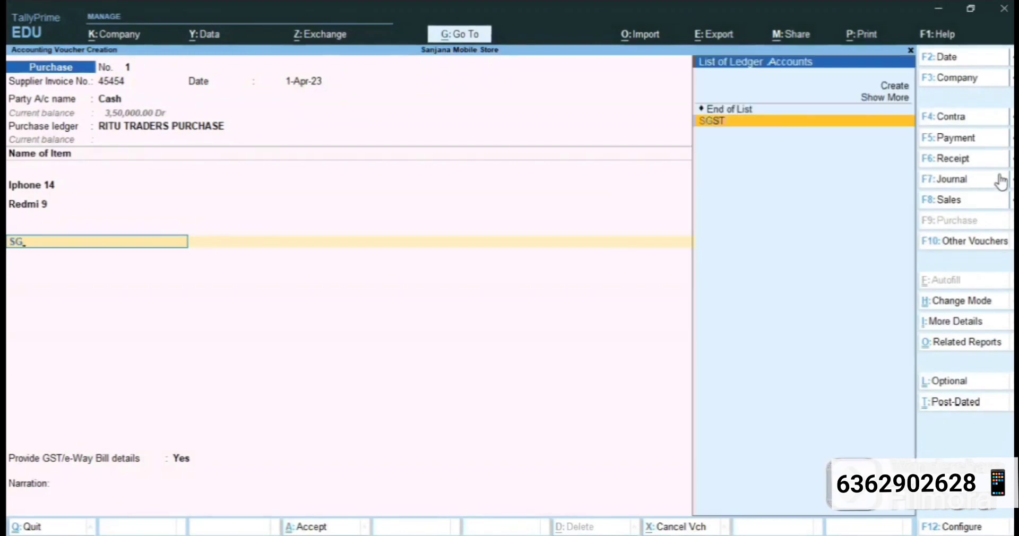
key(Return)
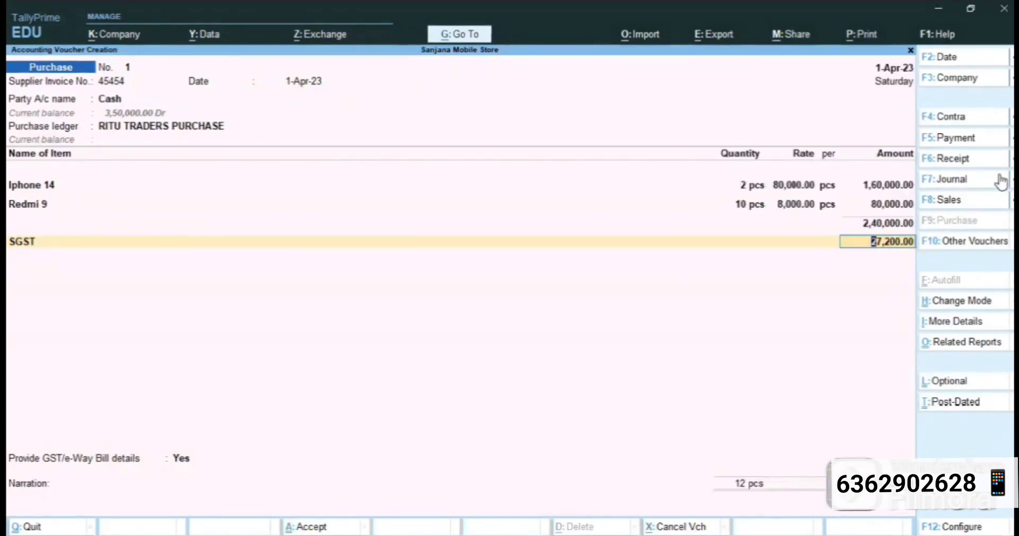
key(Return)
text(CGS)
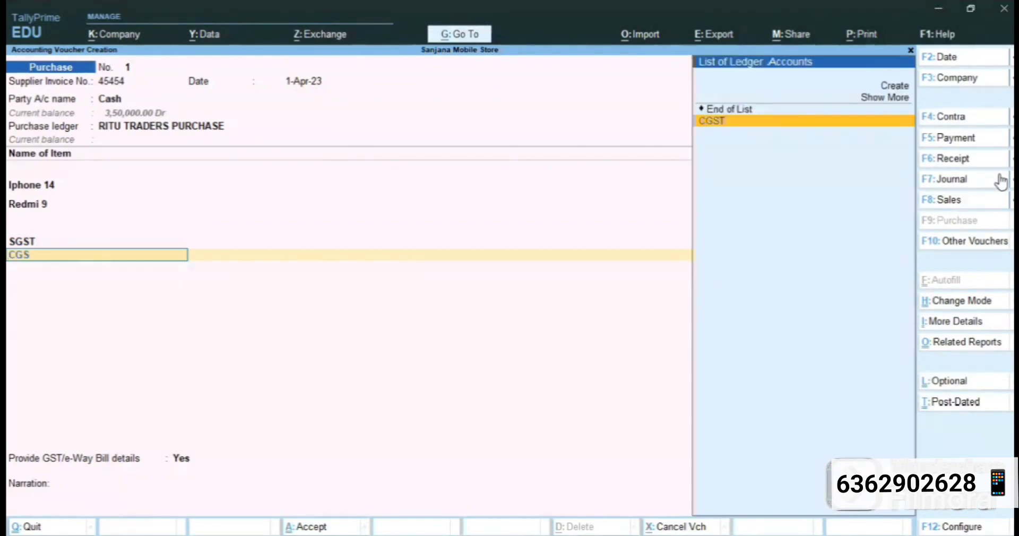
key(Return)
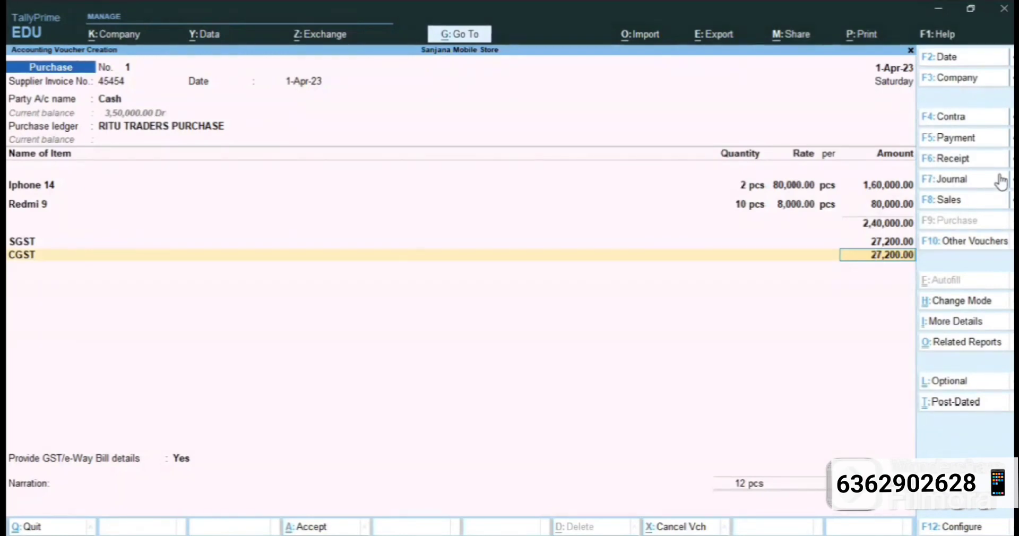
key(Return)
key(Return)
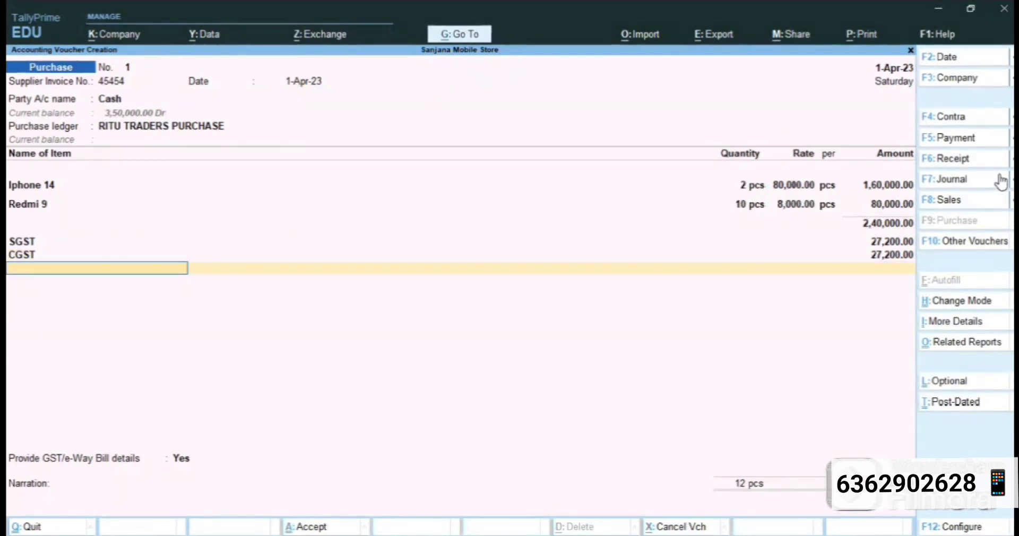
- Set providing GST/e-Way Bill details to No and save the purchase voucher without a narration
key(Up)
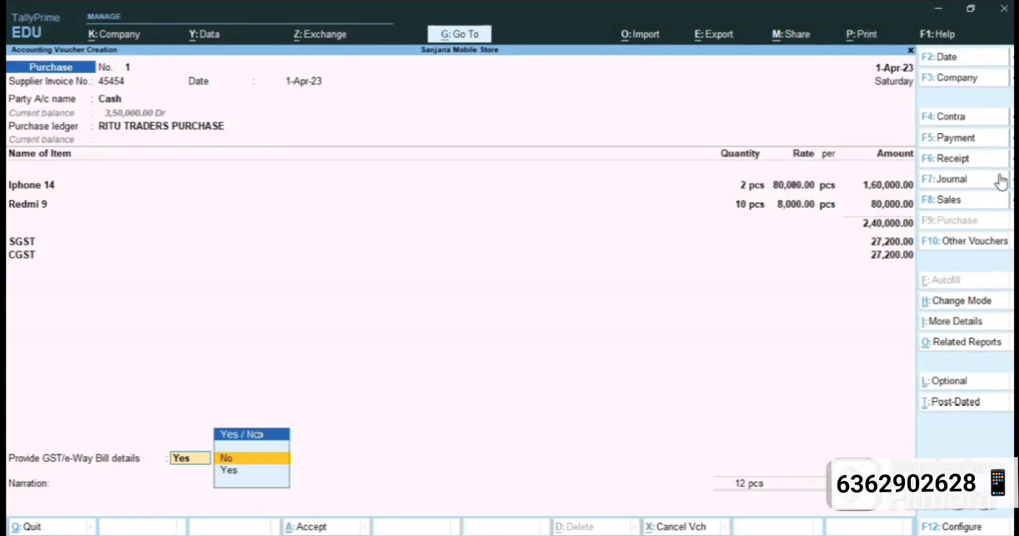
key(Return)
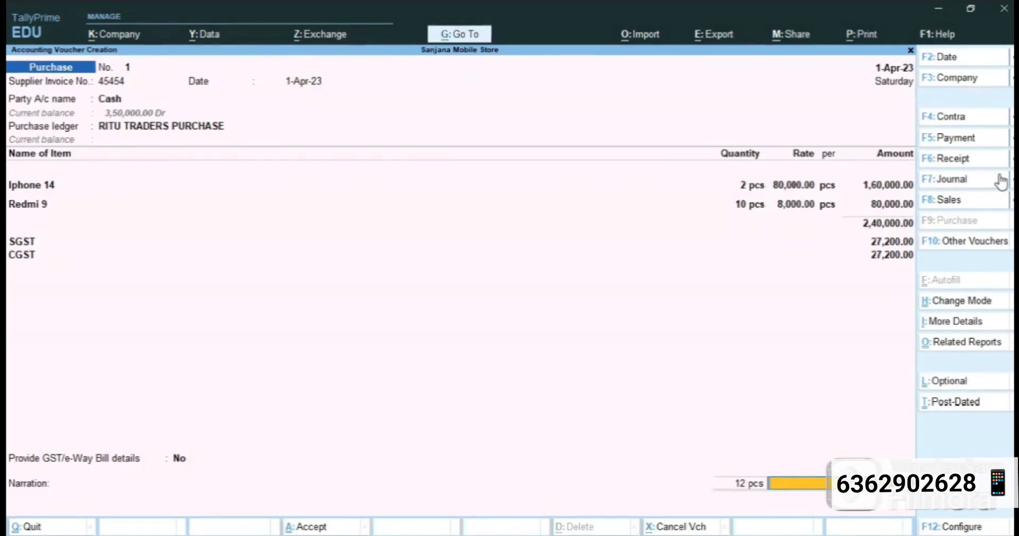
key(Return)
key(Return)
key(Return)
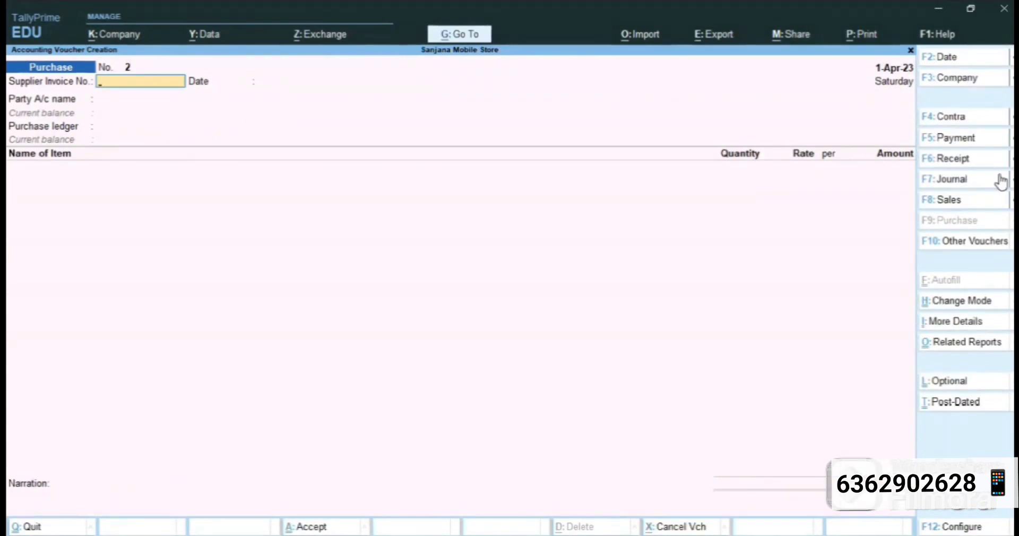
- Start the second purchase voucher with supplier invoice number 54545 dated 1-Apr-23 and Sbi as the party account
text(54545)
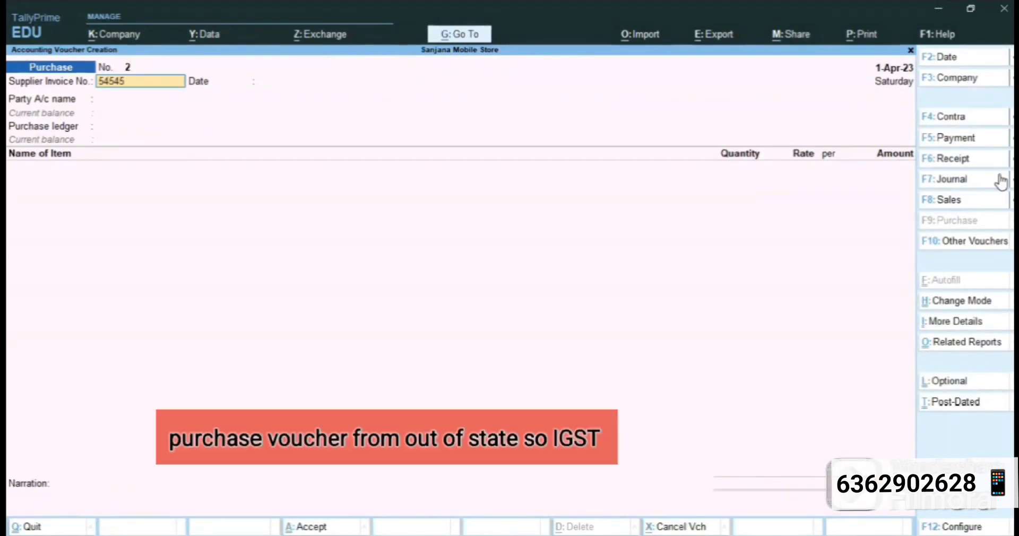
key(Return)
key(Return)
key(Down)
key(Return)
- Leave the second purchase voucher's receipt details blank and continue to the Sbi party details
key(Return)
key(Return)
key(Return)
key(Return)
key(Return)
key(Return)
key(Return)
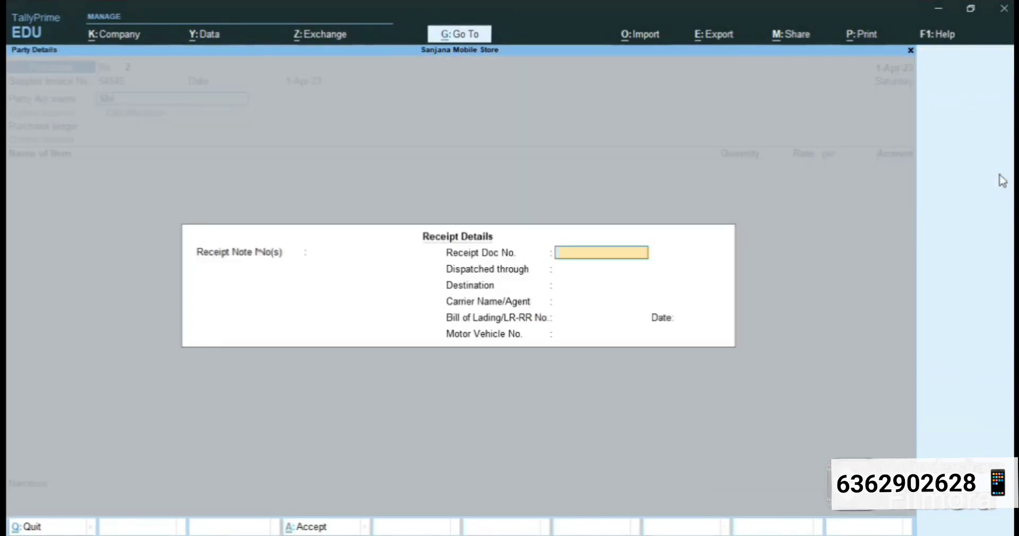
key(Return)
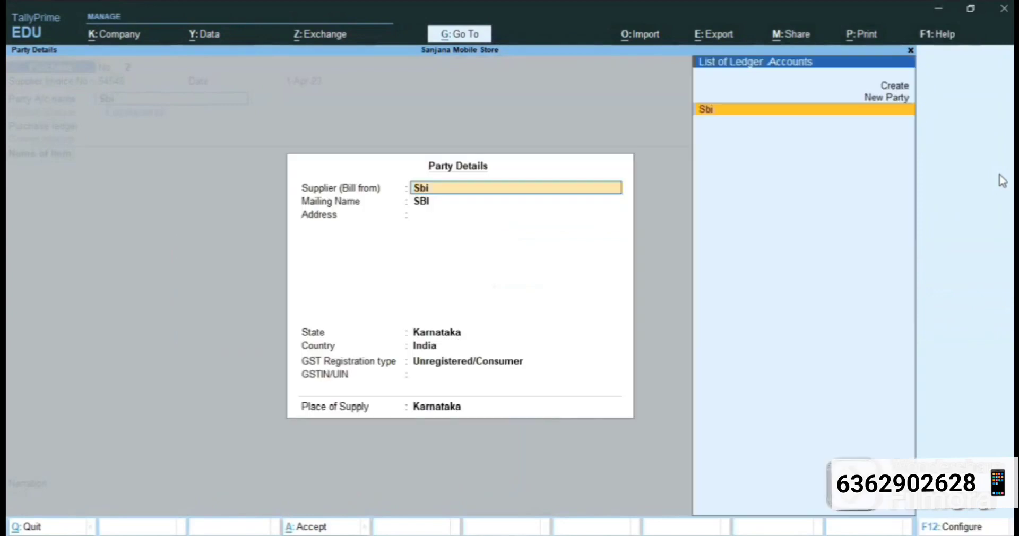
- Set the Sbi party's GST registration type to Regular and place of supply to Kerala, leaving state Karnataka and the GSTIN blank
key(Return)
key(Return)
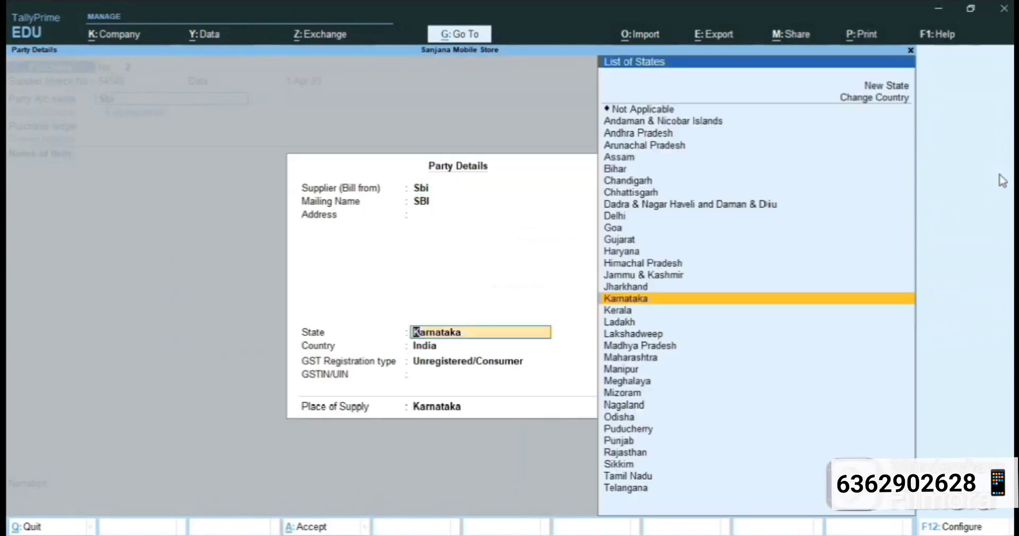
key(Down)
key(Up)
key(Return)
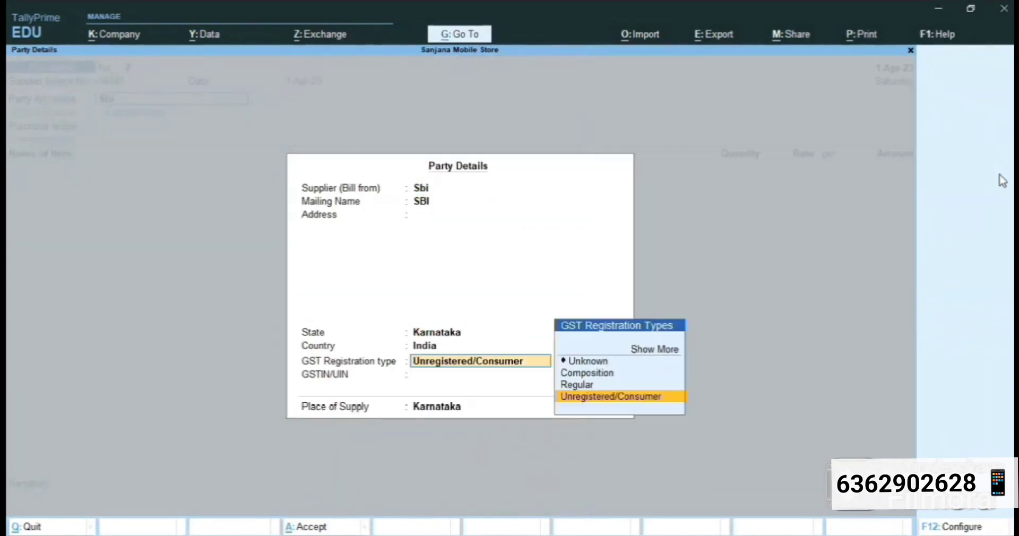
key(Up)
key(Return)
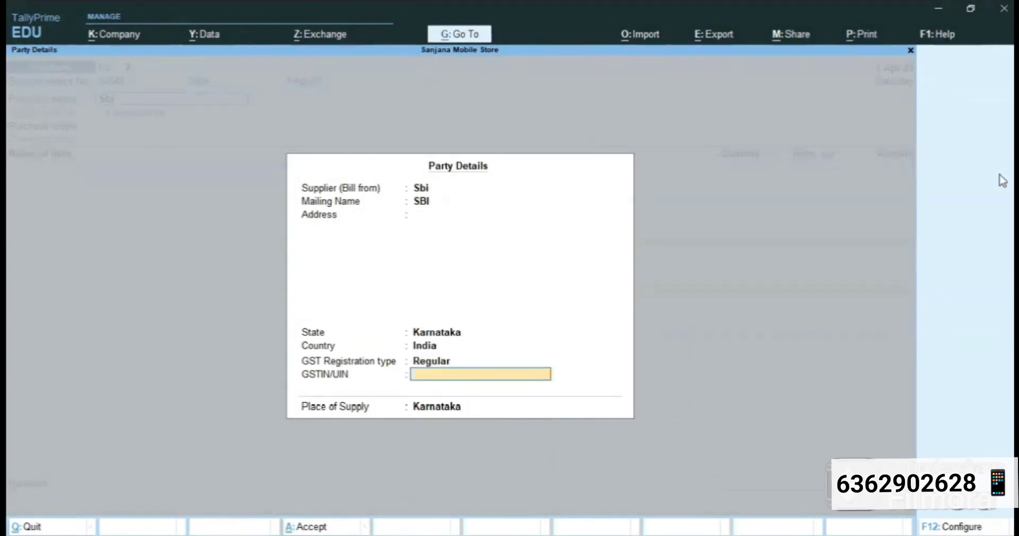
key(Return)
key(Up)
key(Down)
key(Down)
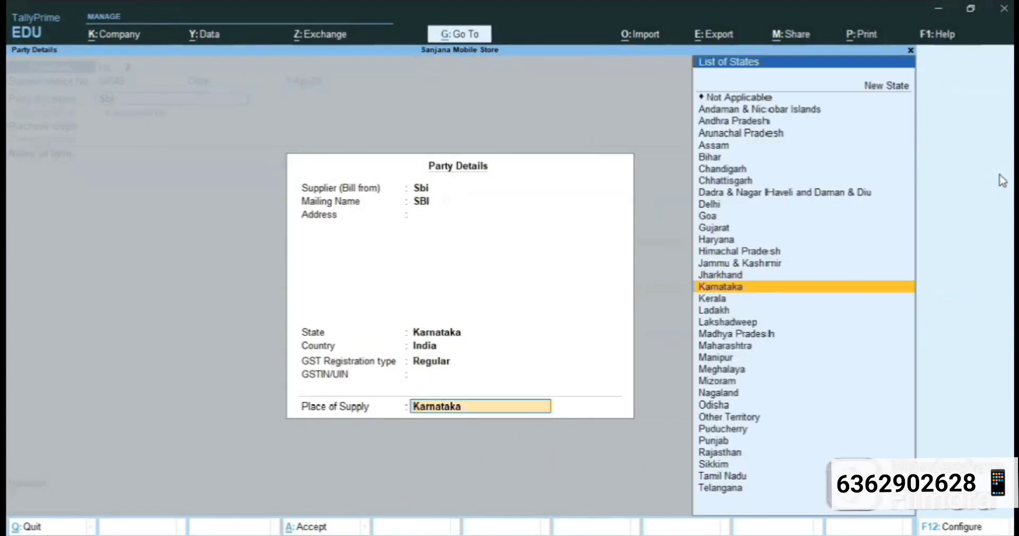
key(Return)
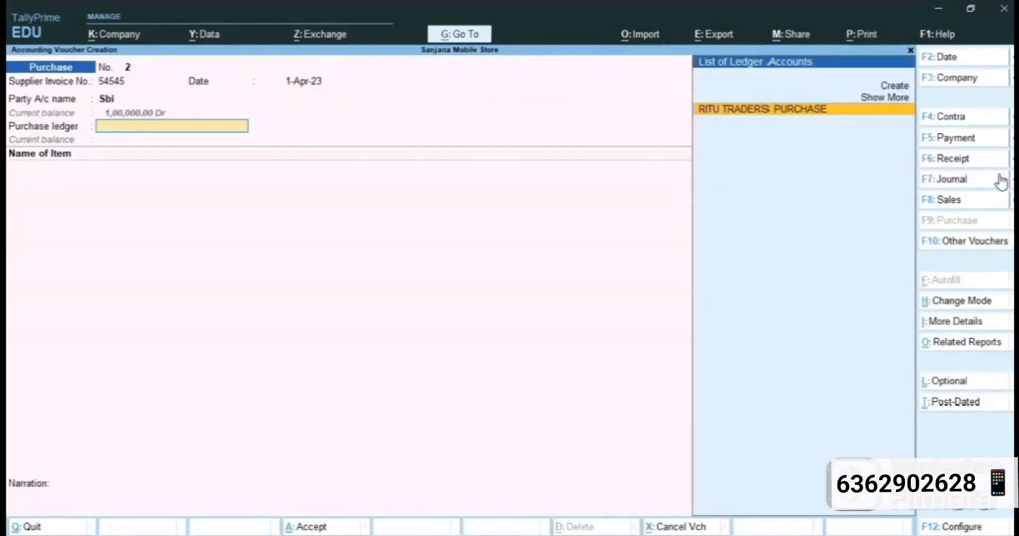
- Recheck the Sbi receipt and party details, keeping GST registration type Regular and place of supply Kerala
key(BackSpace)
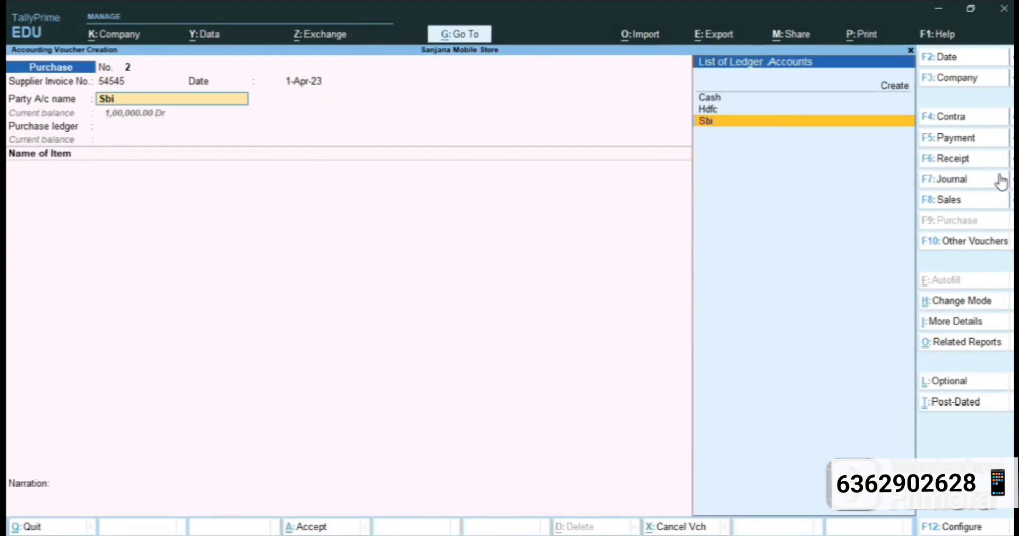
key(Return)
key(Return)
key(Return)
key(Return)
key(Return)
key(Return)
key(Return)
key(Return)
key(Return)
key(Return)
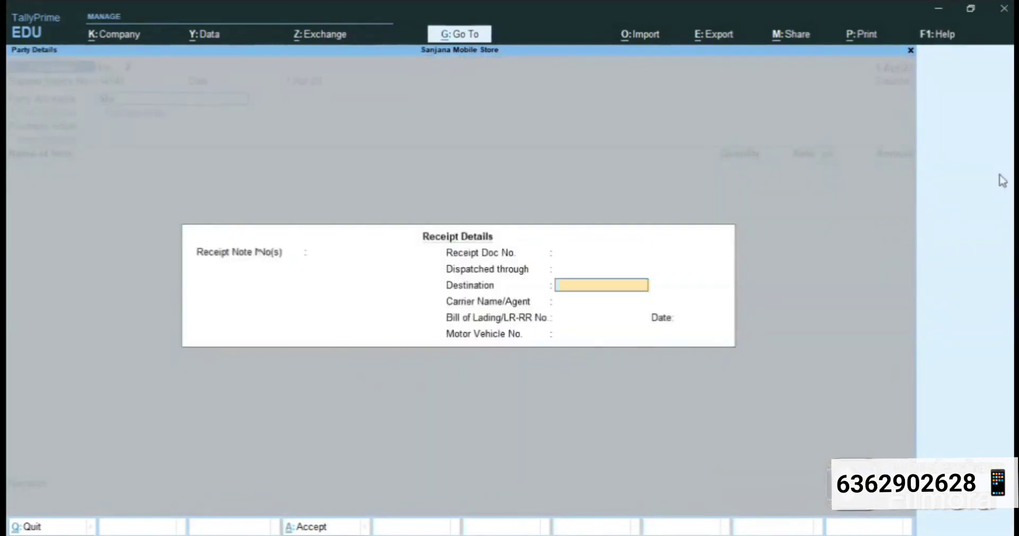
key(Return)
key(Return)
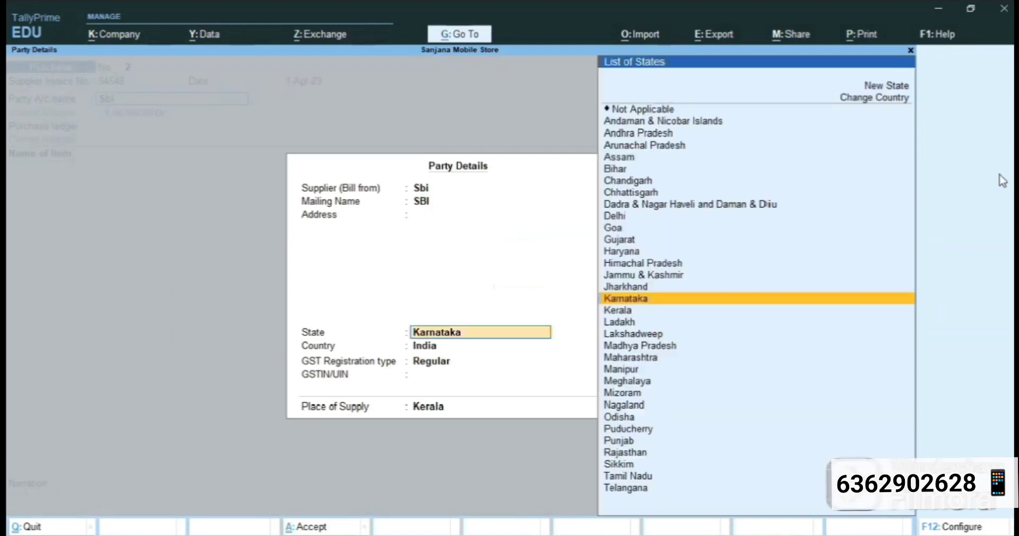
key(Return)
key(Return)
key(Return)
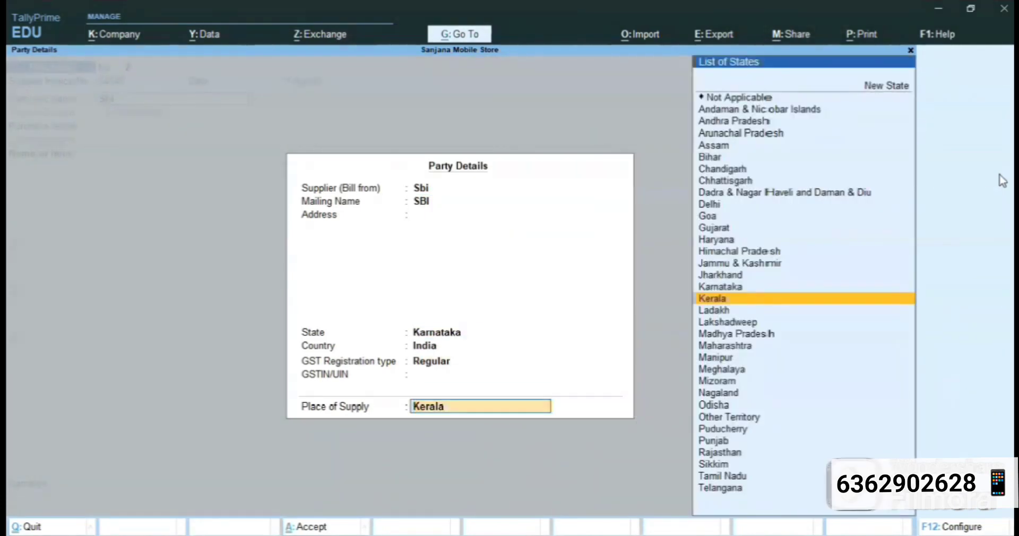
key(Return)
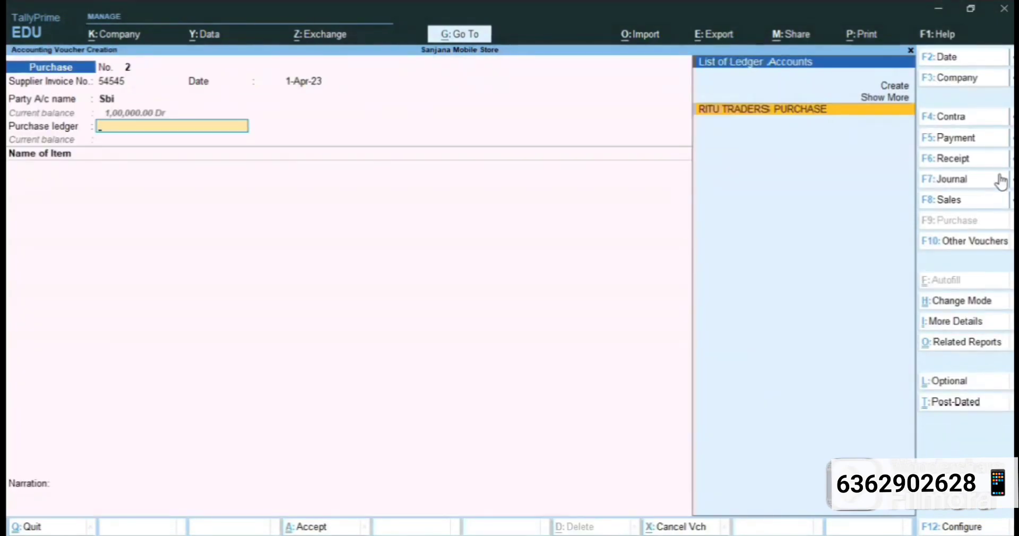
- Choose RITU TRADERS PURCHASE as the purchase ledger and Samsung M32 as the stock item
key(Return)
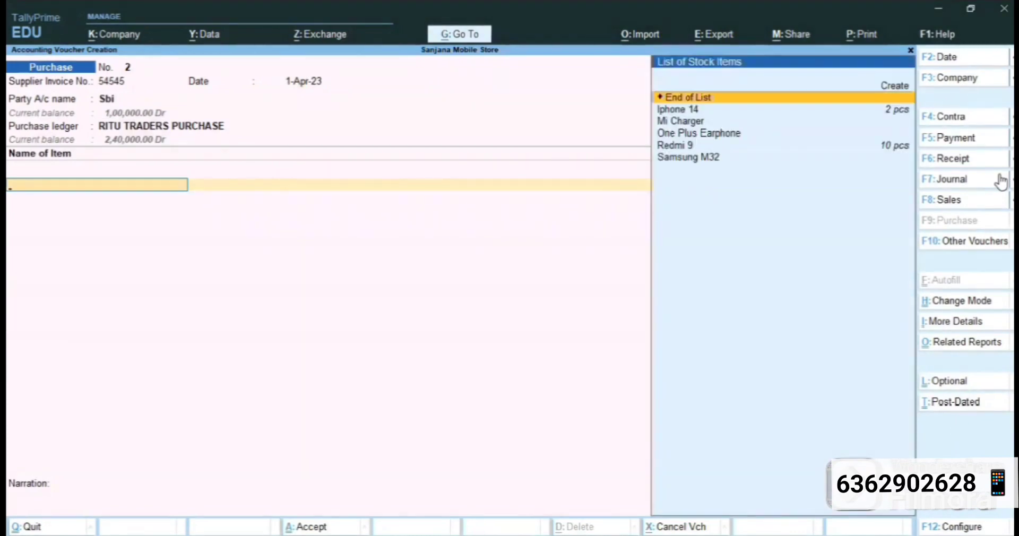
key(Down)
key(Down)
key(Down)
key(Down)
key(Down)
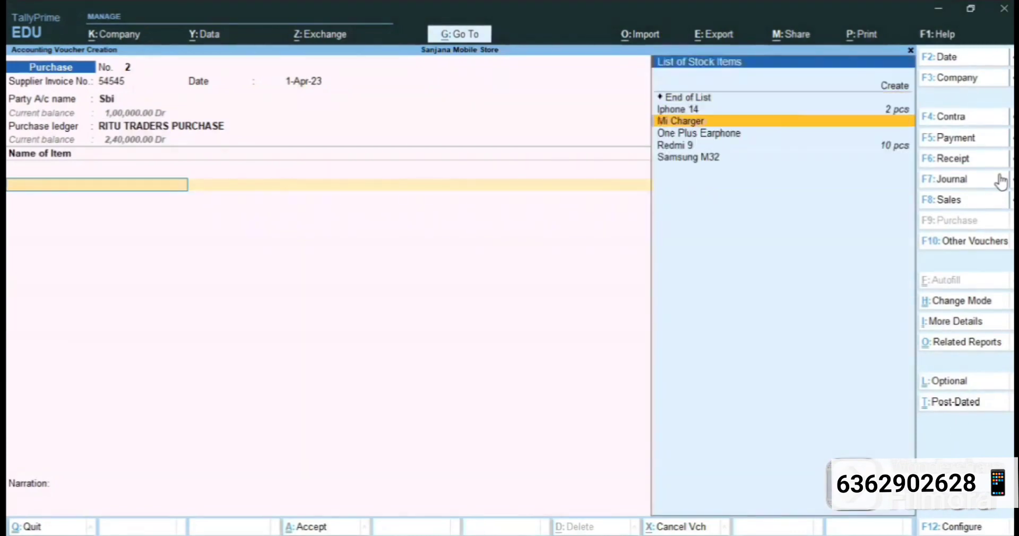
key(Return)
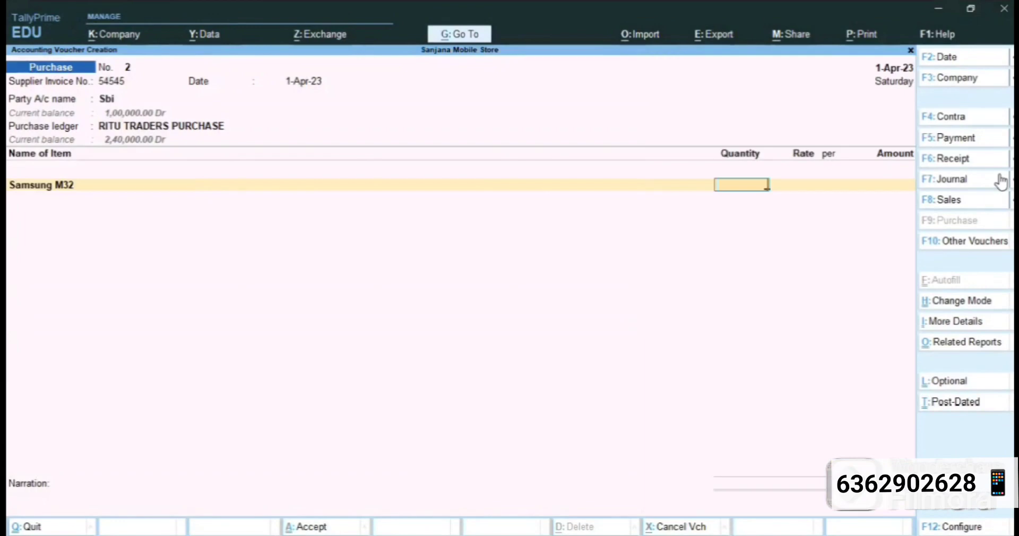
- Set the Samsung M32 quantity to 10 pcs at a rate of 8,000 and end the item list
text(10)
key(Return)
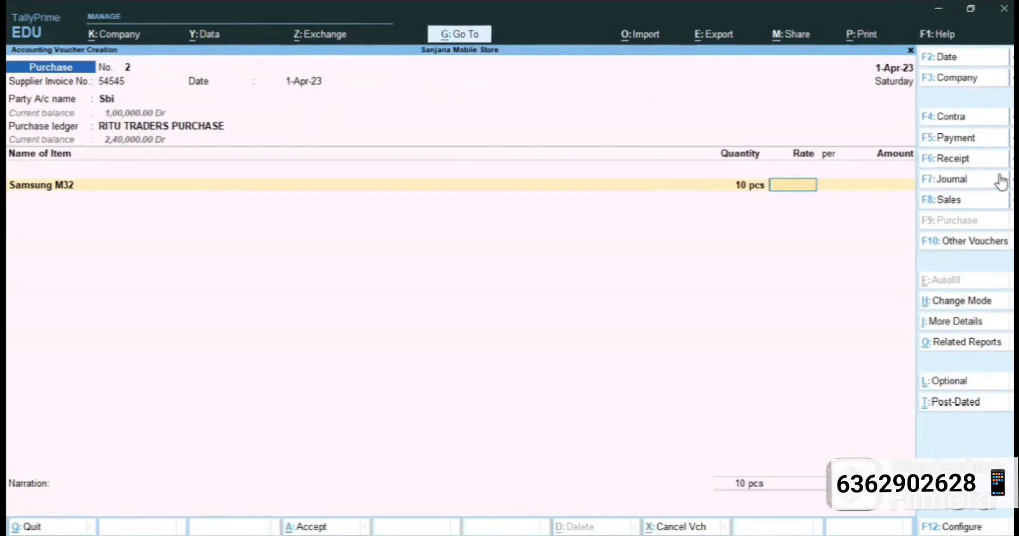
text(8000)
key(Return)
key(Return)
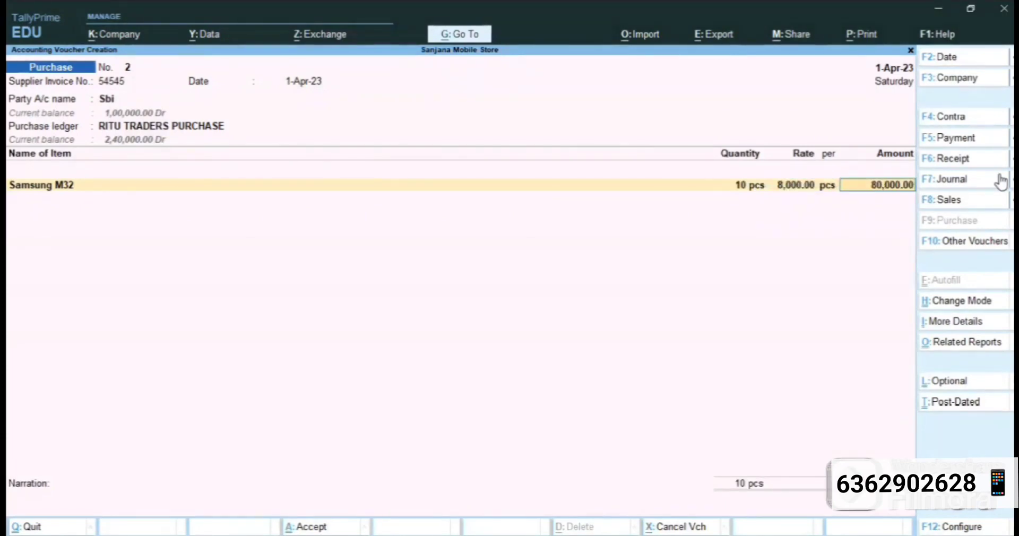
key(Return)
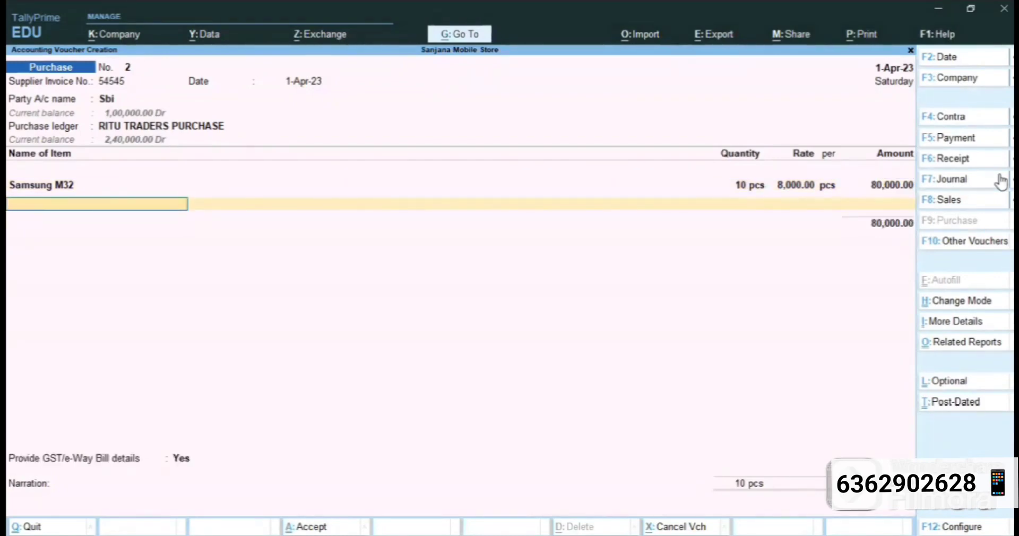
key(Return)
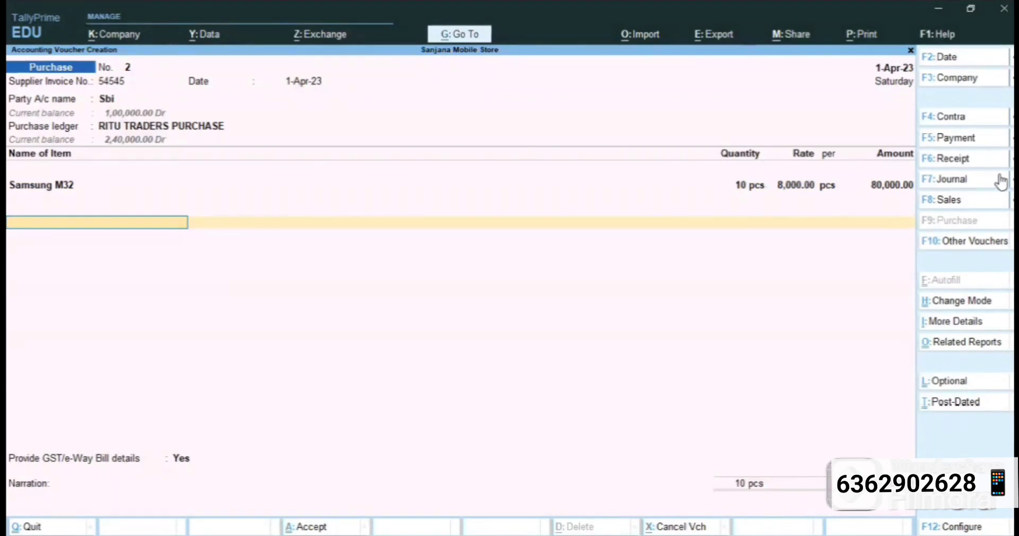
- Try CGST and SGST as the tax ledger below the Samsung M32 item
text(cg)
key(Return)
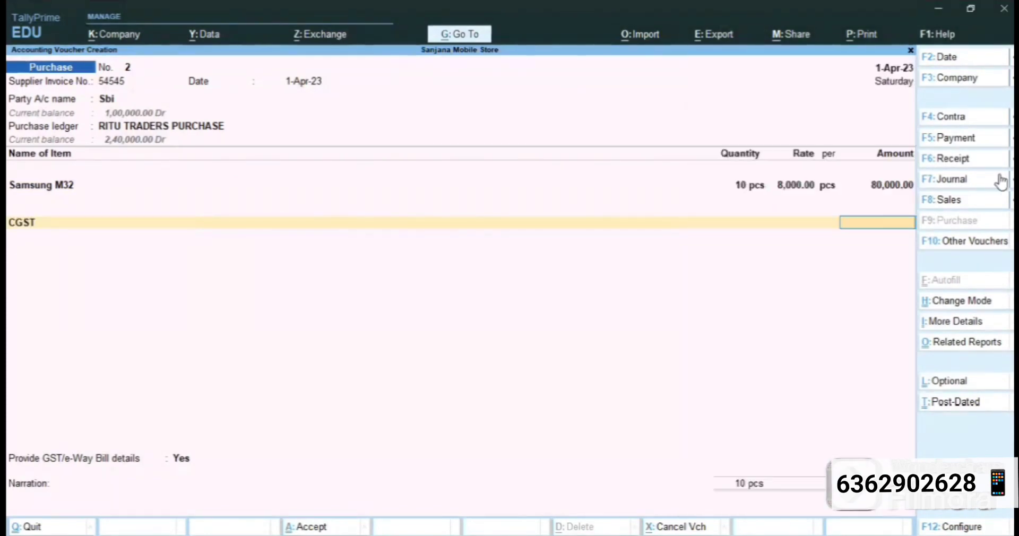
key(BackSpace)
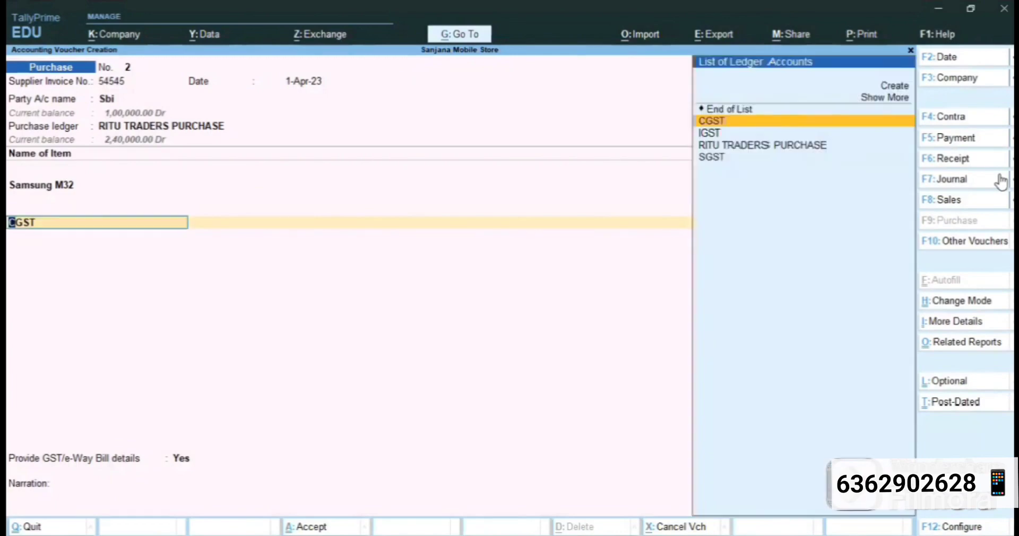
key(Down)
key(Down)
key(Down)
key(Return)
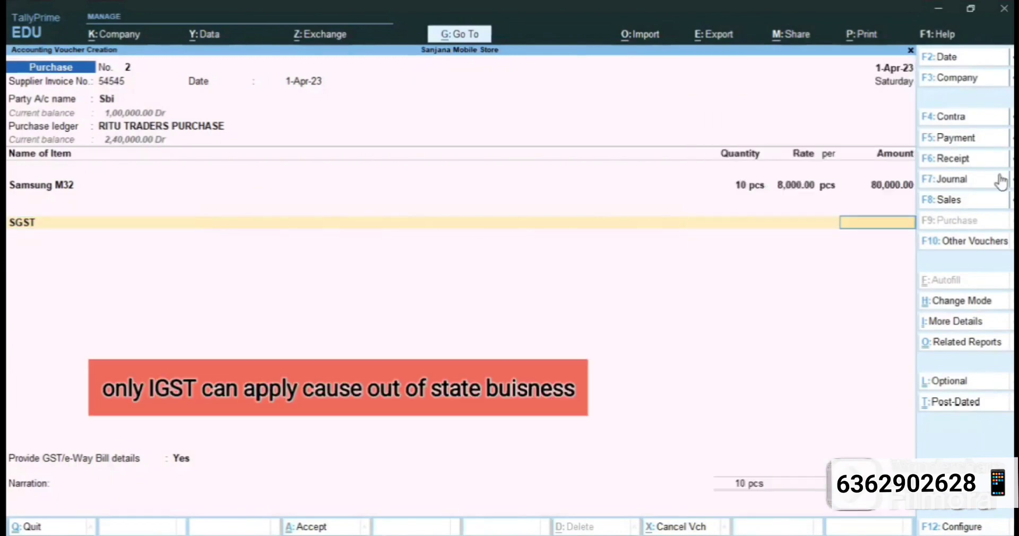
key(BackSpace)
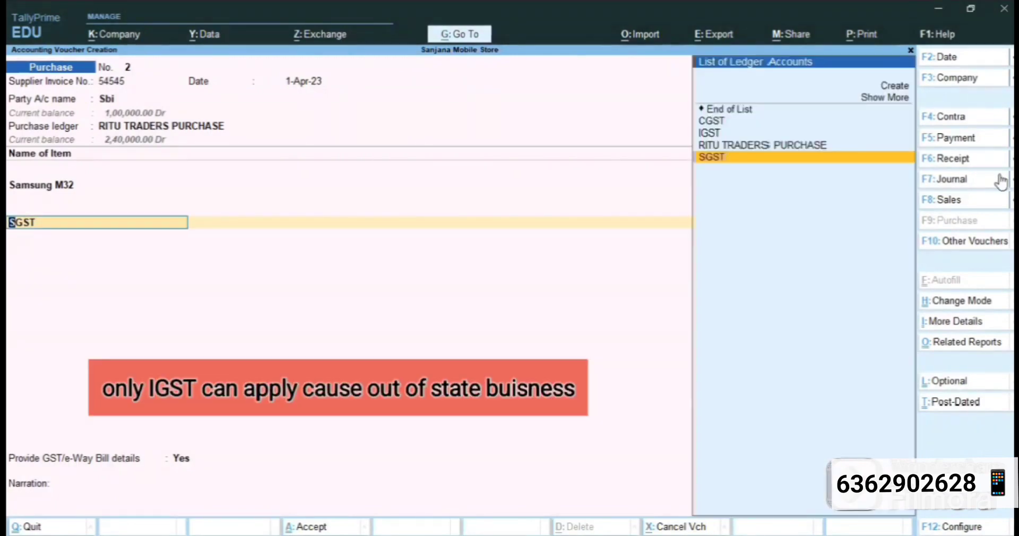
- Apply the IGST ledger to the purchase and set providing GST/e-Way Bill details to No
key(Up)
key(Up)
key(Return)
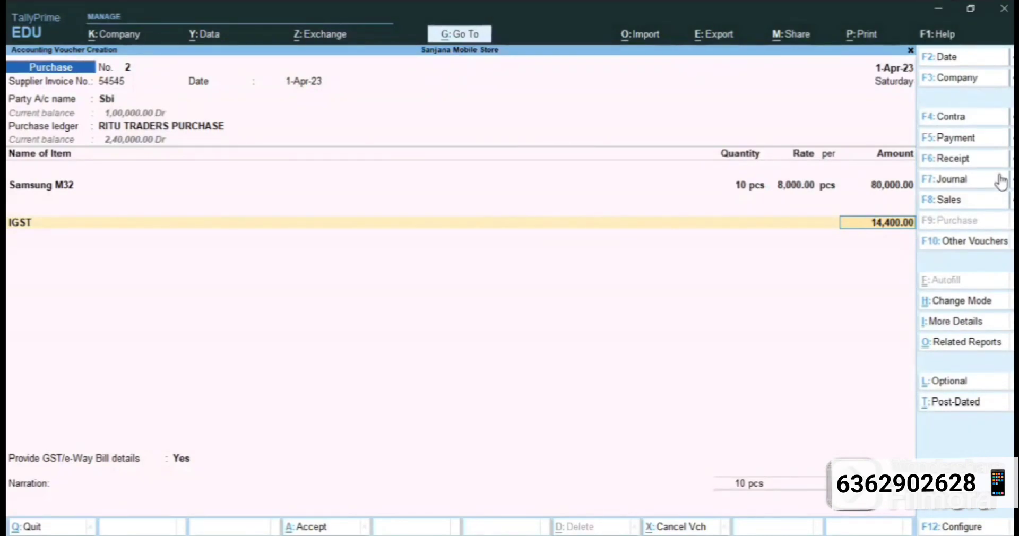
key(Return)
key(Return)
key(Up)
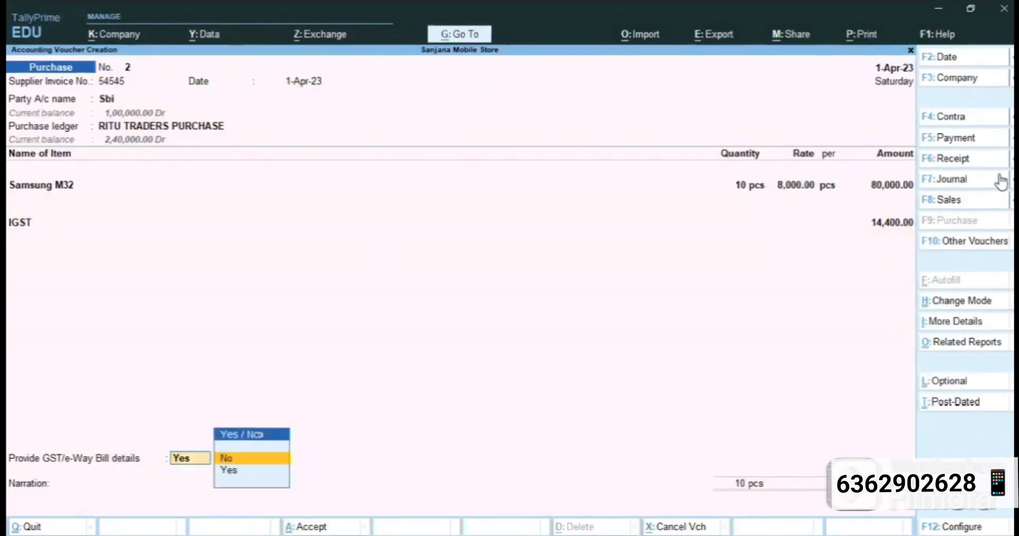
key(Return)
key(Return)
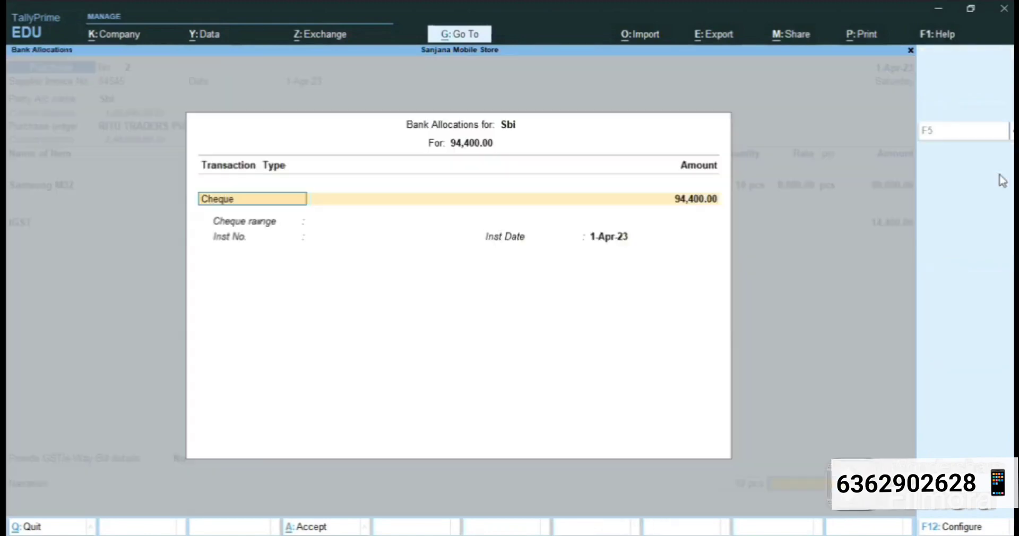
- Accept the Sbi bank allocation as Cheque dated 1-Apr-23 and save the purchase voucher without a narration
key(Return)
key(Return)
key(Return)
key(Return)
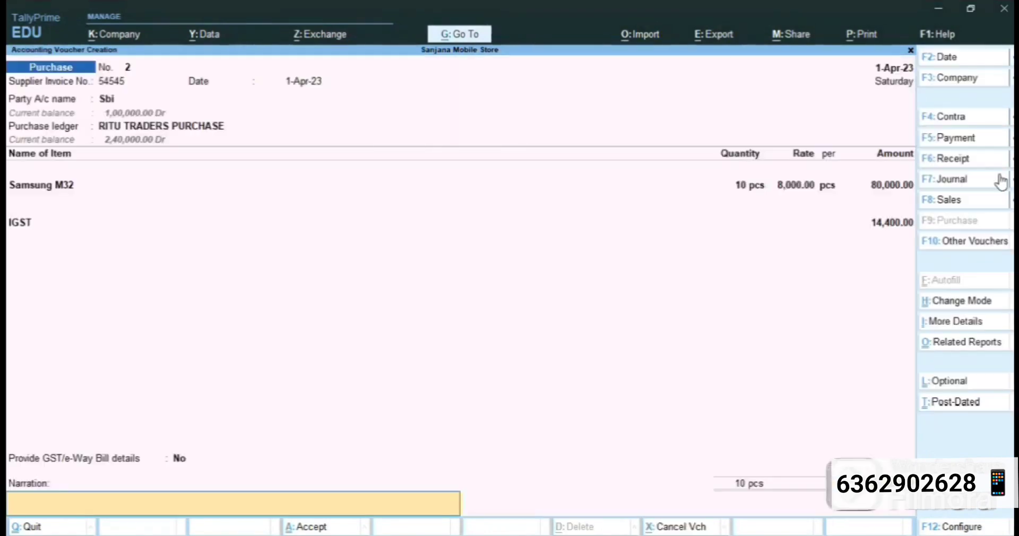
key(Return)
key(Return)
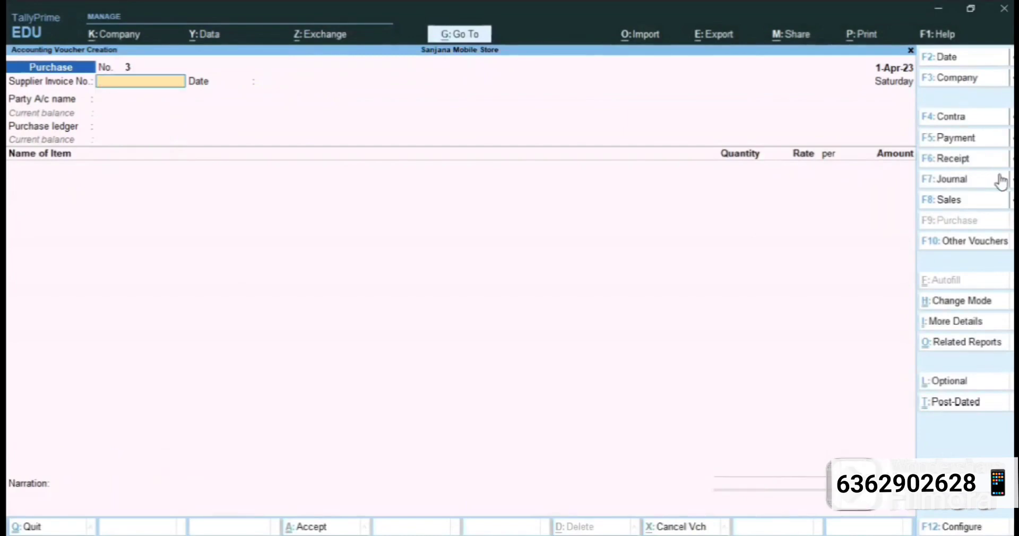
- Start a sales voucher with Cash as the party account and continue to the address in the party details
key(F8)
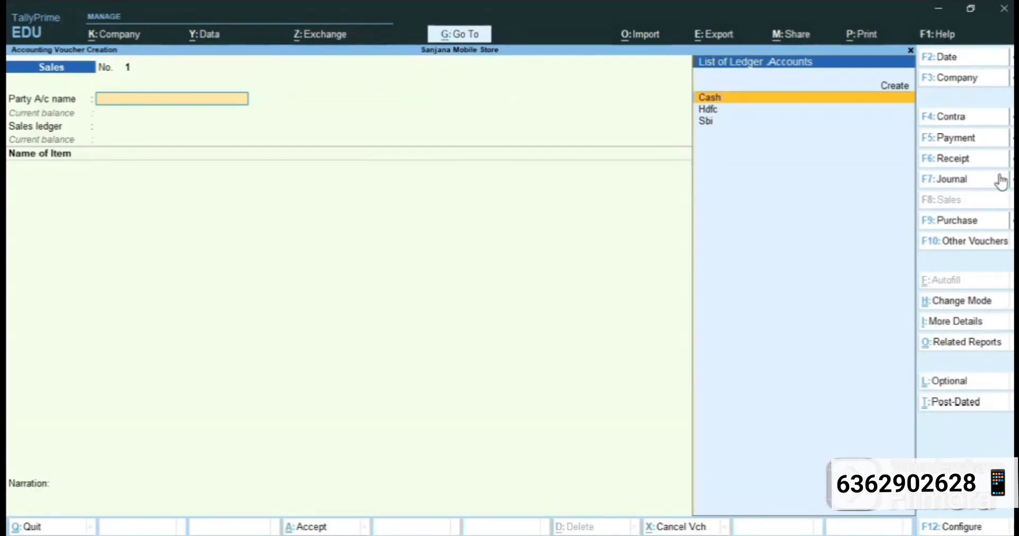
key(Return)
key(Return)
key(Return)
key(Return)
key(Return)
key(Return)
key(Return)
key(Return)
key(Return)
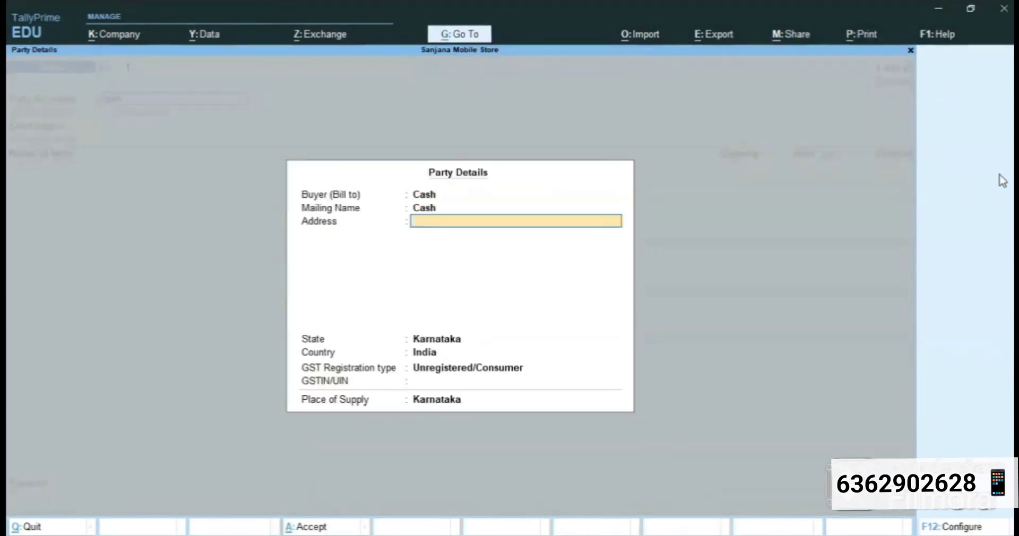
- Set the Cash buyer's GST registration type to Regular, leaving the GSTIN blank and the state and place of supply as Karnataka
key(Return)
key(Return)
key(Return)
key(Up)
key(Return)
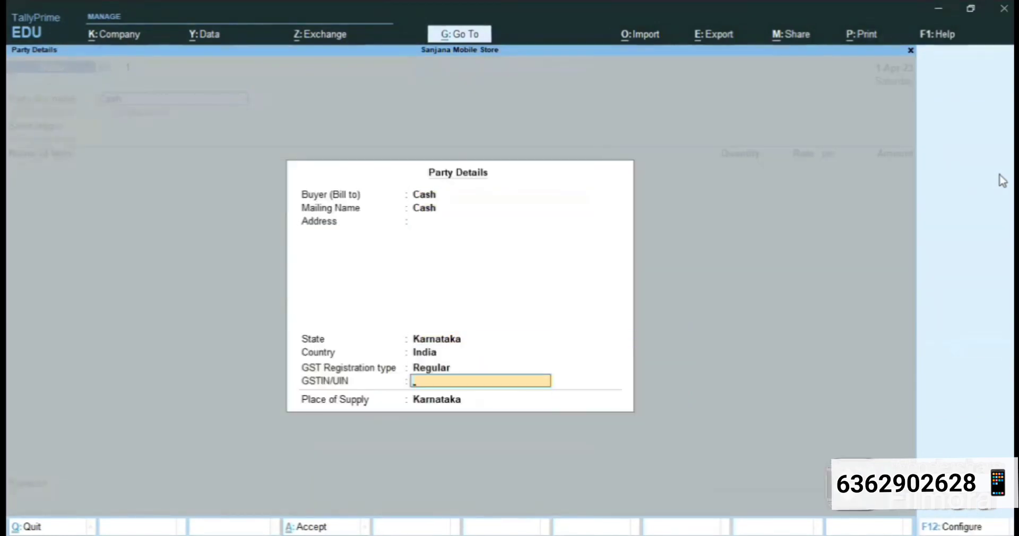
key(Return)
key(Return)
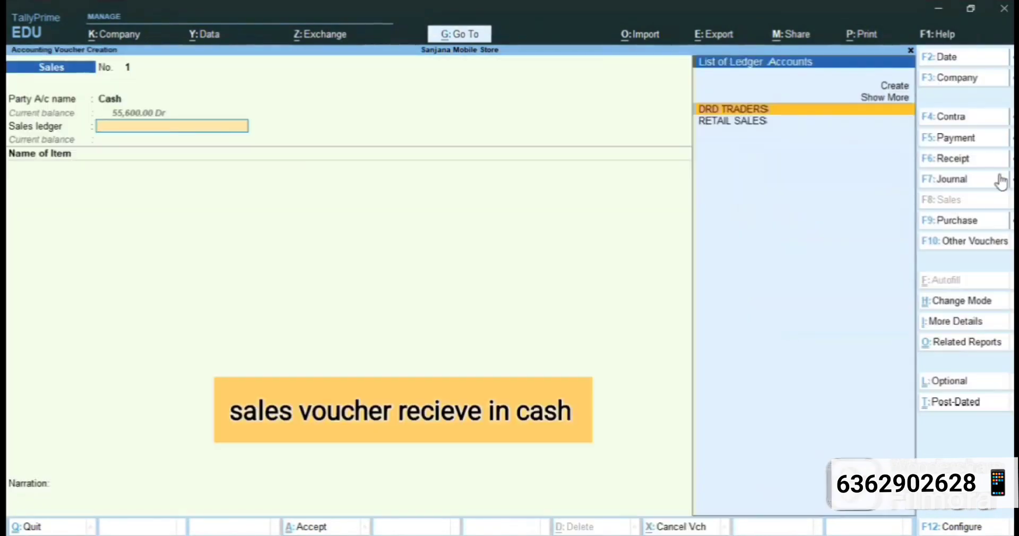
- Choose DRD TRADERS as the sales ledger for the cash sale
key(Down)
key(Up)
key(Down)
key(Up)
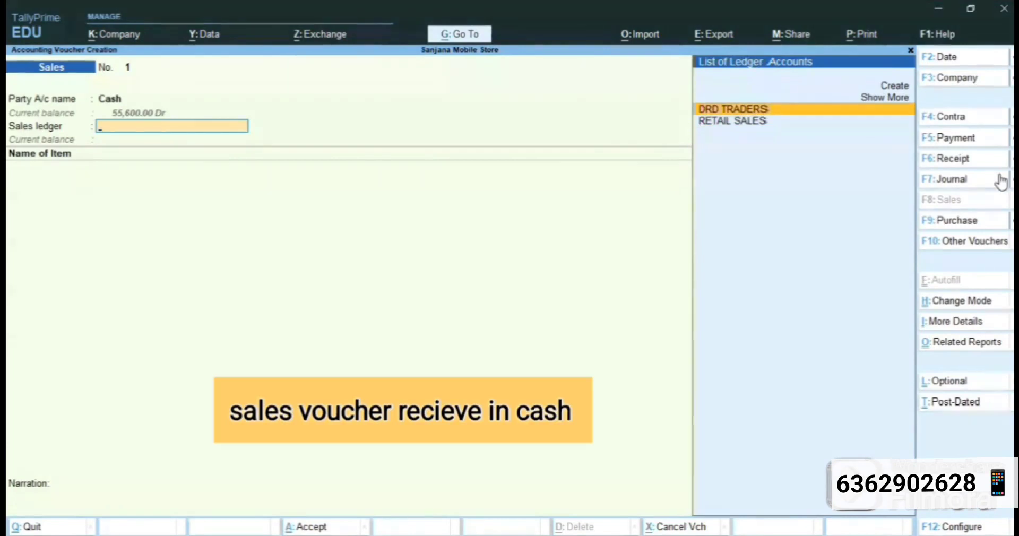
key(Return)
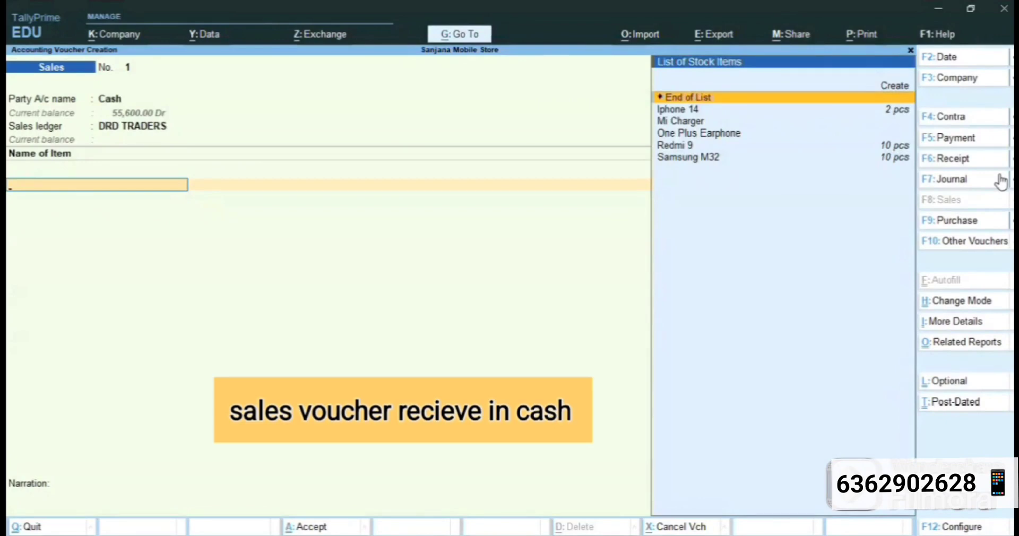
- Add 1 pcs of Iphone 14 at a rate of 1,20,000 to the sales voucher
key(Down)
key(Return)
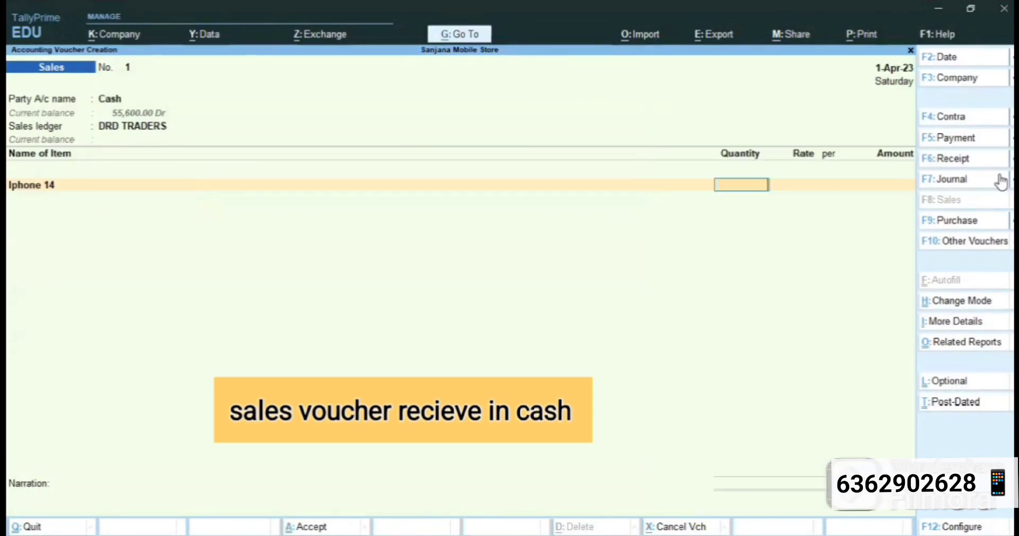
text(1)
key(Return)
text(120000)
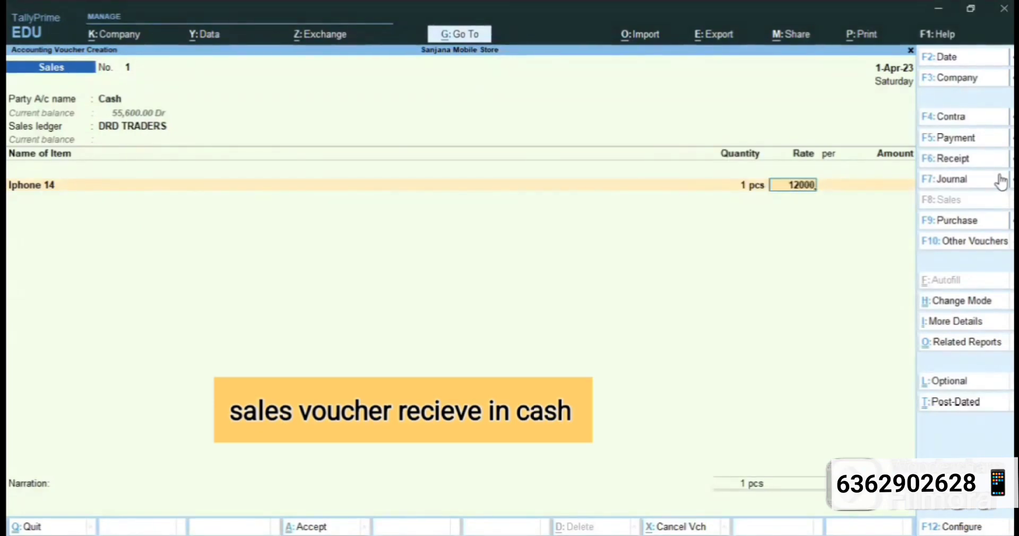
key(Return)
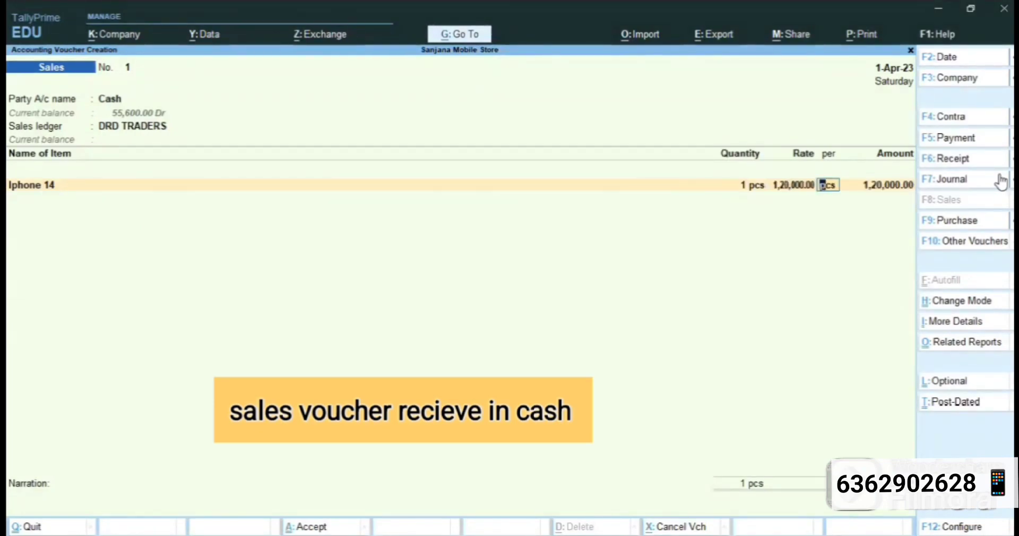
key(Return)
key(Return)
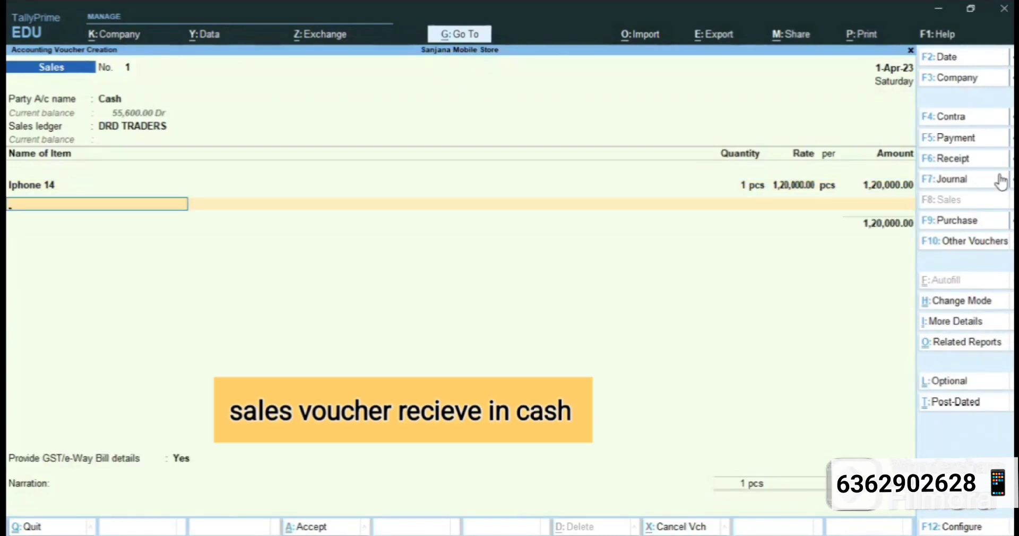
- Add 8 pcs of Samsung M32 at a rate of 25,000 as the second item of the sales voucher
text(SA)
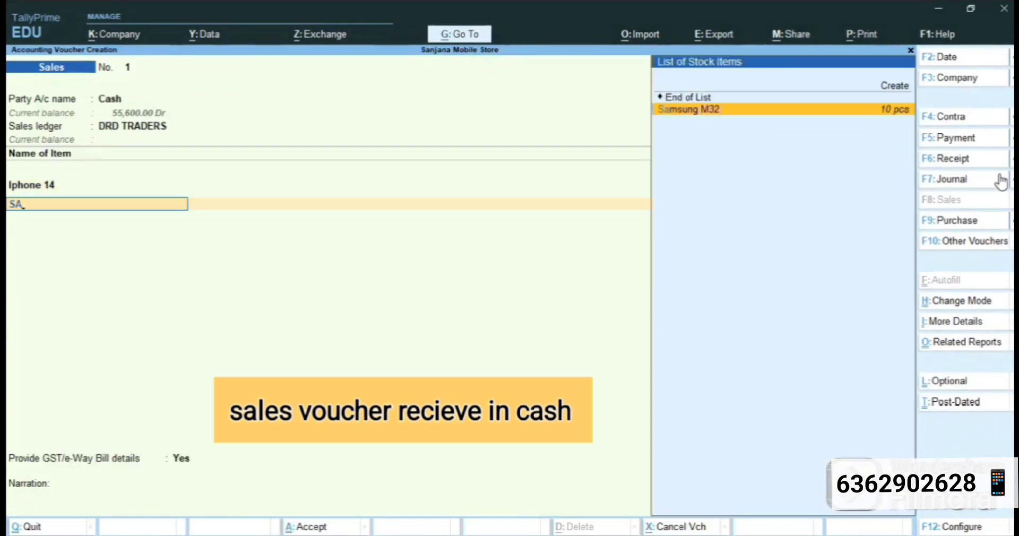
key(Return)
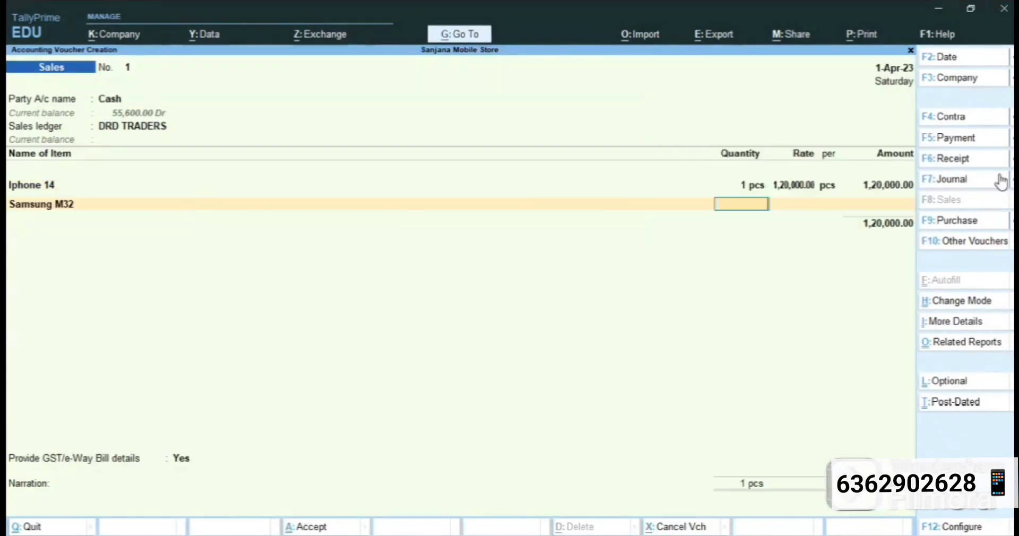
text(10)
key(BackSpace)
key(BackSpace)
text(8)
key(Return)
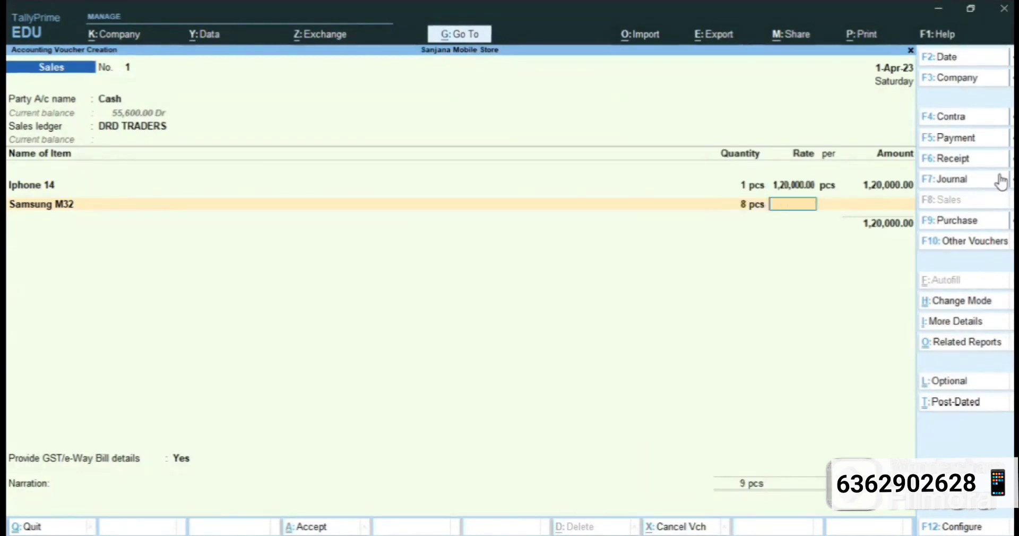
text(25000)
key(Return)
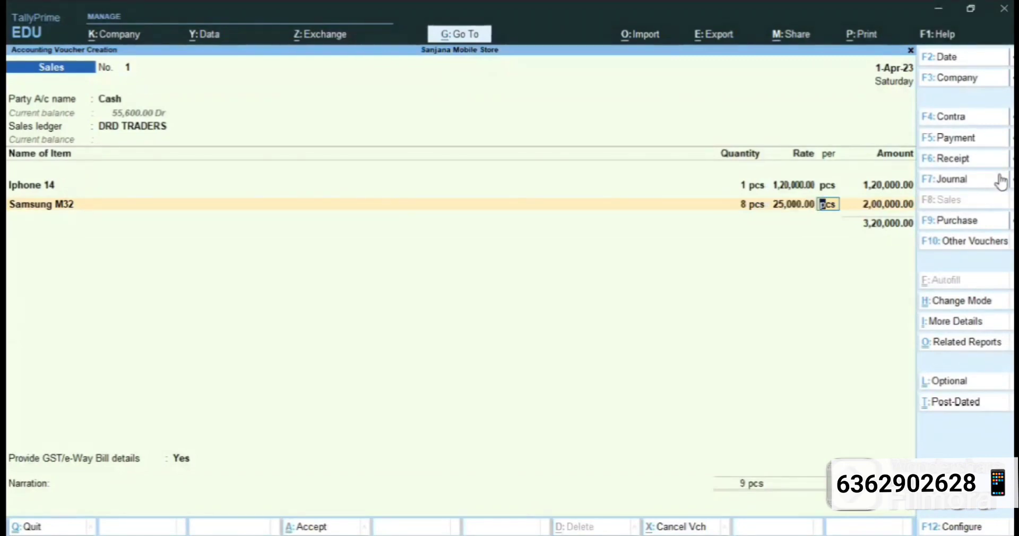
- Finish the item list of the sales voucher and apply the SGST and CGST ledgers with their calculated amounts
key(Return)
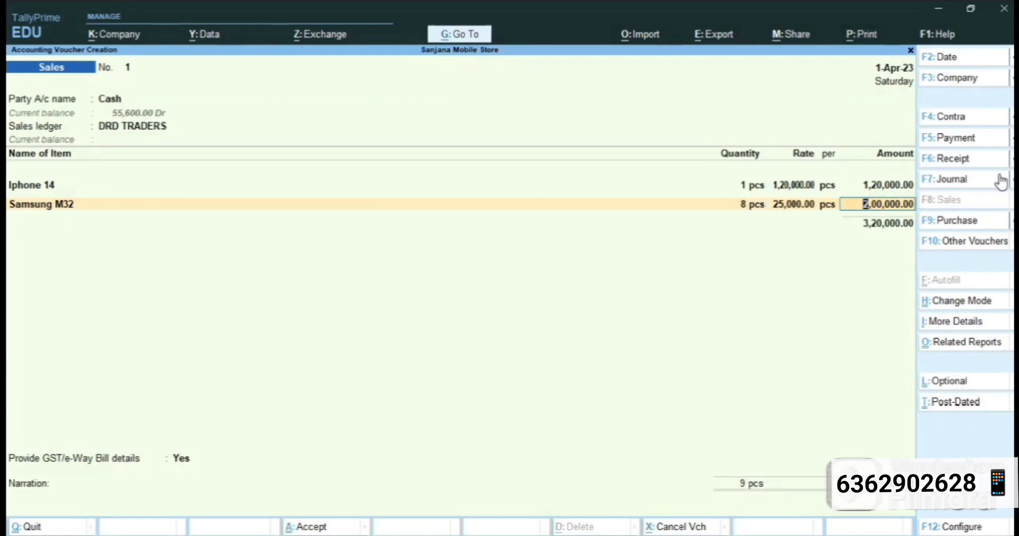
key(Return)
key(Return)
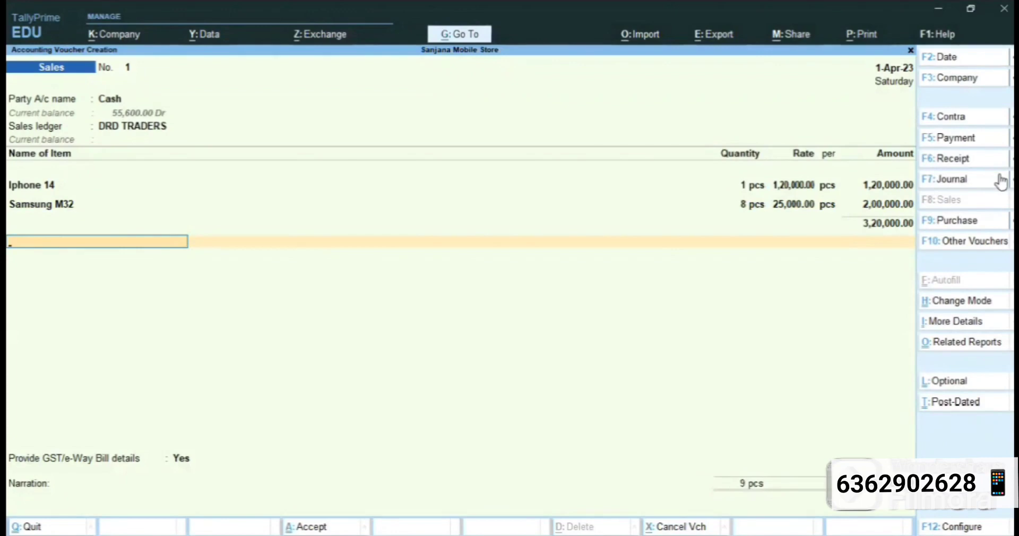
text(S)
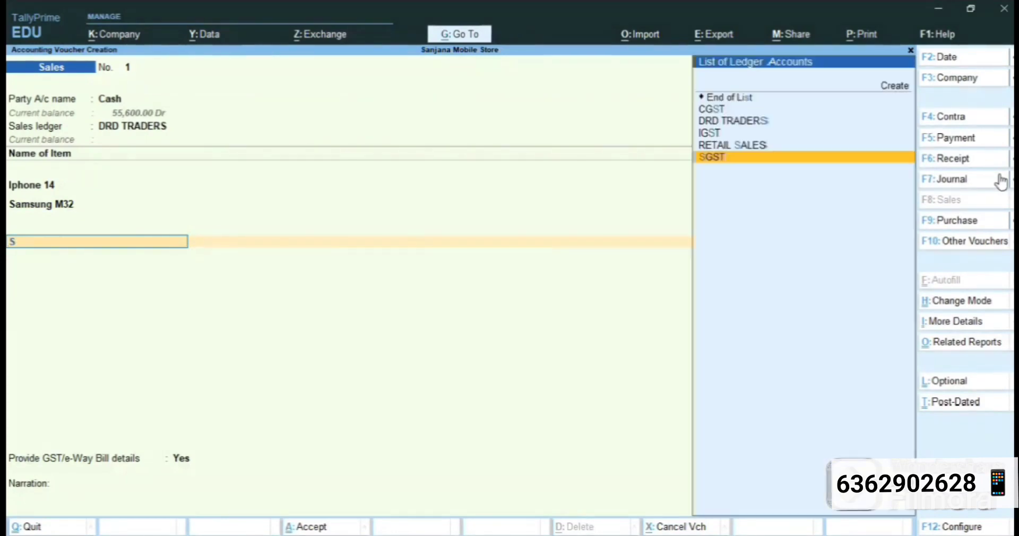
key(Return)
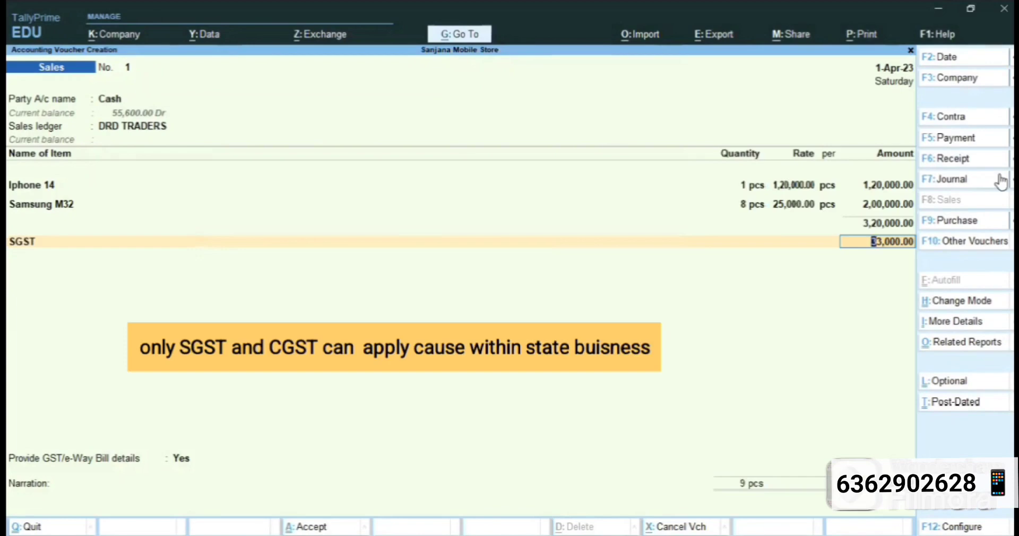
key(Return)
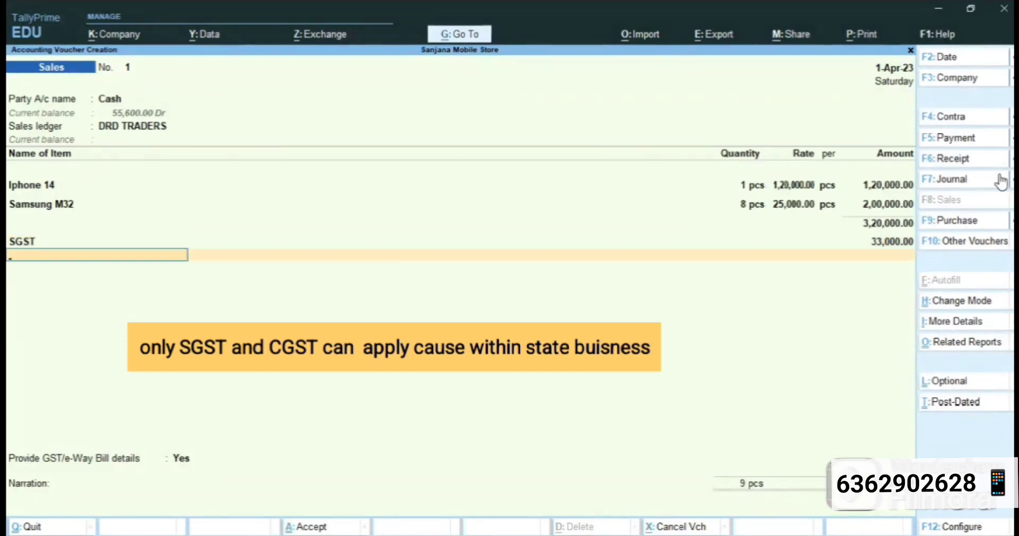
text(C)
key(Return)
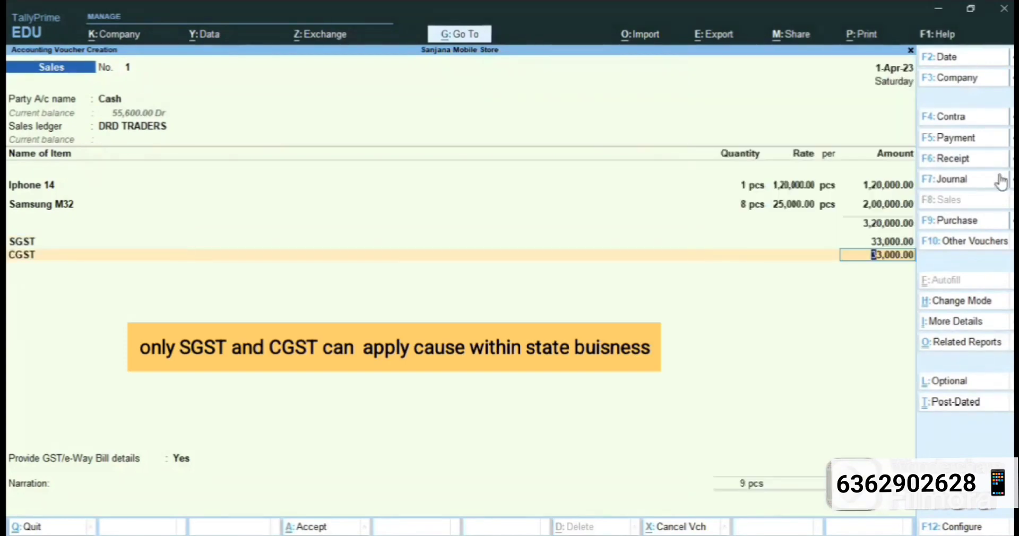
key(Return)
key(Return)
- Set Provide GST/e-Way Bill details to No, leave the narration blank, and save the sales voucher without sending details for e-Way Bill generation
key(Up)
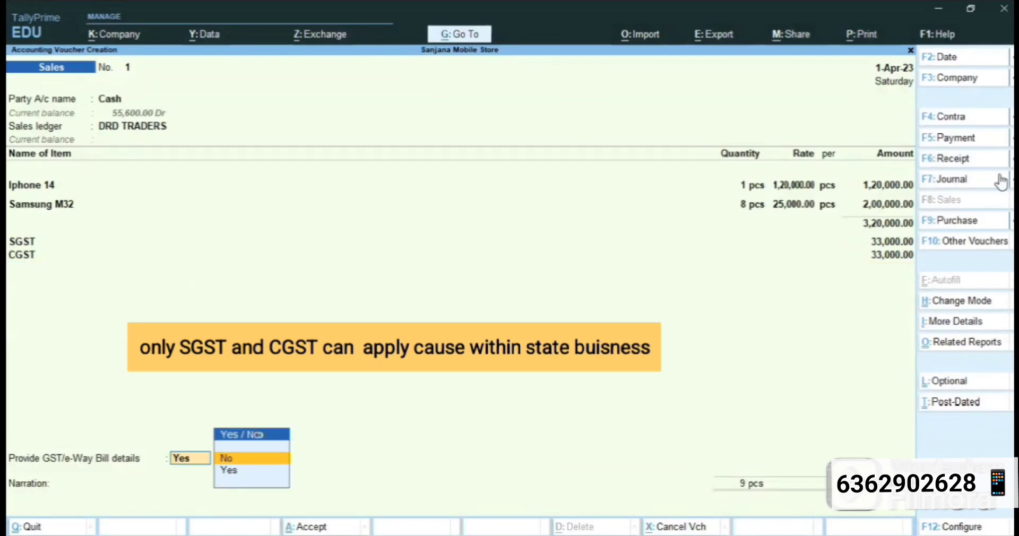
key(Return)
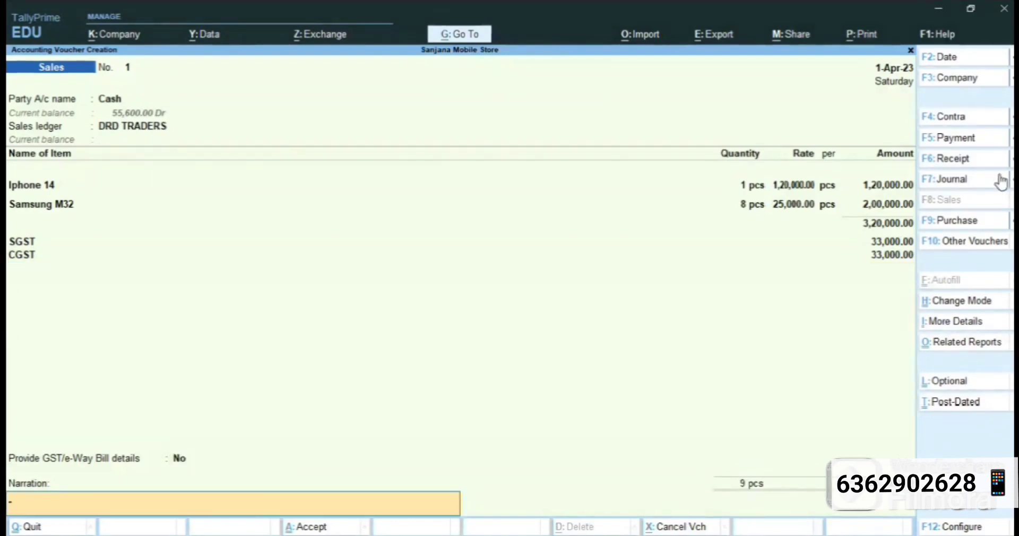
key(Return)
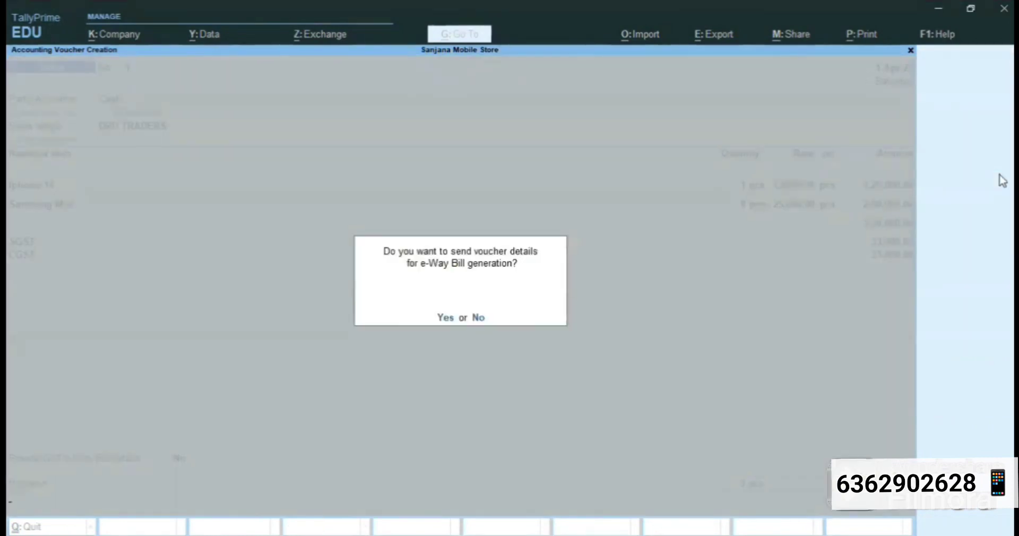
key(n)
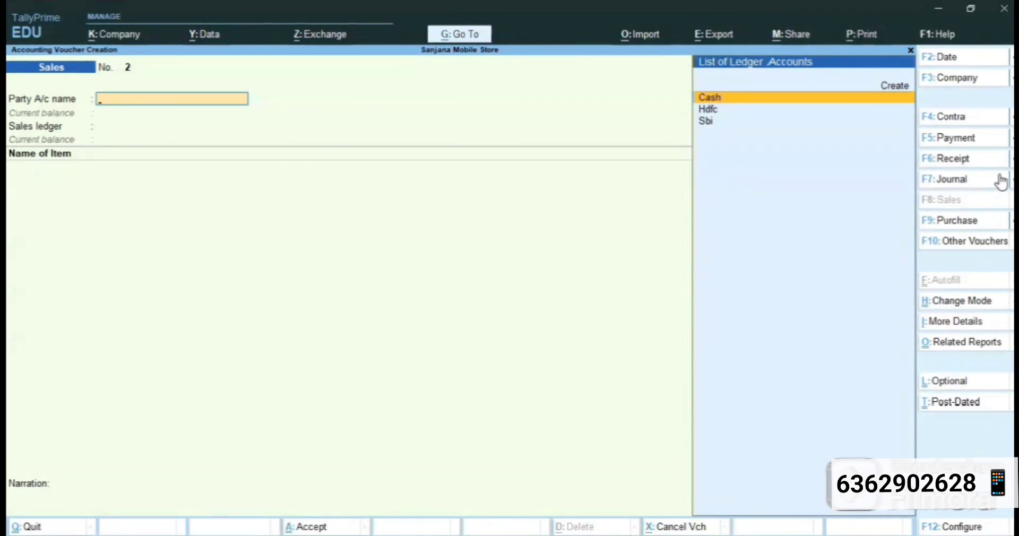
- Leave voucher entry and review the recorded vouchers in the Day Book
key(F5)
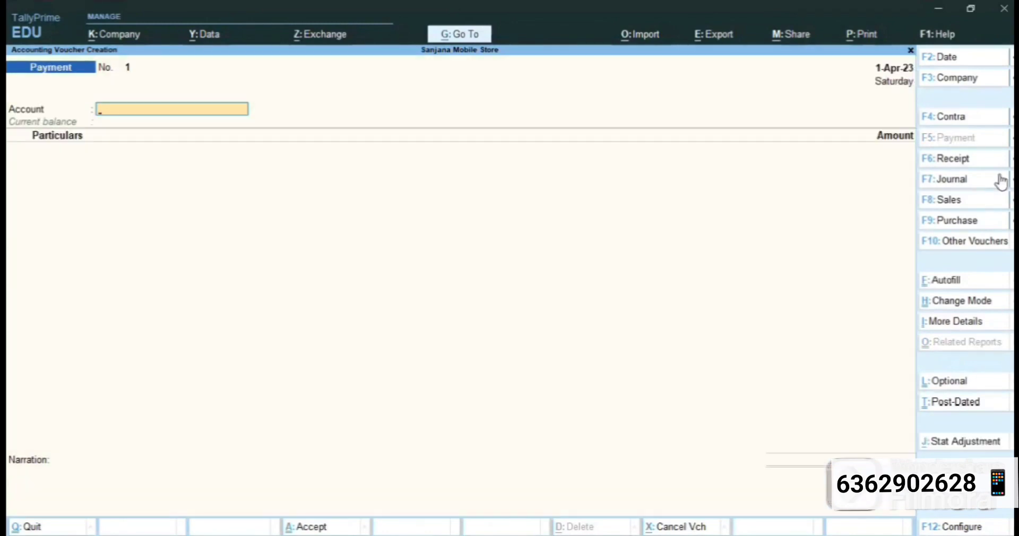
key(Escape)
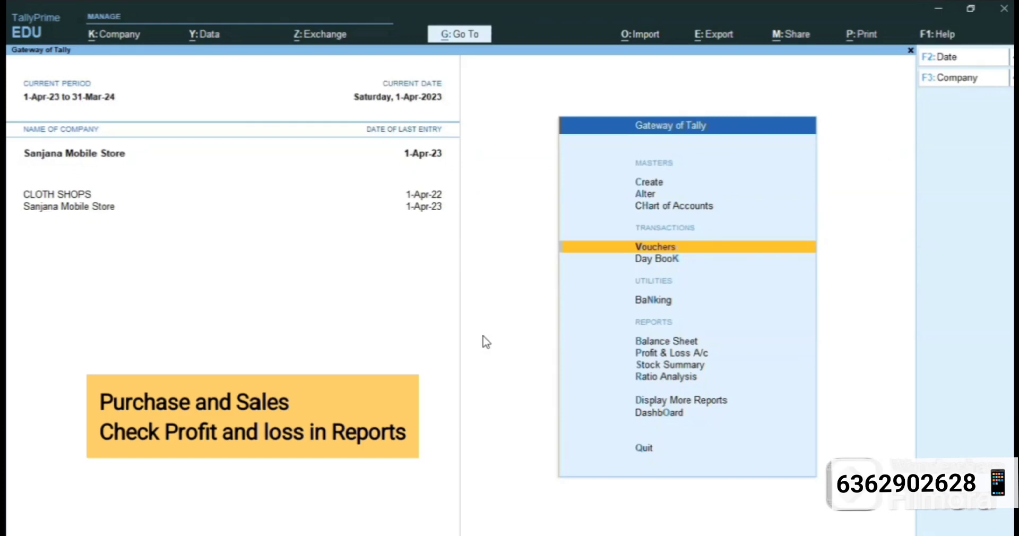
key(Down)
key(Down)
key(Down)
key(Down)
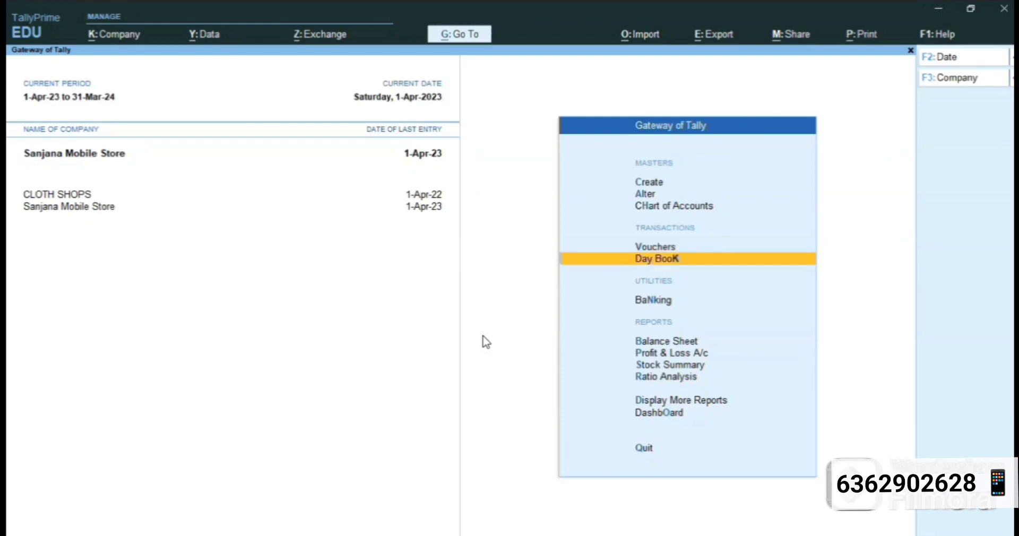
key(Up)
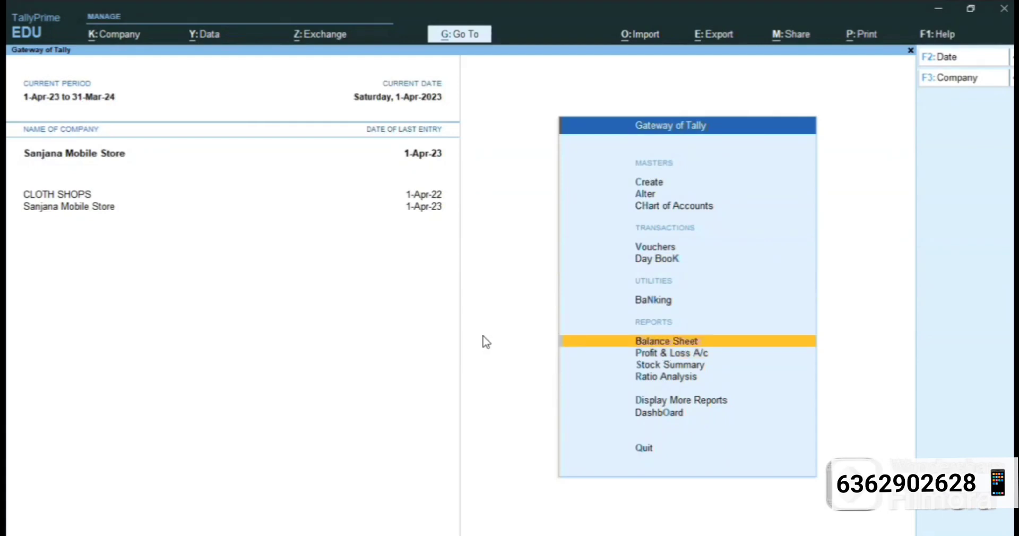
key(Up)
key(Up)
key(Up)
key(Down)
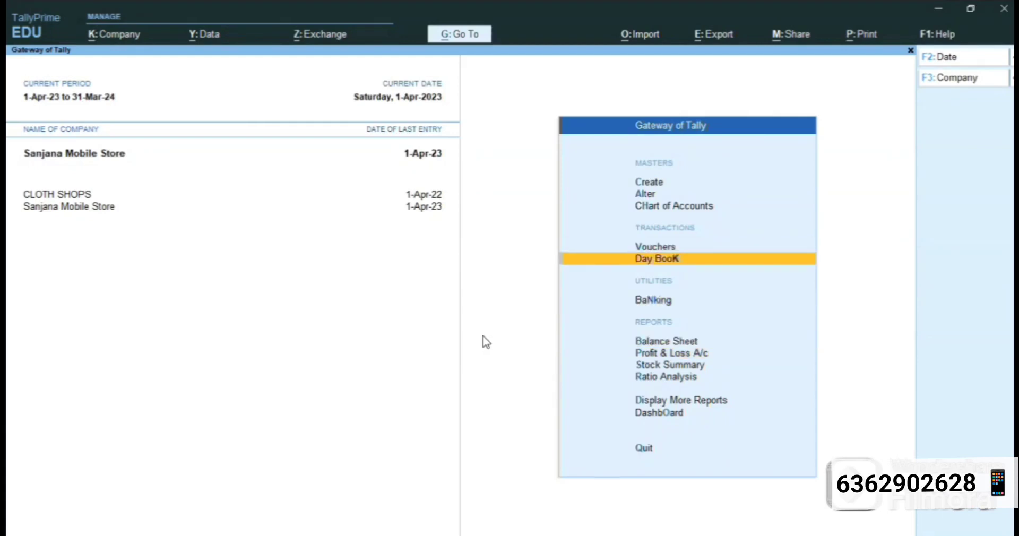
key(Return)
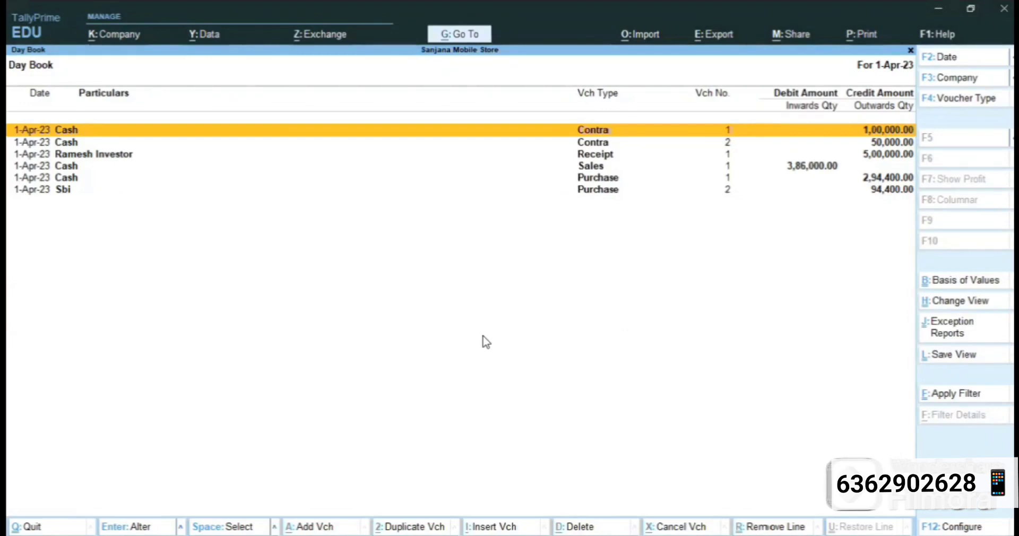
key(Escape)
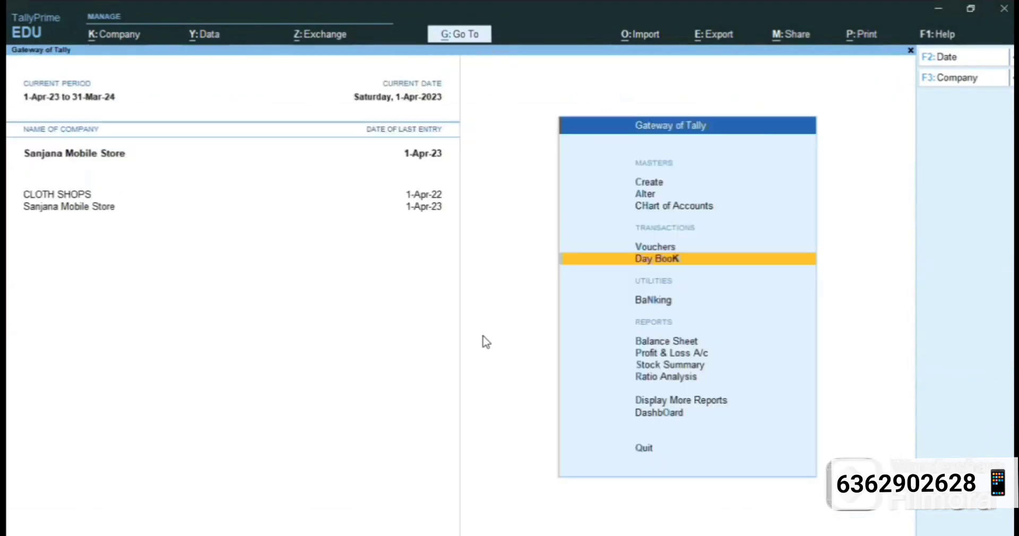
- Open the Balance Sheet report to examine the company's liabilities and assets
key(Down)
key(Down)
key(Down)
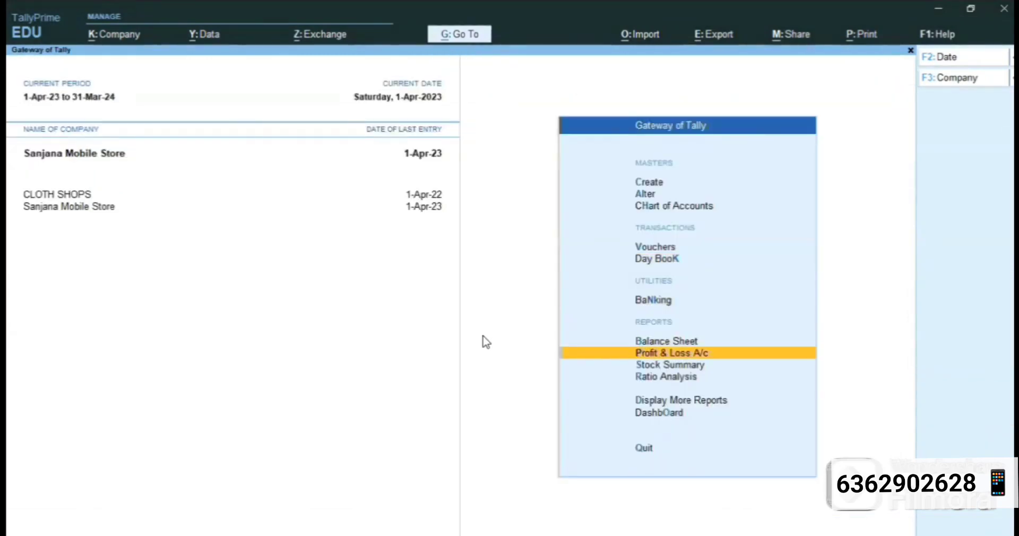
key(Up)
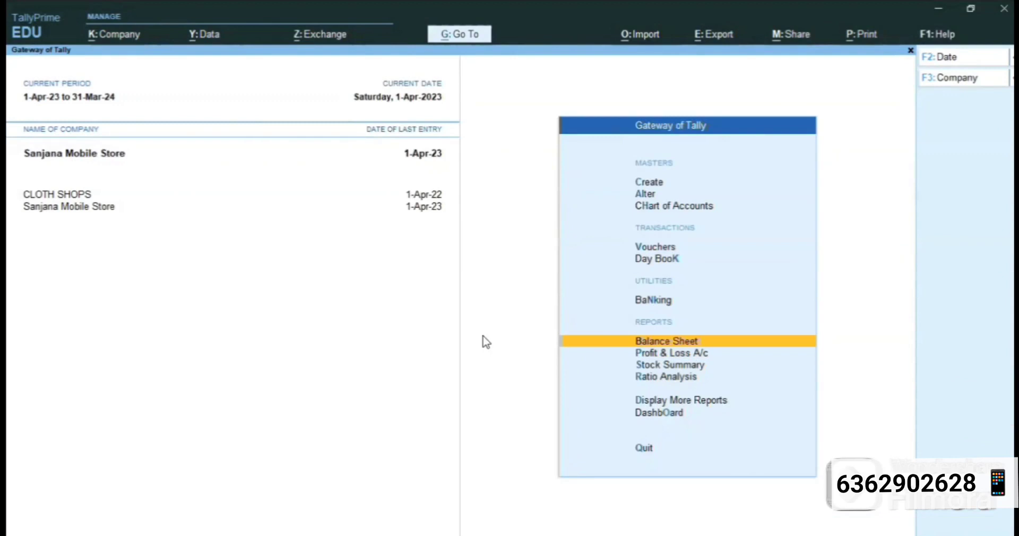
key(Return)
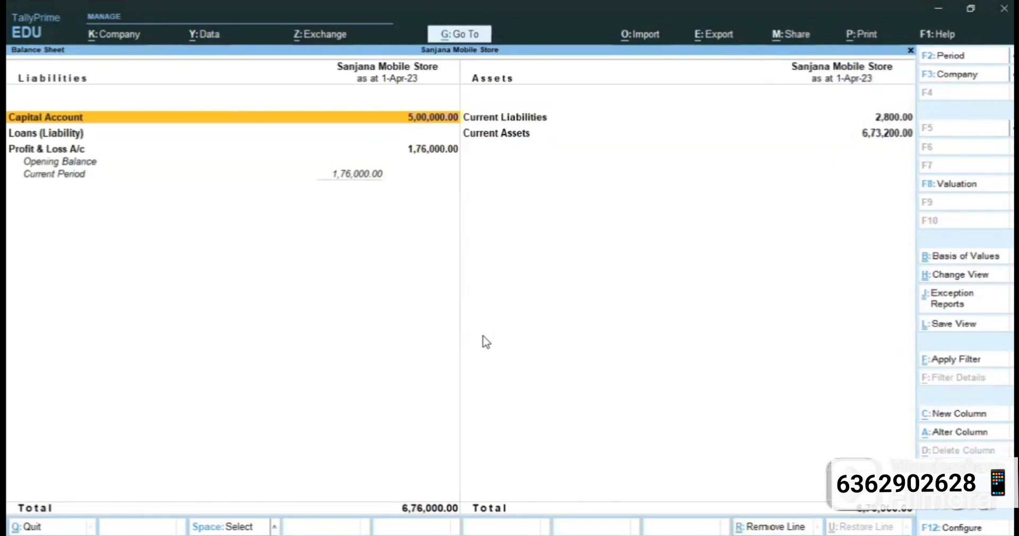
- Drill down into Profit & Loss A/c from the Balance Sheet and examine the purchases, gross profit and net profit
key(Down)
key(Down)
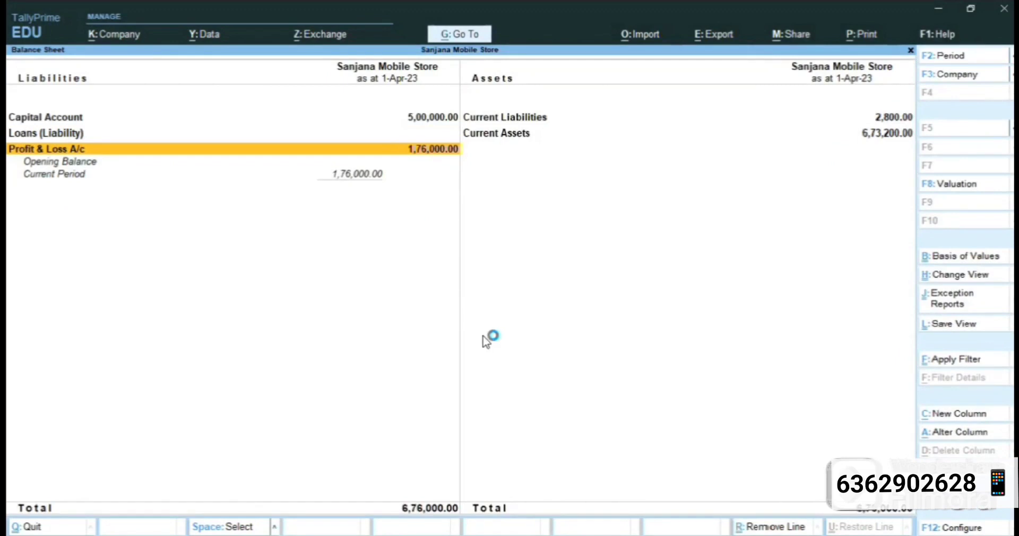
key(Return)
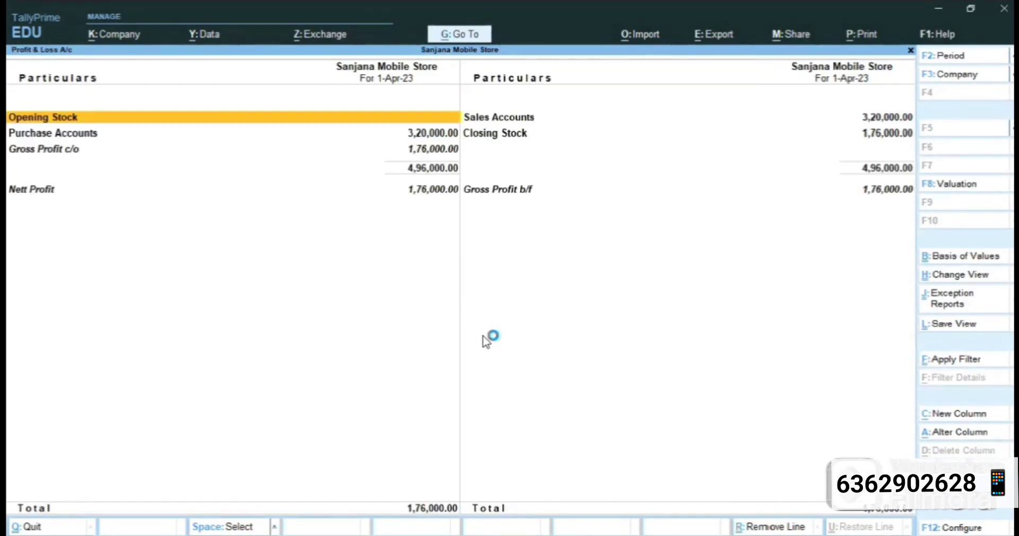
key(Down)
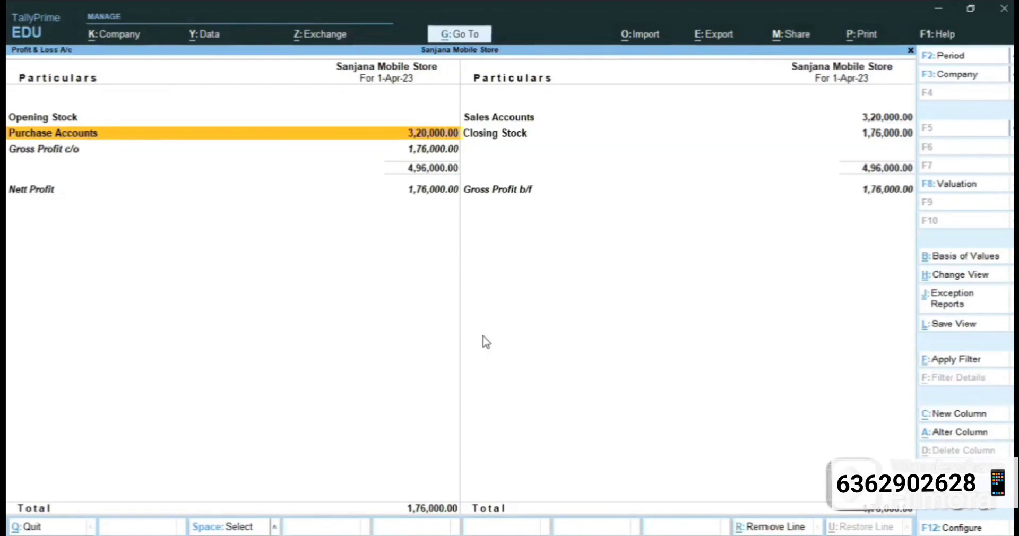
key(Down)
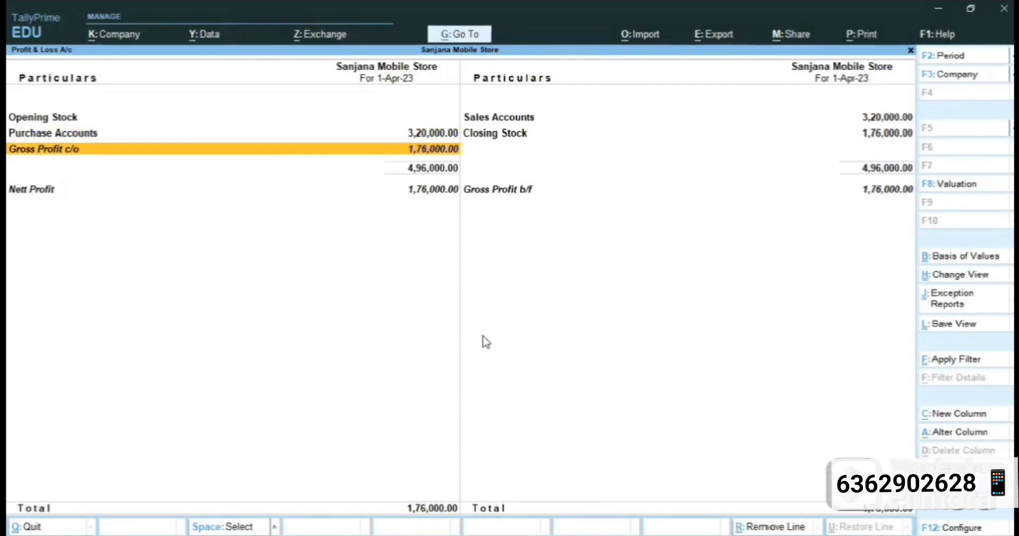
key(Down)
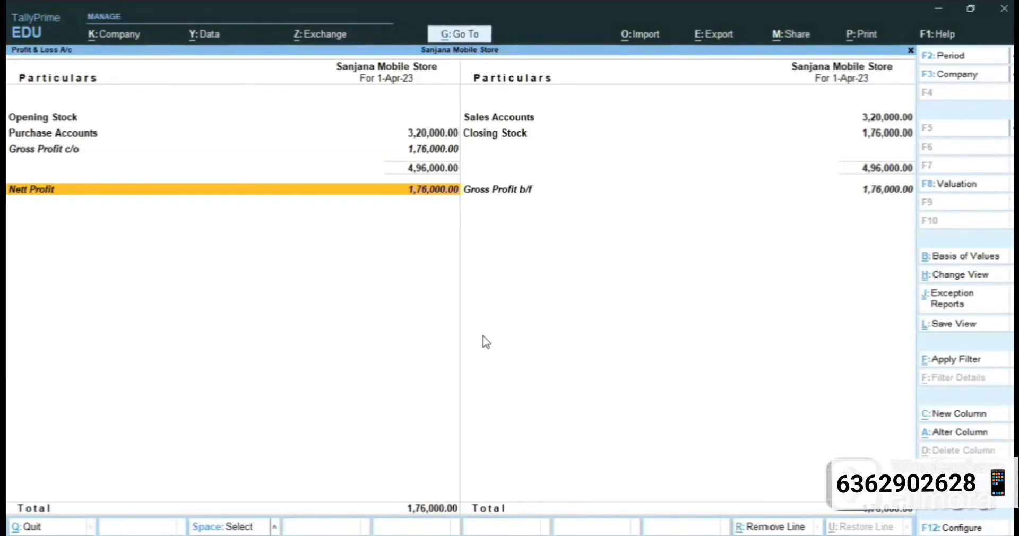
key(Escape)
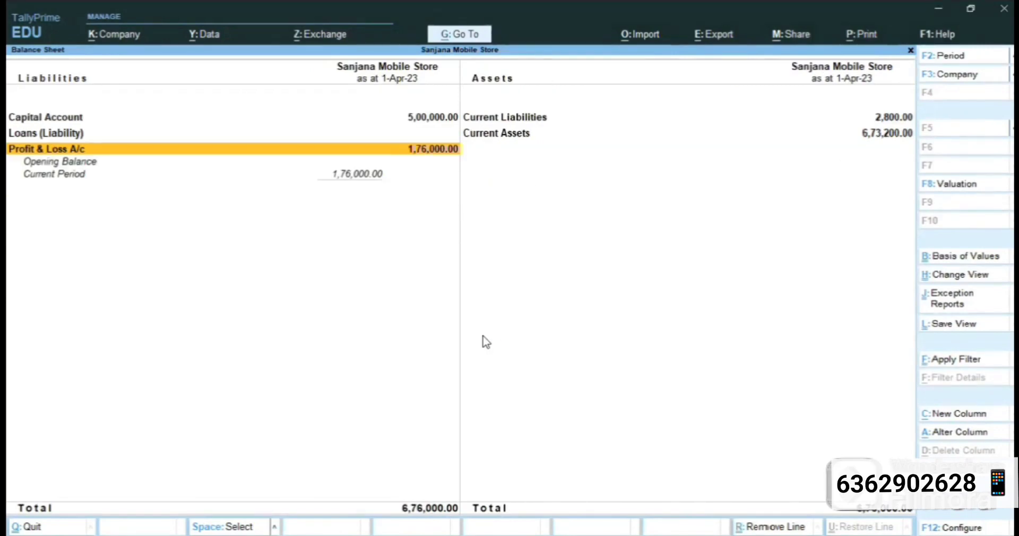
key(Escape)
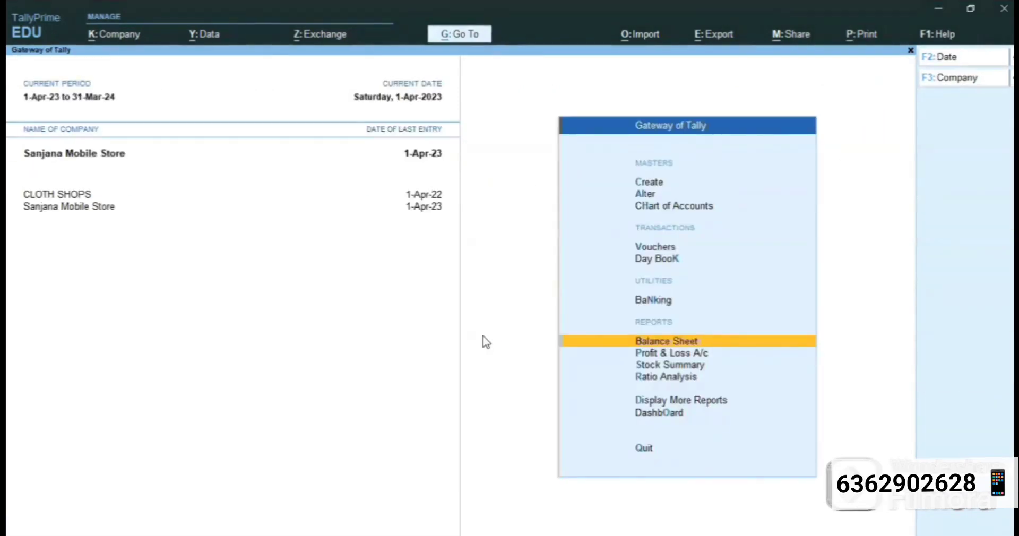
- View the Profit & Loss A/c report directly from the Gateway of Tally
key(Down)
key(Return)
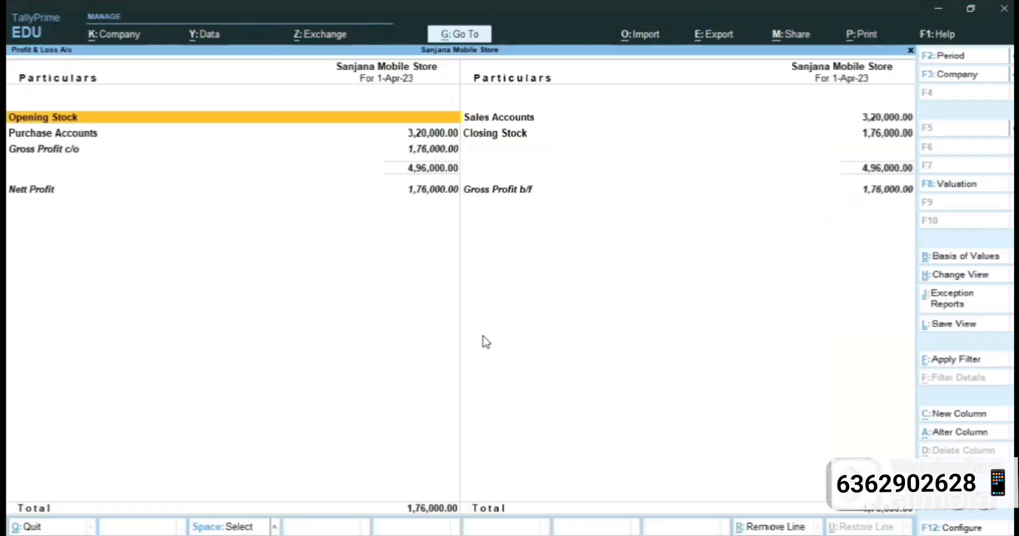
key(Escape)
- Reopen the Balance Sheet and check the group summary of Loans (Liability)
key(Up)
key(Return)
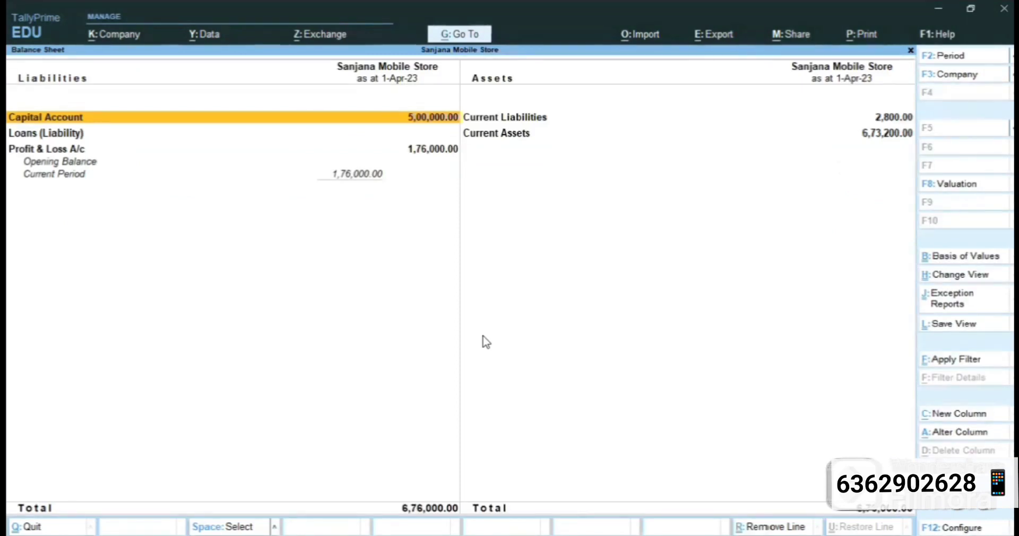
key(Down)
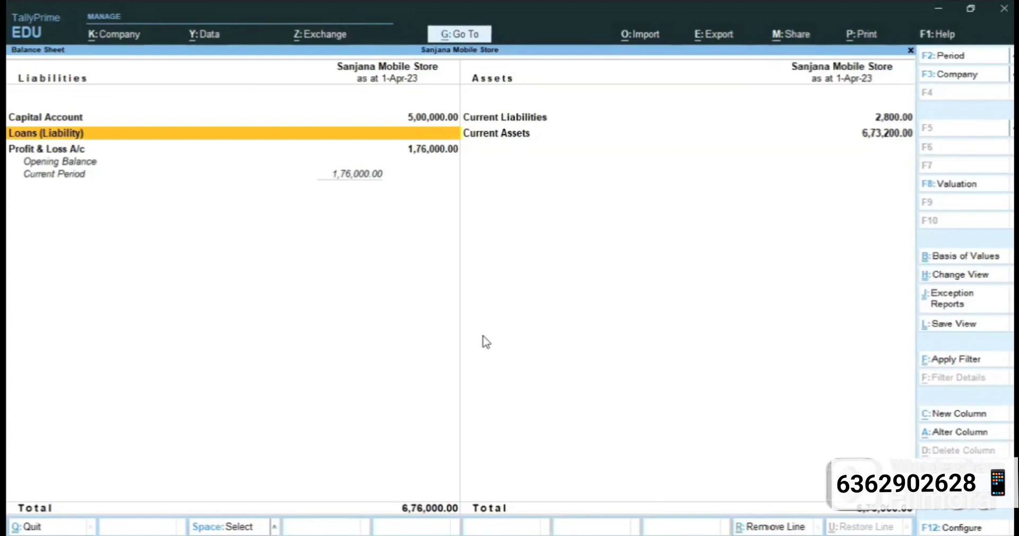
key(Return)
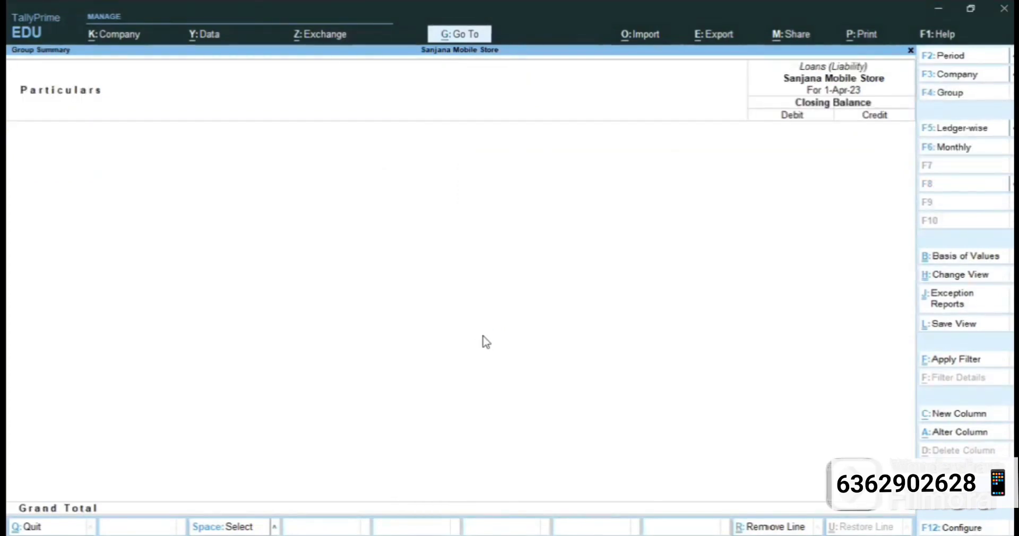
key(Escape)
key(Escape)
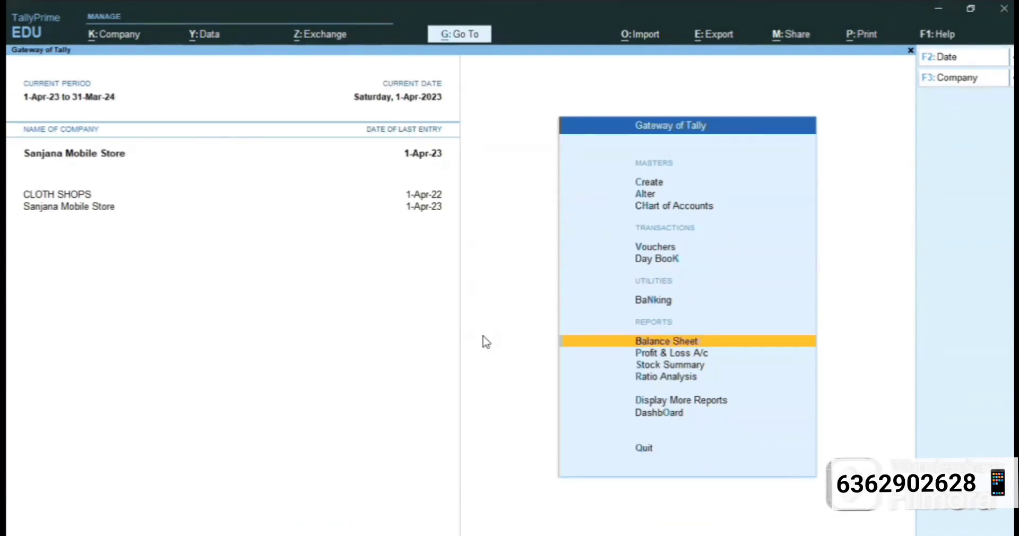
- Open the Stock Summary and drill down into Mobiles Group to examine the closing stock of each phone
key(Down)
key(Down)
key(Return)
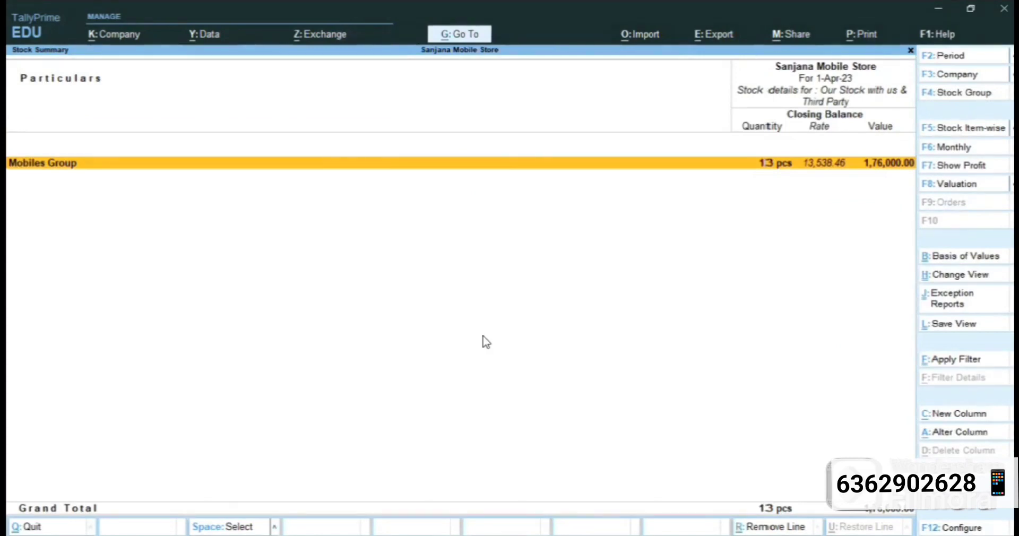
key(Return)
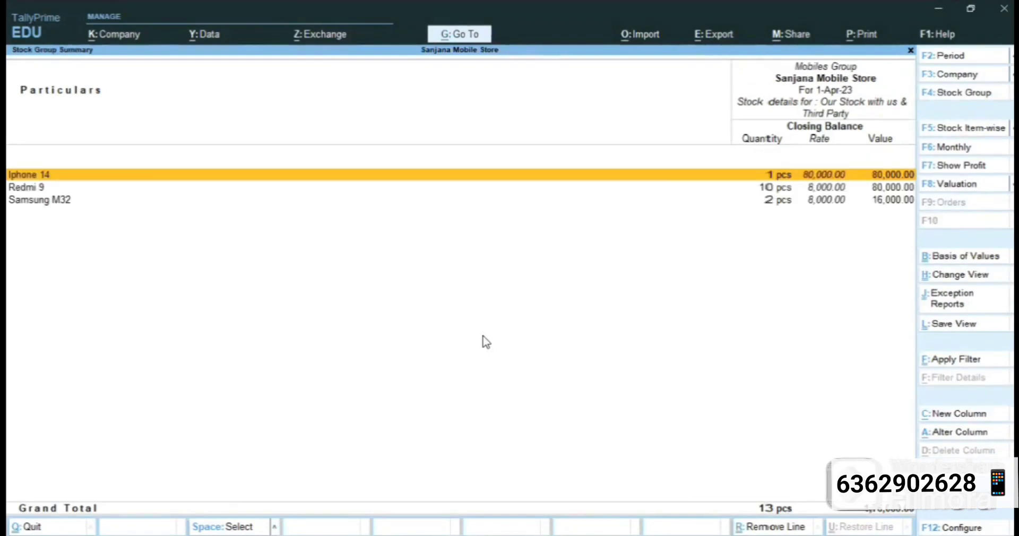
key(Down)
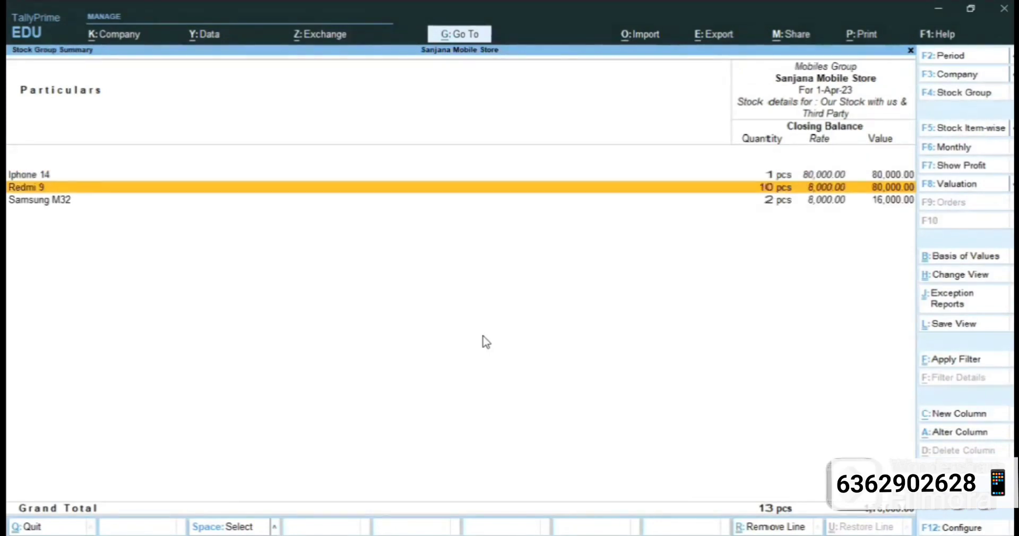
- Review the closing stock lines of the phones in Mobiles Group and return to the Gateway of Tally
key(Up)
key(Down)
key(Down)
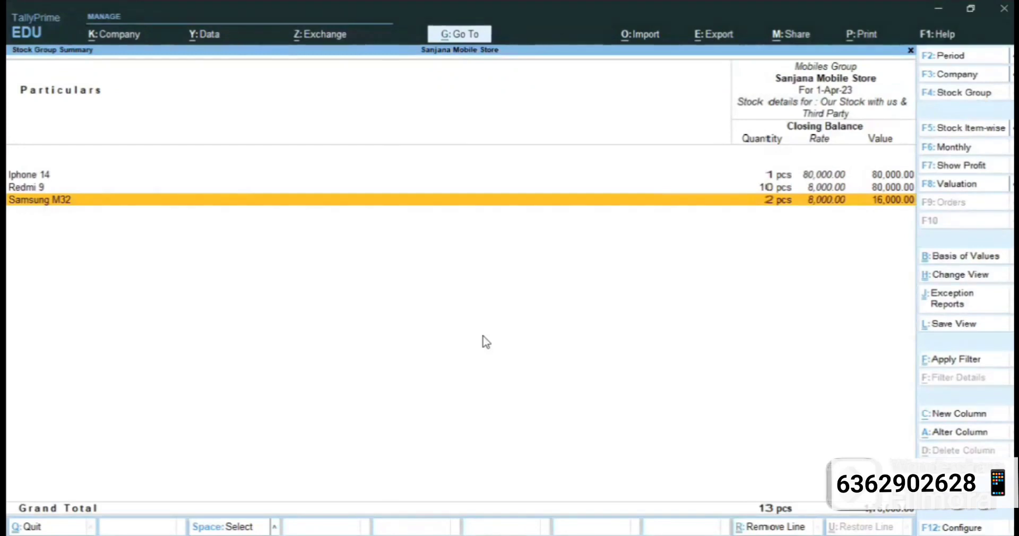
key(Escape)
key(Escape)
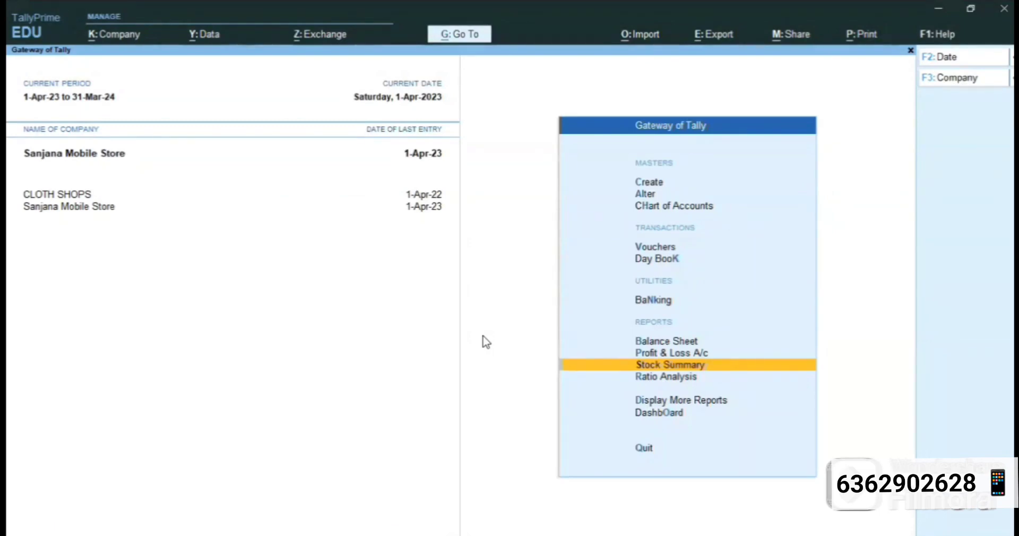
- Open the Dashboard to examine the sales and purchase trends, trading details, cash flow and accounting ratios
key(Down)
key(Down)
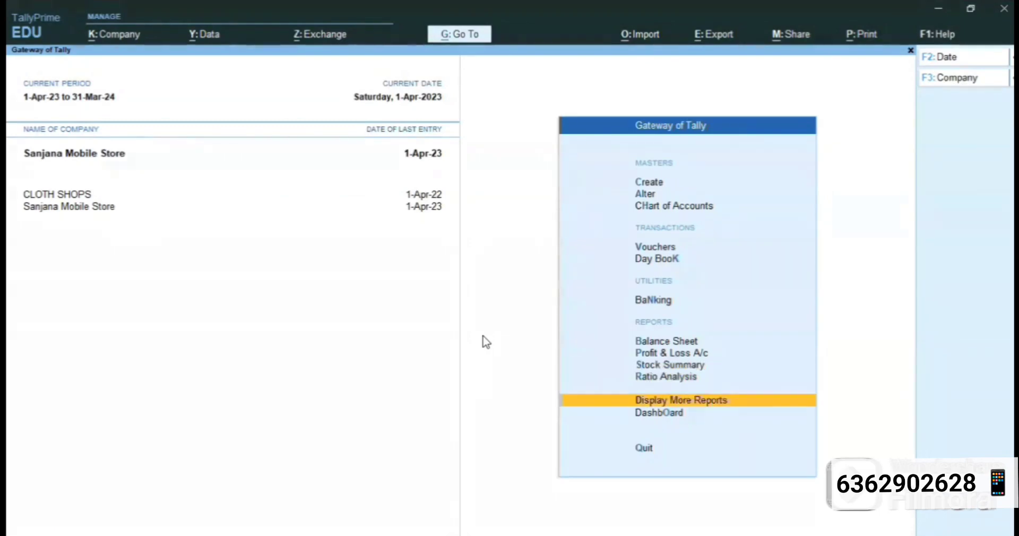
key(Down)
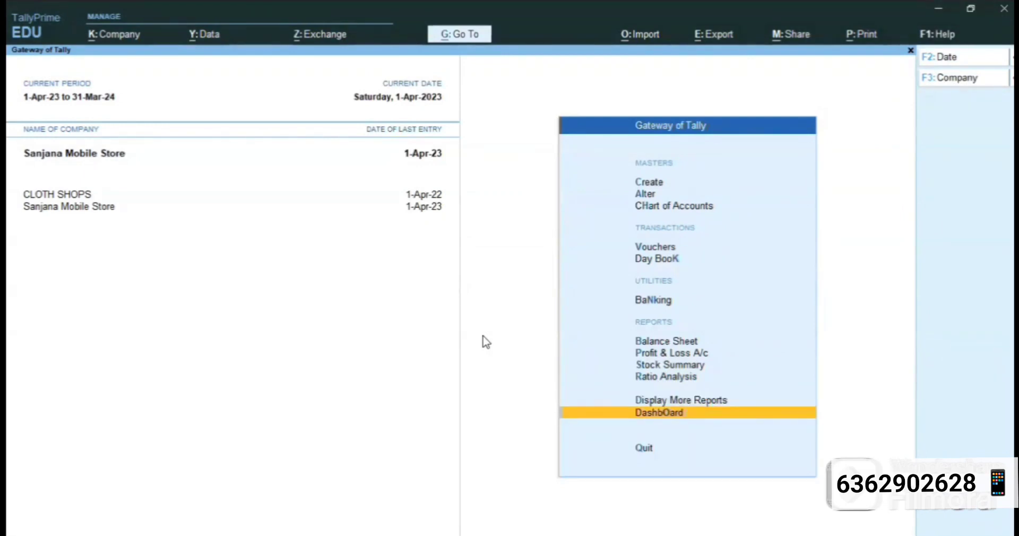
key(Return)
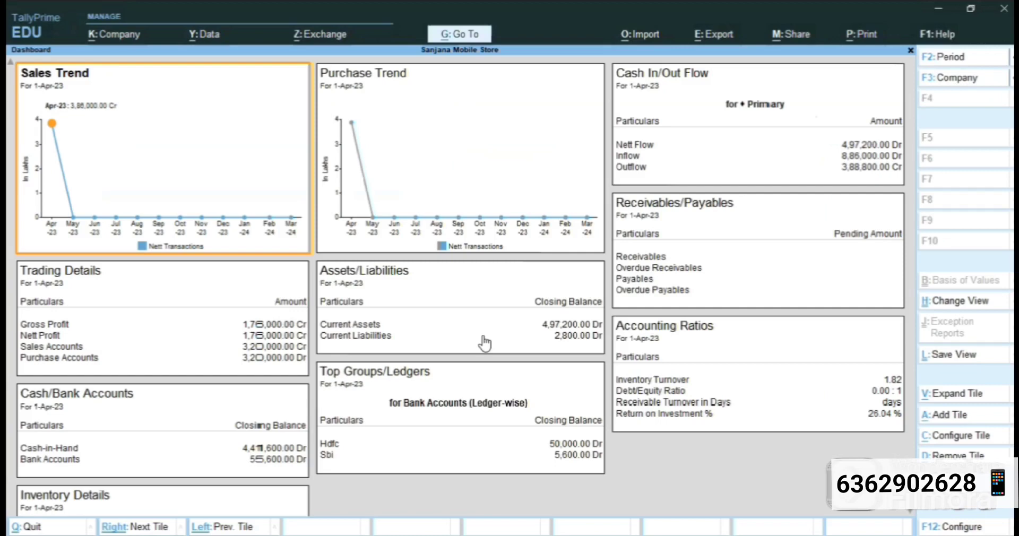
- Configure the Trading Details tile with display type Data & Graph and graph type Line, then quit the Dashboard without saving the view
key(Down)
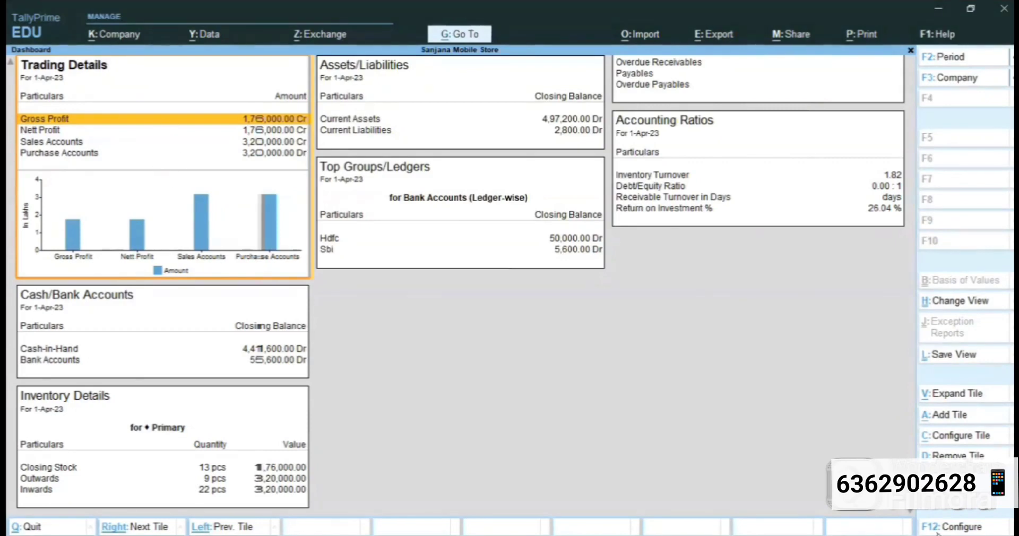
click(955, 435)
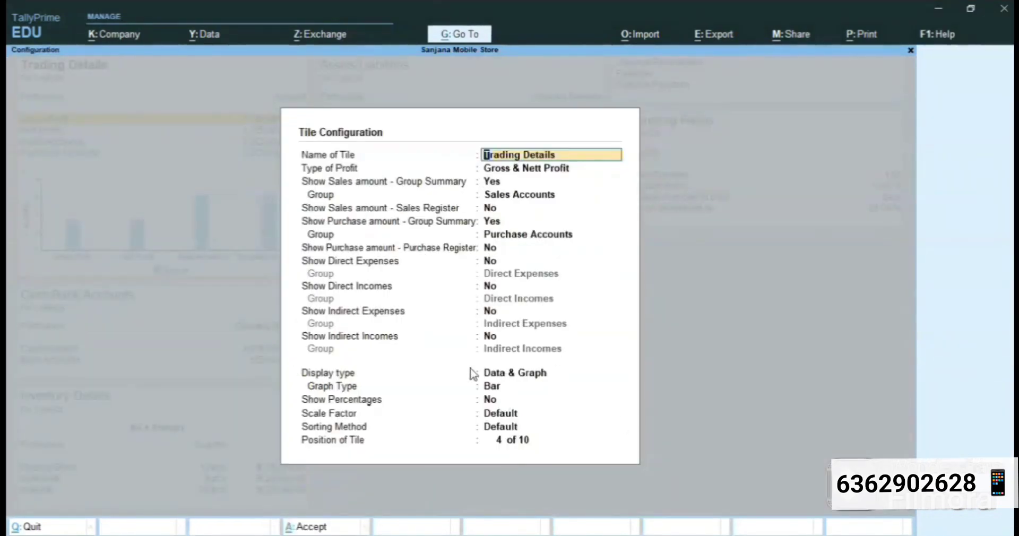
click(597, 378)
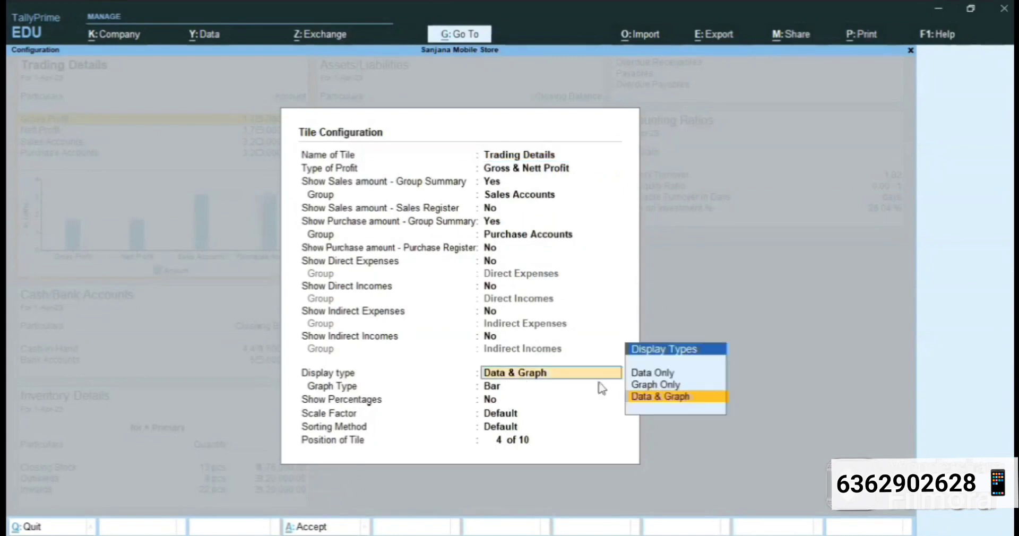
click(652, 398)
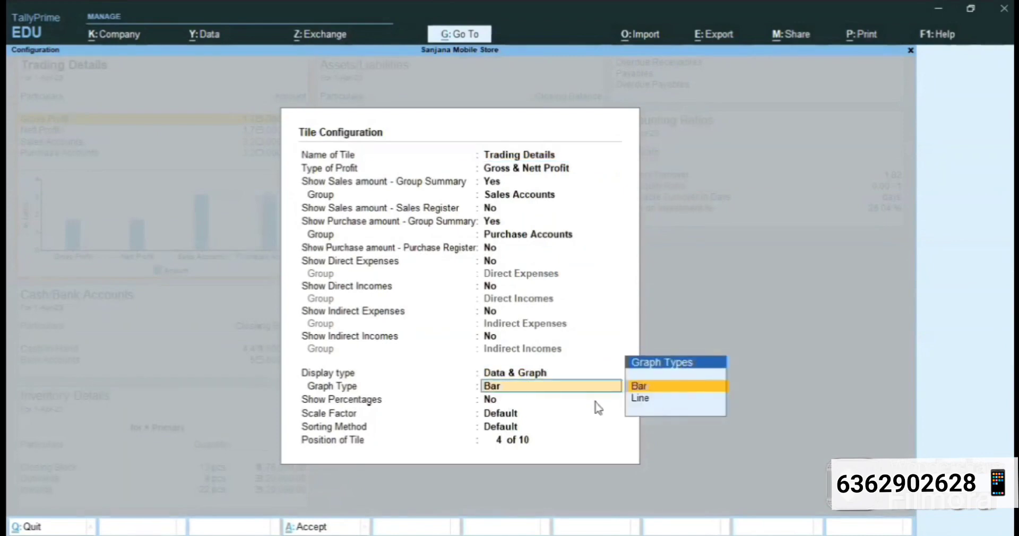
click(642, 400)
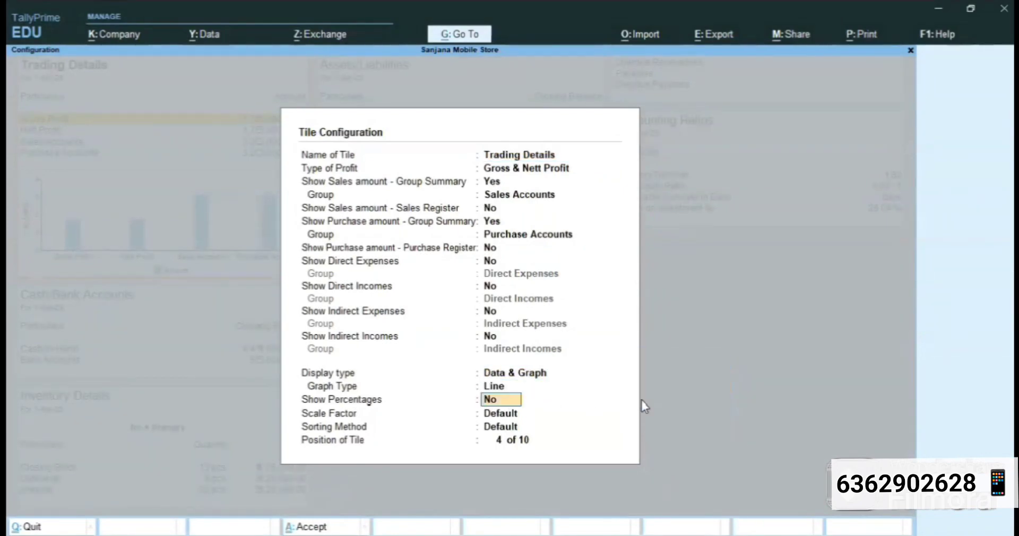
click(315, 527)
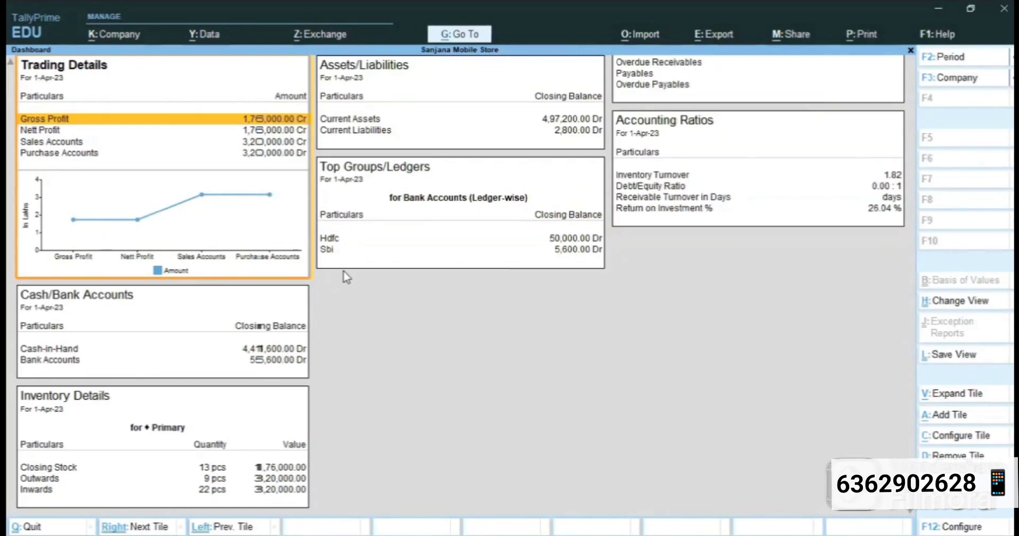
key(Escape)
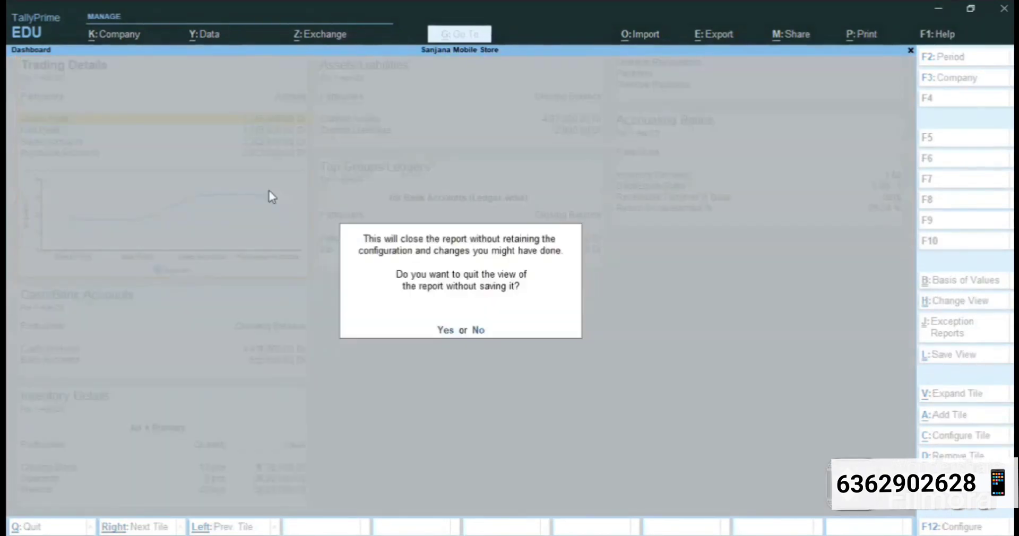
key(y)
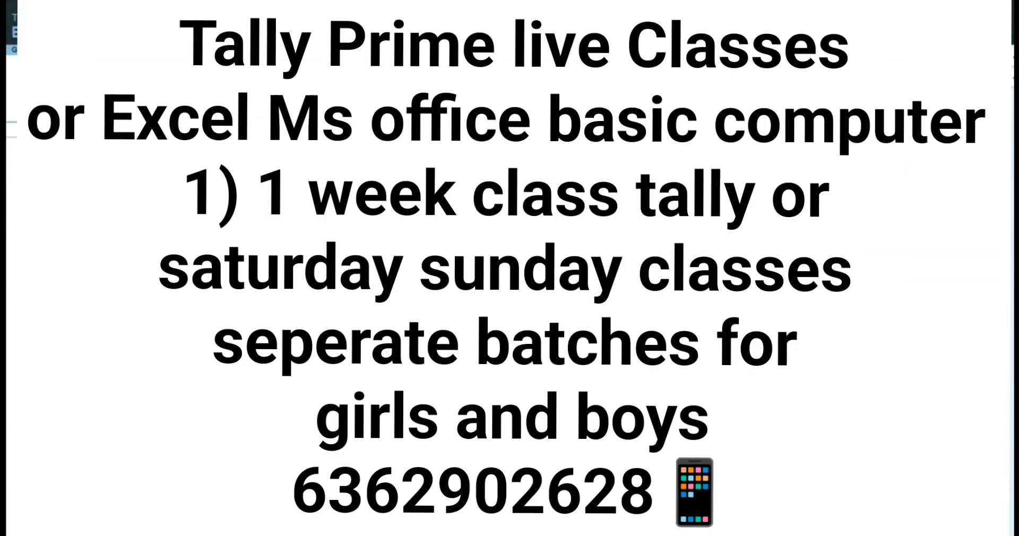